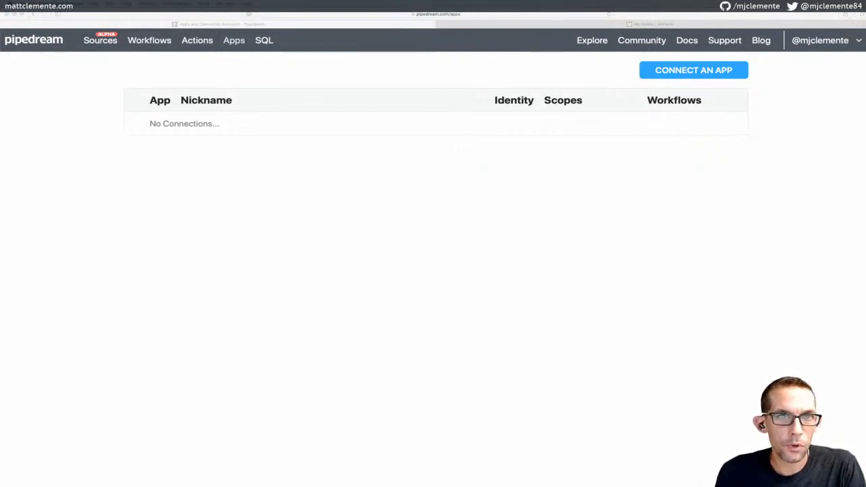
Open the Pipedream Docs to the 'What is Pipedream?' introduction page
left_click(692, 44)
left_click(692, 44)
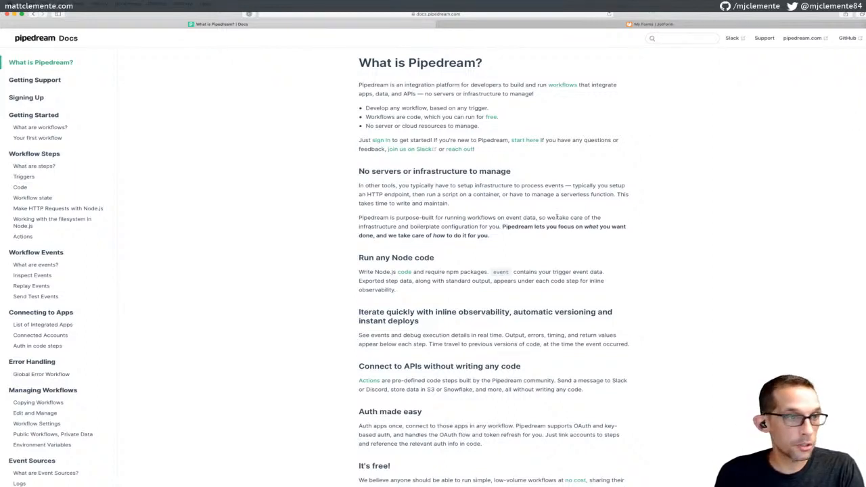
Scroll the docs and open the 'Your first workflow' guide under Getting Started
scroll(608, 159, "up", 1)
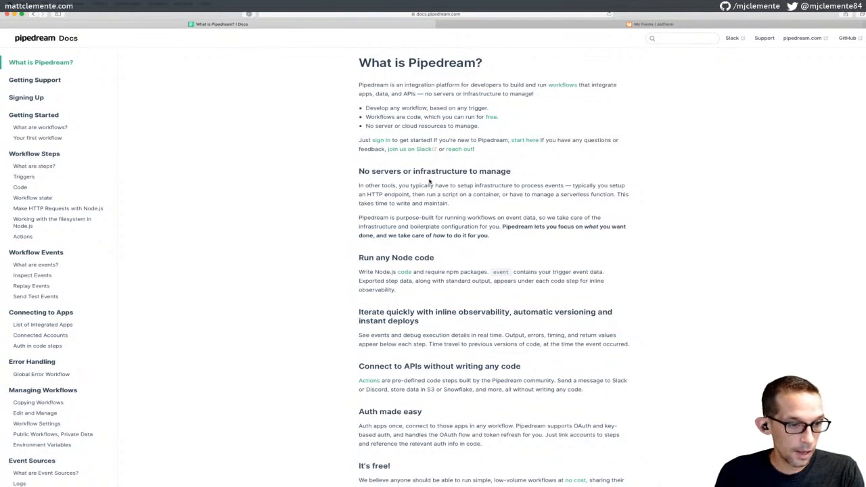
scroll(429, 182, "down", 2)
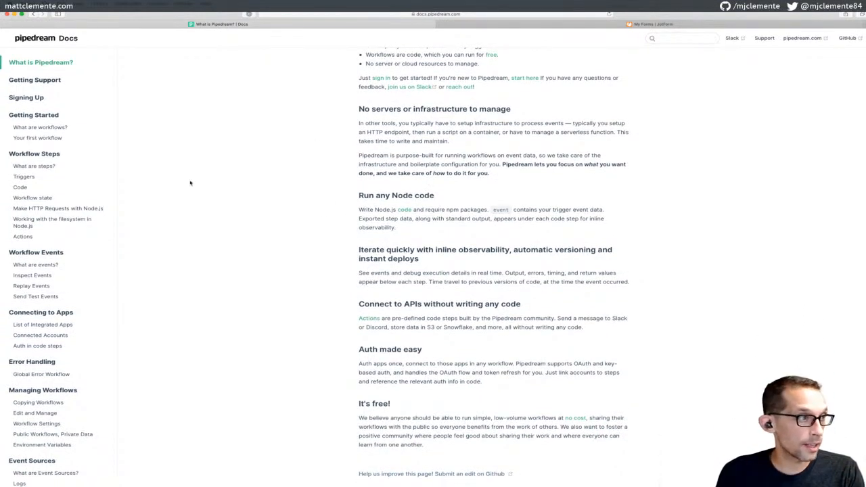
left_click(42, 138)
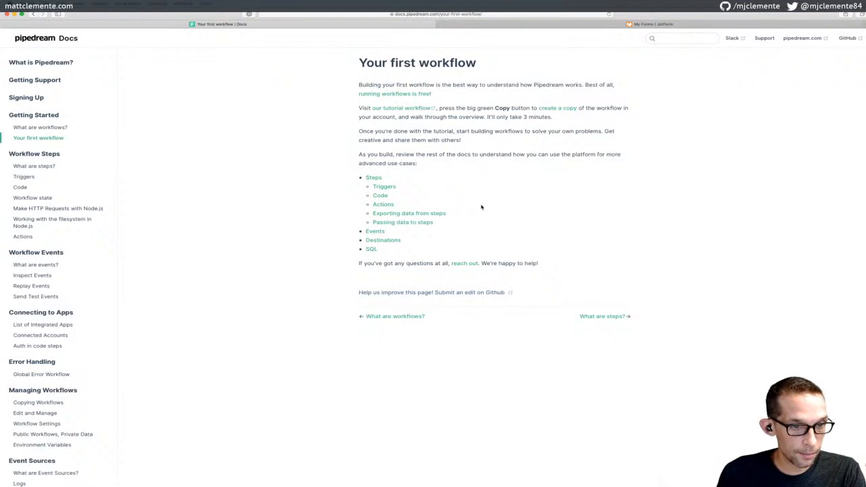
Open the 'Use HTTP Requests to Trigger a Workflow' tutorial workflow in a new tab
left_click(404, 109)
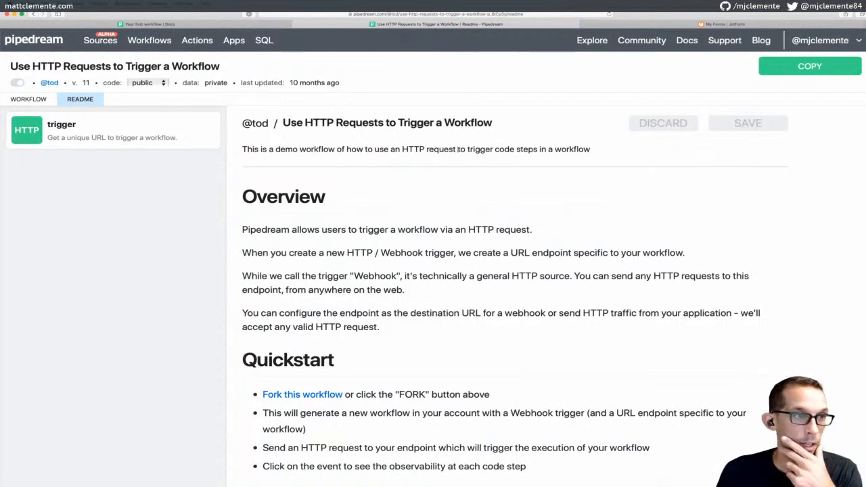
Copy the HTTP-trigger tutorial workflow and deploy the copy to generate its endpoint URL
left_click(789, 69)
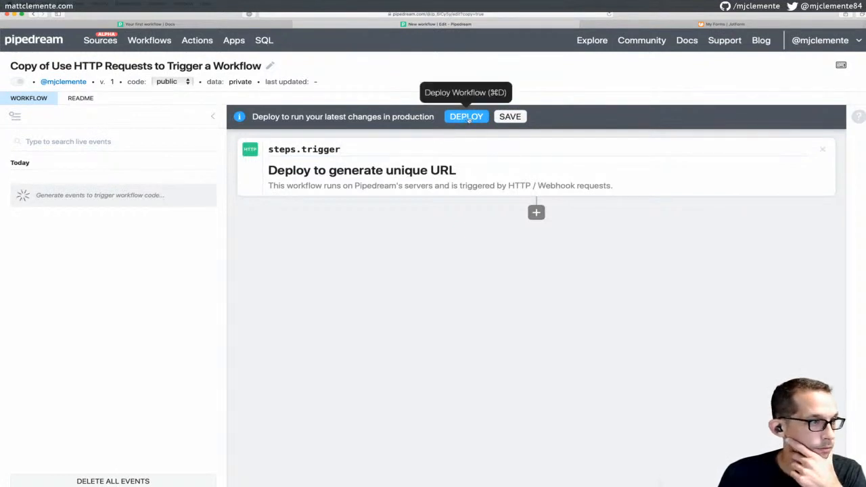
left_click(467, 117)
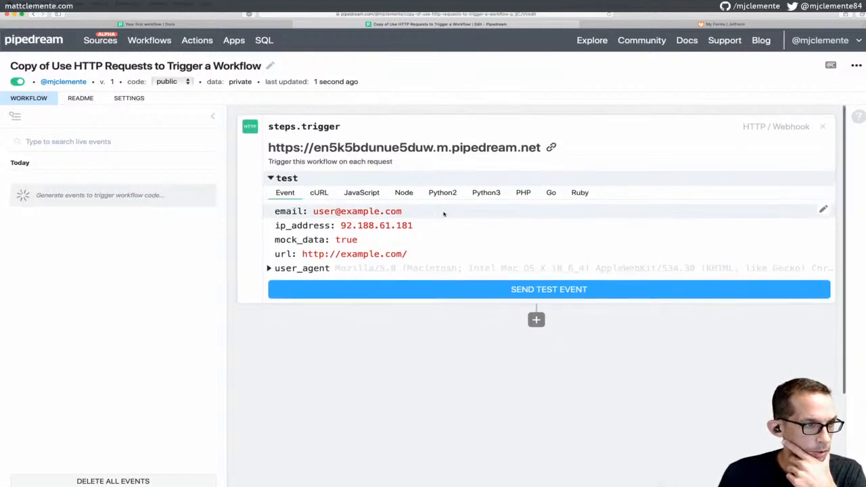
Send a test event and view the sample request, including its curl command form
left_click(462, 290)
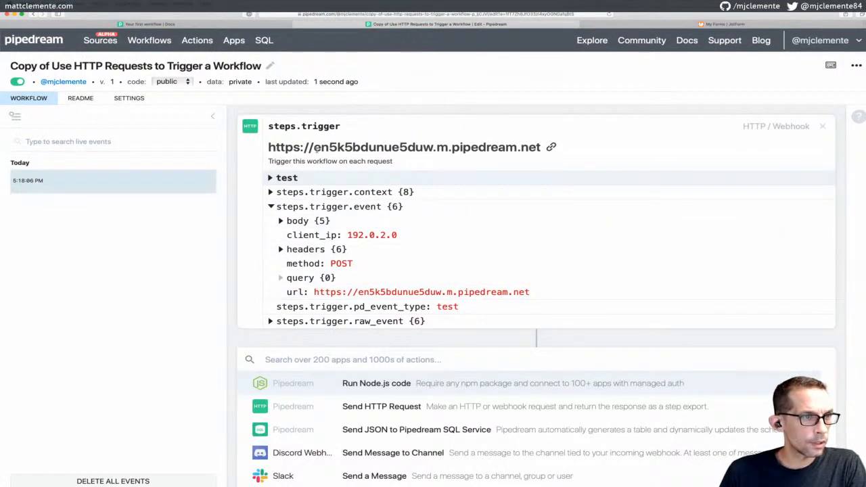
scroll(364, 182, "down", 1)
scroll(365, 186, "down", 1)
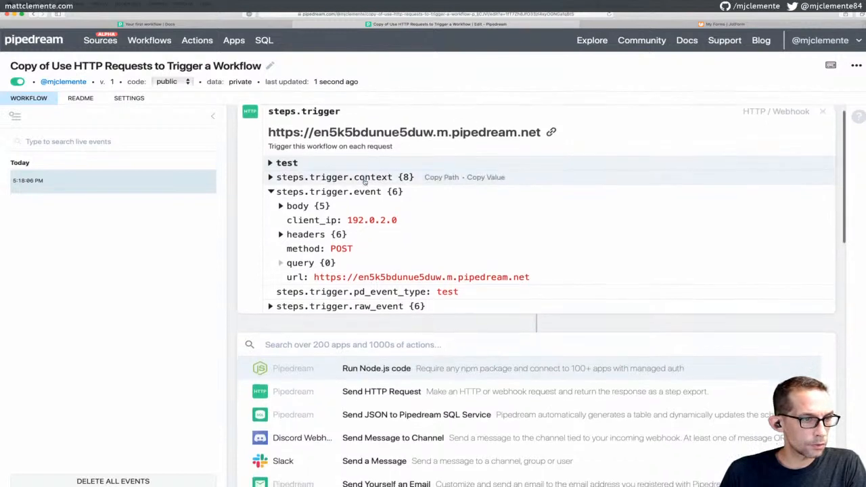
scroll(377, 231, "down", 3)
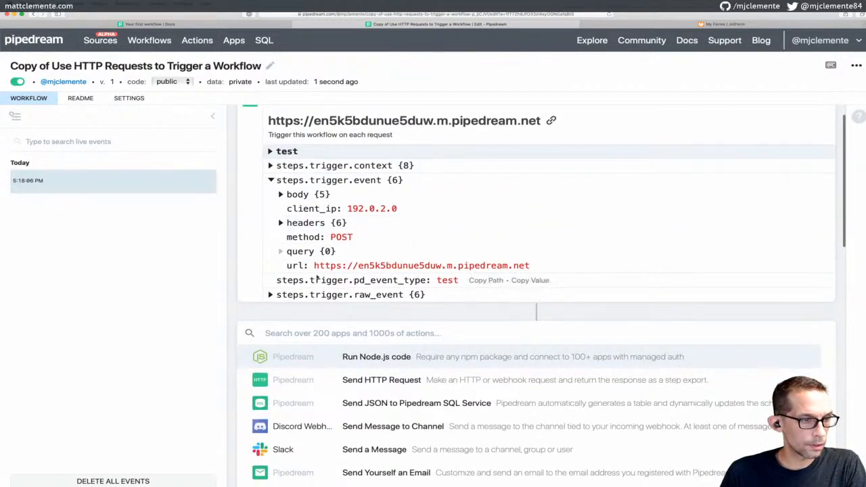
scroll(305, 223, "up", 5)
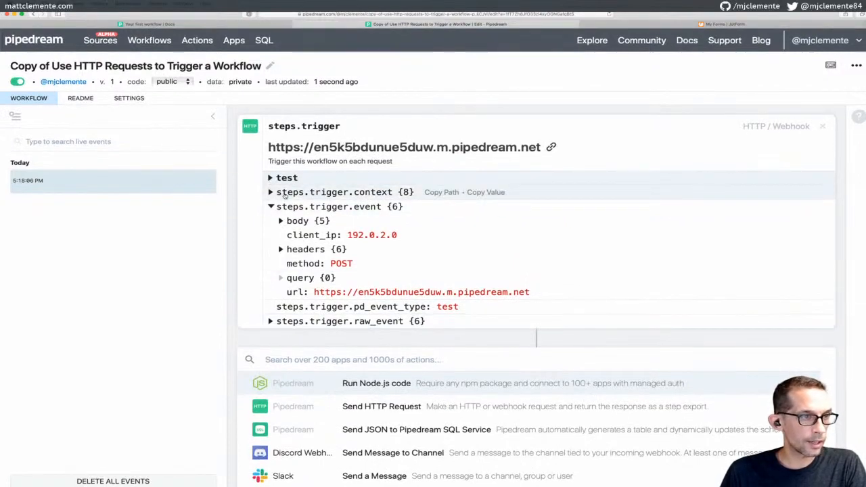
left_click(271, 206)
left_click(270, 176)
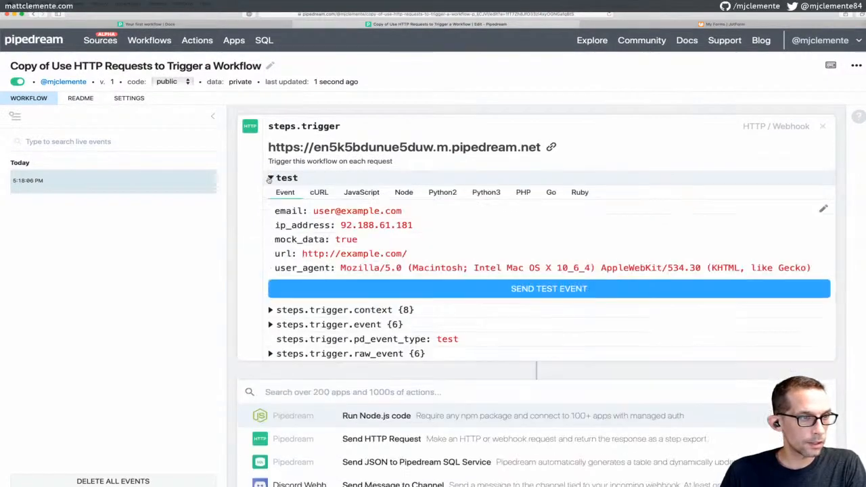
left_click(318, 193)
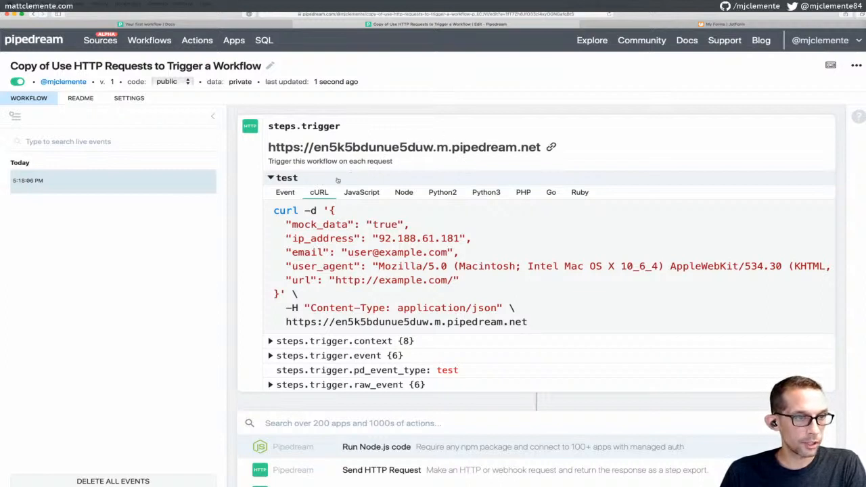
left_click(285, 193)
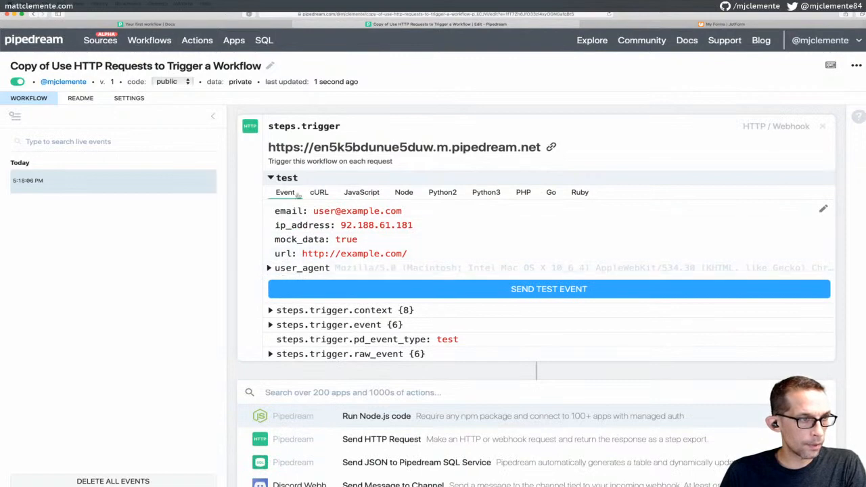
left_click(271, 178)
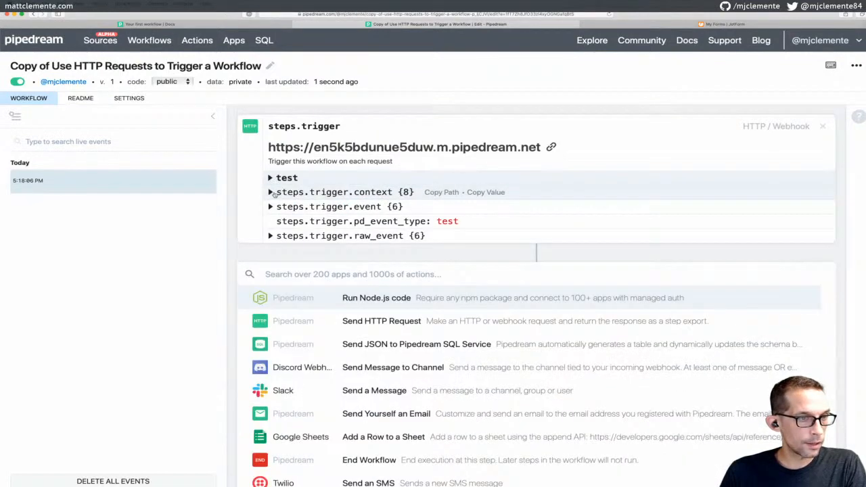
Inspect the trigger's context, event body and raw_event body, then browse the action list
left_click(276, 193)
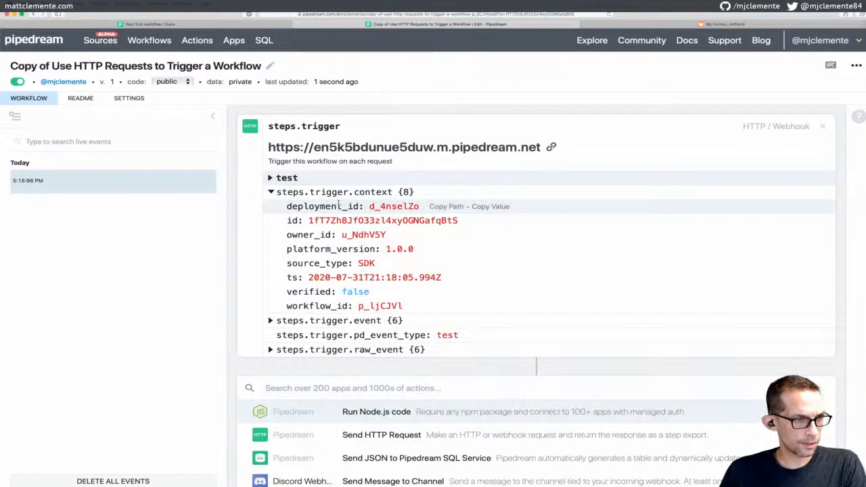
left_click(270, 192)
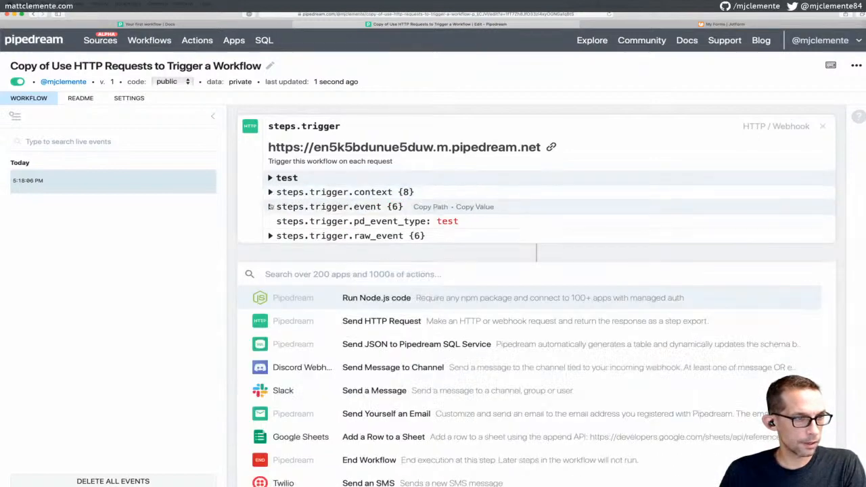
left_click(271, 207)
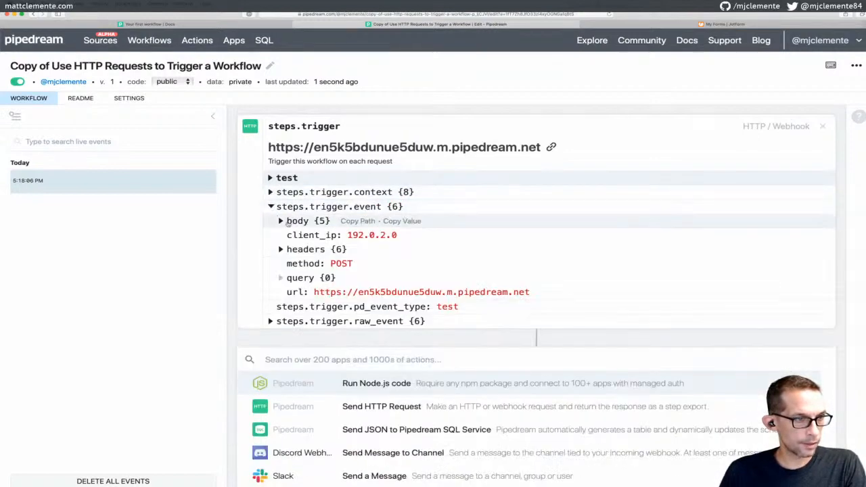
left_click(281, 221)
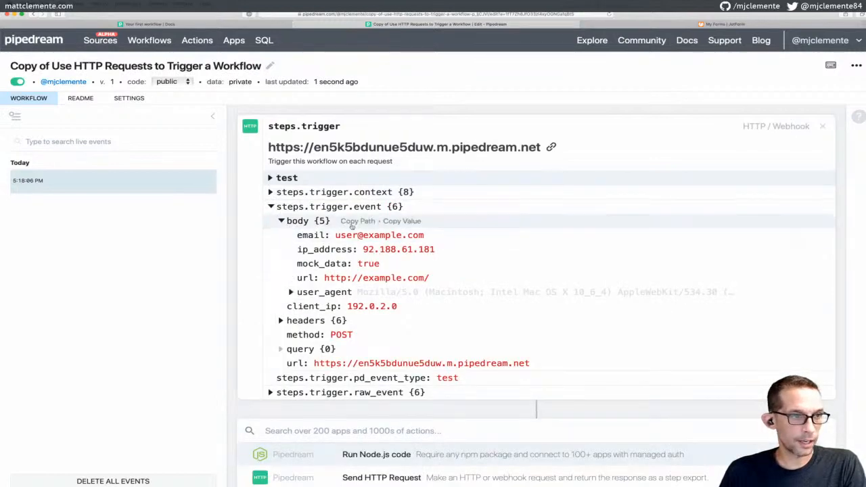
left_click(270, 207)
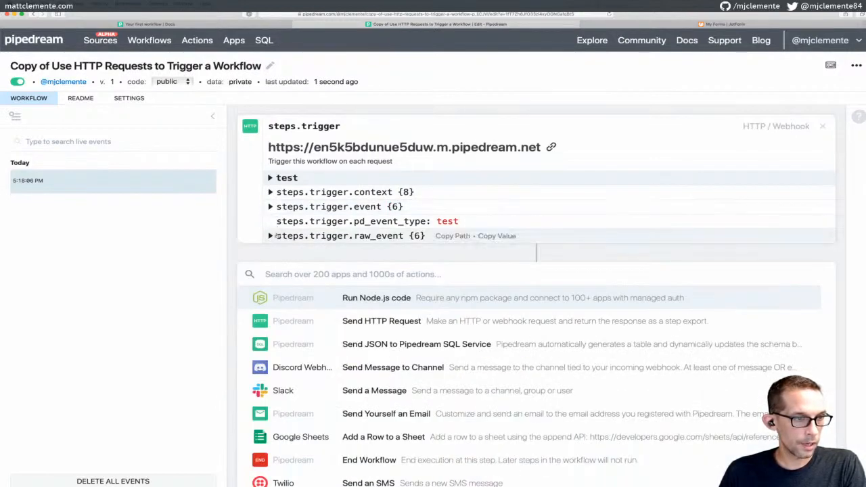
left_click(270, 236)
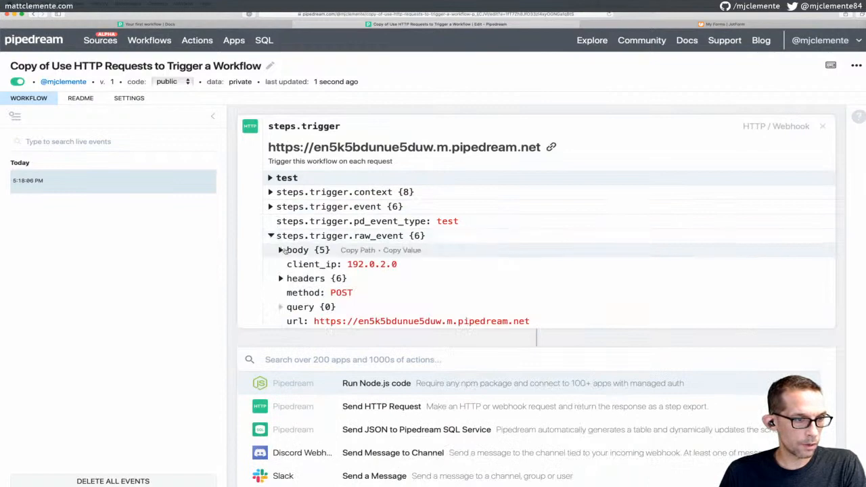
left_click(281, 250)
left_click(281, 250)
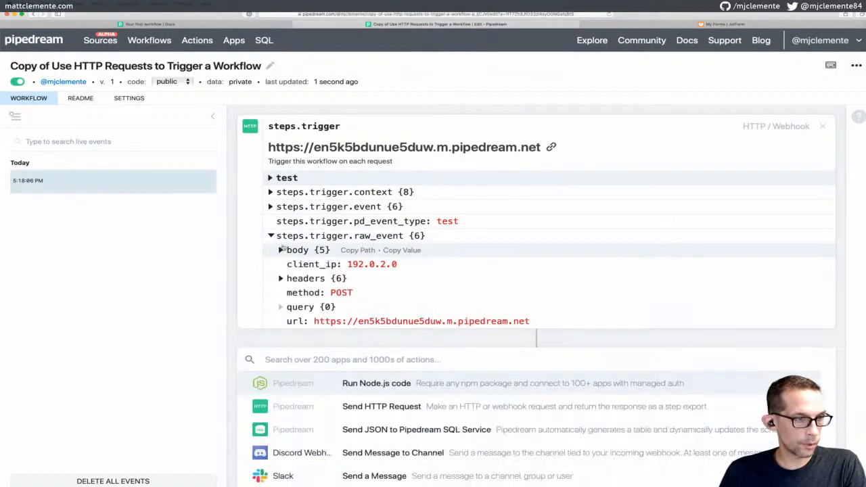
left_click(271, 236)
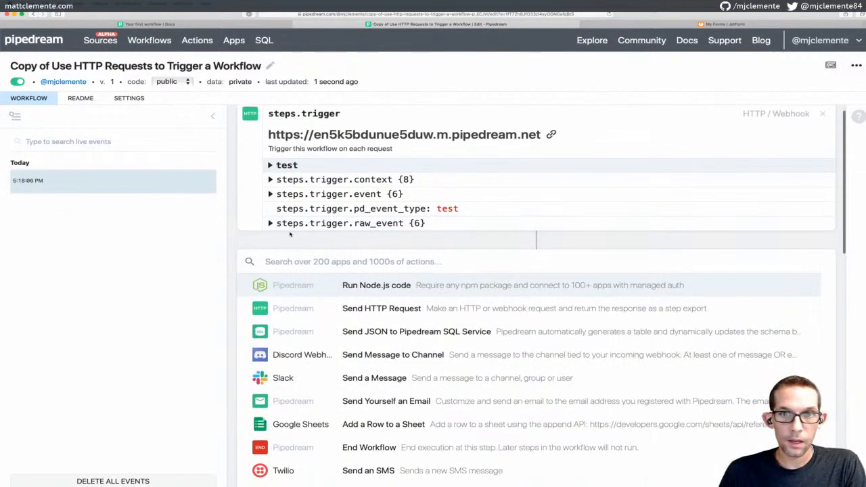
scroll(291, 230, "down", 1)
scroll(302, 212, "down", 5)
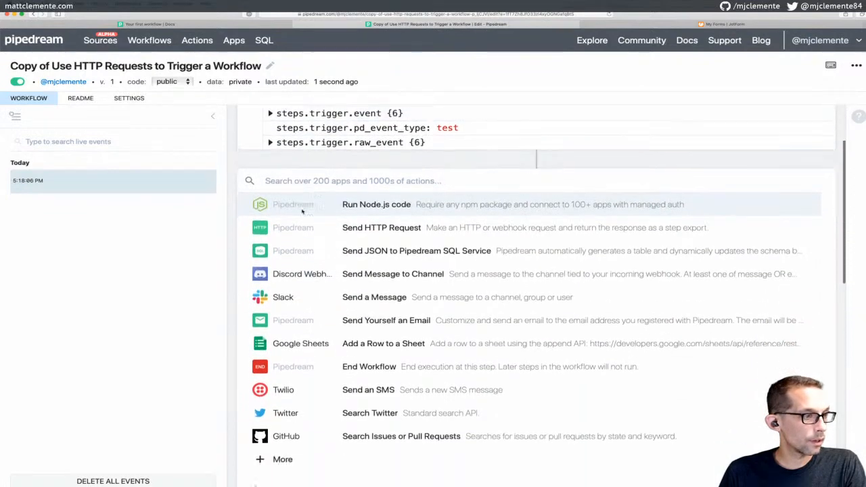
scroll(303, 211, "down", 4)
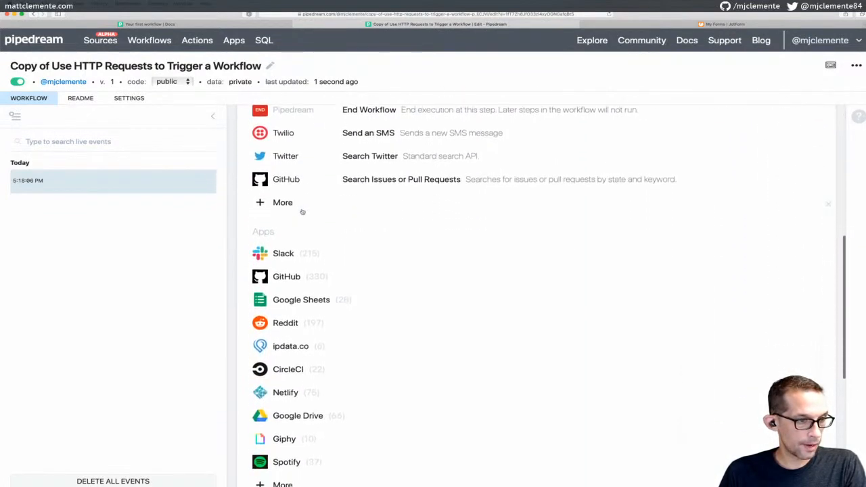
scroll(302, 211, "up", 8)
scroll(302, 212, "up", 1)
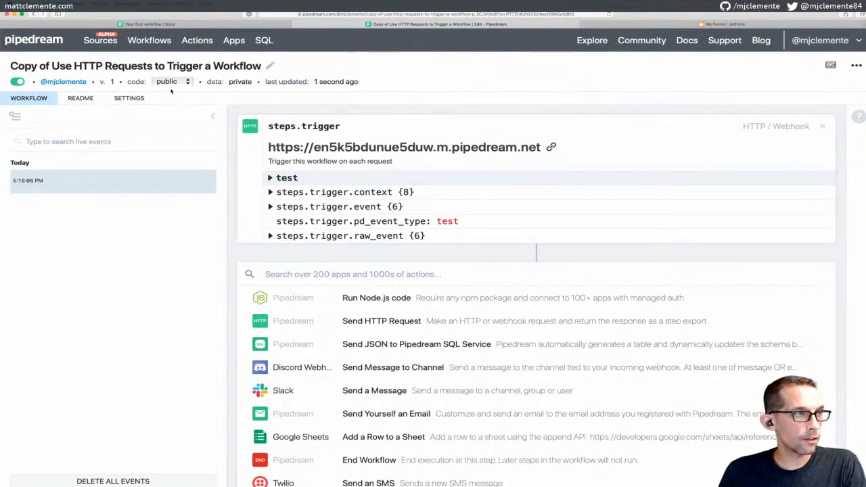
Deactivate and archive the copied tutorial workflow, then start a new workflow from the Active list
left_click(154, 41)
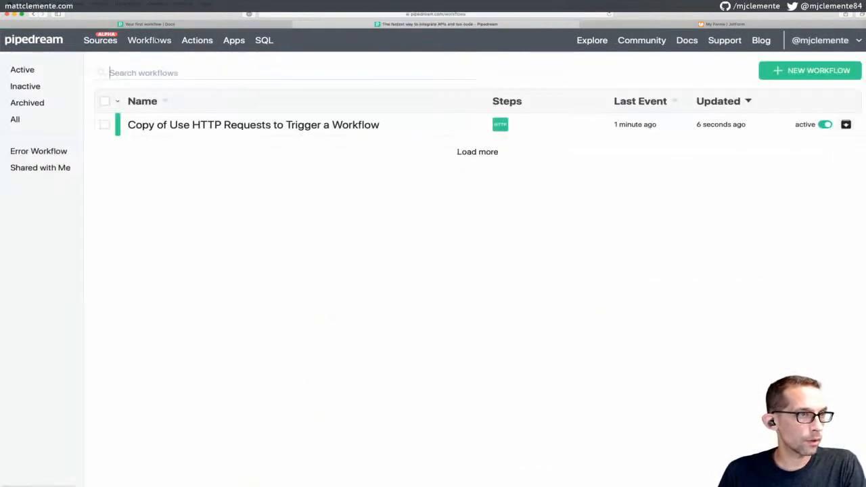
left_click(104, 124)
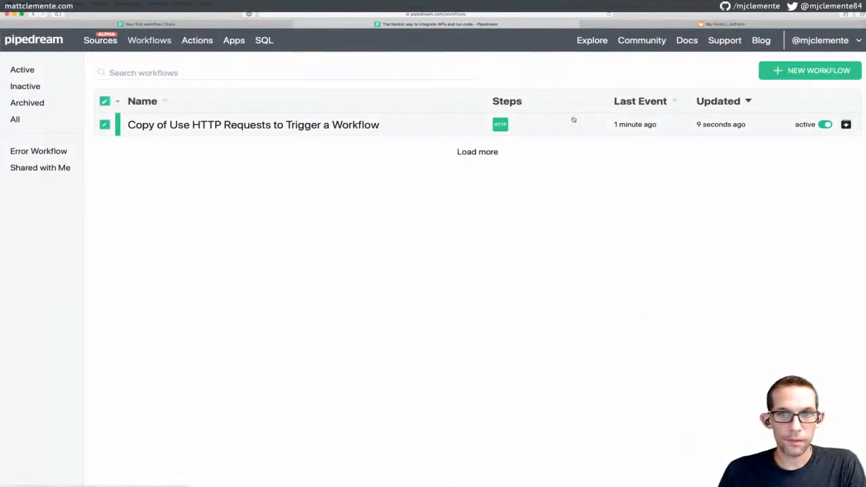
left_click(823, 124)
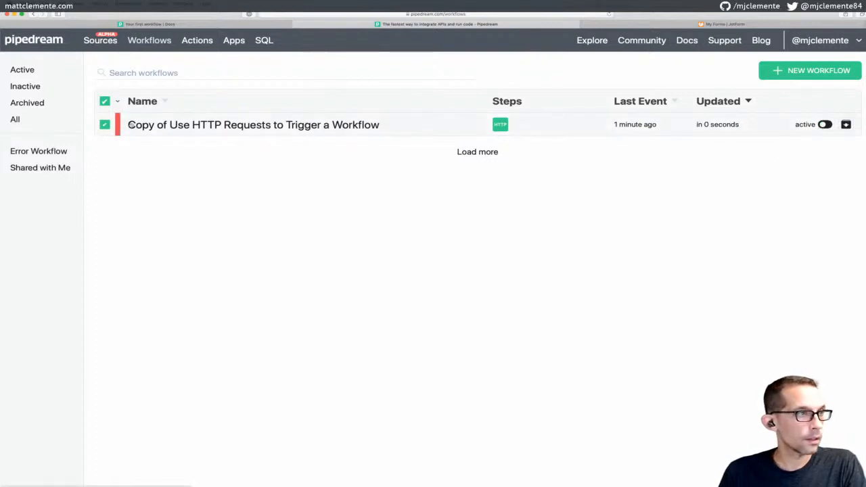
left_click(117, 102)
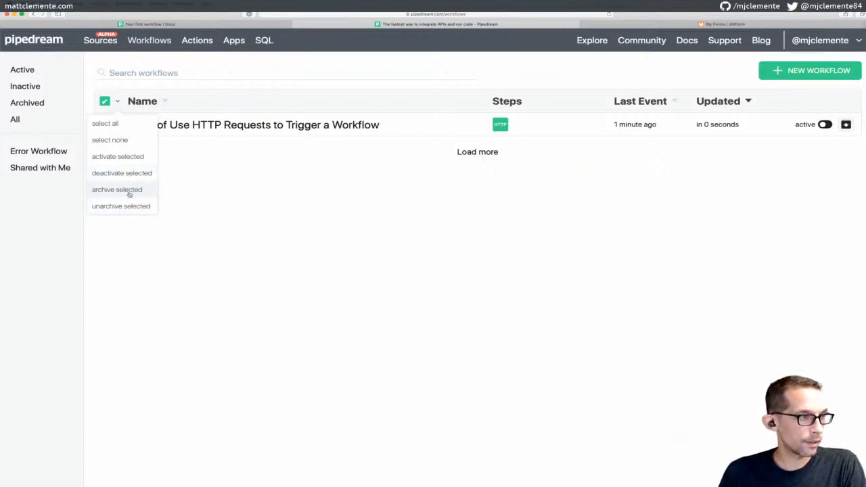
left_click(128, 190)
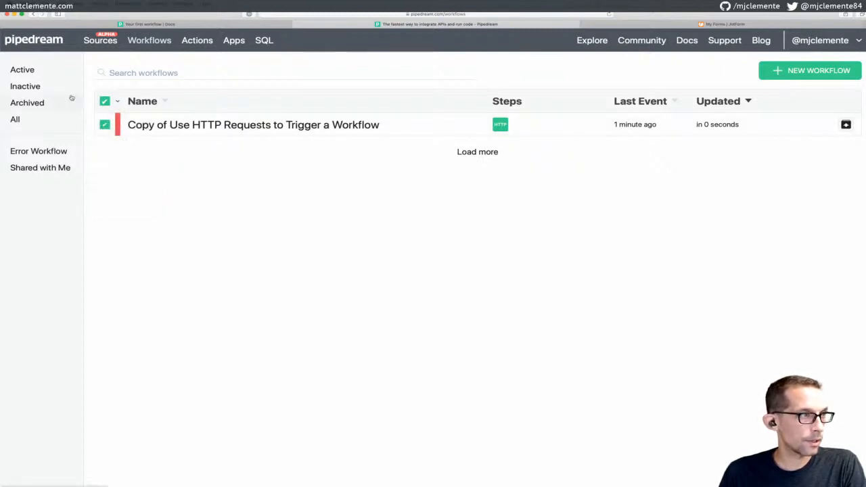
left_click(34, 70)
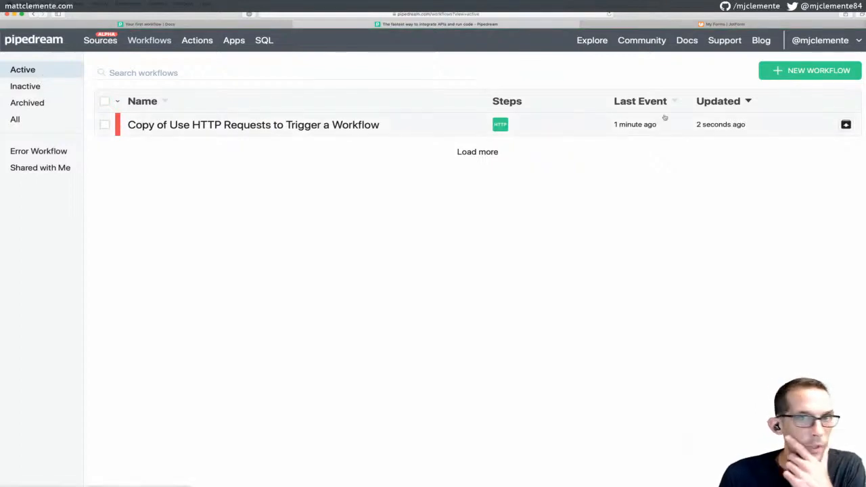
left_click(812, 71)
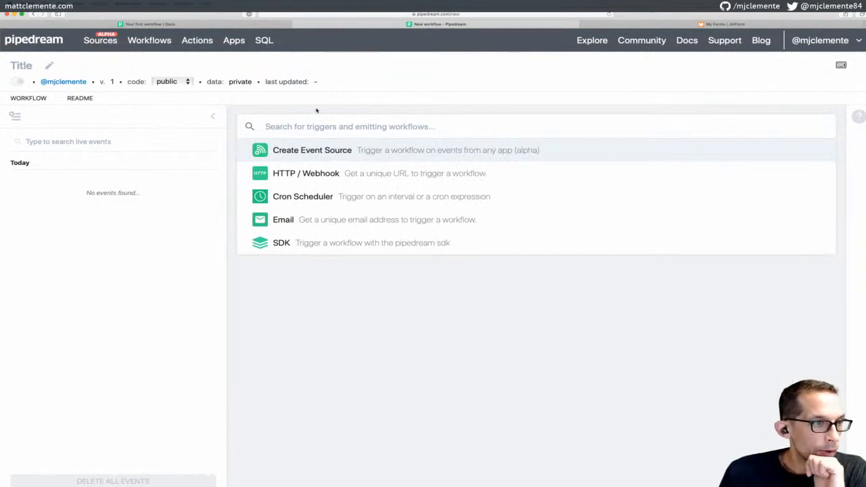
Discard the unsaved workflow and pick Jotform from a 'jot' search in Connect an App
left_click(233, 42)
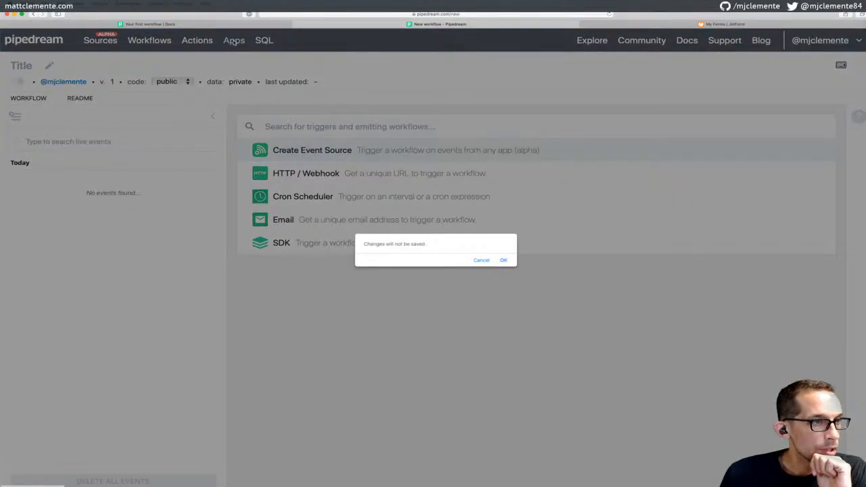
left_click(511, 260)
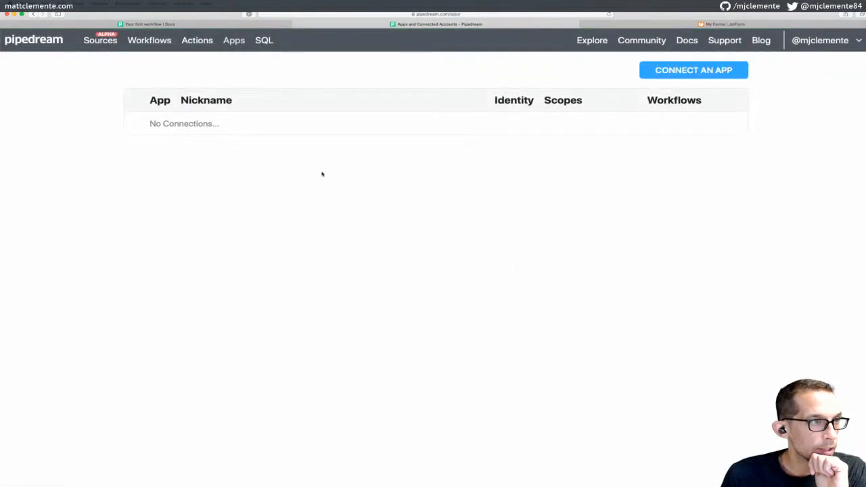
left_click(657, 71)
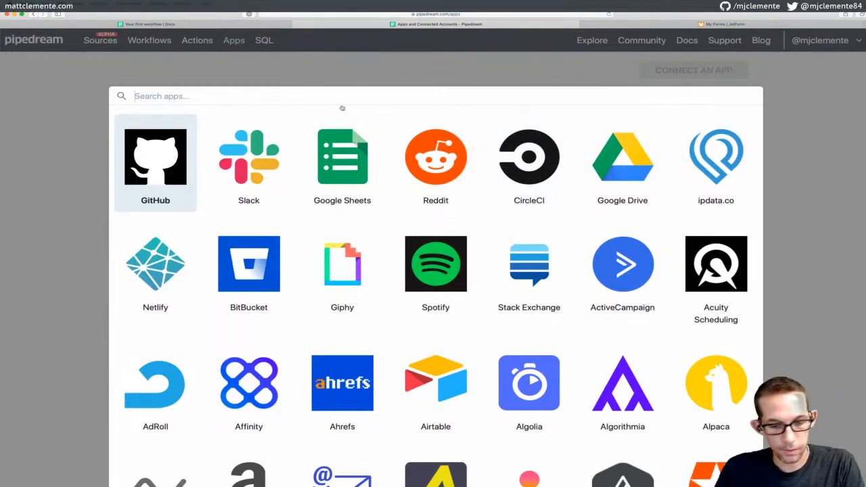
type("jot")
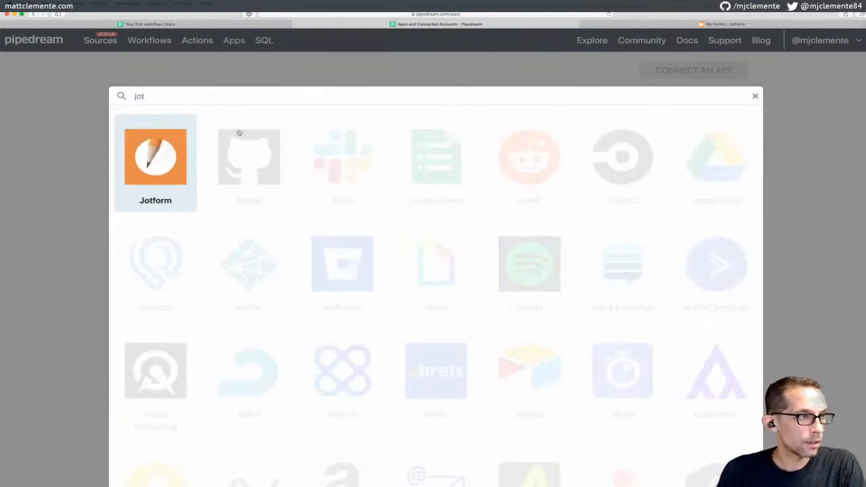
left_click(152, 162)
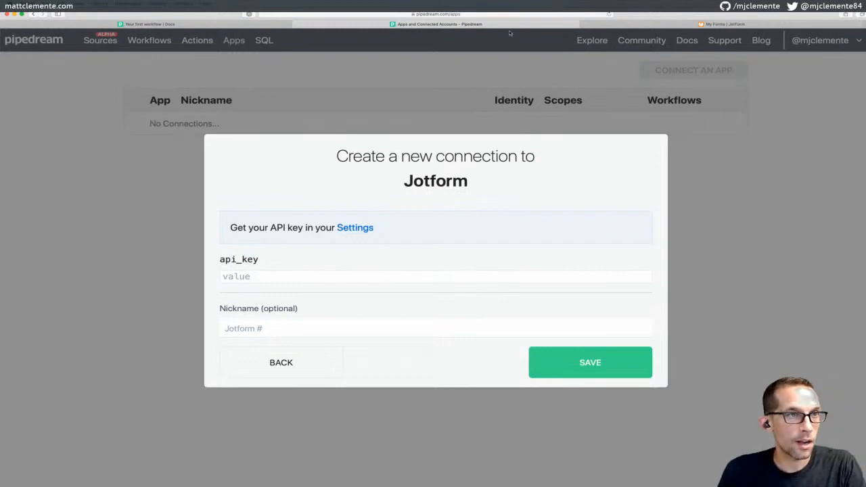
Snap windows side by side to save the 'Jotform Test' connection, then maximize and open Workflows
left_click_drag(511, 27, 511, 56)
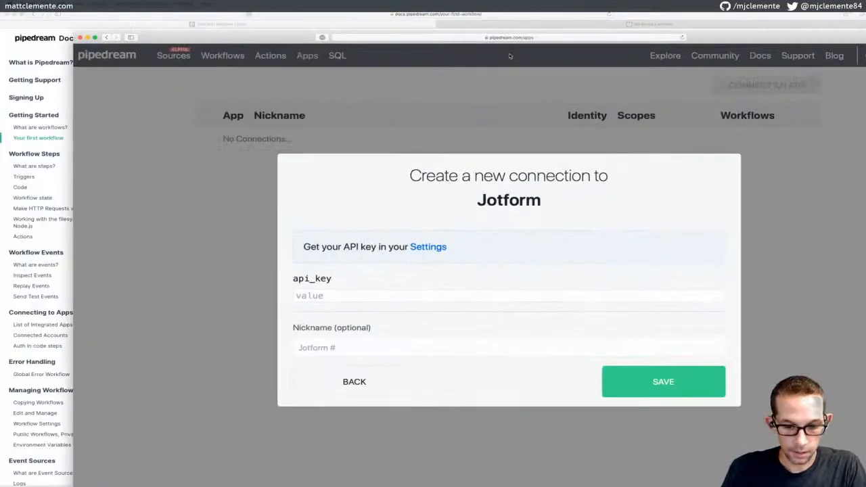
key("ctrl+alt+Right")
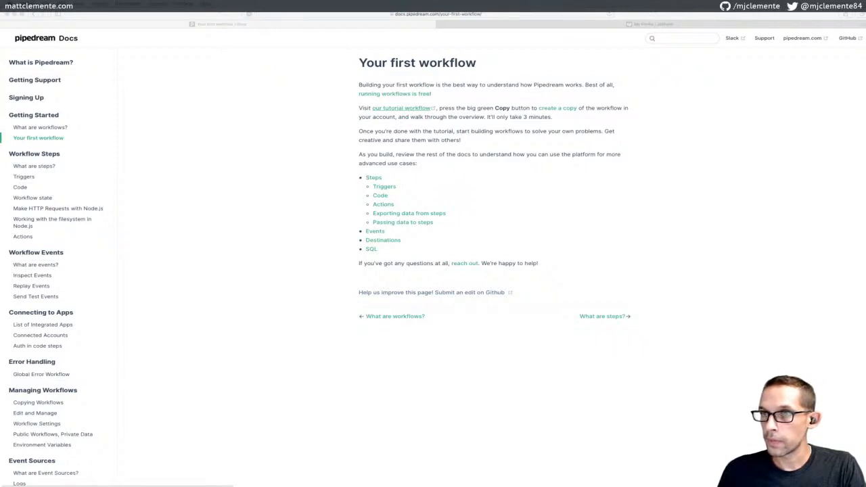
left_click_drag(865, 108, 643, 108)
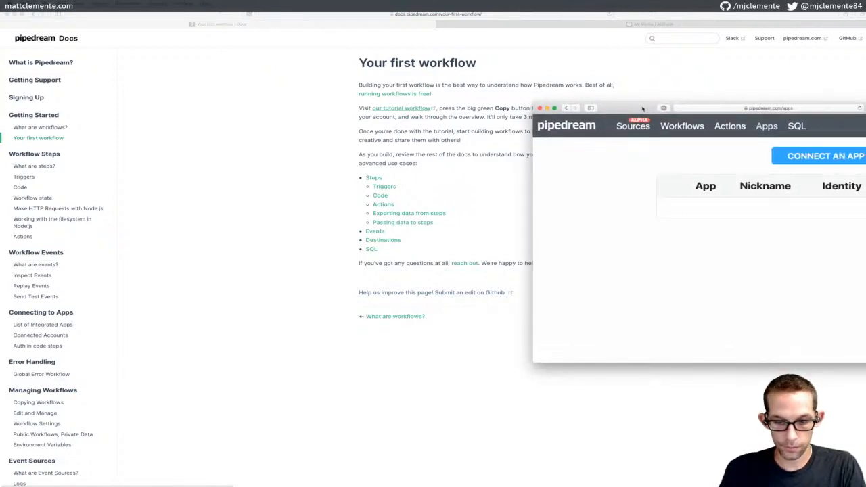
key("ctrl+super+m")
key("space")
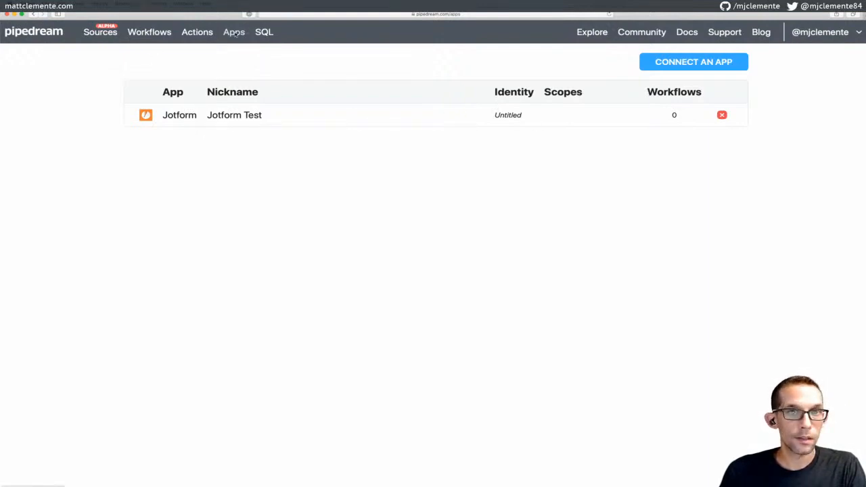
left_click(155, 34)
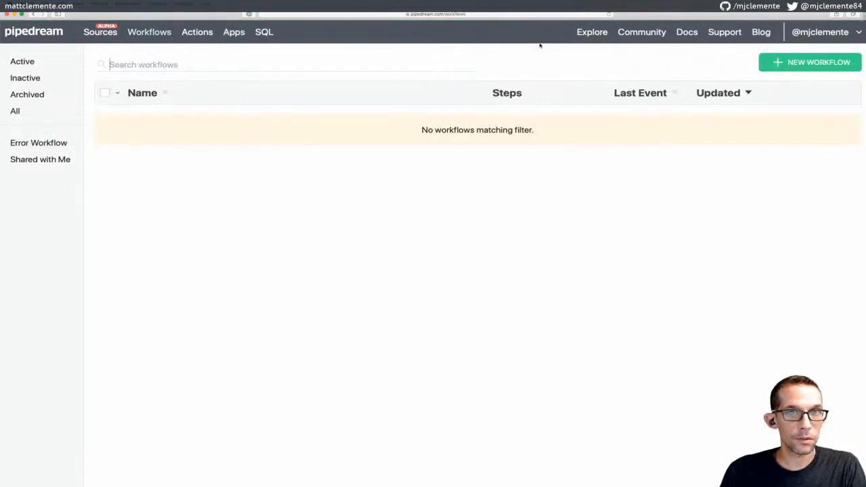
Create a new workflow whose event source is jotform new-submission, linked to the Jotform Test account
left_click(810, 61)
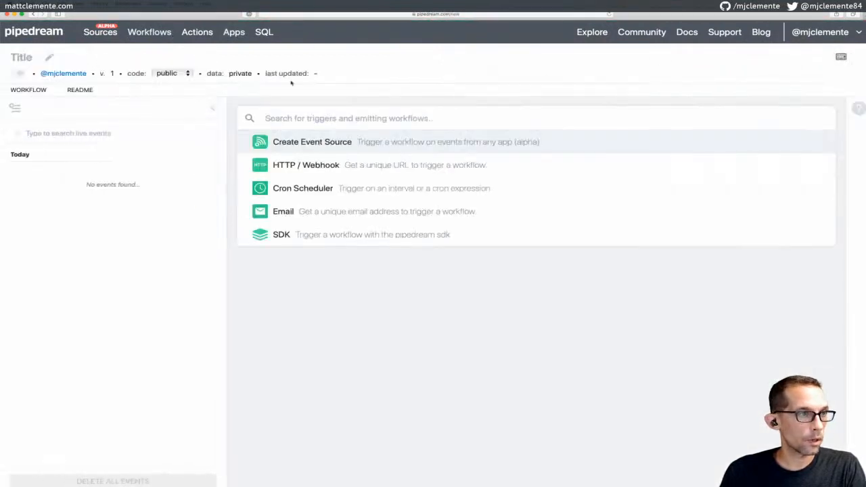
left_click(312, 142)
left_click(312, 139)
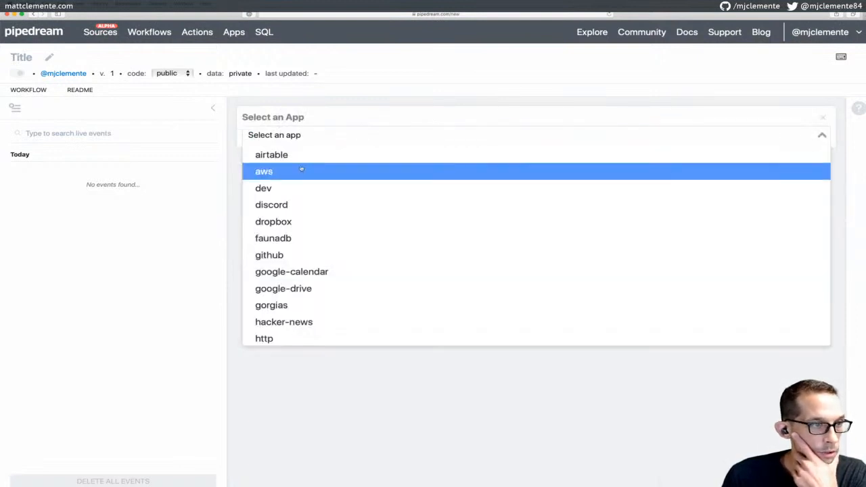
type("jot")
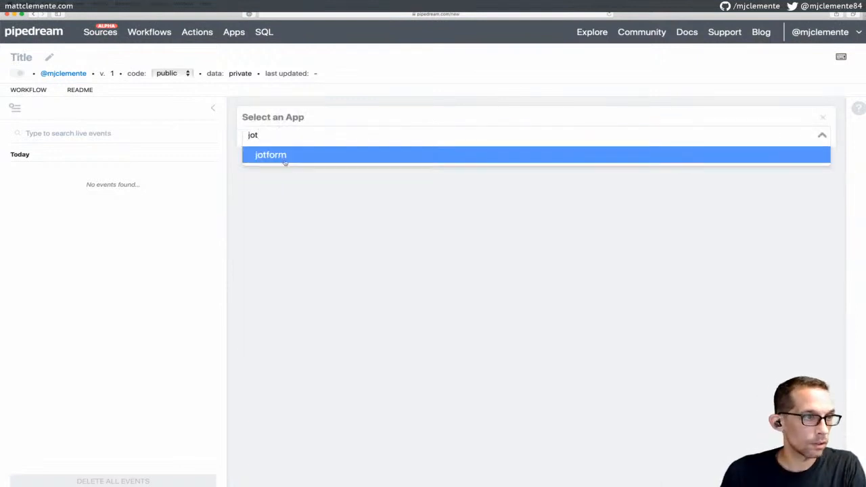
left_click(284, 159)
left_click(316, 178)
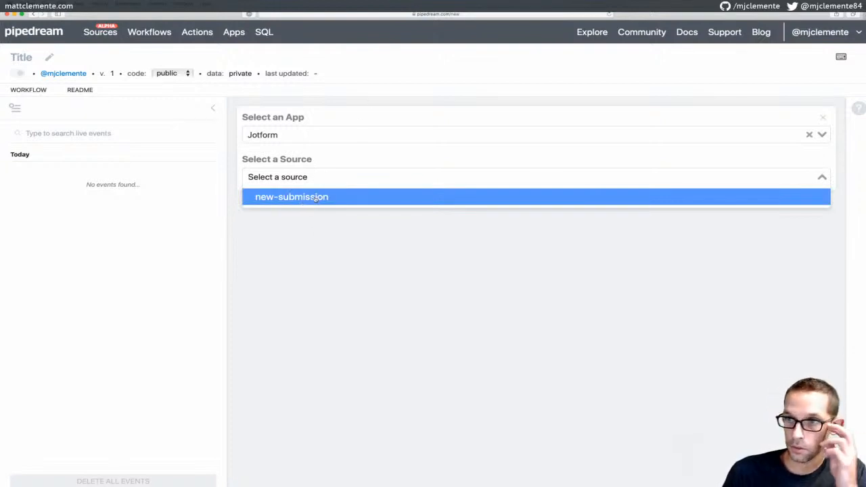
left_click(316, 197)
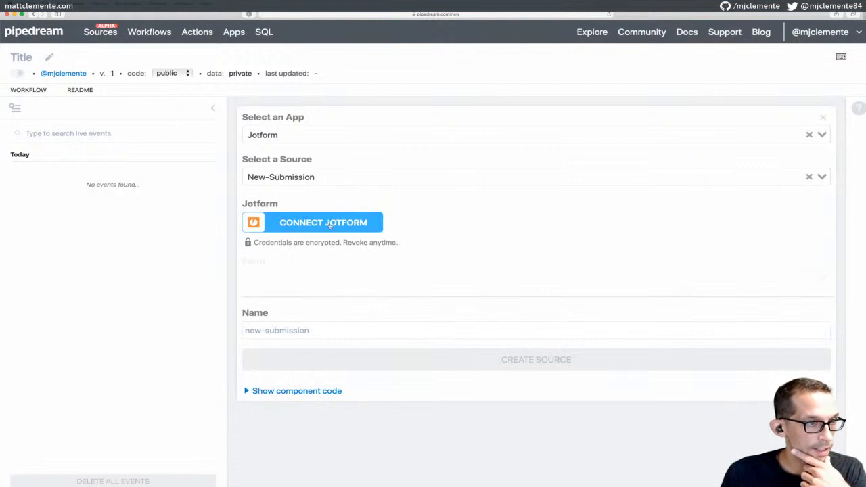
left_click(328, 222)
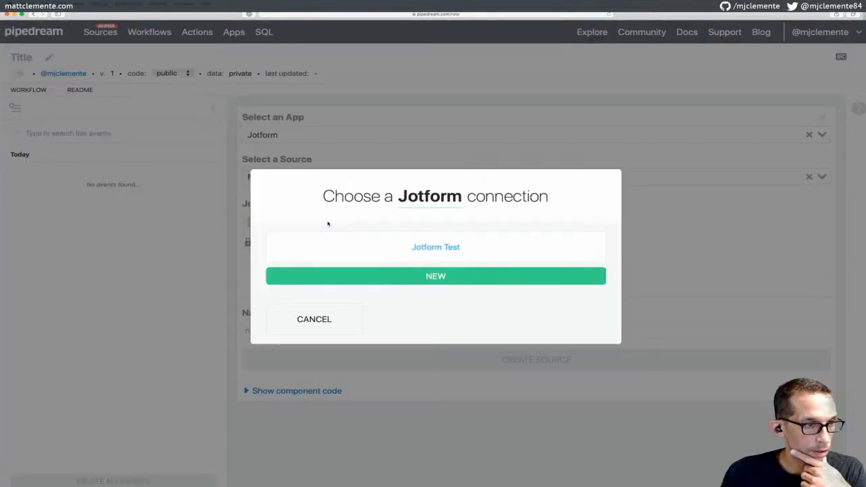
left_click(442, 249)
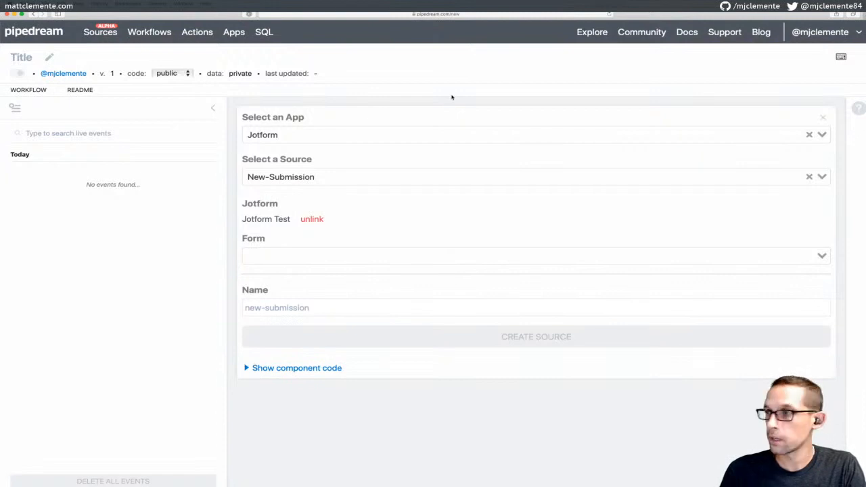
Switch to JotForm and start a new card-layout form from scratch
key("super+grave")
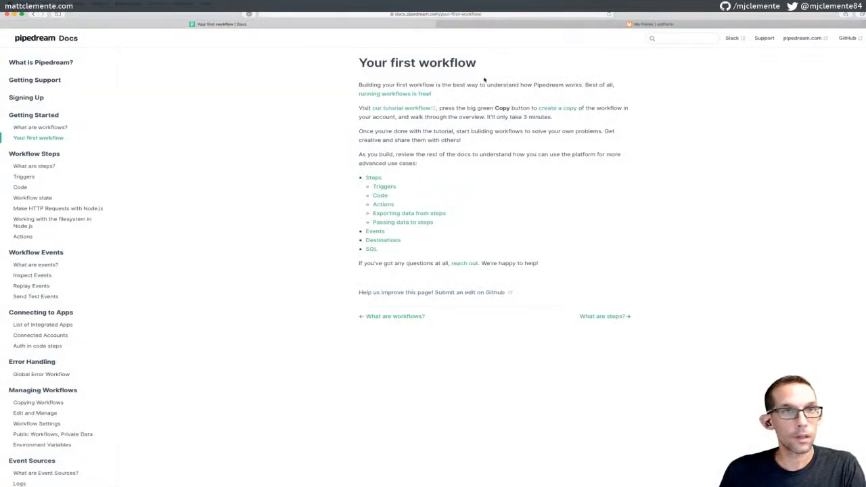
left_click(586, 21)
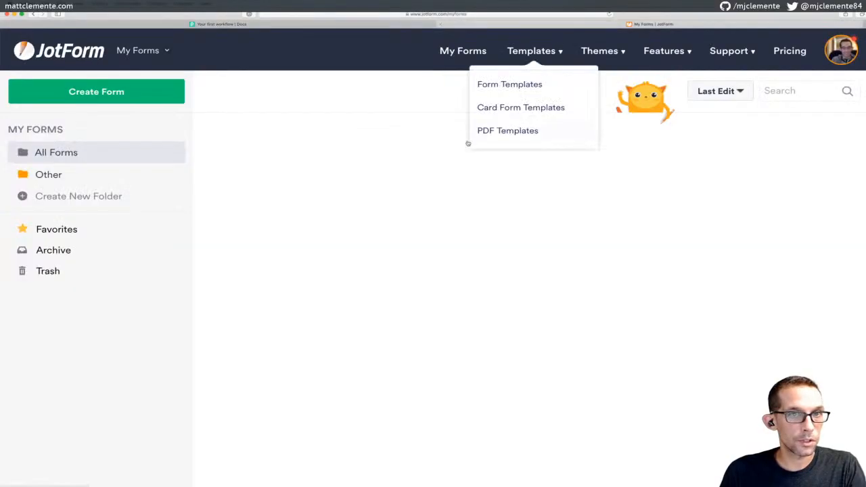
left_click(110, 96)
left_click(284, 181)
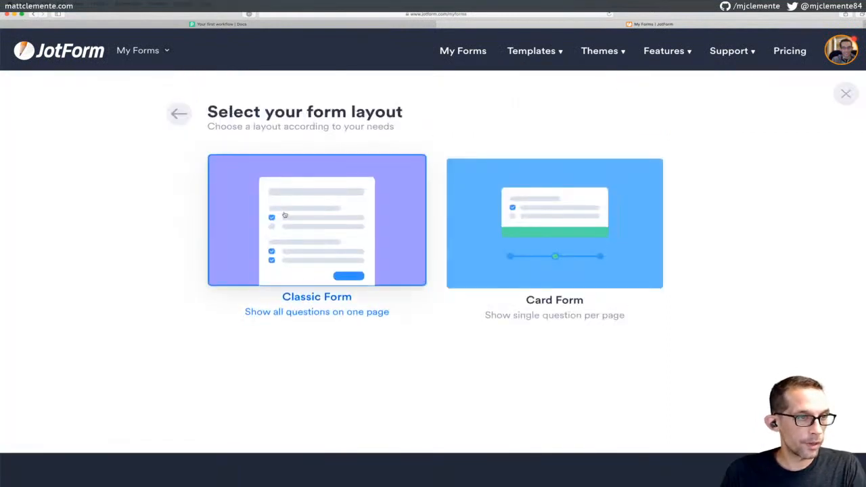
left_click(555, 224)
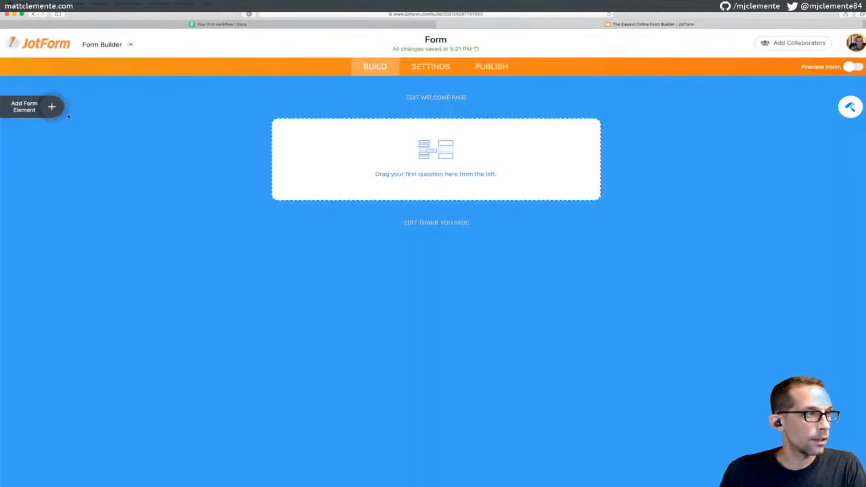
Add Full Name and Email fields to the form
left_click(52, 106)
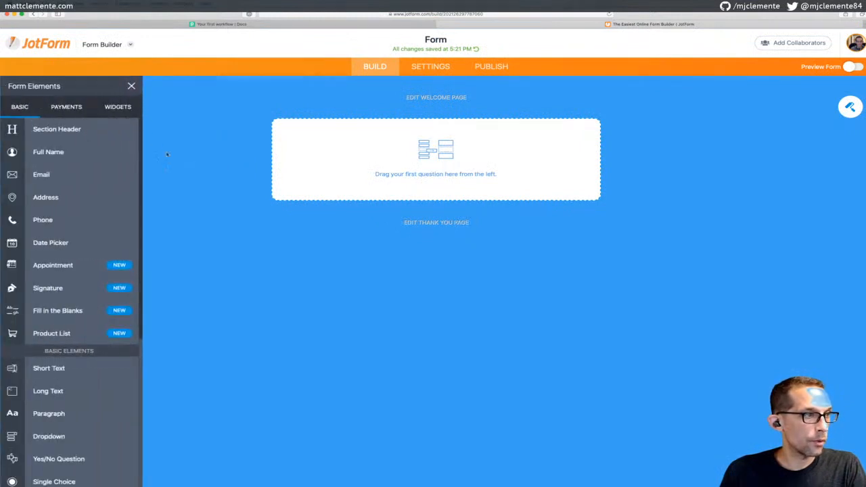
scroll(78, 166, "down", 1)
scroll(79, 173, "up", 1)
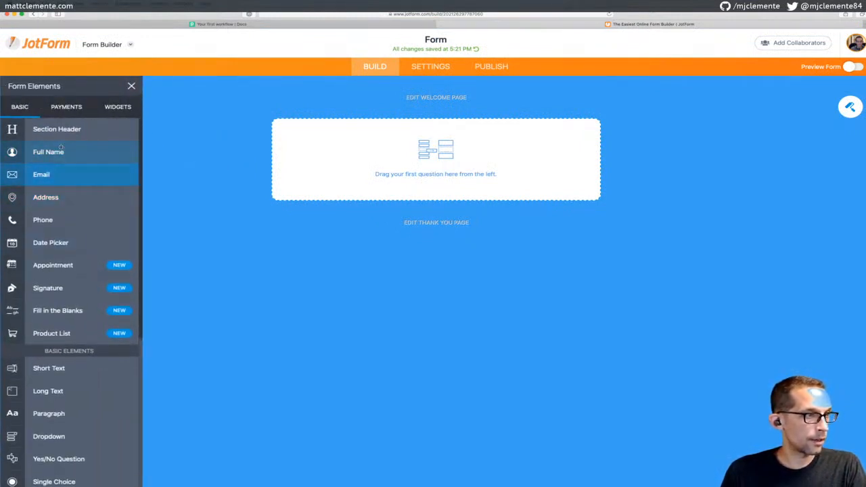
left_click_drag(57, 152, 483, 157)
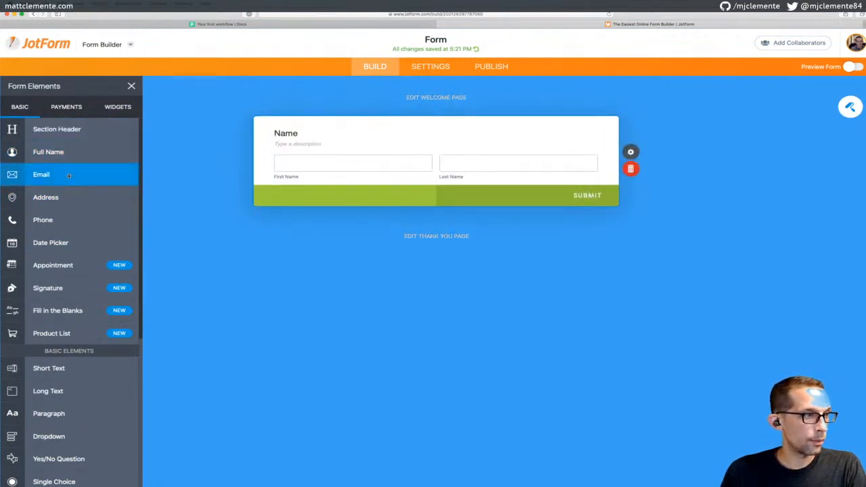
left_click_drag(69, 174, 409, 245)
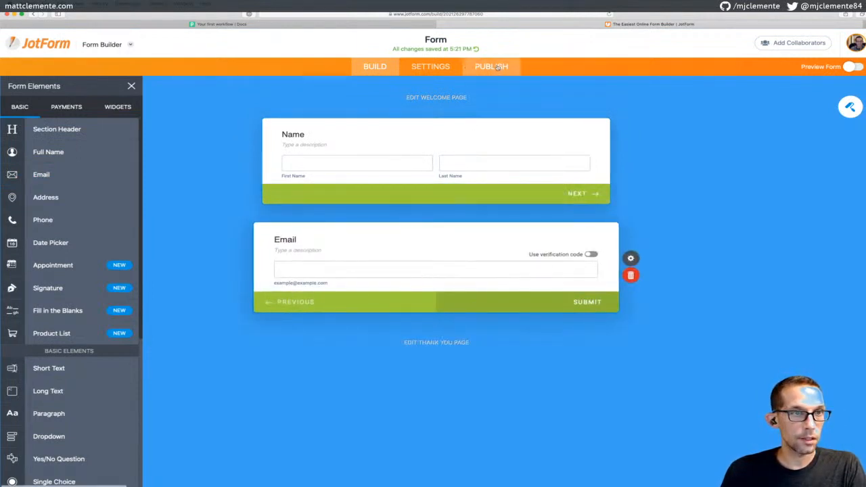
Show the form's Publish sharing options, then return to the Pipedream tab
left_click(443, 69)
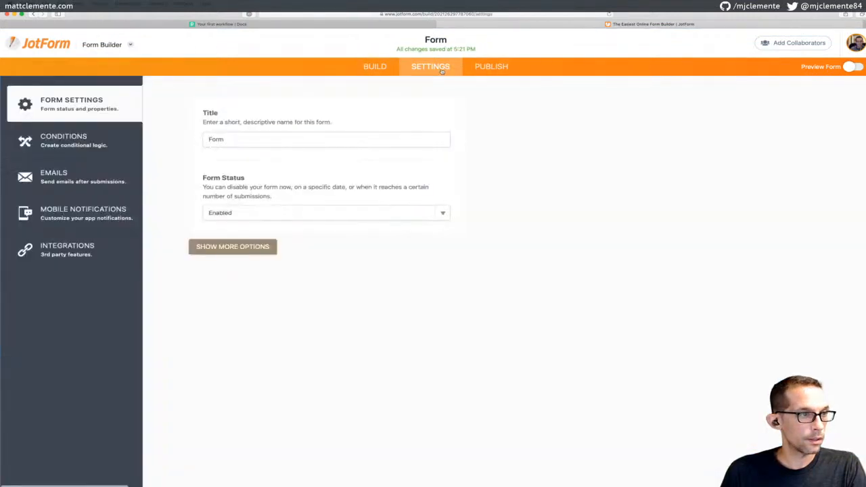
left_click(495, 66)
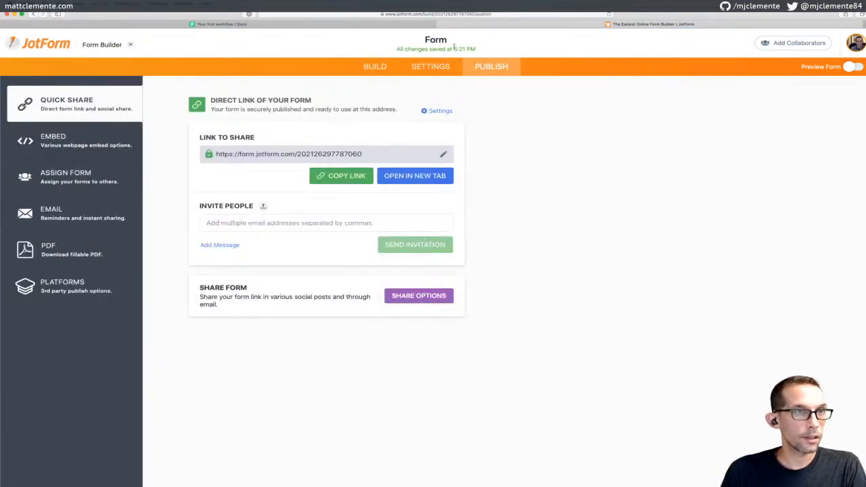
left_click(329, 25)
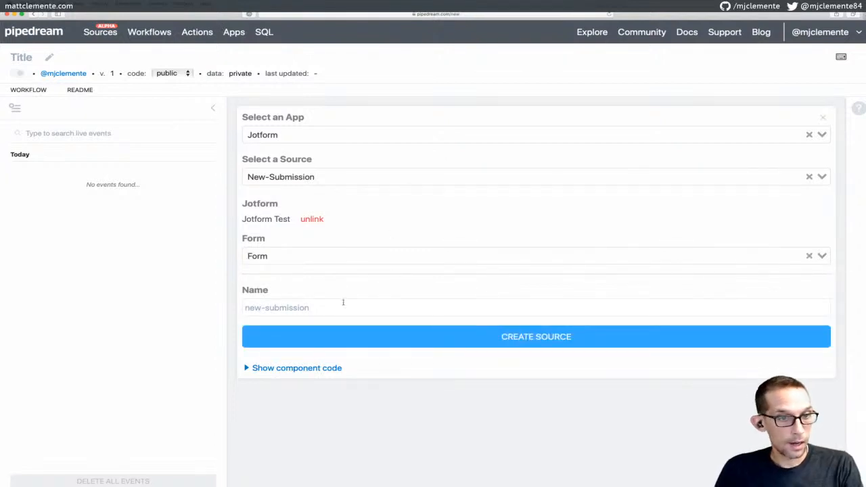
Name the Jotform New-Submission source 'Jotform Form Submission' and create it
left_click(317, 308)
type("Form Sub")
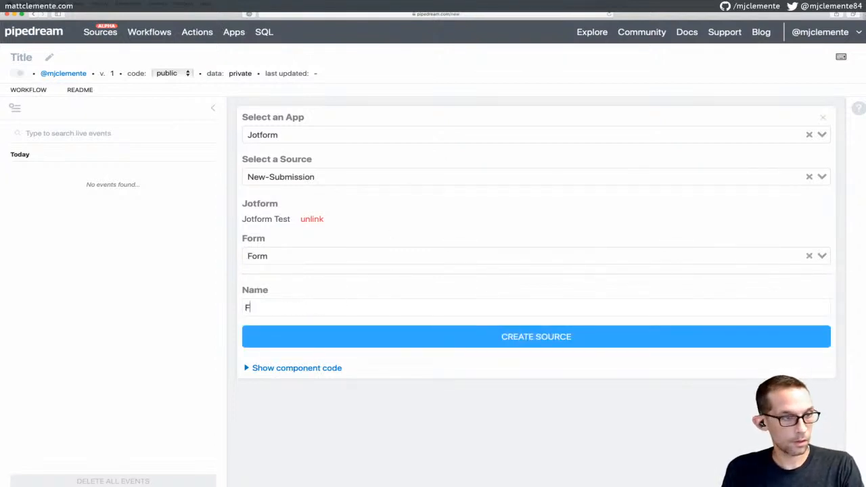
key("BackSpace")
key("BackSpace")
key("BackSpace")
key("BackSpace")
key("BackSpace")
key("BackSpace")
key("BackSpace")
key("BackSpace")
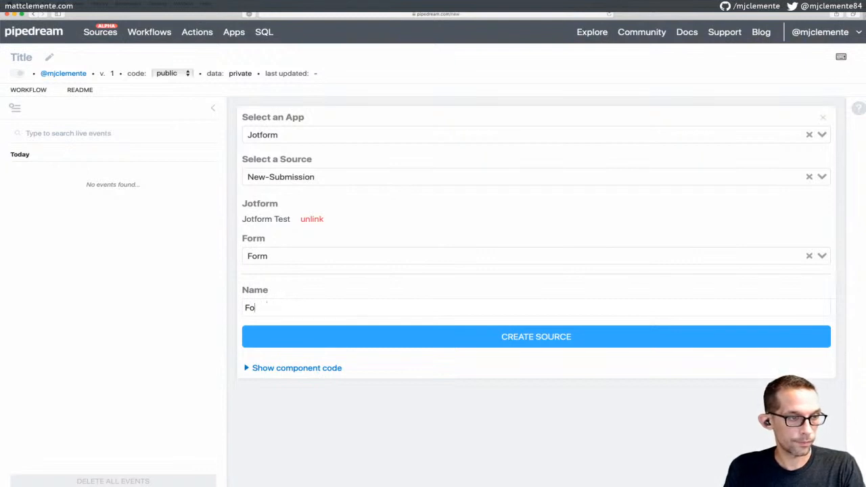
type("Jotform ")
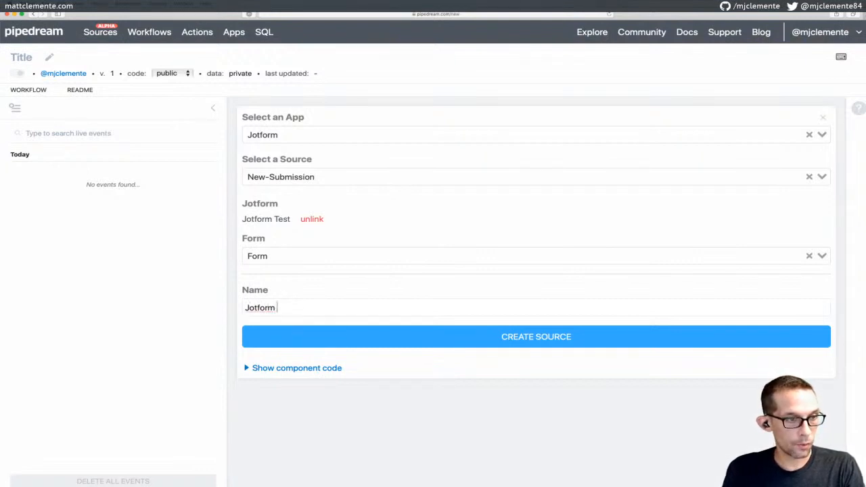
type("Form Submission")
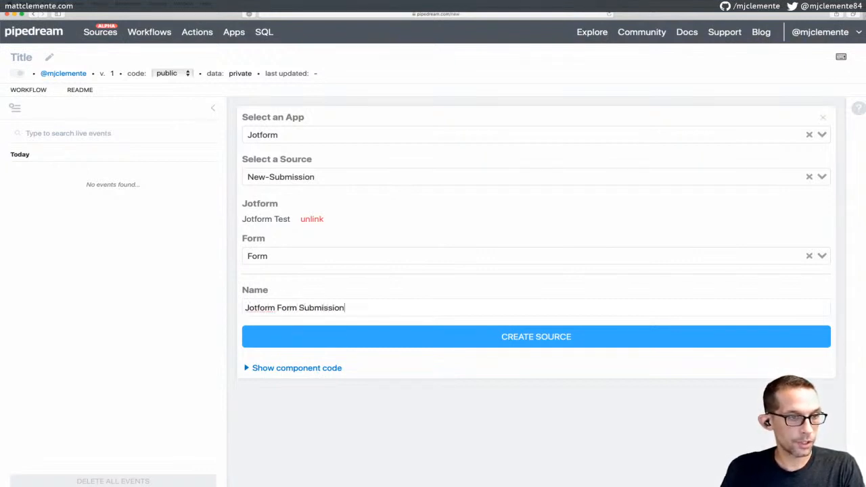
left_click(456, 338)
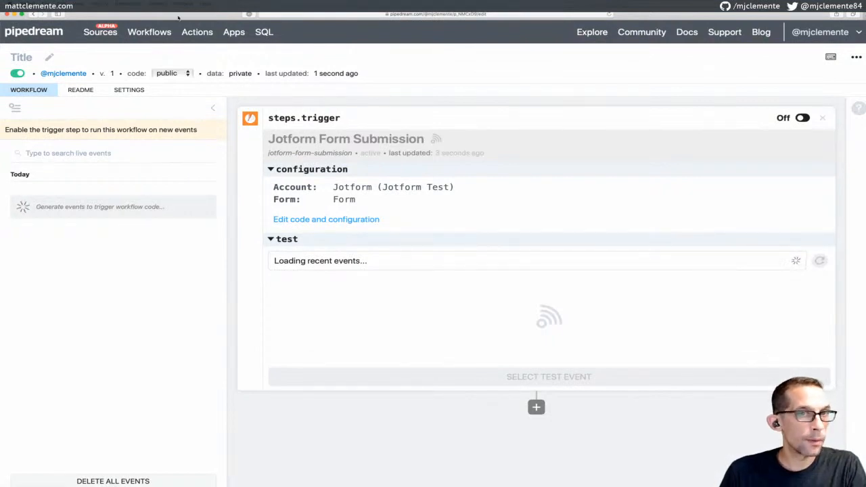
left_click_drag(190, 14, 125, 12)
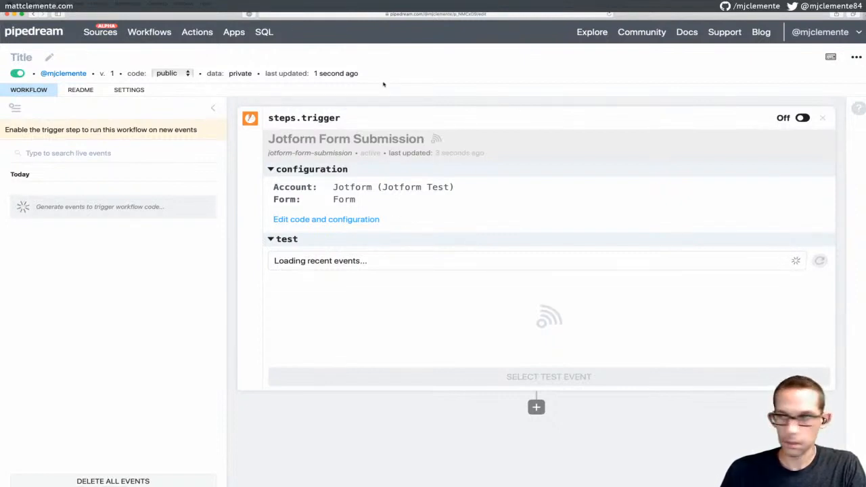
key("super+grave")
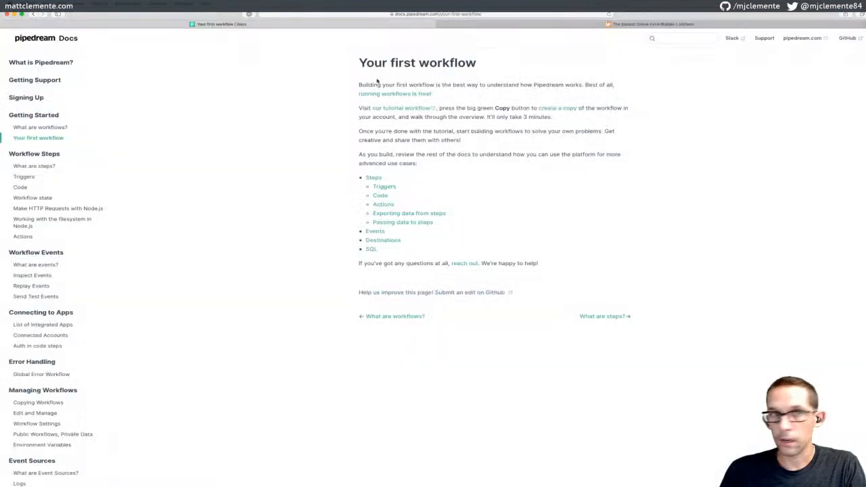
Load the copied Jotform form link in the JotForm tab
left_click(480, 26)
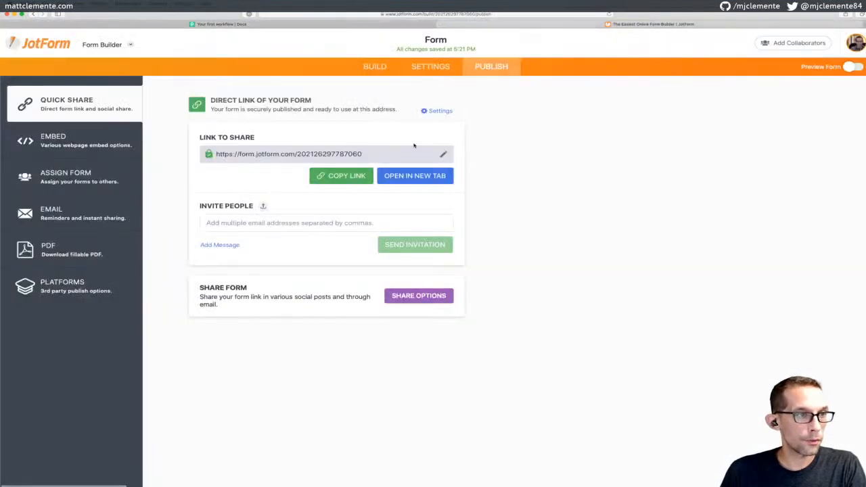
left_click(397, 14)
key("super+v")
key("Return")
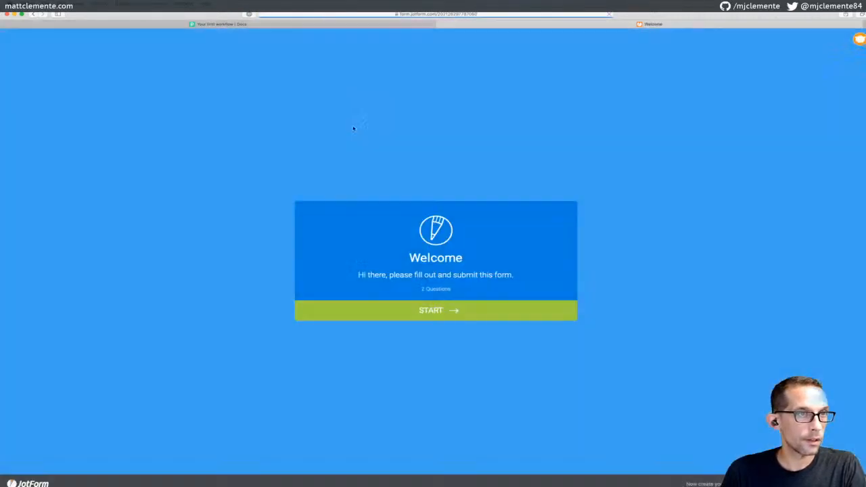
Fill in first name 'test', a last name and a test e-mail, then submit the form
left_click(443, 314)
type("test")
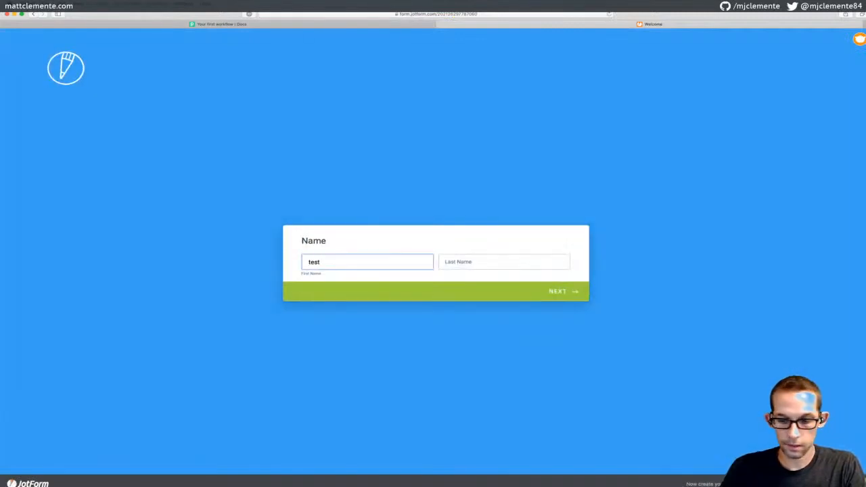
key("super+equal")
key("super+equal")
left_click(489, 254)
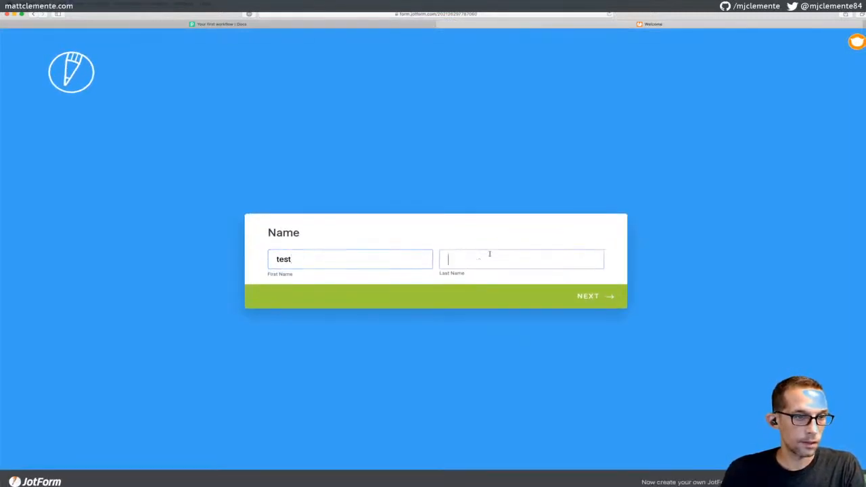
type("t")
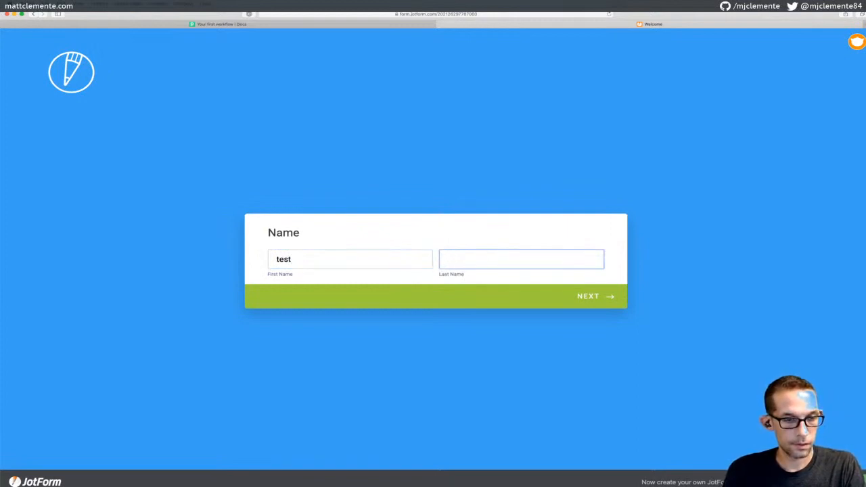
key("BackSpace")
type("Clemente")
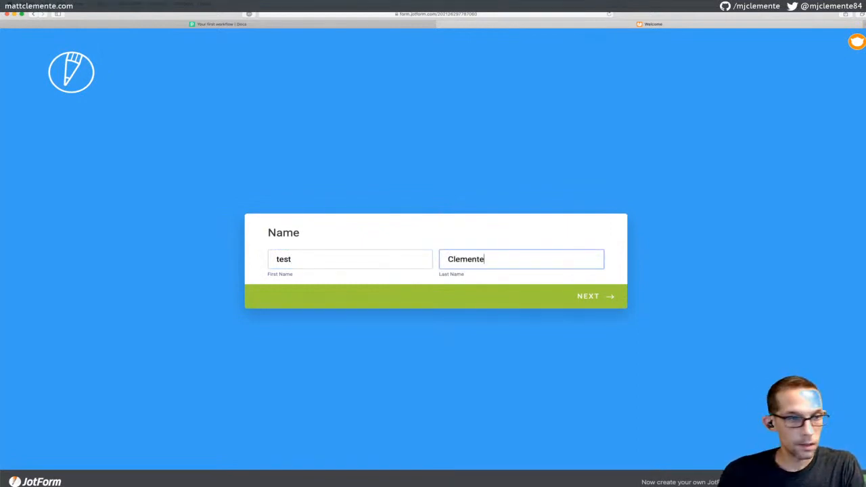
left_click(594, 298)
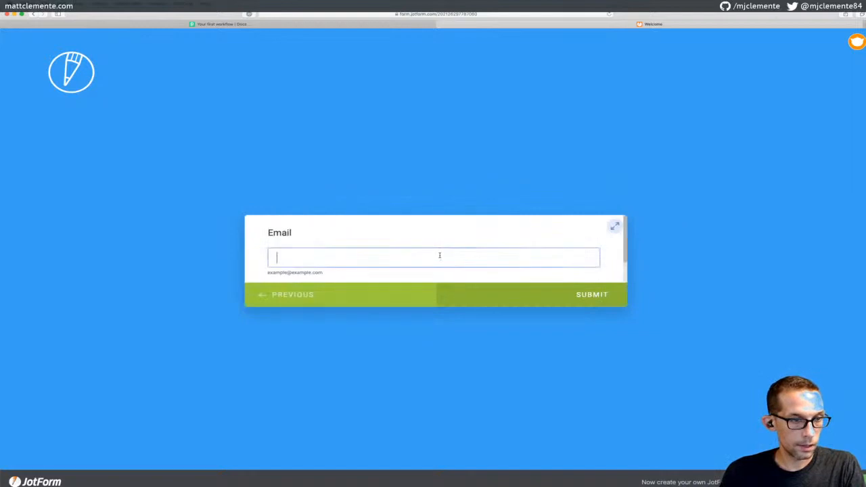
type("test@test.com")
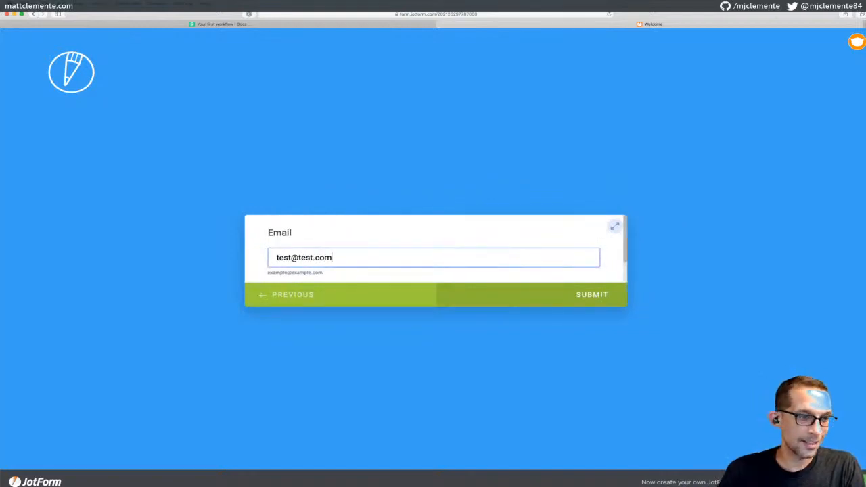
left_click(545, 301)
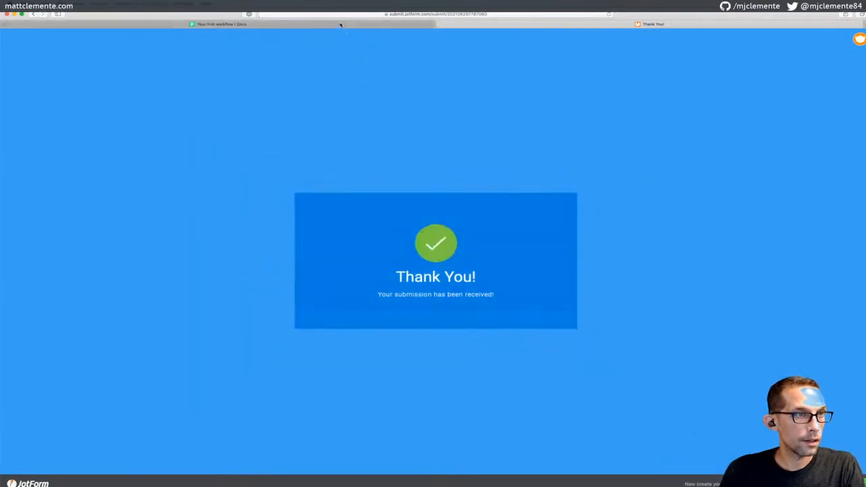
left_click(341, 24)
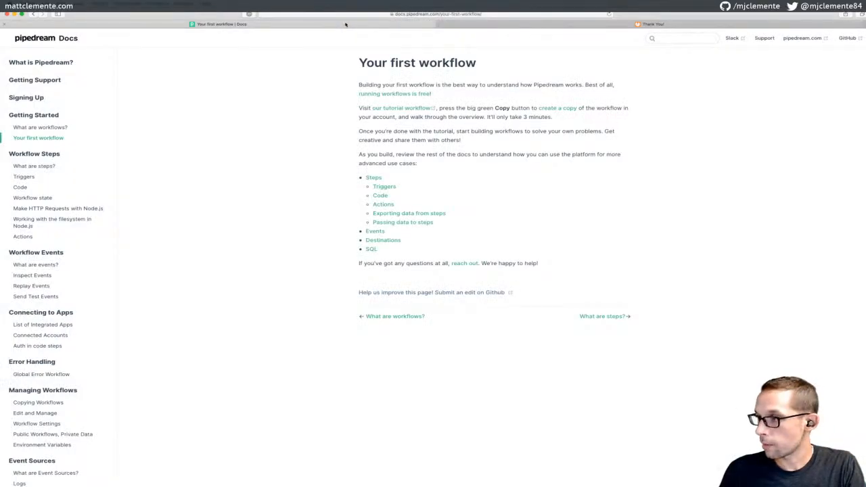
Switch the steps.trigger toggle on in the Pipedream workflow editor
left_click(346, 25)
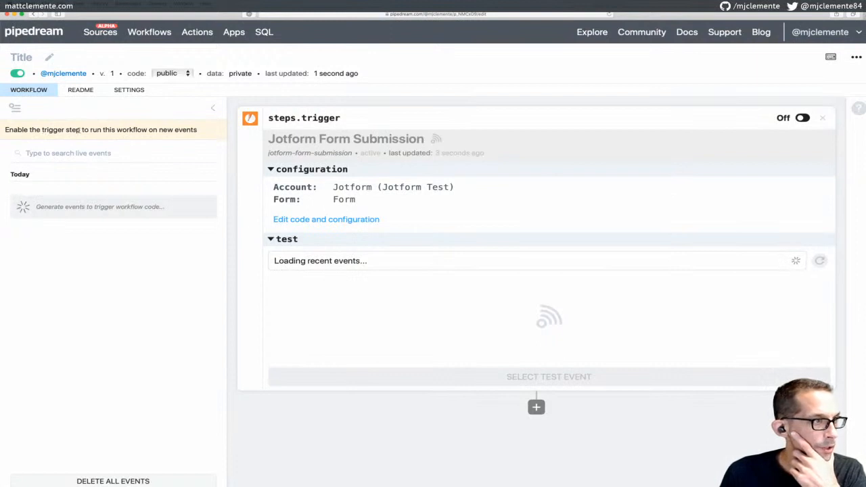
left_click(803, 118)
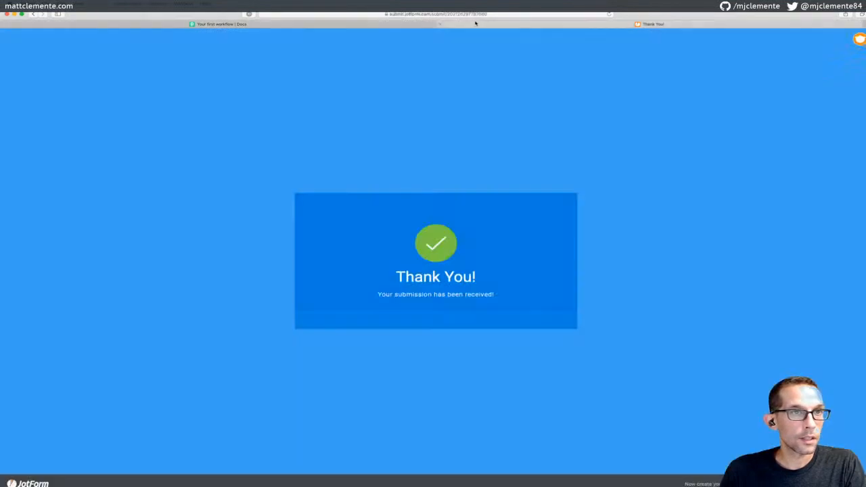
left_click(440, 25)
left_click(35, 14)
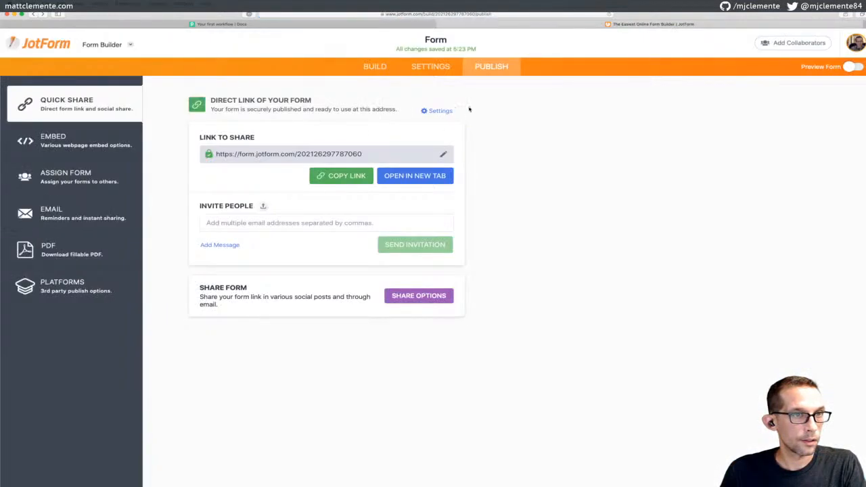
Copy the form's public link from the Publish page and load it
left_click(346, 176)
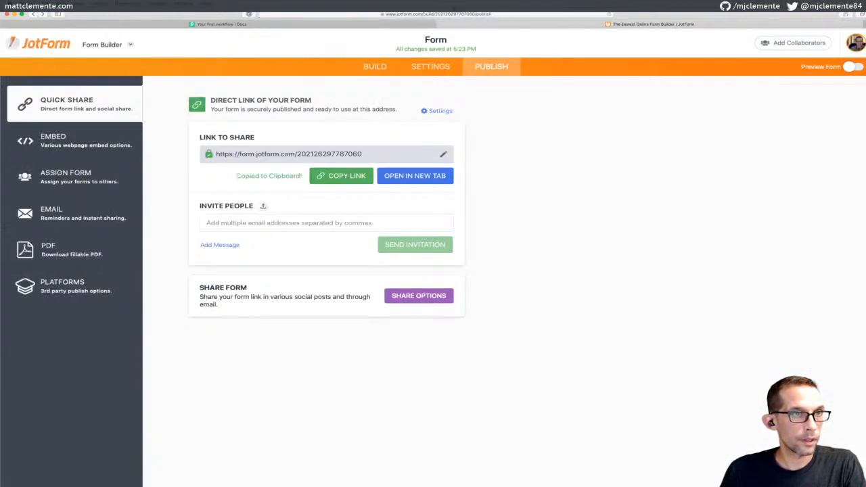
left_click(443, 14)
key("super+v")
key("Return")
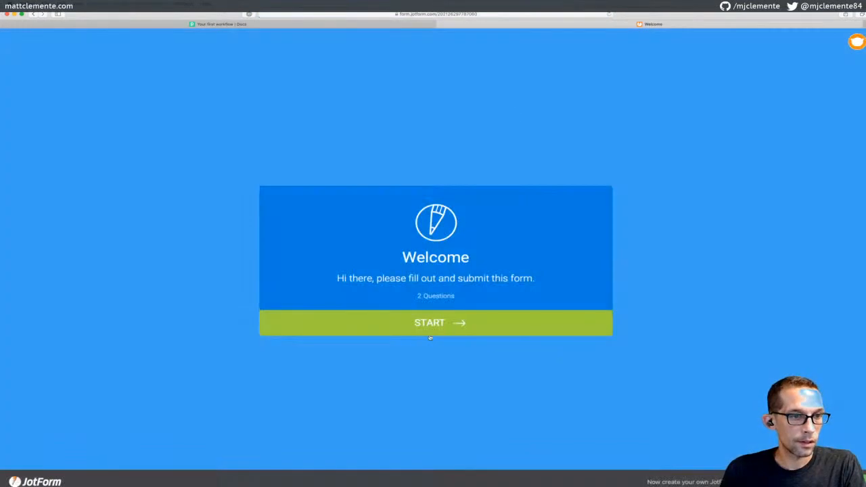
Submit a second response with name 'test test' and a test e-mail ending in 2
left_click(430, 336)
left_click(366, 257)
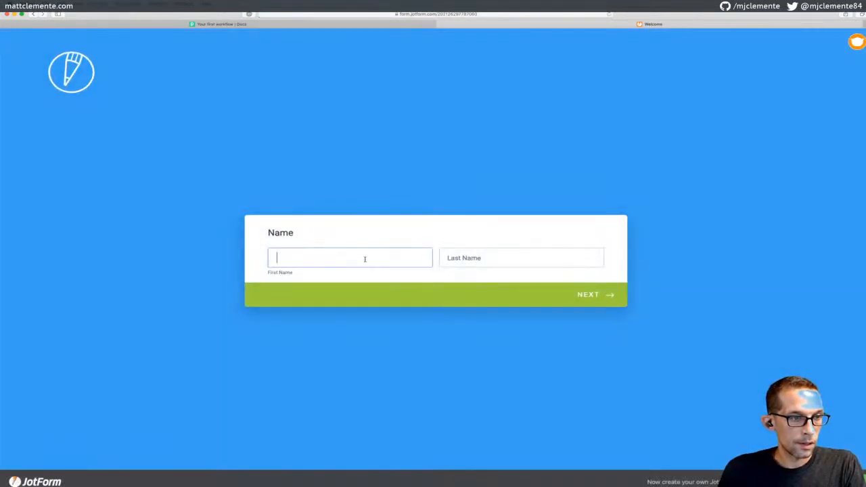
type("test")
key("Tab")
type("test")
key("Return")
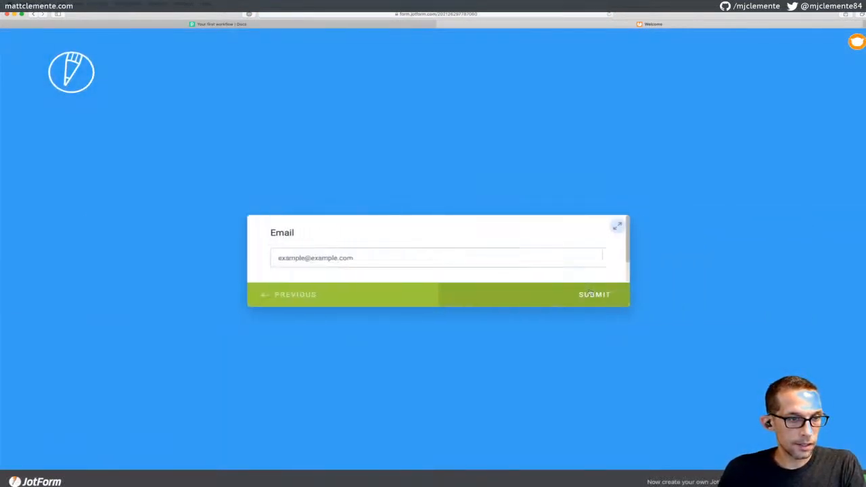
type("test@test.com")
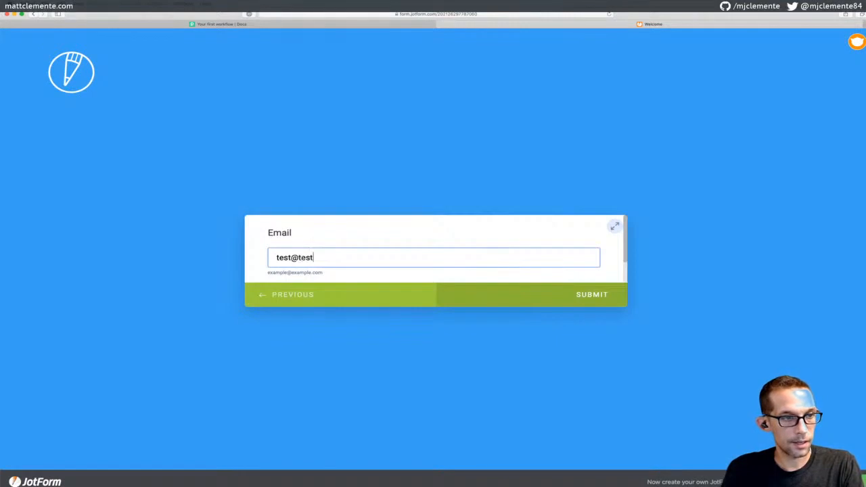
left_click(292, 259)
type("2")
left_click(550, 301)
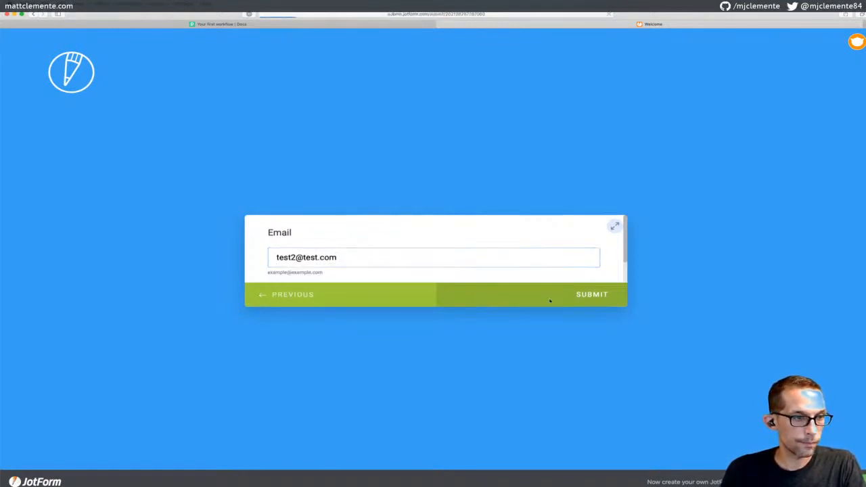
left_click(365, 24)
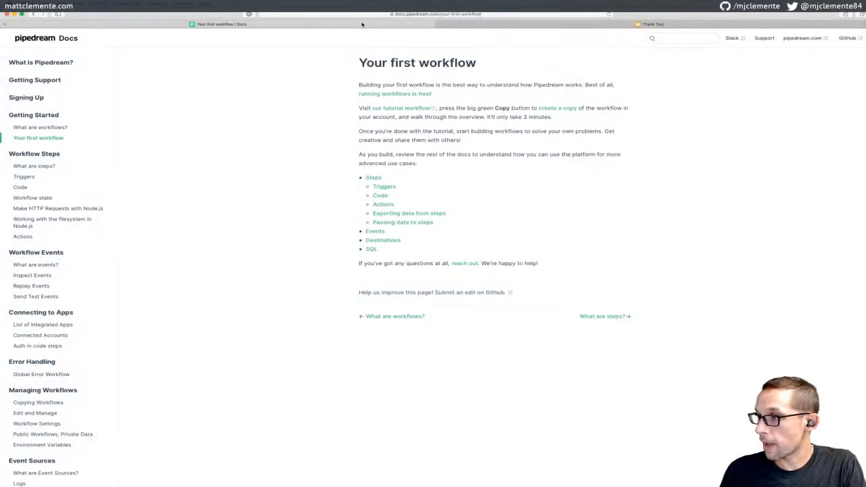
Check the live events panel and recent test events, leaving code visibility public
key("super+grave")
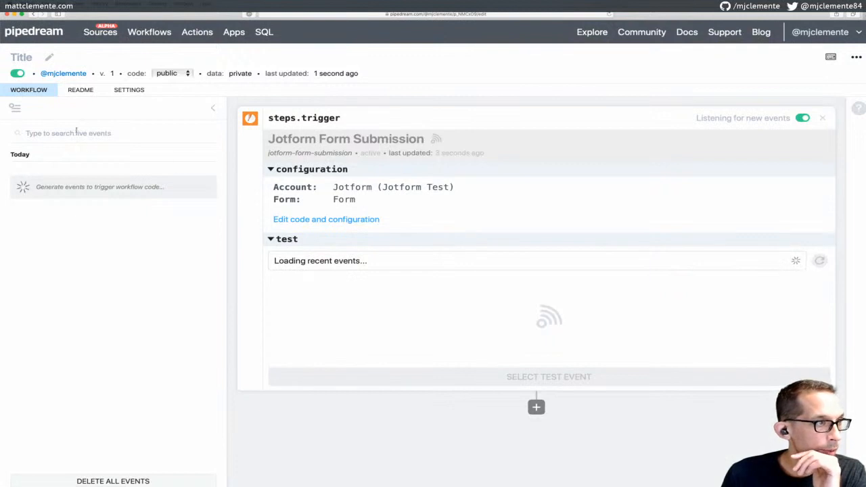
left_click(211, 107)
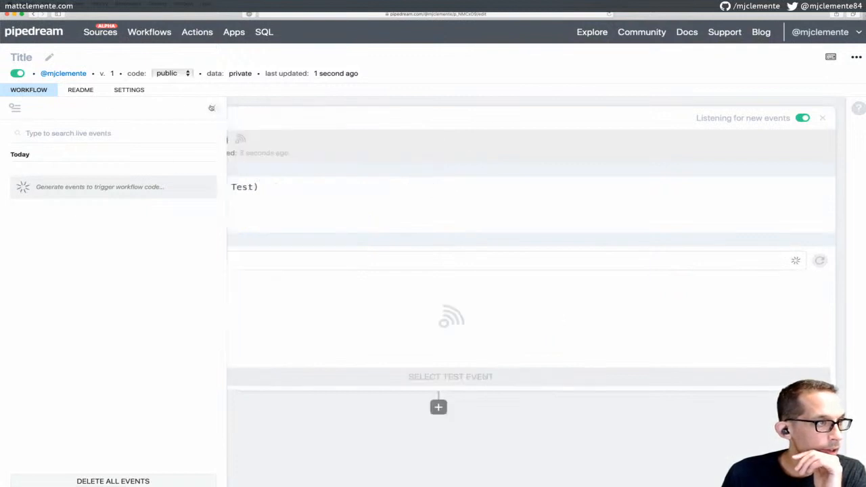
left_click(15, 110)
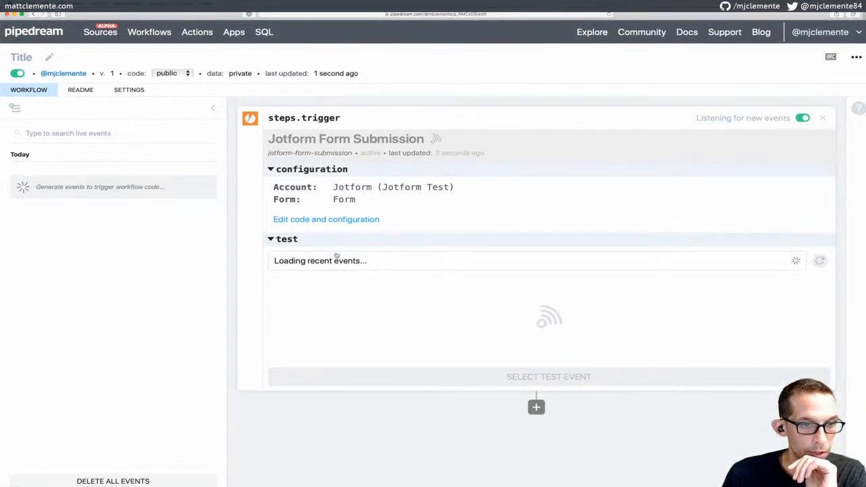
left_click(387, 263)
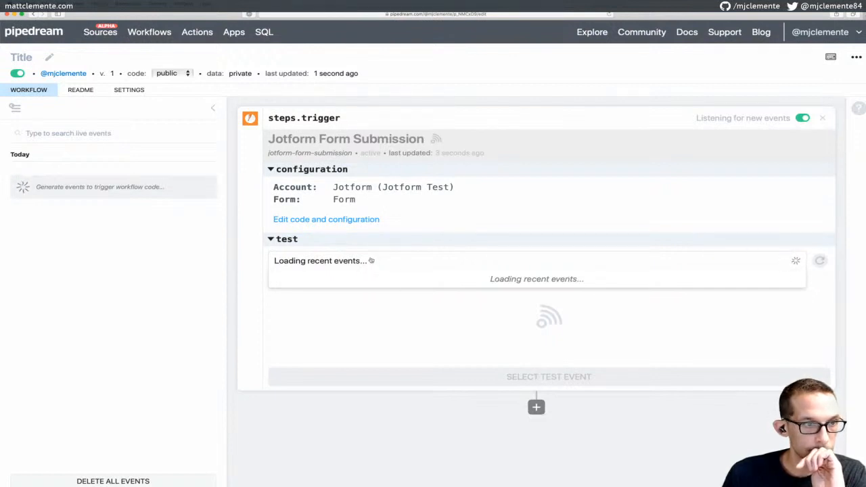
left_click(371, 260)
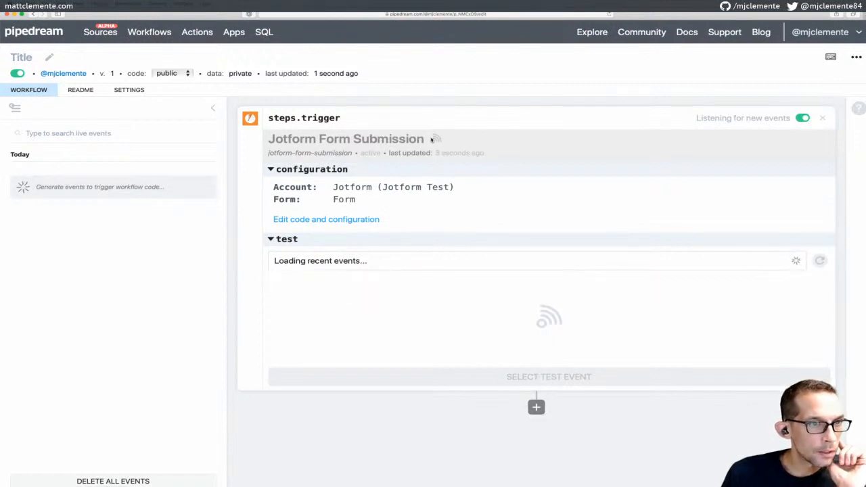
left_click(174, 76)
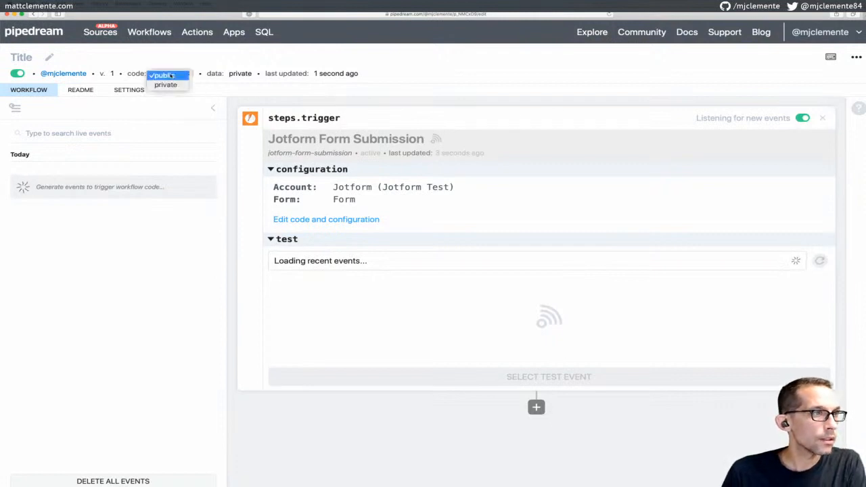
left_click(169, 75)
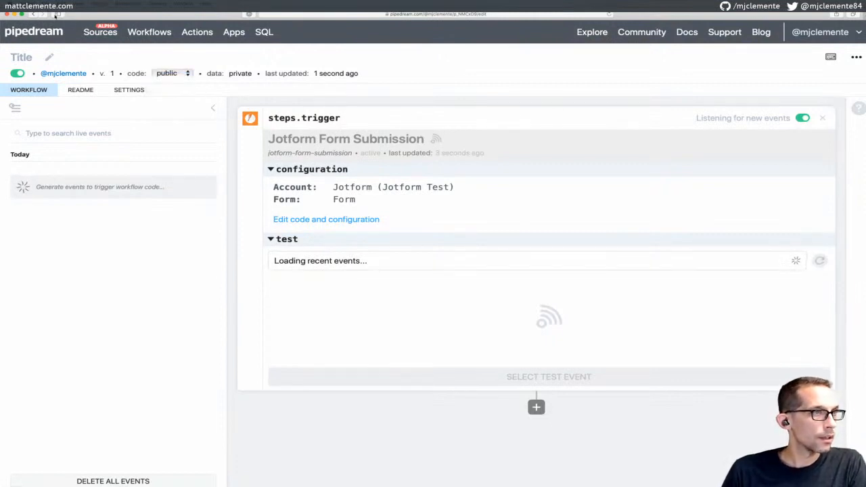
Reload the workflow, recheck the trigger's recent test events, then view the README
left_click(610, 14)
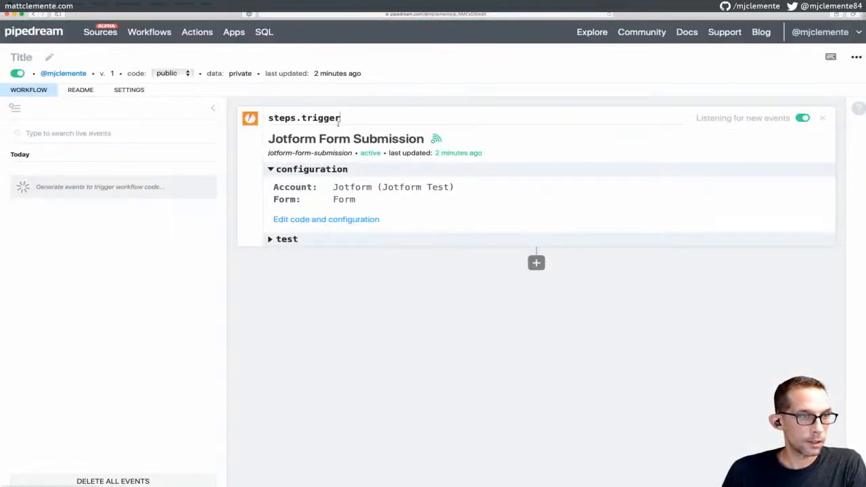
left_click(271, 241)
left_click(336, 262)
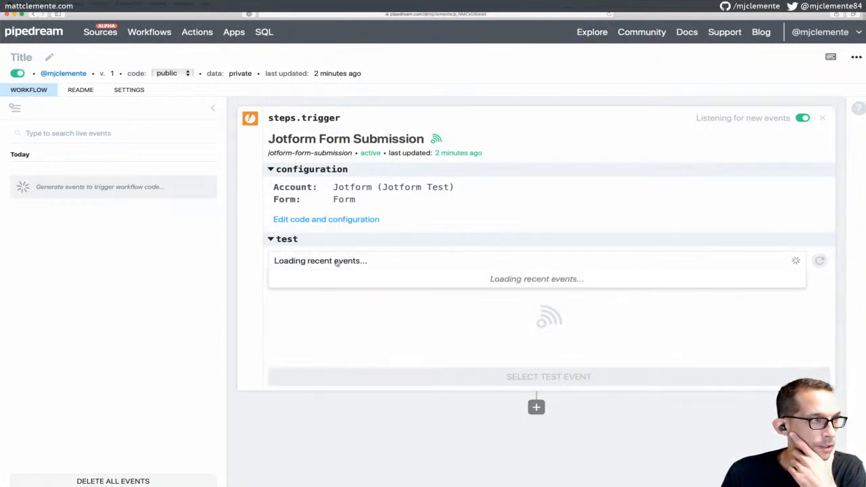
left_click(79, 91)
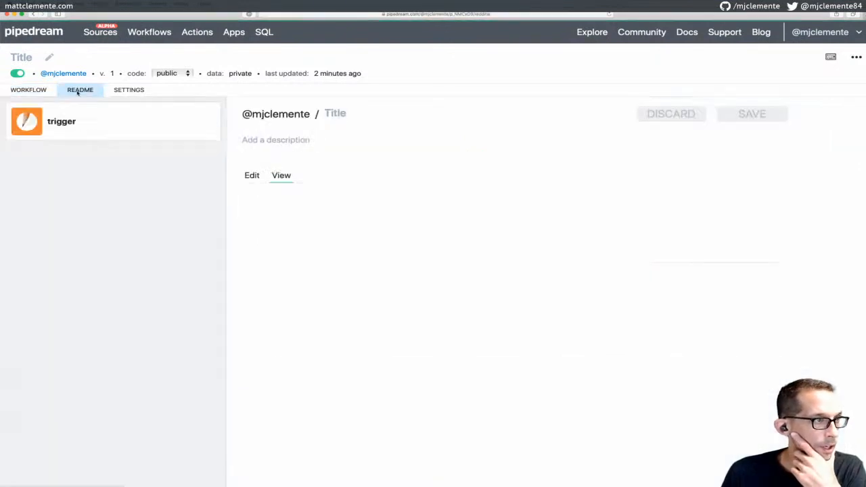
Scroll through the Error Handling and Execution Controls settings twice, returning to the Workflow editor
left_click(119, 92)
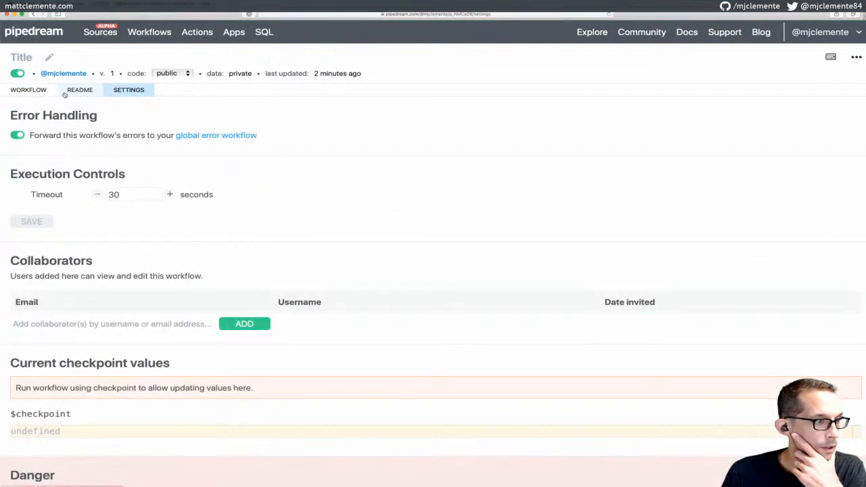
scroll(88, 142, "down", 1)
scroll(101, 170, "up", 1)
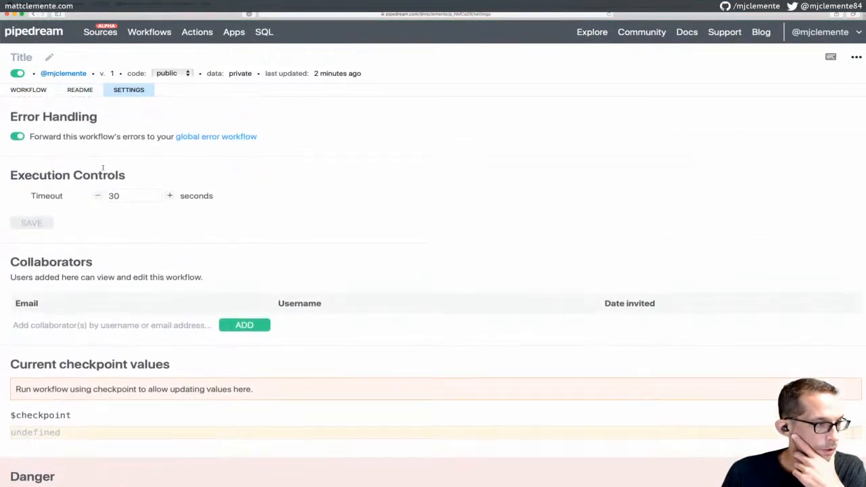
left_click(28, 91)
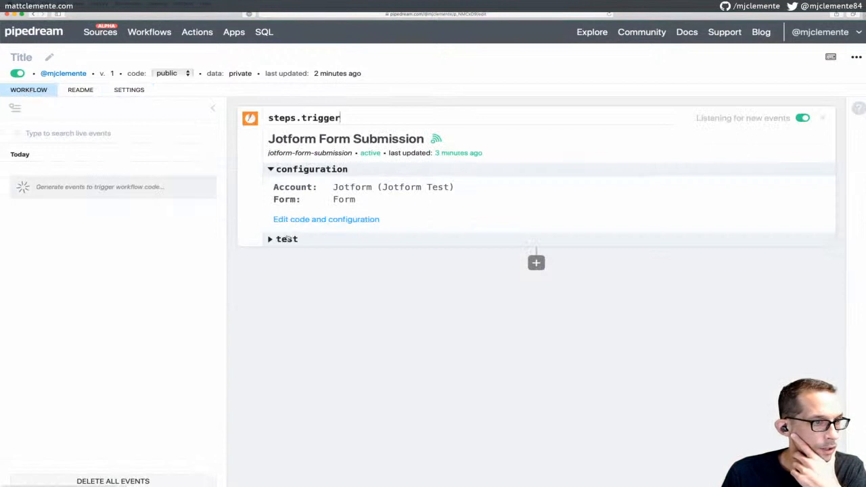
left_click(285, 239)
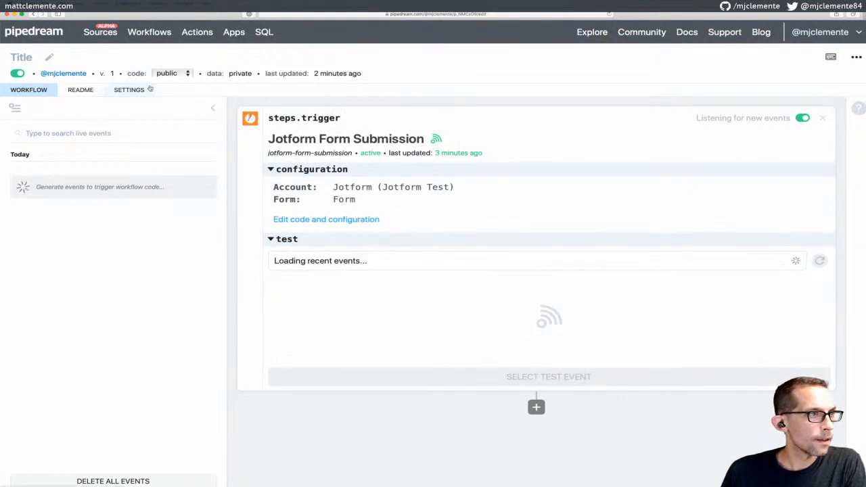
left_click(141, 91)
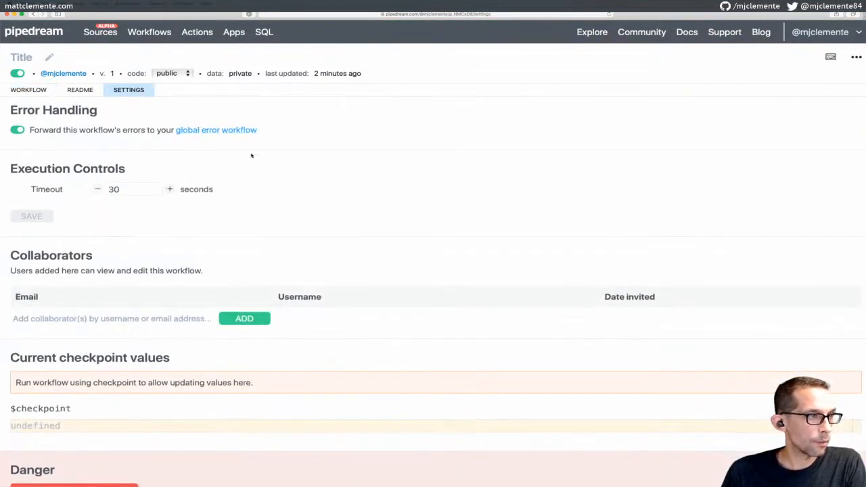
scroll(251, 156, "down", 1)
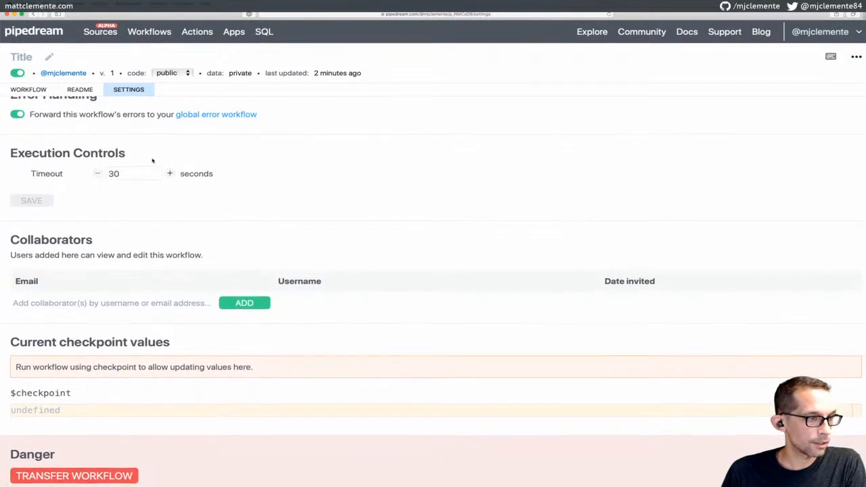
scroll(133, 303, "up", 1)
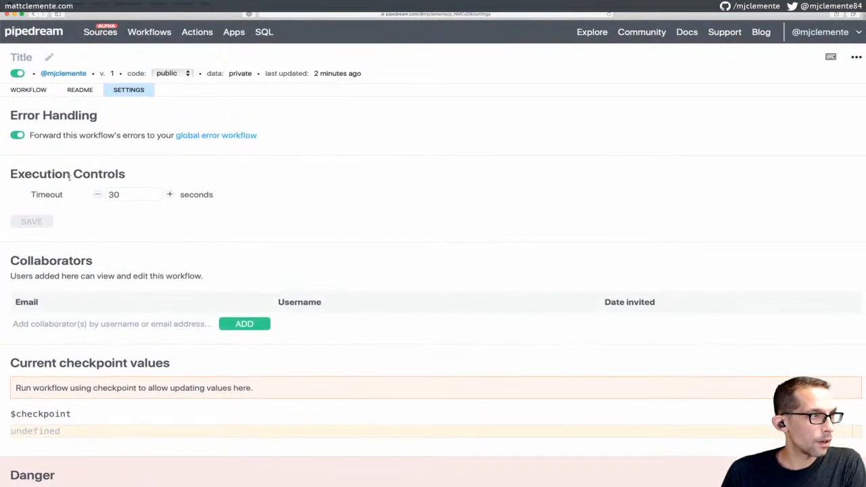
left_click(24, 92)
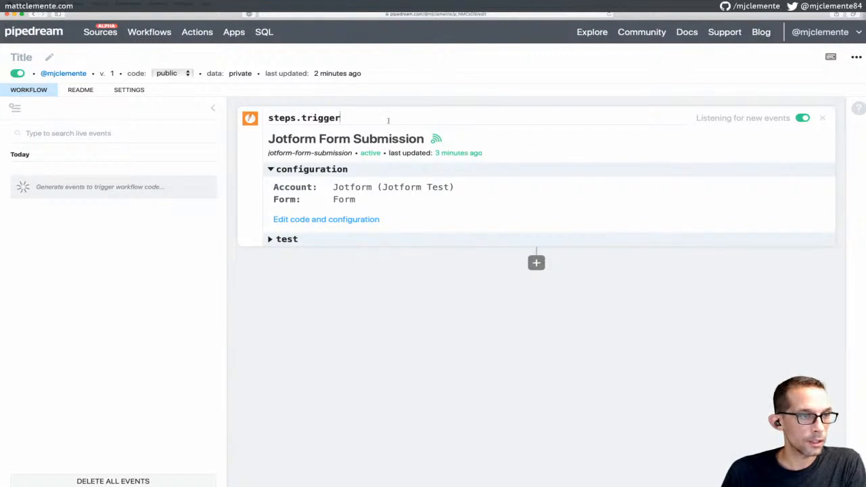
Check the trigger's recent test events, then view the Jotform Form Submission source's code and configuration
left_click(294, 239)
left_click(326, 259)
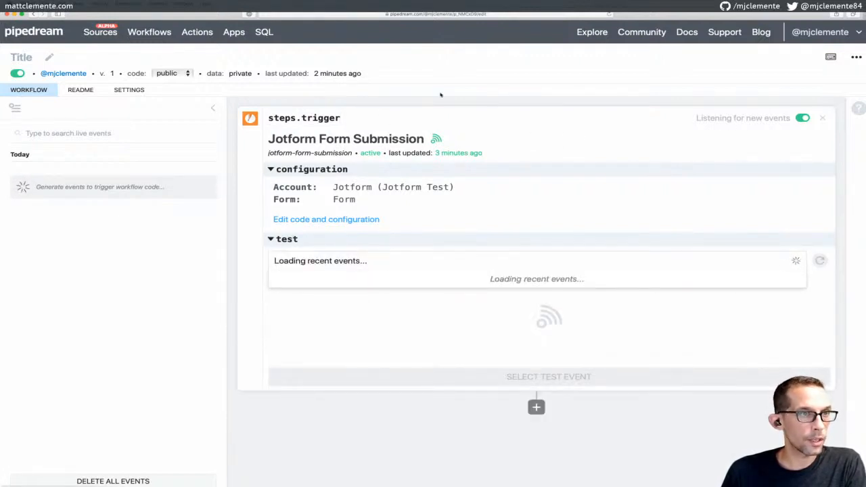
left_click(453, 79)
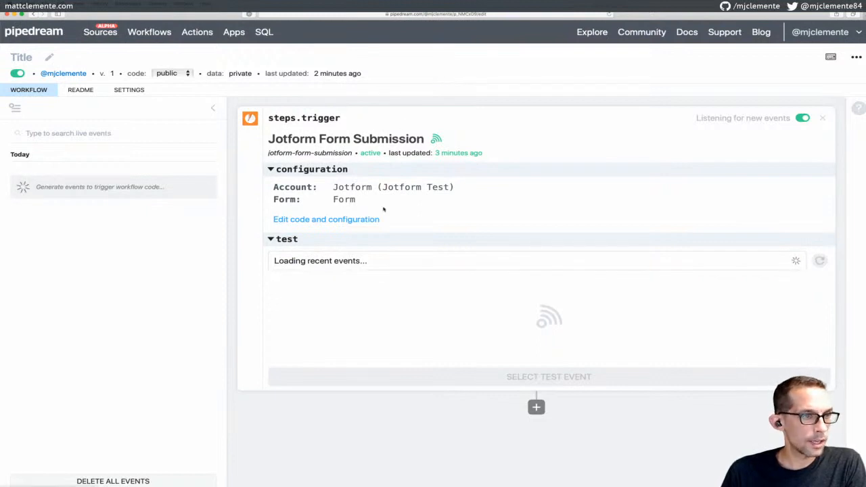
left_click(358, 220)
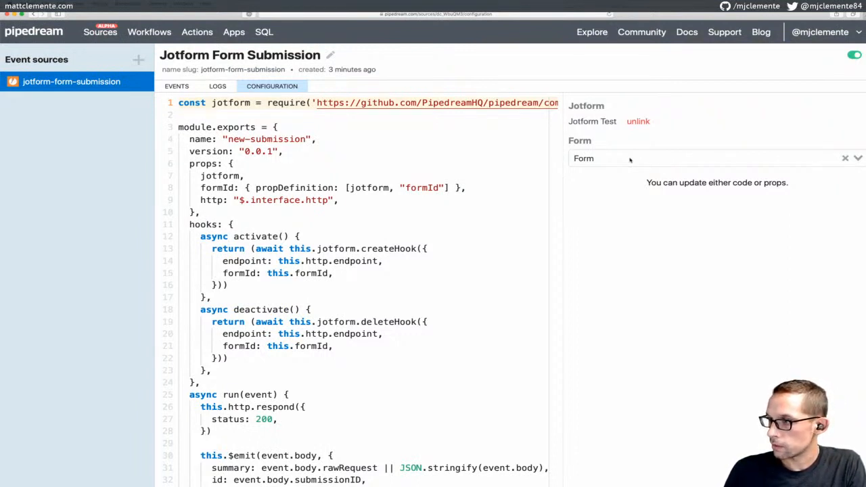
key("super+grave")
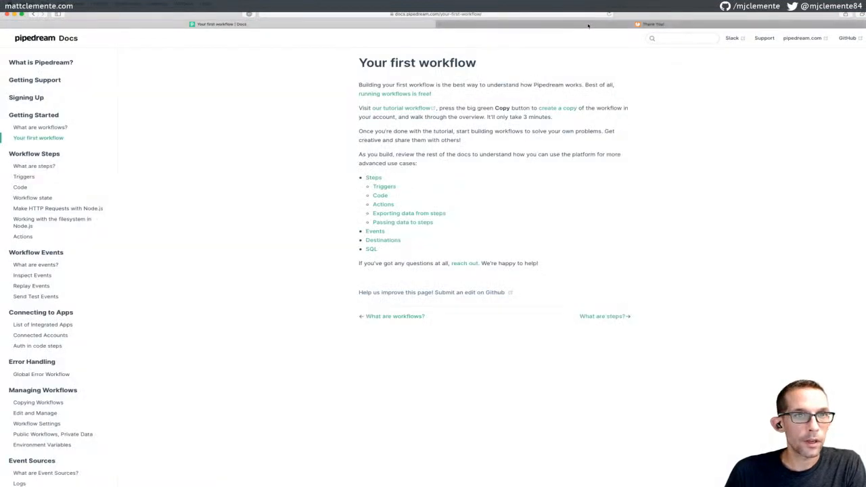
Go from the Thank You page to JotForm's My Forms list and select 'Form'
left_click(589, 25)
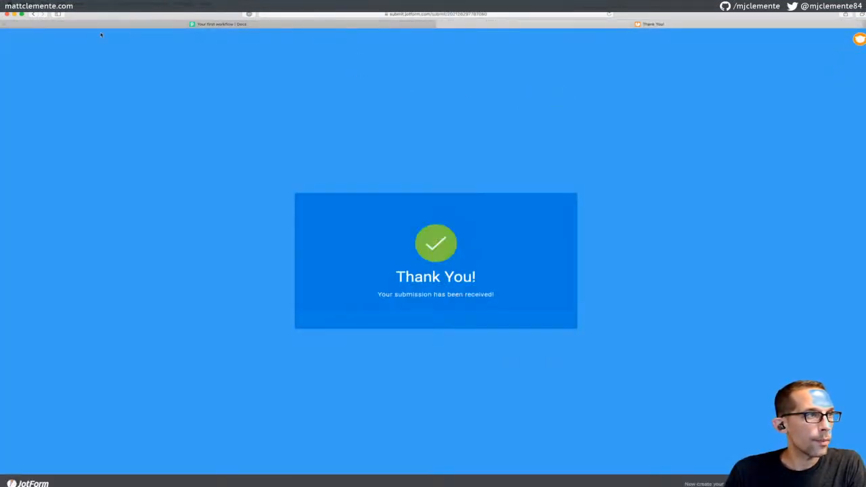
left_click(33, 13)
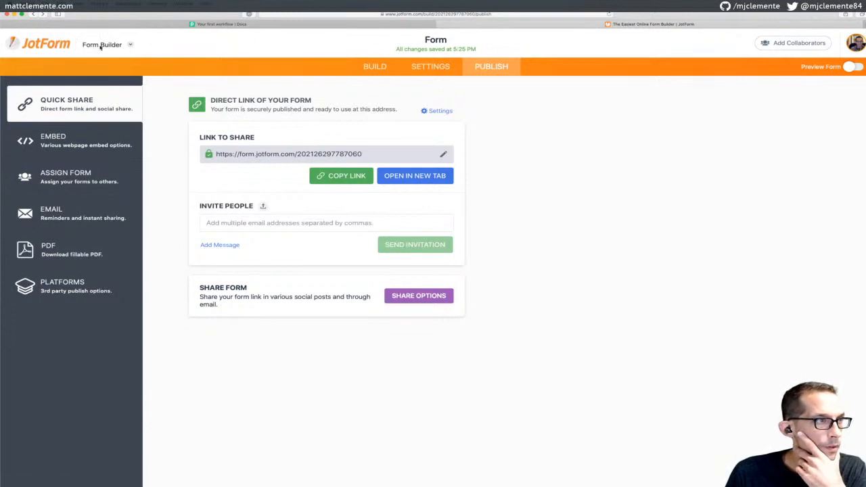
left_click(100, 46)
left_click(101, 145)
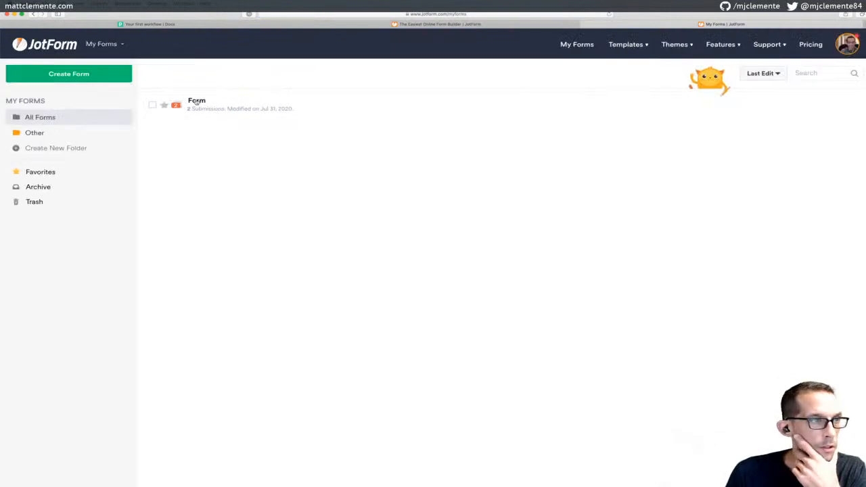
mouse_move(197, 103)
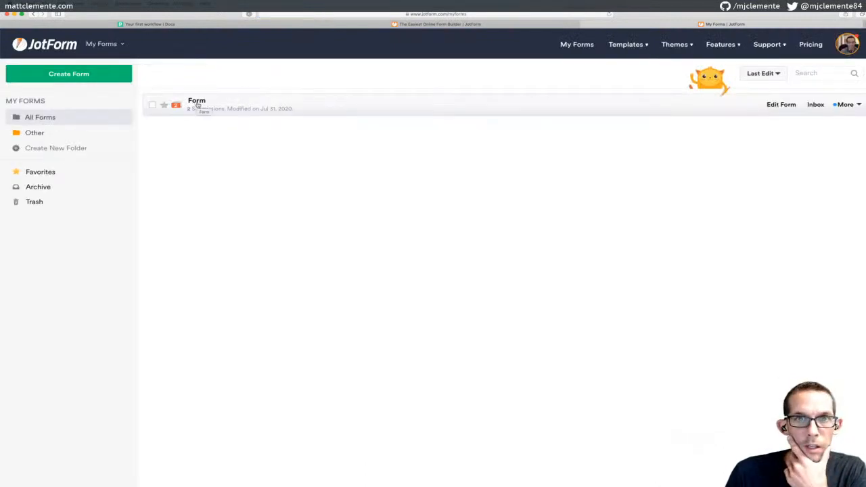
left_click(848, 44)
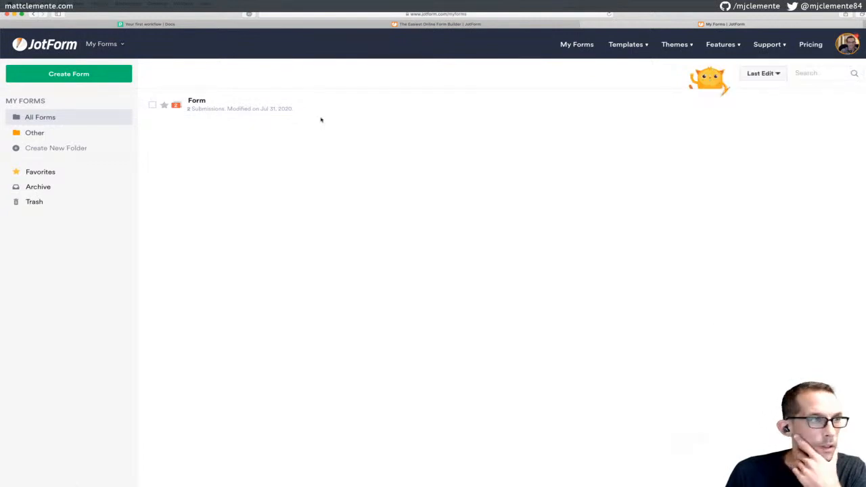
left_click(197, 102)
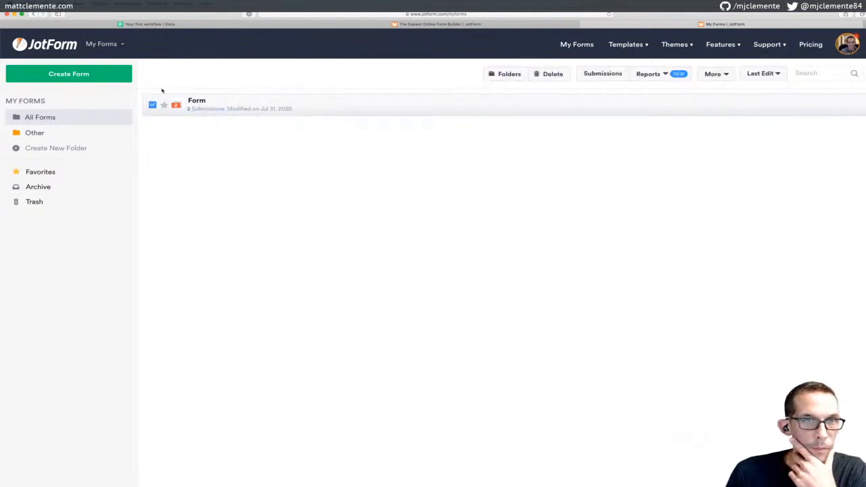
double_click(196, 102)
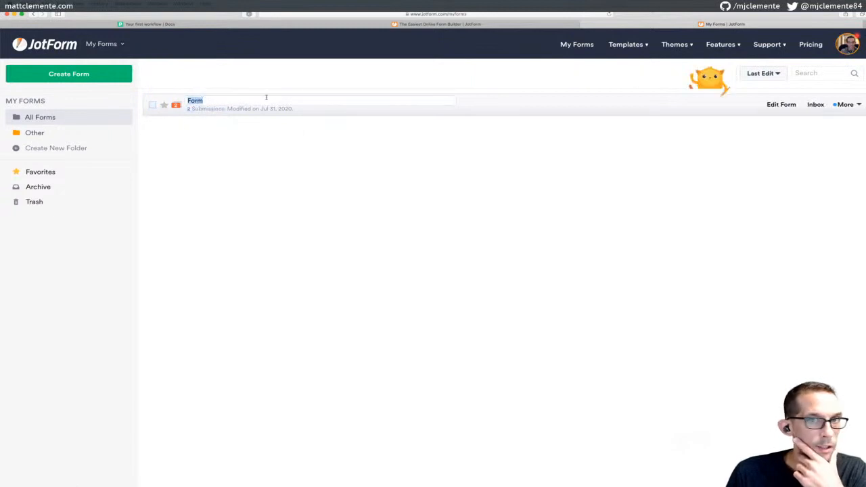
Copy the form's link via More > Publish and load it in the address bar
mouse_move(770, 105)
left_click(850, 106)
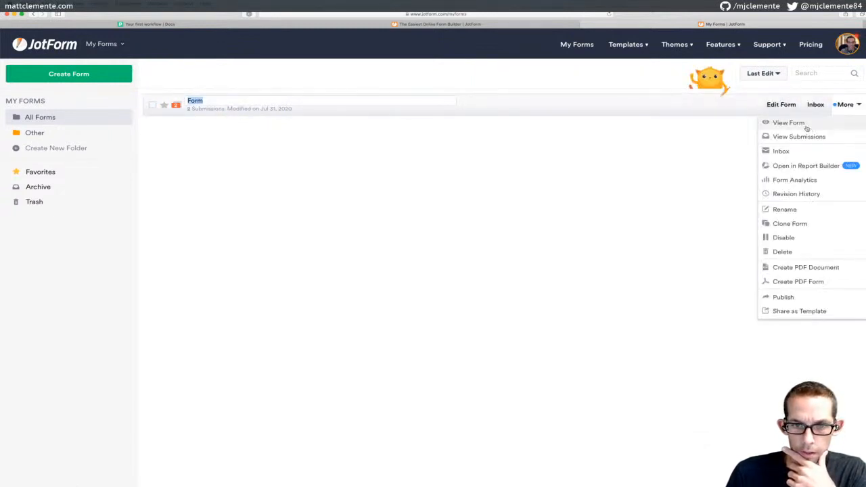
left_click(799, 300)
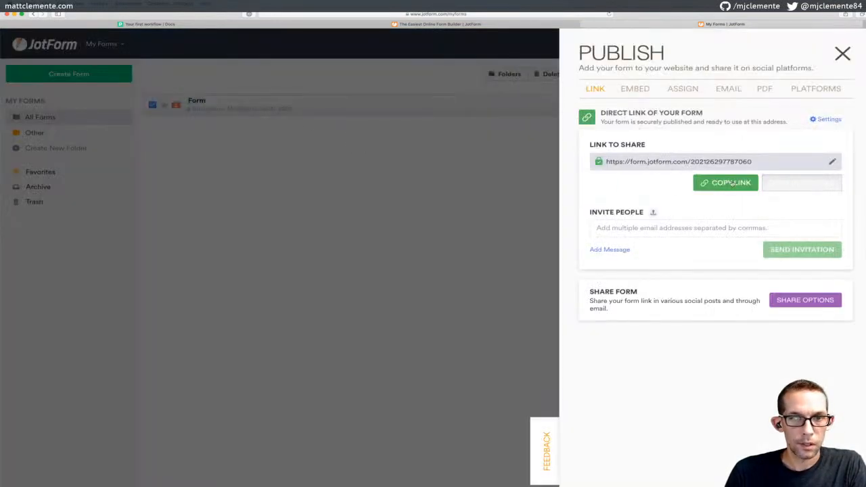
left_click(732, 184)
left_click(470, 180)
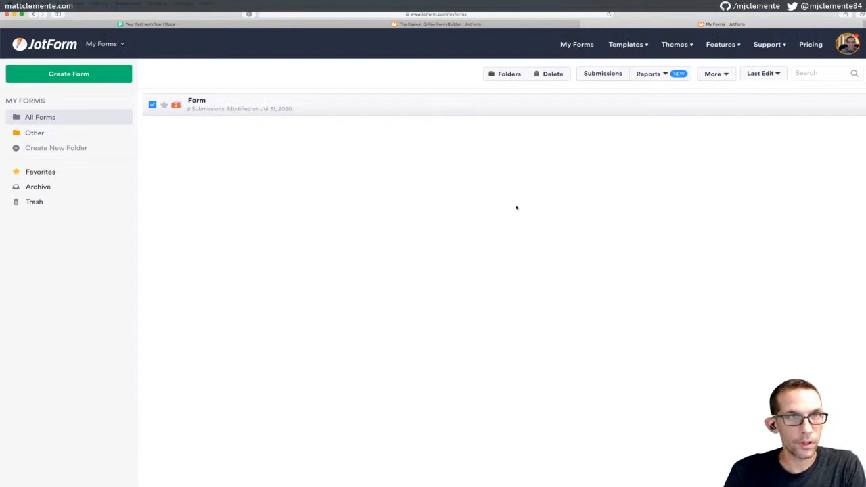
key("super+l")
key("super+v")
key("Return")
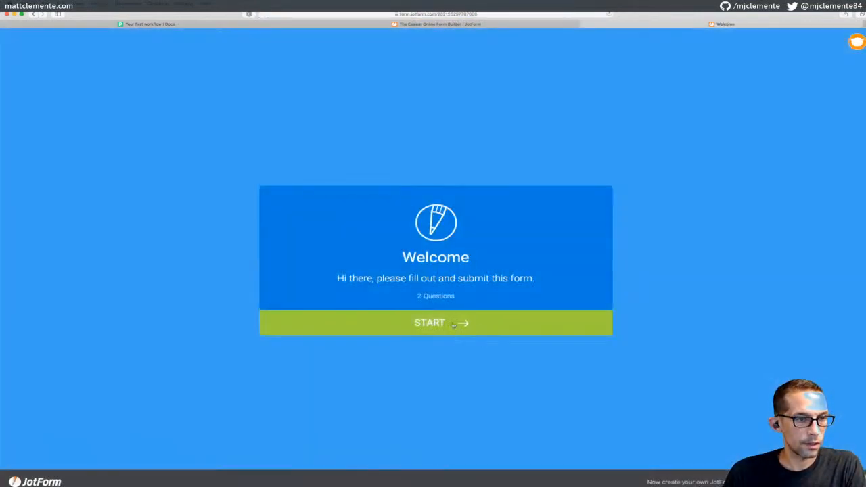
Start the form and enter the respondent's first and last name
left_click(464, 323)
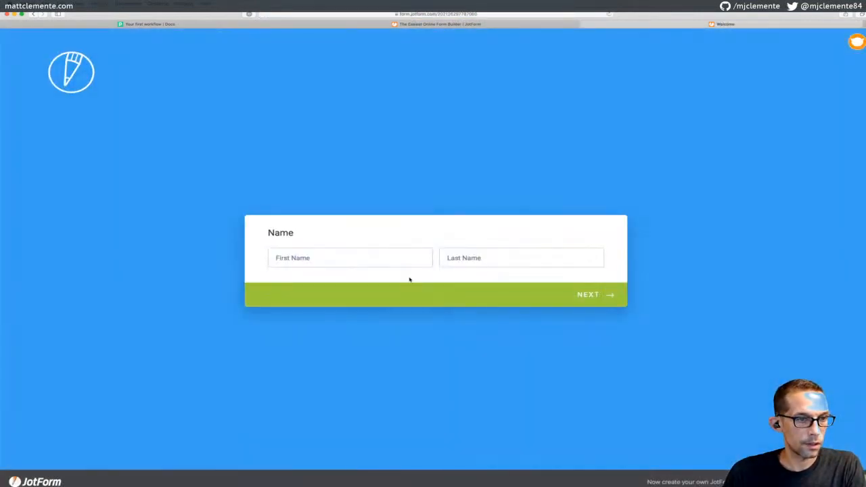
left_click(361, 253)
type("test")
key("Tab")
type("tes")
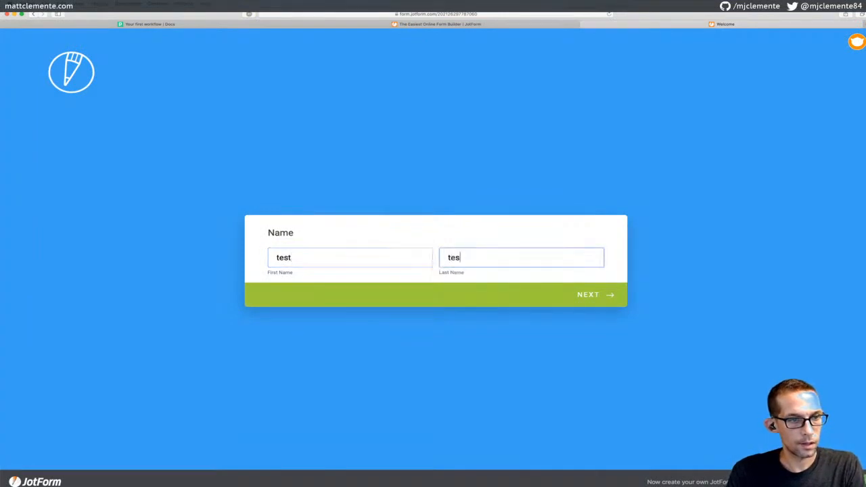
key("shift+Tab")
key("BackSpace")
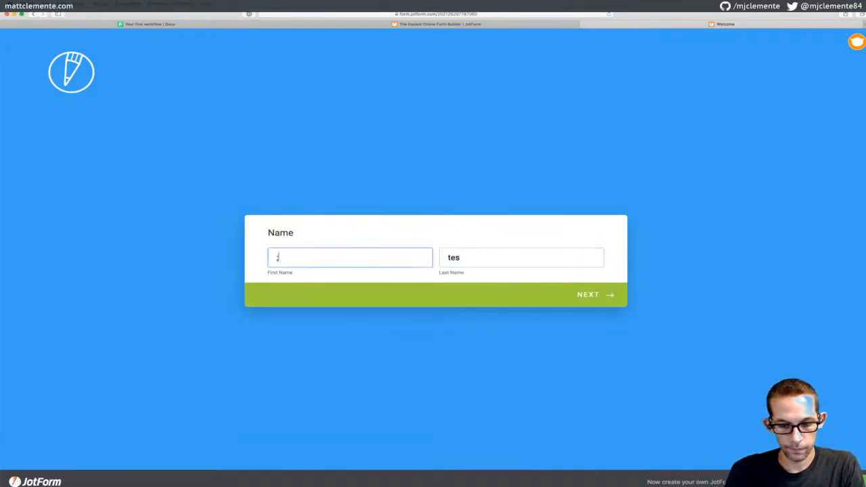
key("Tab")
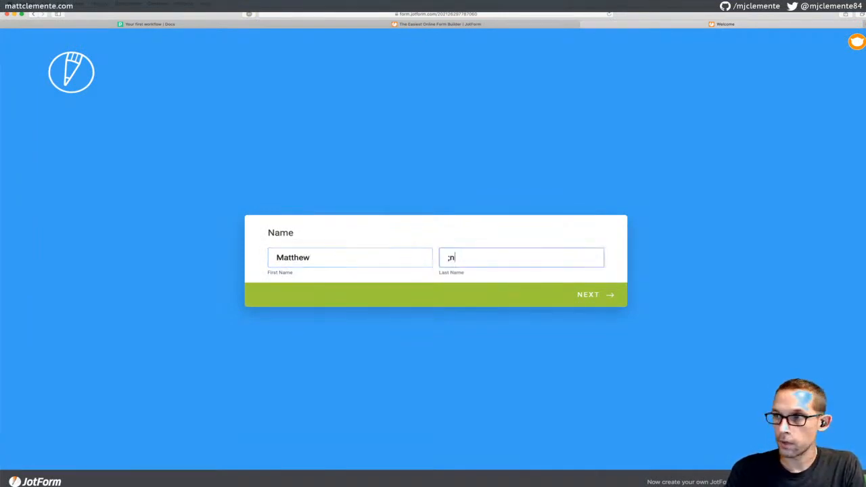
Enter a test e-mail address on the Email question and submit the form
left_click(581, 295)
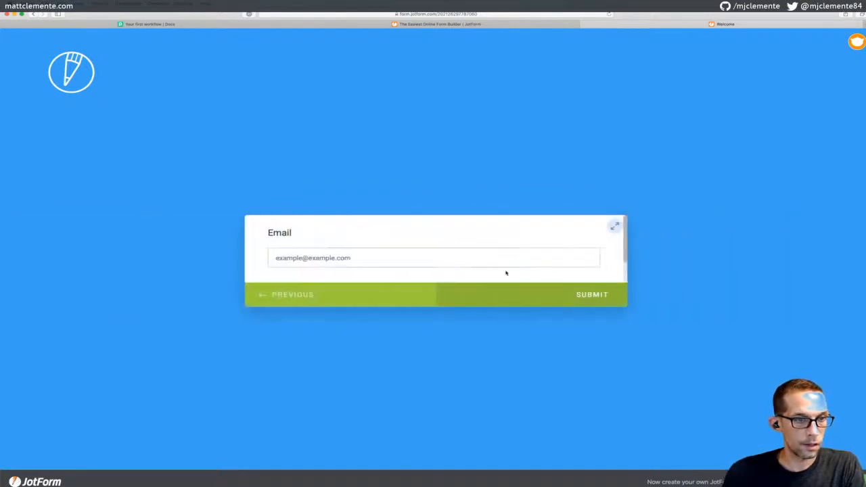
type("test@")
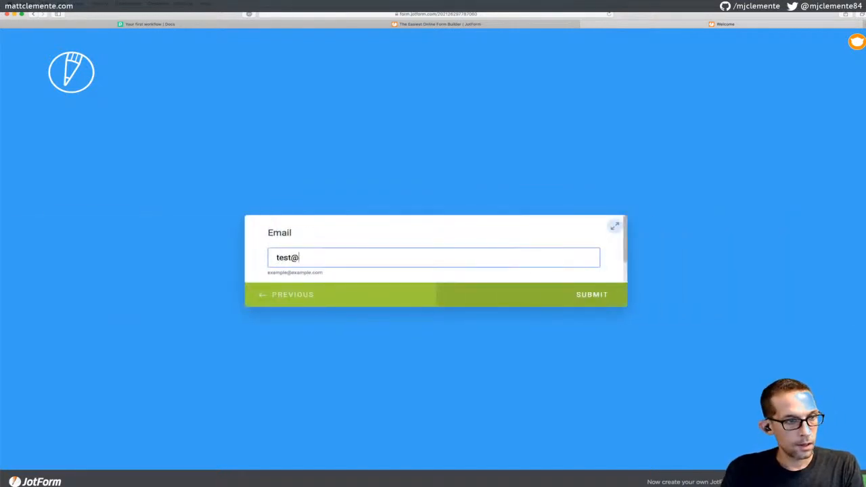
type("testing.com")
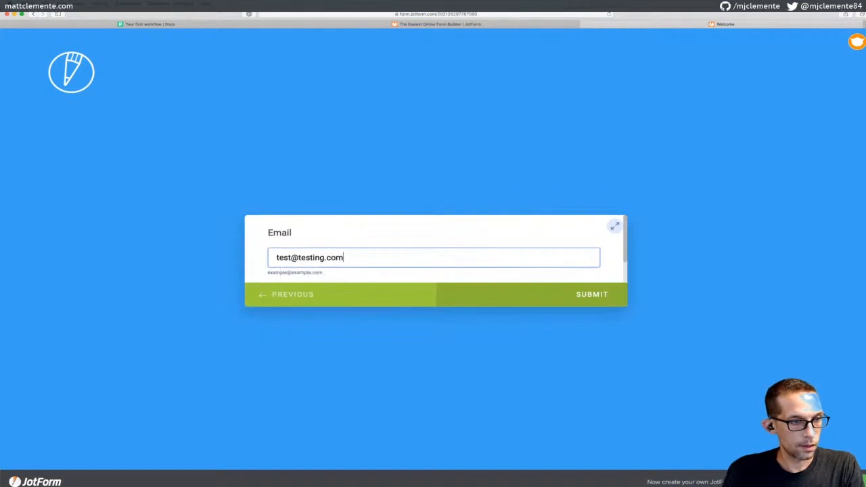
left_click(532, 291)
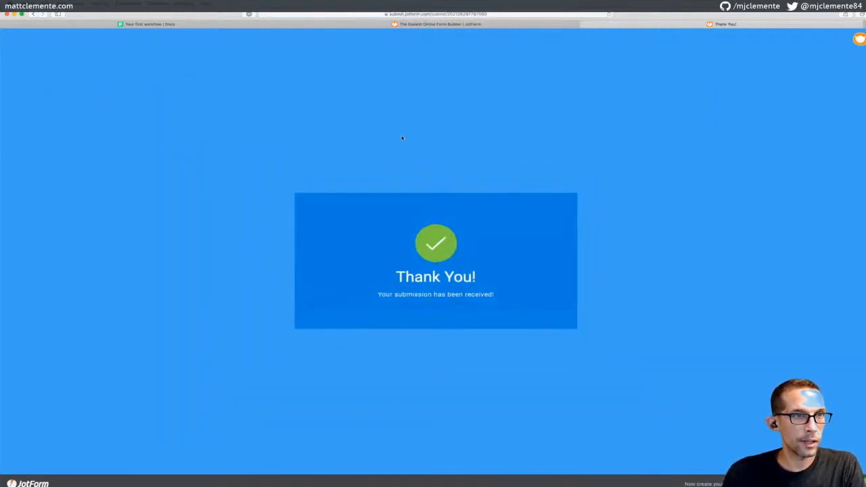
key("super+grave")
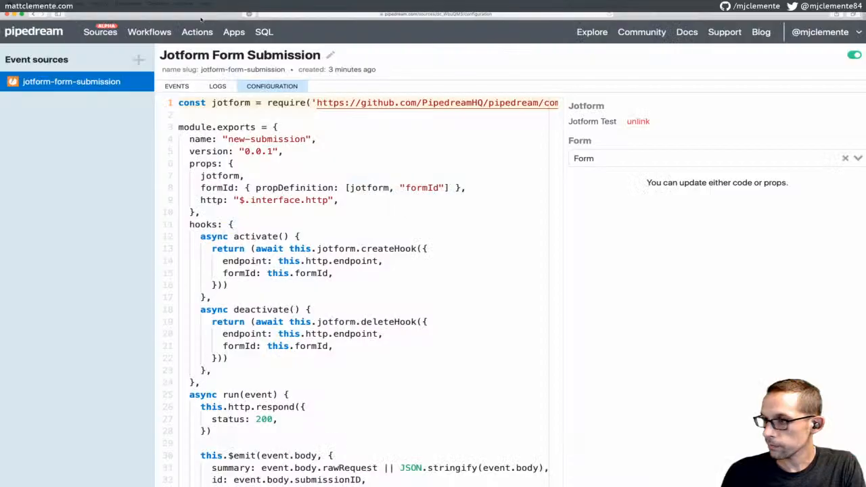
Open workflow p_NMCxD9 from Workflows and expand its trigger's test area
left_click(151, 34)
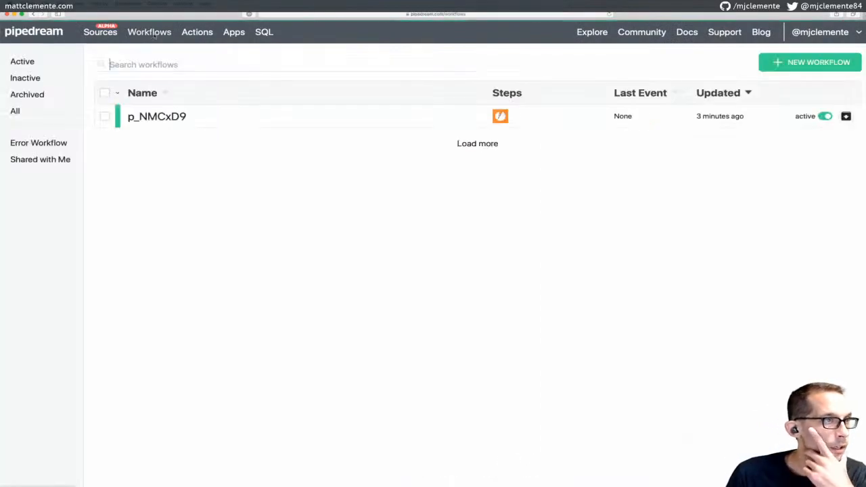
left_click(155, 118)
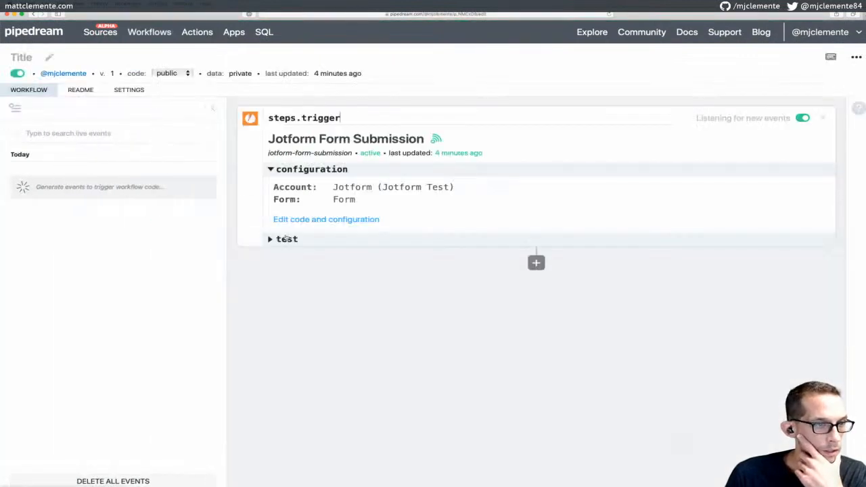
left_click(287, 239)
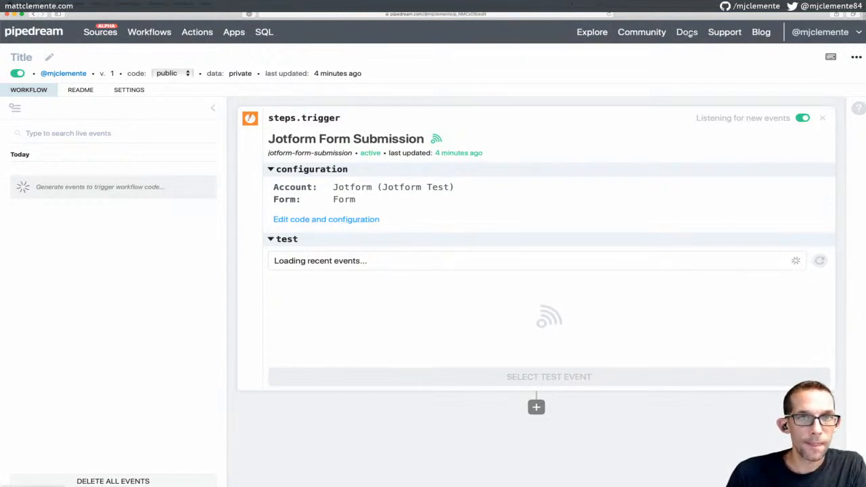
Open Pipedream Docs in a new browser tab and zoom the page in
right_click(688, 33)
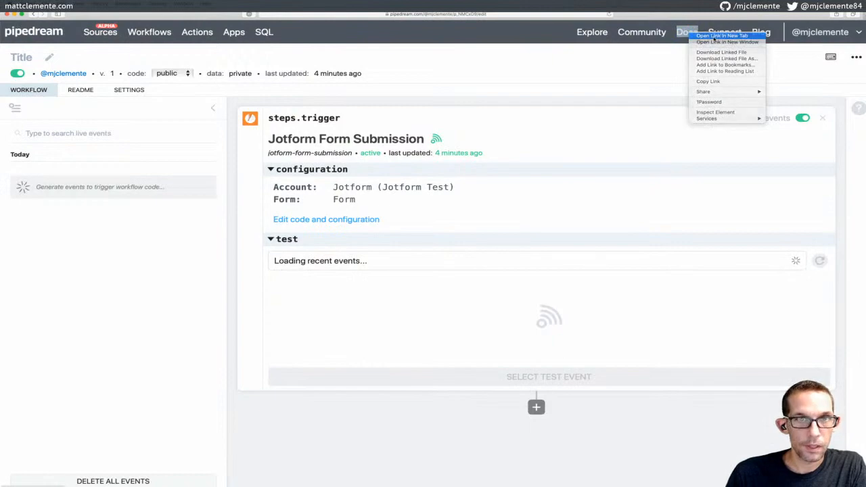
left_click(718, 35)
left_click(474, 25)
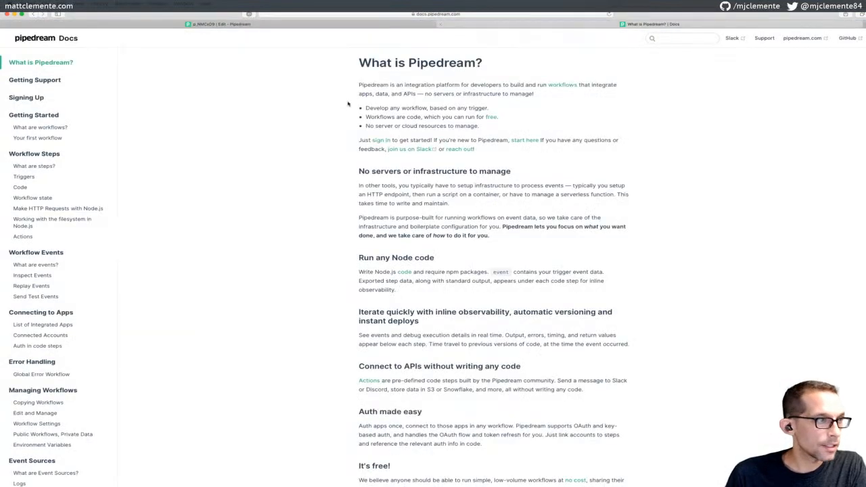
key("super+equal")
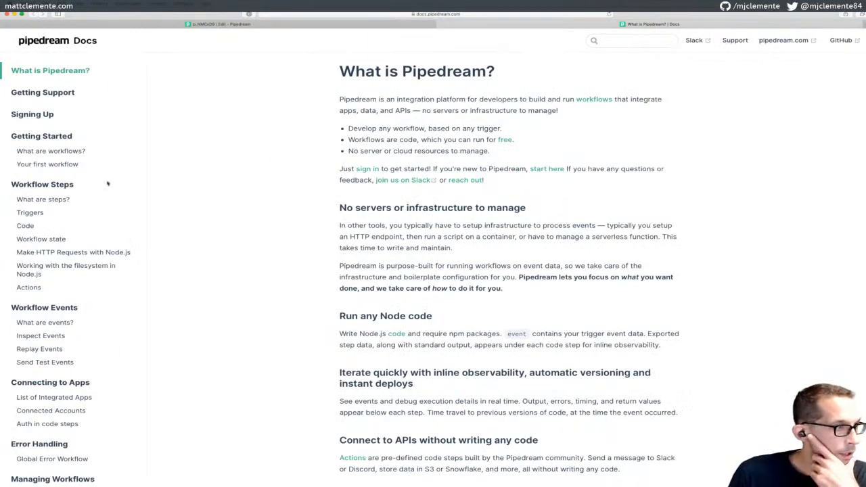
Read through the 'What are steps?' docs page
left_click(47, 199)
scroll(310, 176, "down", 2)
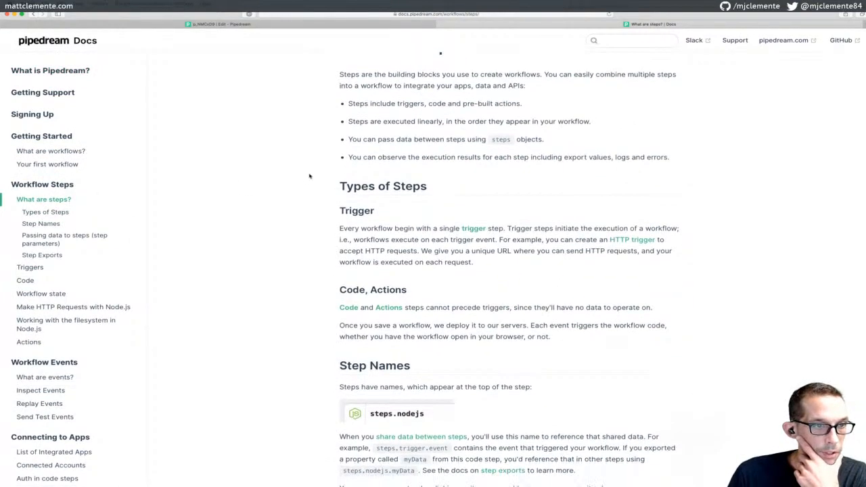
scroll(405, 215, "down", 1)
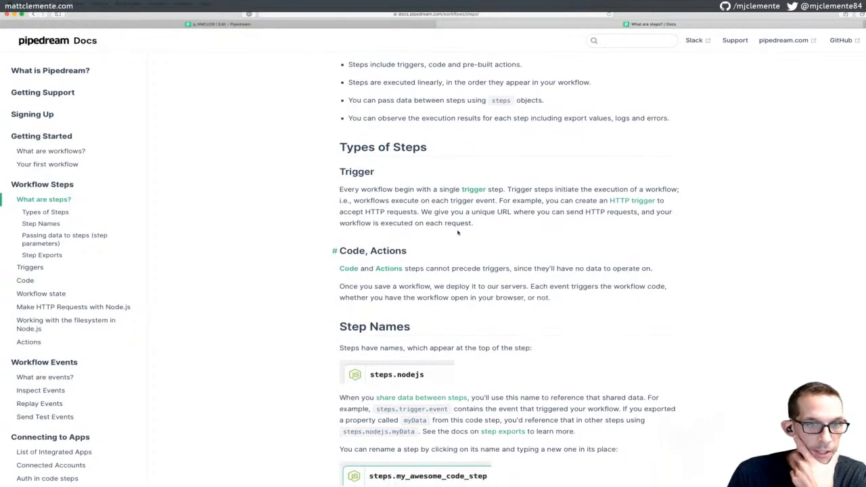
scroll(481, 228, "down", 3)
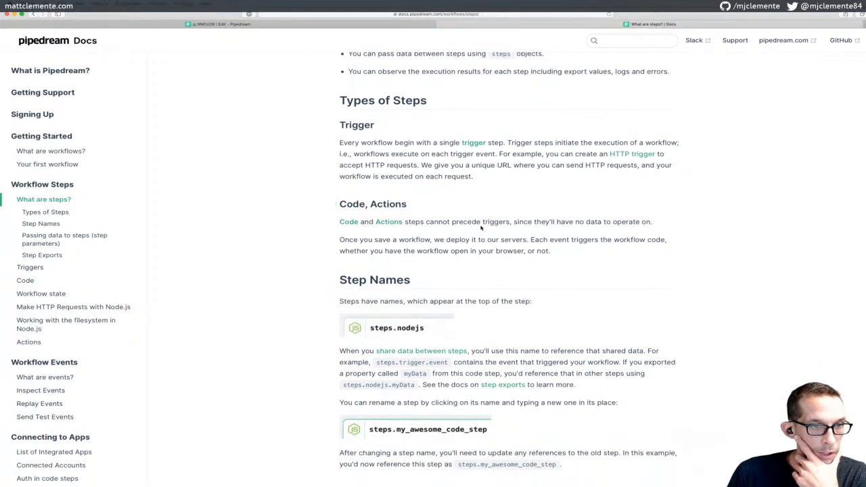
scroll(481, 228, "down", 3)
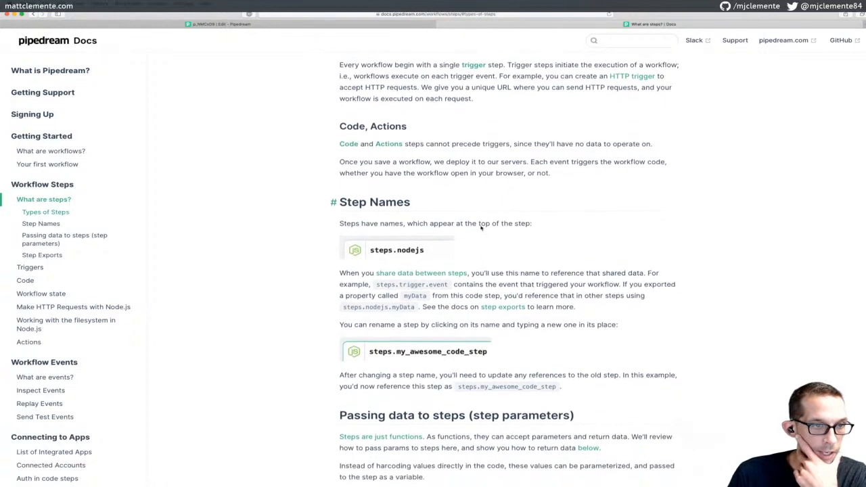
scroll(481, 228, "down", 6)
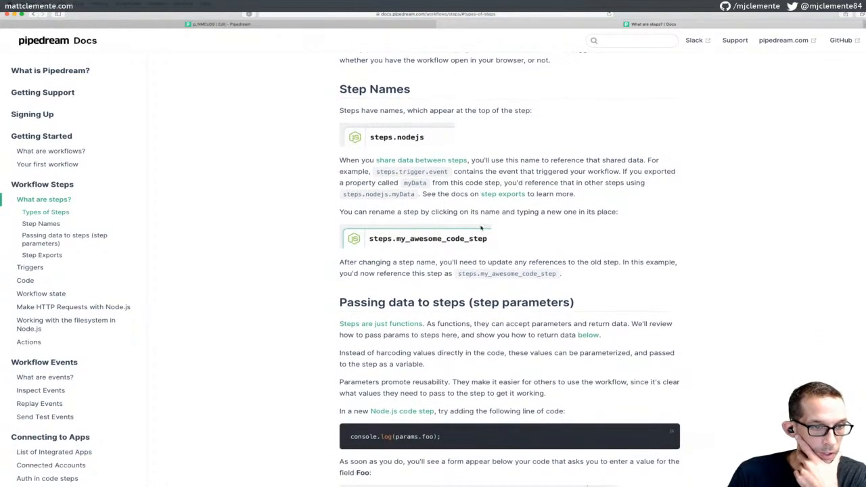
scroll(481, 228, "down", 2)
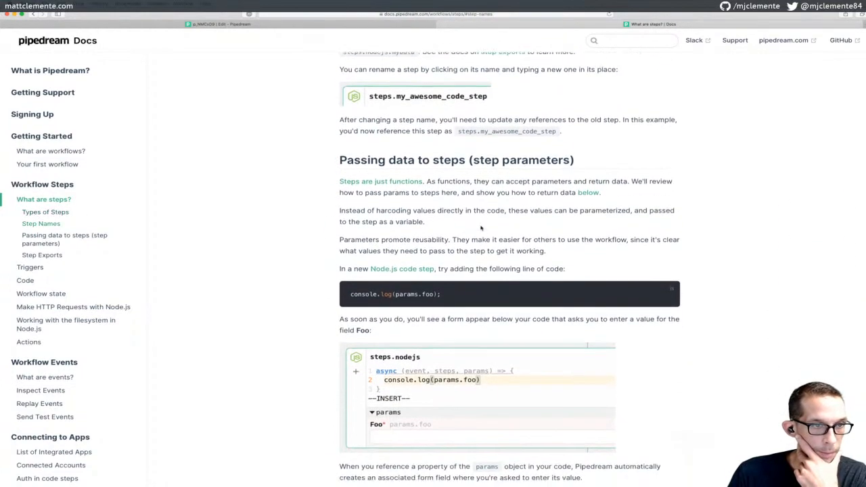
scroll(481, 228, "down", 3)
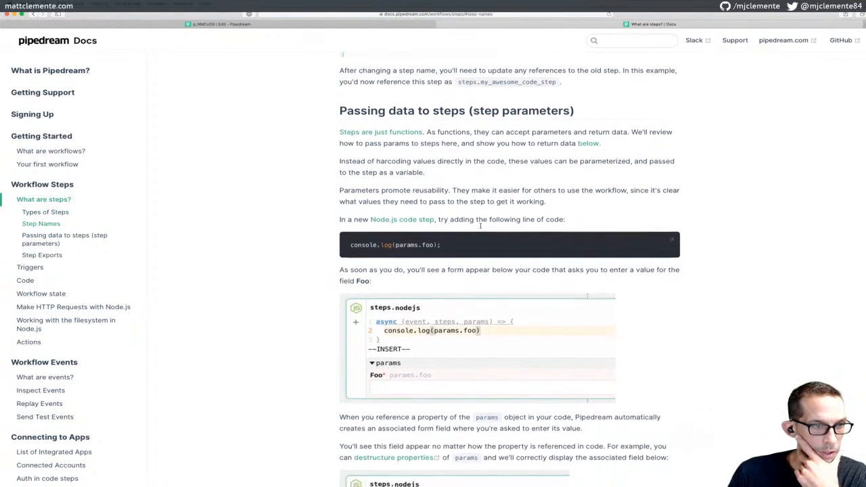
scroll(481, 229, "down", 7)
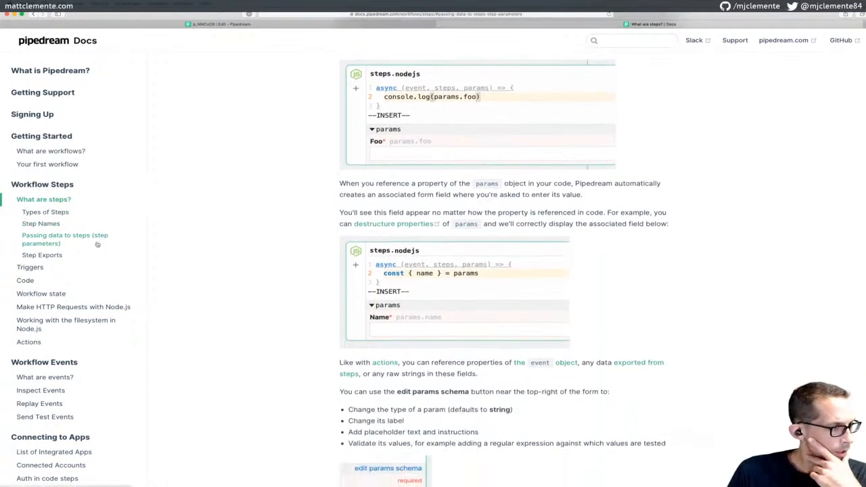
Read the Triggers page's App-based Triggers section, then return to the Jotform workflow editor
left_click(31, 267)
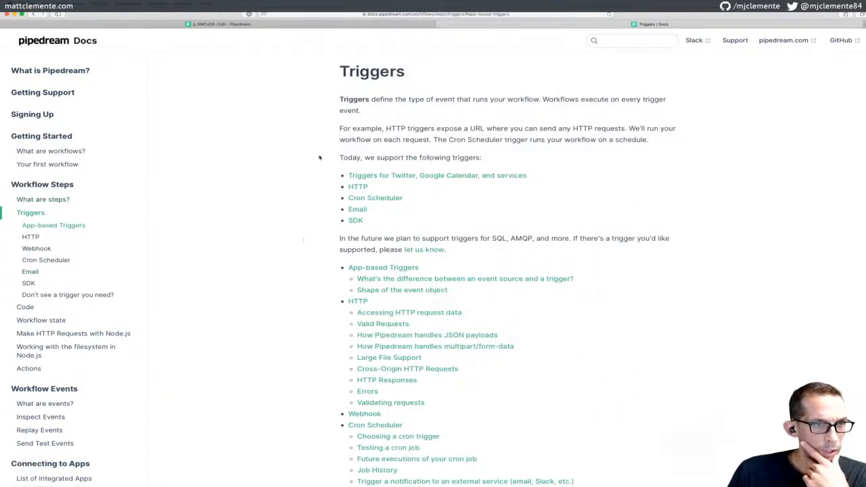
scroll(352, 182, "down", 1)
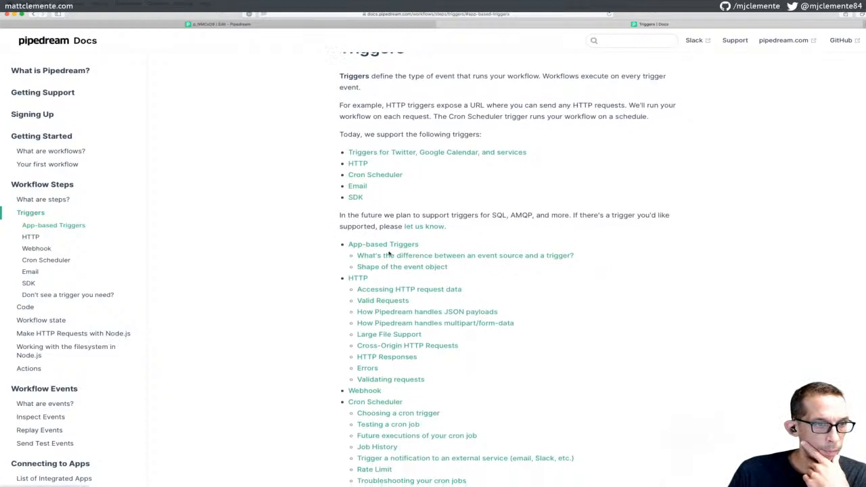
left_click(389, 247)
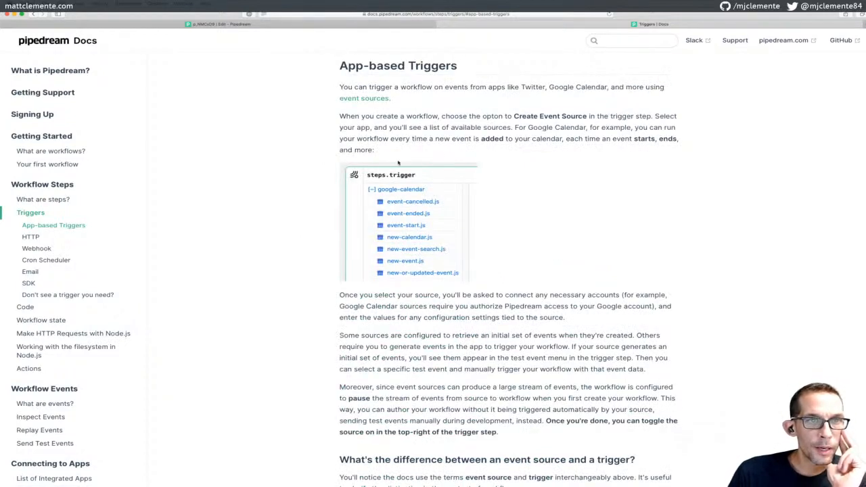
left_click(284, 24)
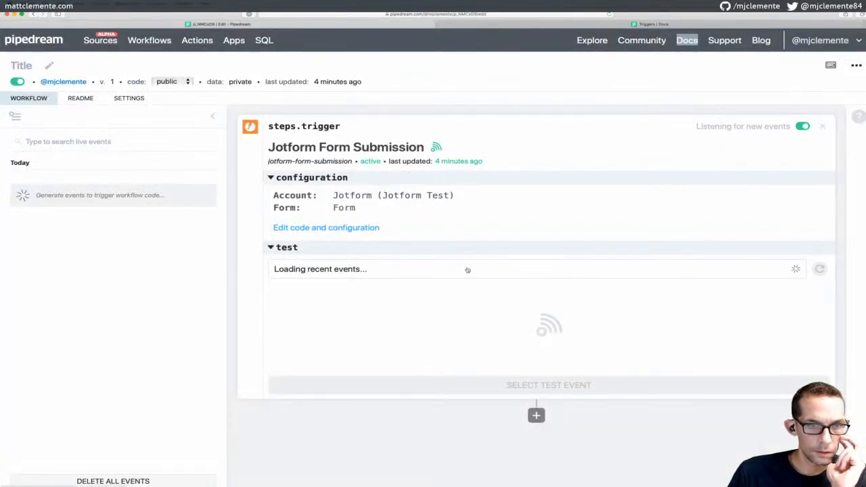
Add a Run Node.js code step below the Jotform trigger
left_click(424, 269)
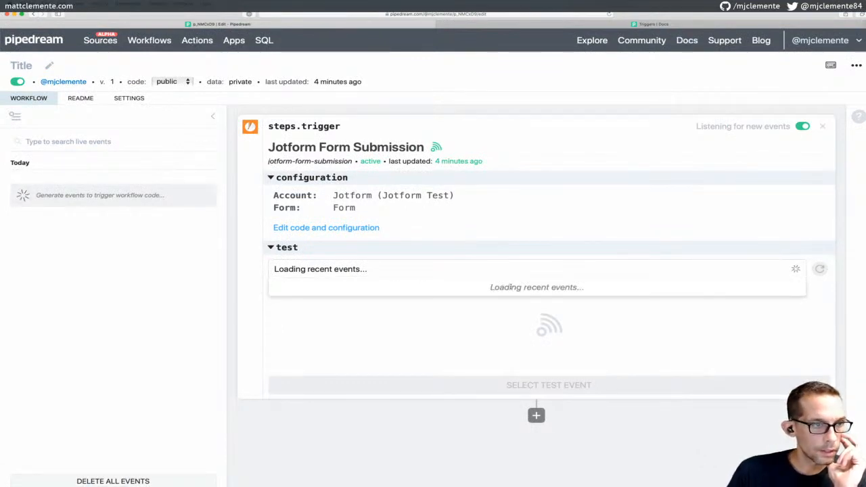
left_click(373, 249)
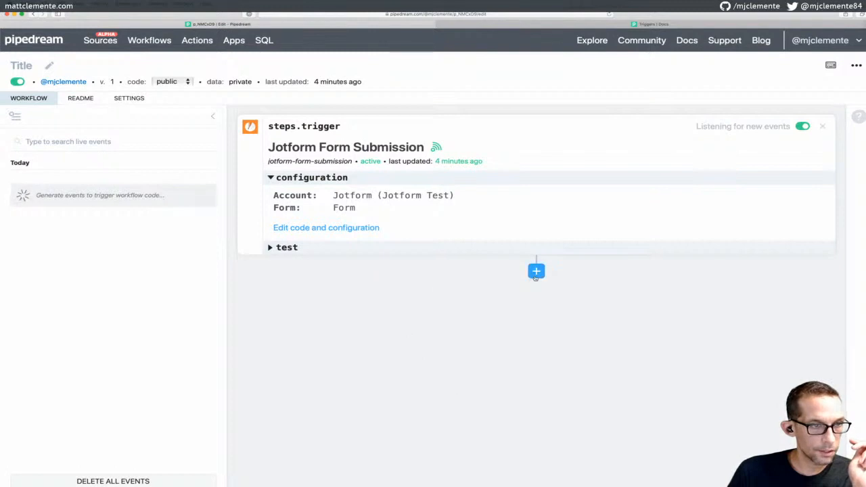
left_click(536, 271)
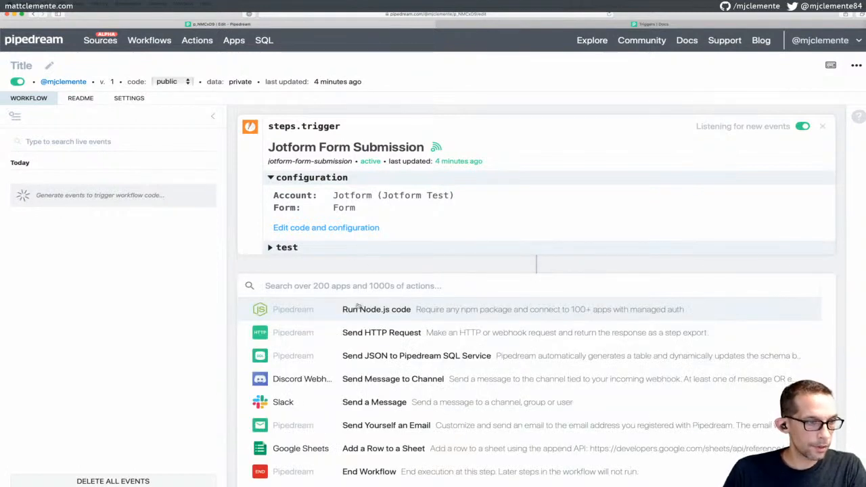
left_click(371, 309)
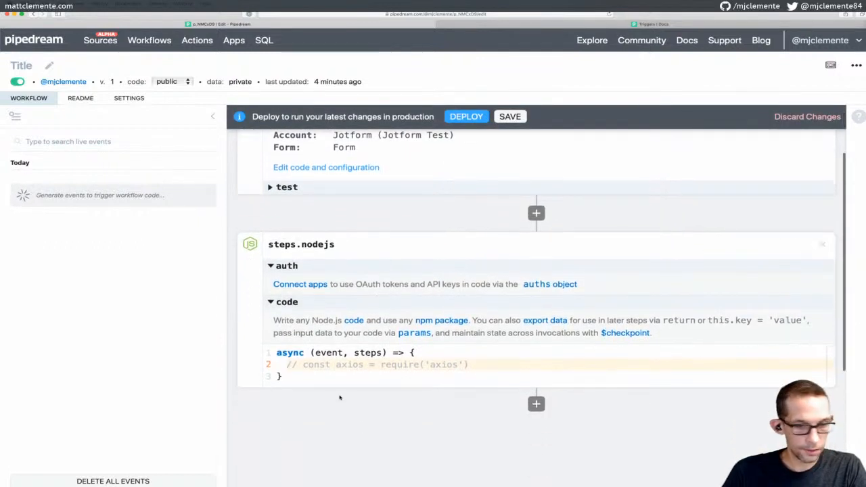
Enter console.log('I received the form.') in the code step, then save and deploy the workflow
type("console.log(")
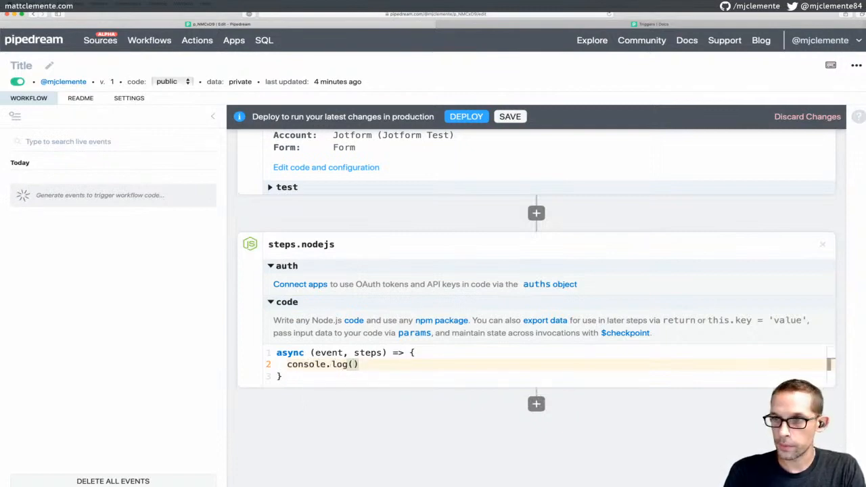
type("'I rec")
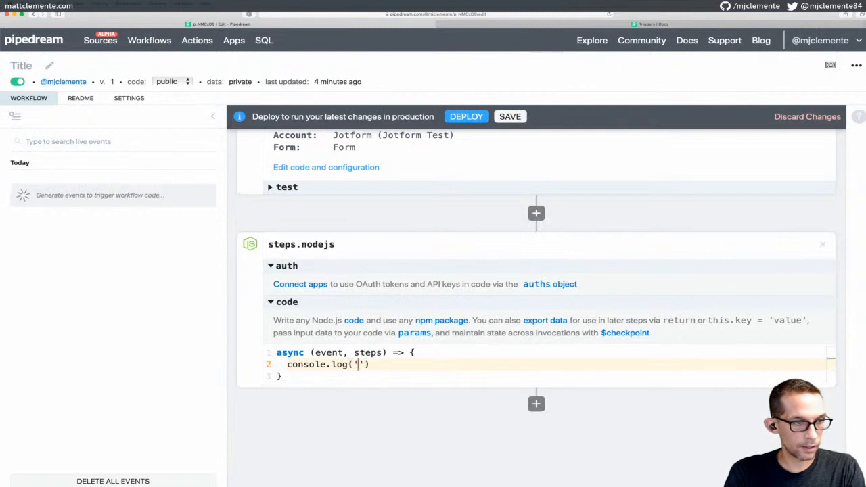
type("eived the form.")
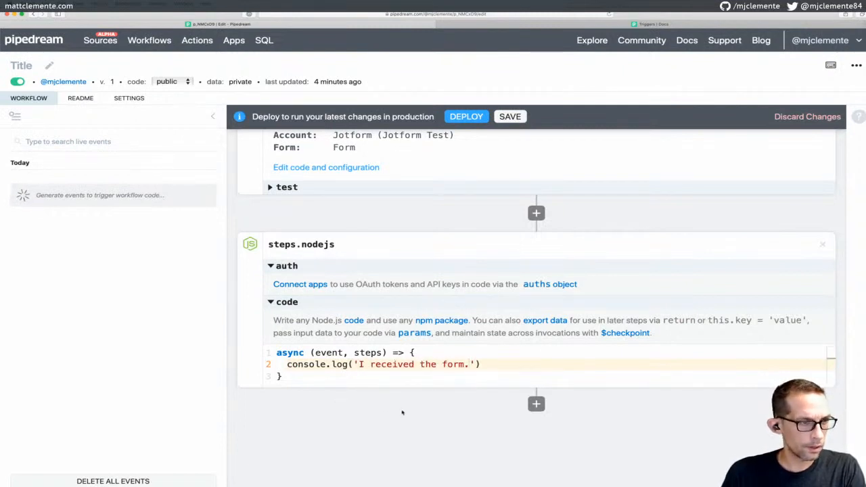
scroll(456, 281, "up", 2)
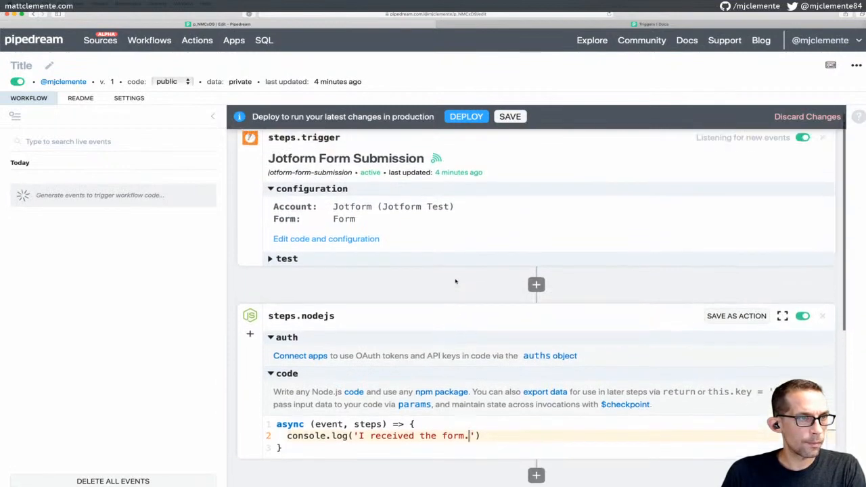
scroll(456, 281, "down", 3)
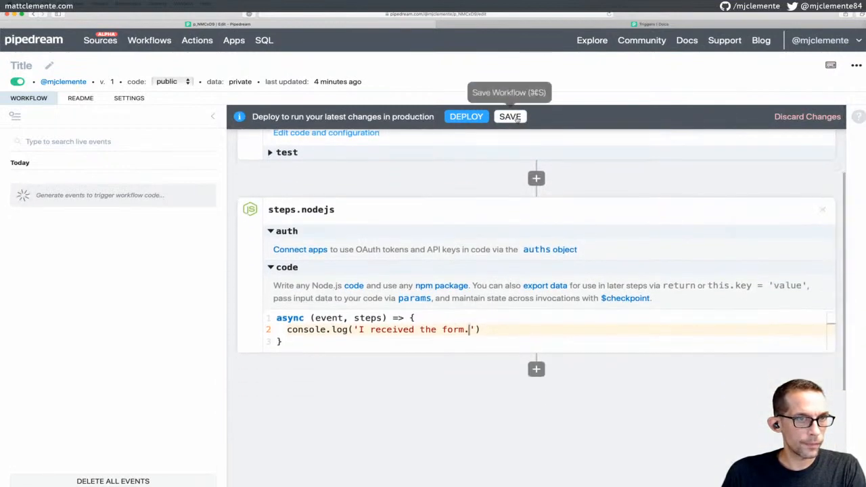
left_click(510, 116)
left_click(460, 116)
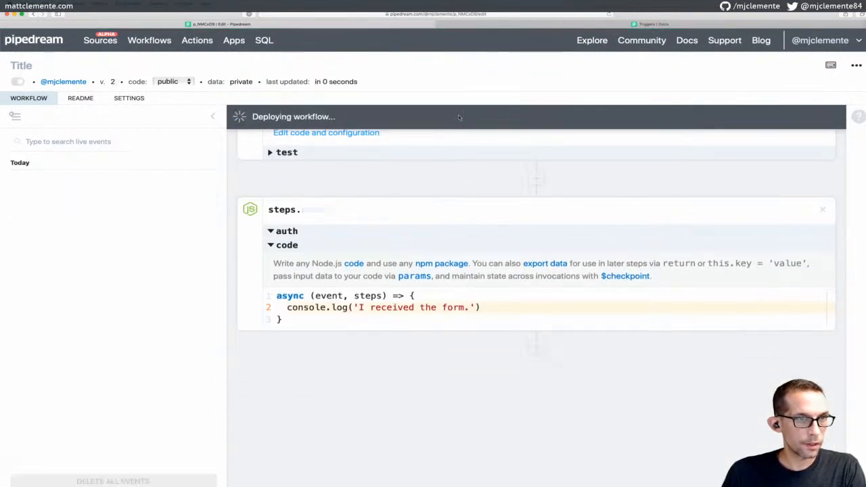
scroll(446, 244, "up", 3)
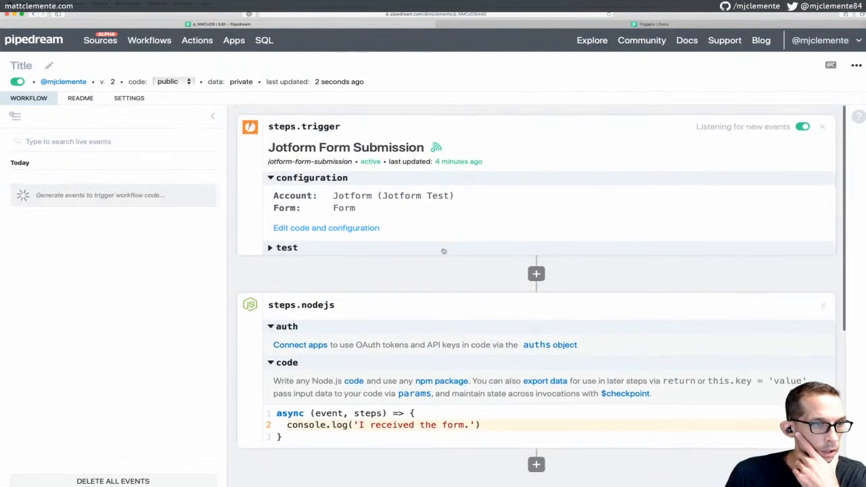
left_click(325, 249)
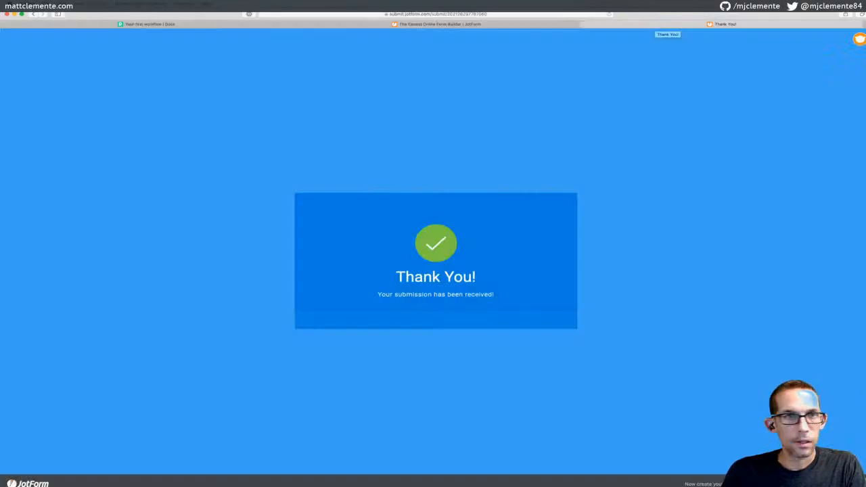
Close the Thank You page and go back to My Forms from the Jotform area menu
left_click(584, 25)
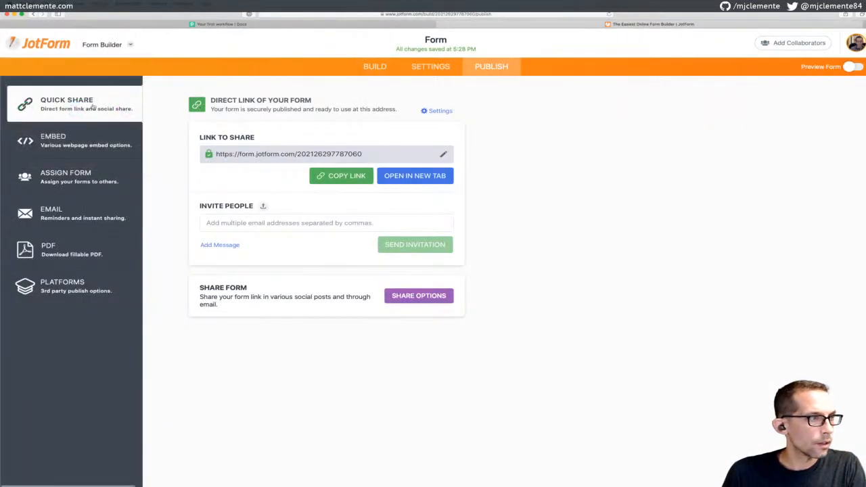
left_click(128, 45)
left_click(107, 148)
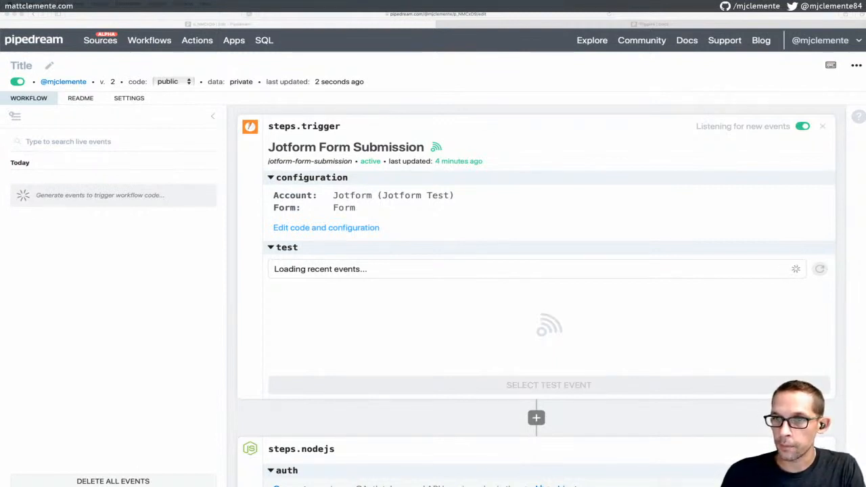
Prefix the form title with 'Pipedream testing' to make 'Pipedream testing Form', then close both Jotform tabs
key("ctrl+alt+super+m")
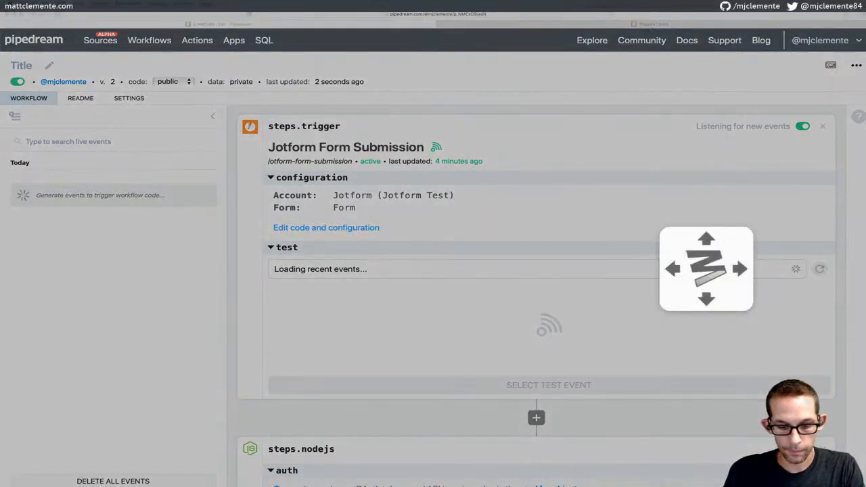
key("Right")
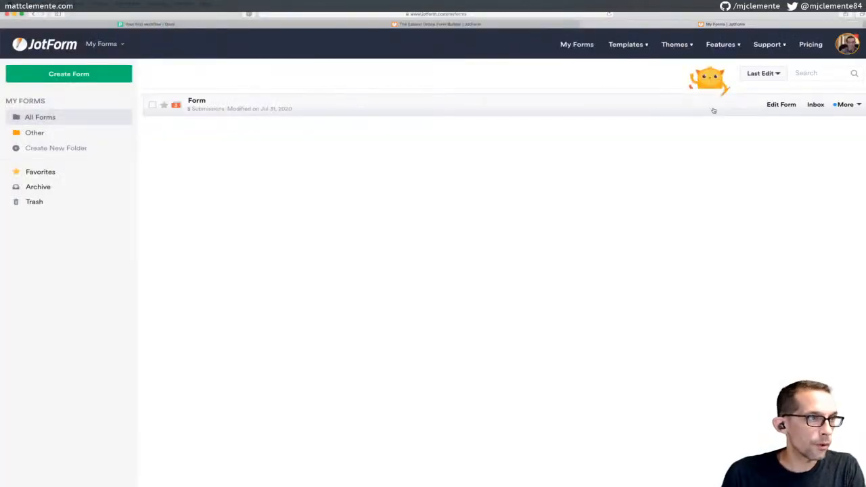
left_click(212, 103)
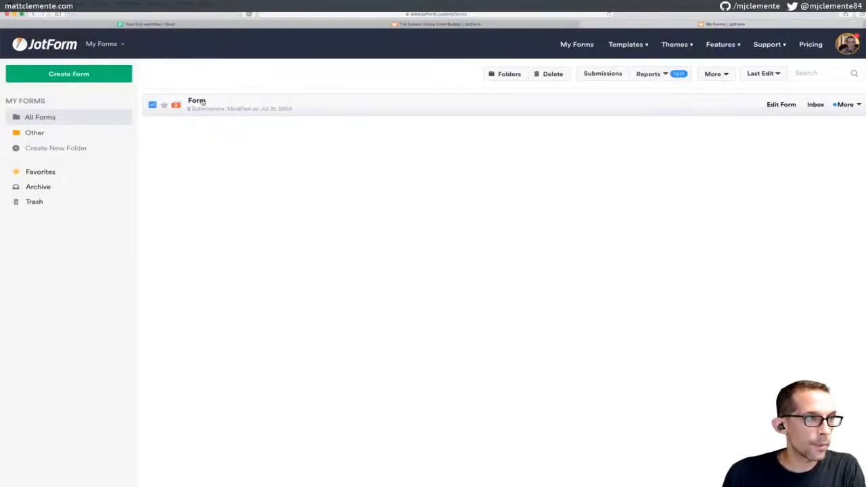
left_click(204, 101)
left_click(221, 101)
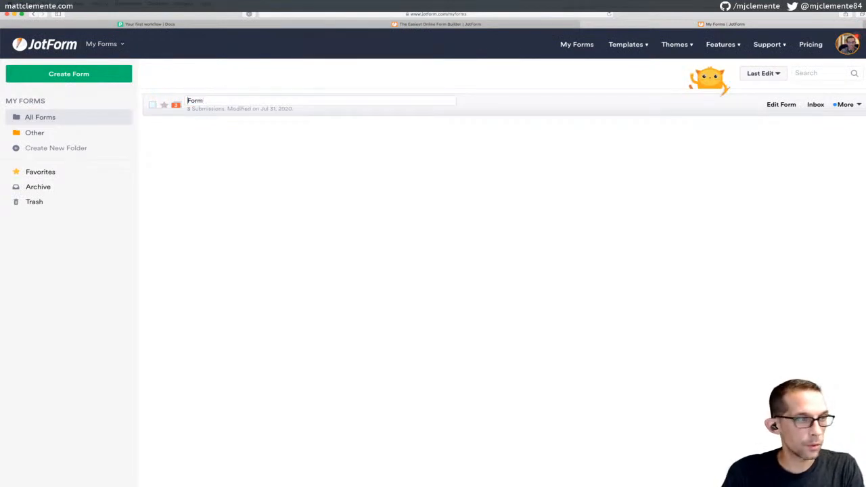
type("Pipedream ")
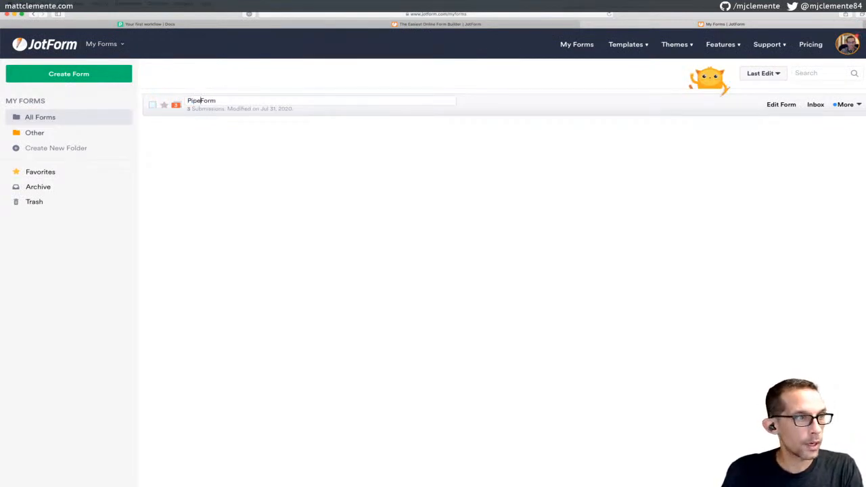
type("testing")
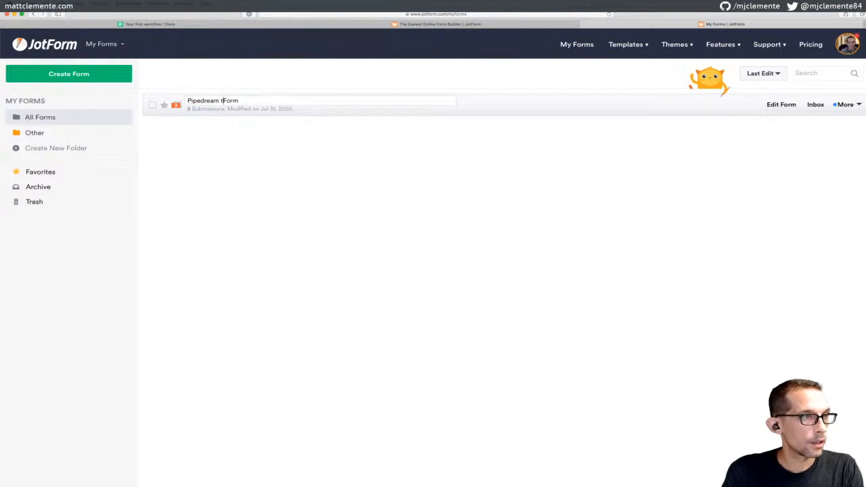
key("Return")
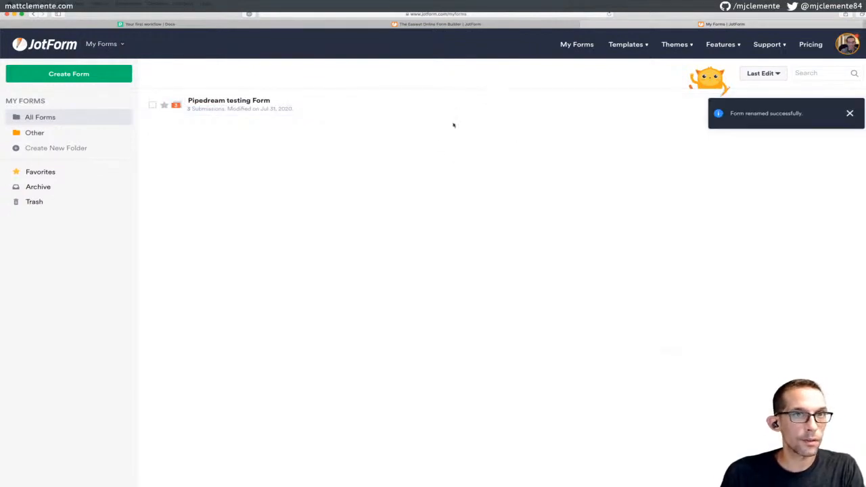
left_click(585, 24)
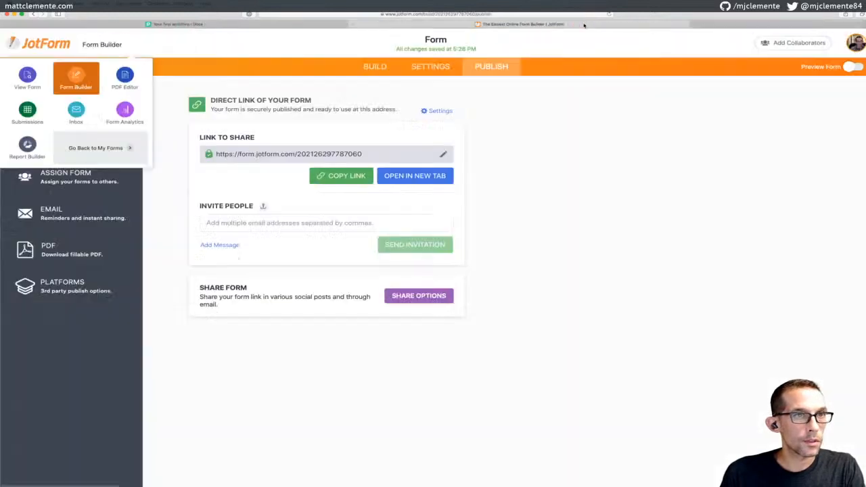
left_click(445, 25)
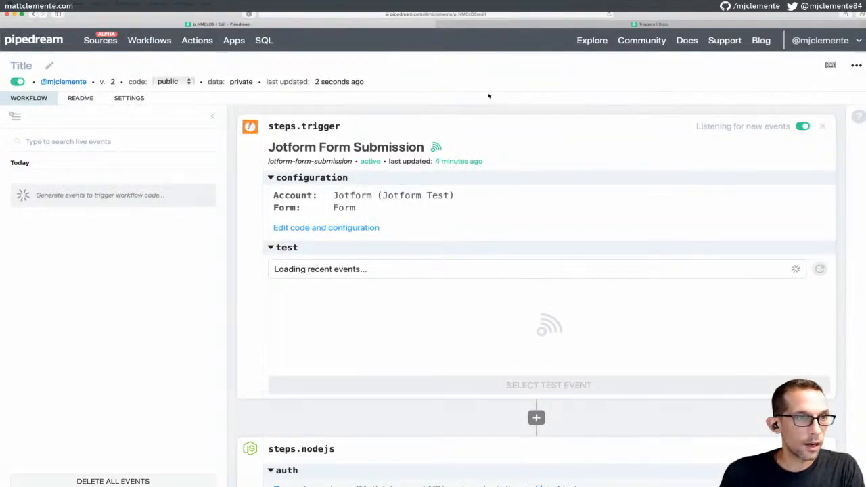
Move the browser windows aside and snap the Pipedream window to the right half
key("ctrl+super+m")
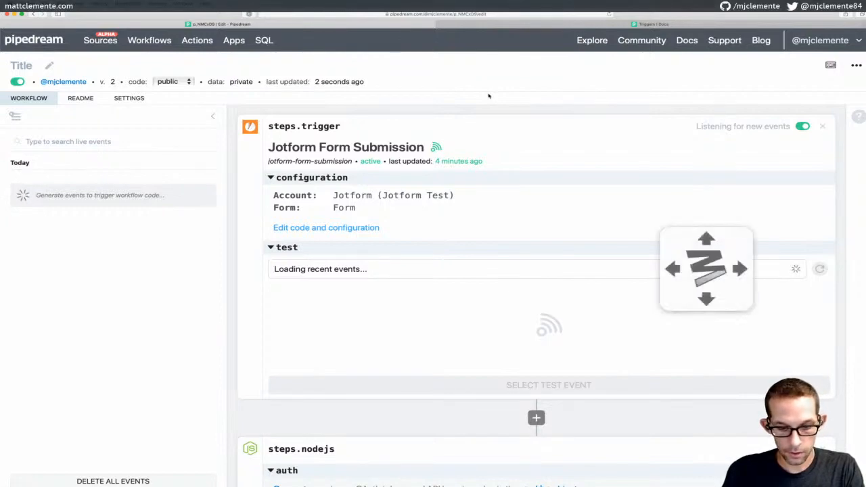
key("Right")
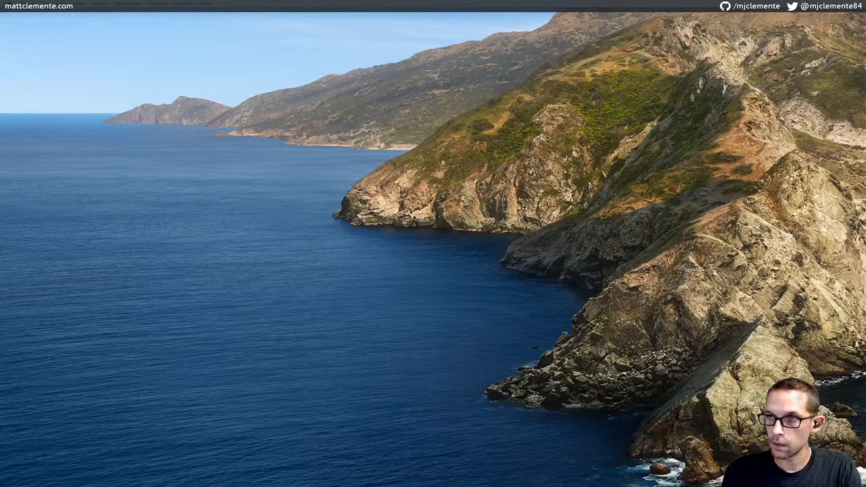
key("ctrl+super+m")
key("Right")
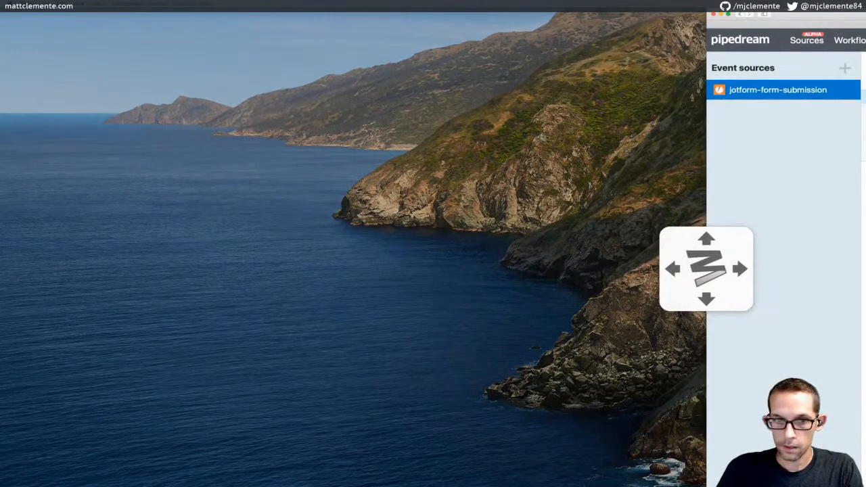
key("ctrl+super+m")
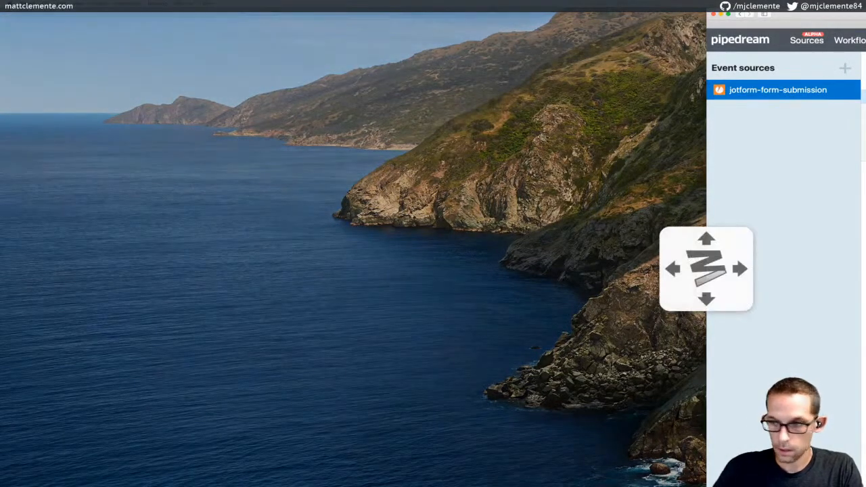
key("Right")
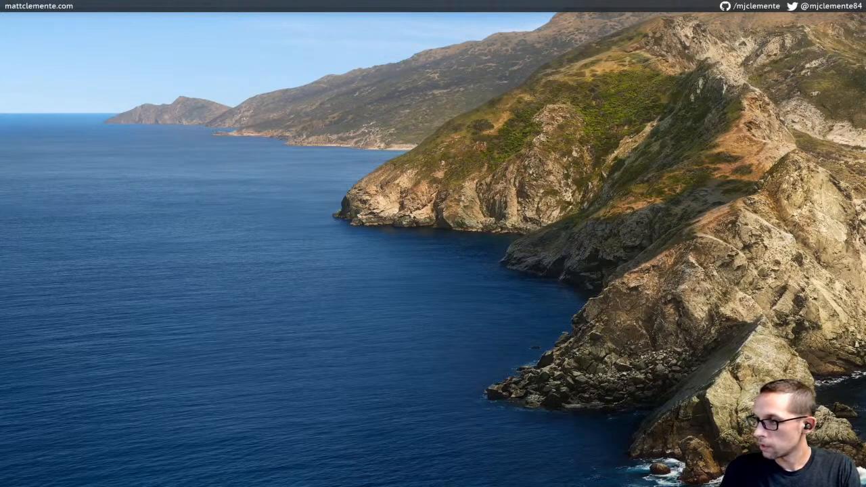
Restore the browser to full screen, view the Jotform source's events, then open Workflows
key("super+Tab")
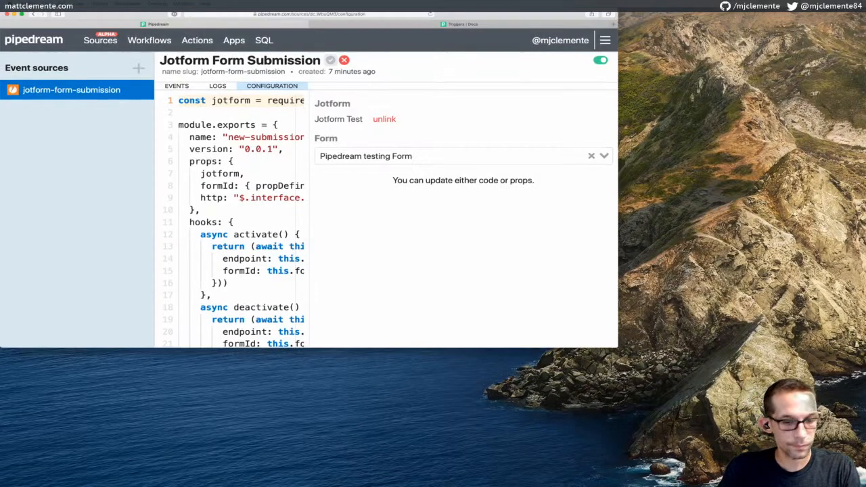
key("ctrl+super+m")
key("space")
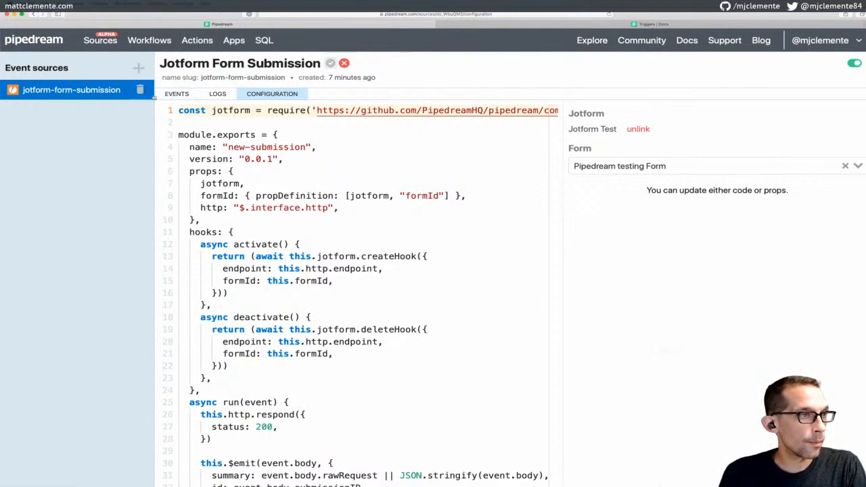
left_click(176, 94)
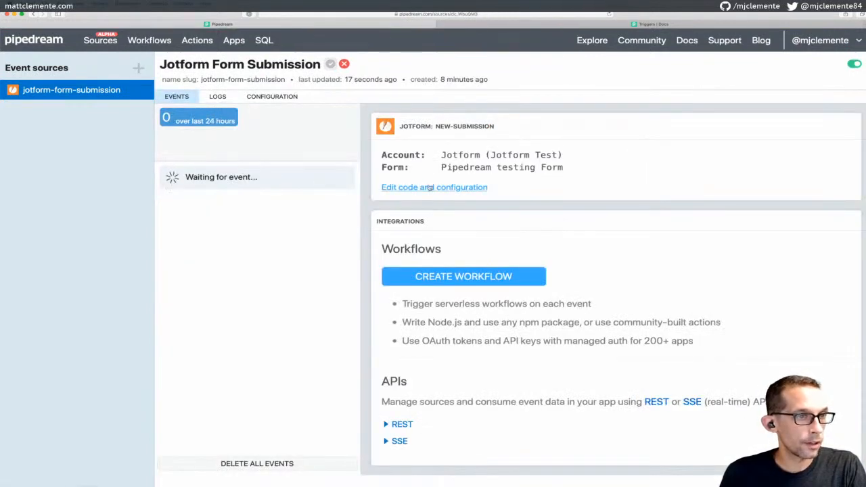
left_click(157, 42)
Open the Jotform-triggered workflow, expand the trigger's test section and check its test event list
left_click(163, 126)
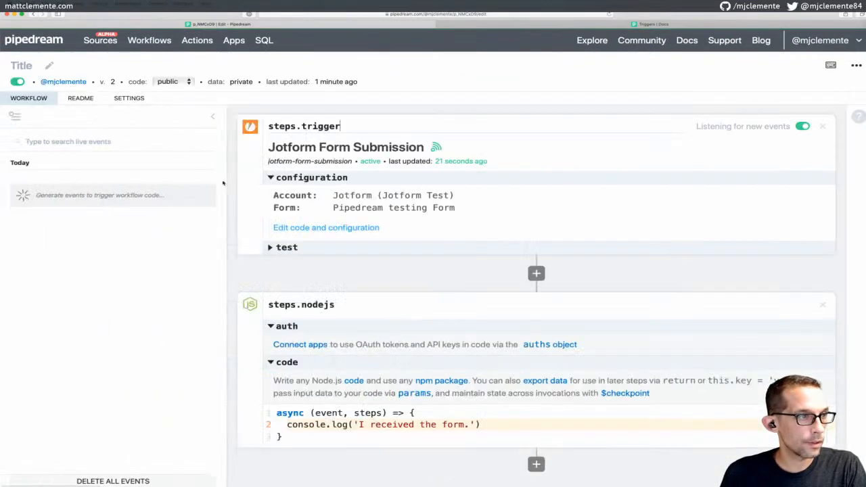
left_click(287, 248)
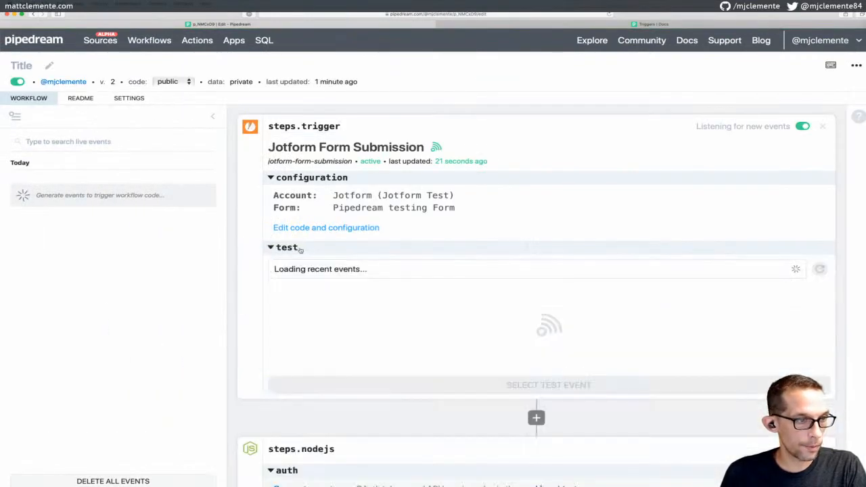
left_click(341, 270)
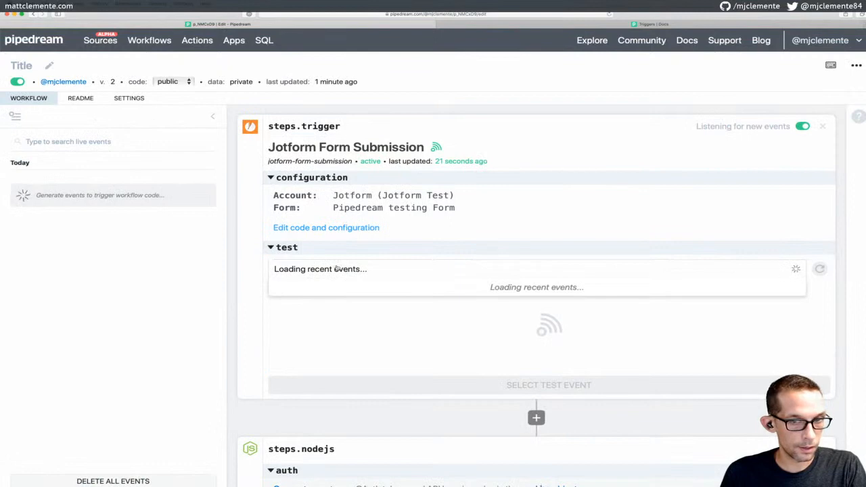
left_click(337, 269)
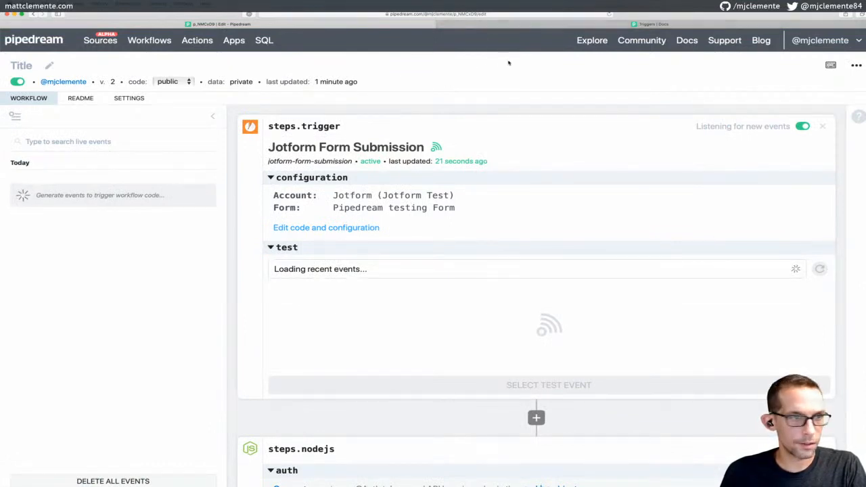
key("super+t")
Copy the Pipedream testing Form's published link from My Forms and open the public form
type("jot")
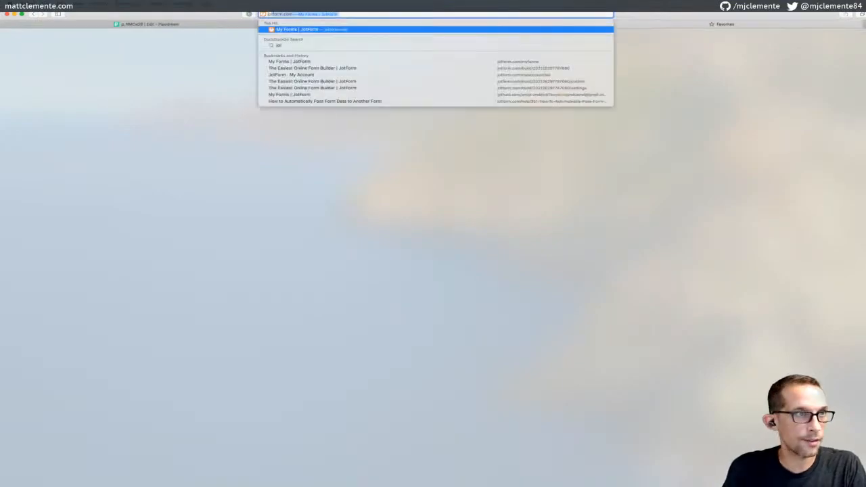
key("Return")
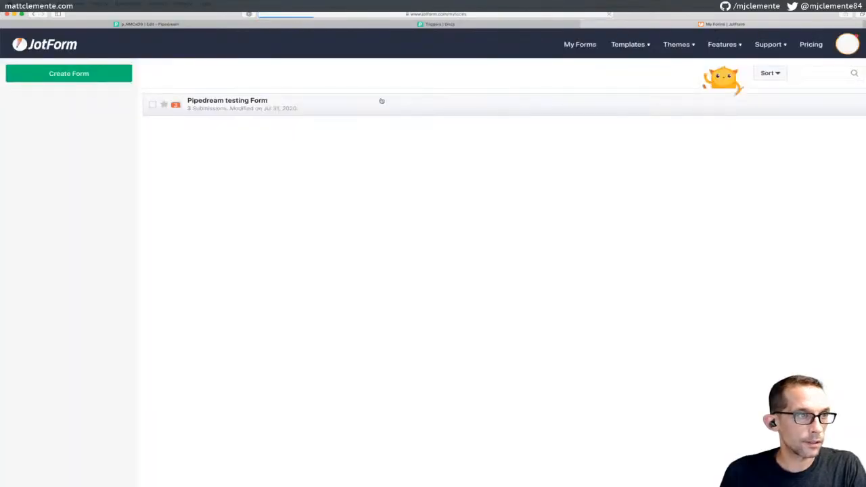
left_click(700, 108)
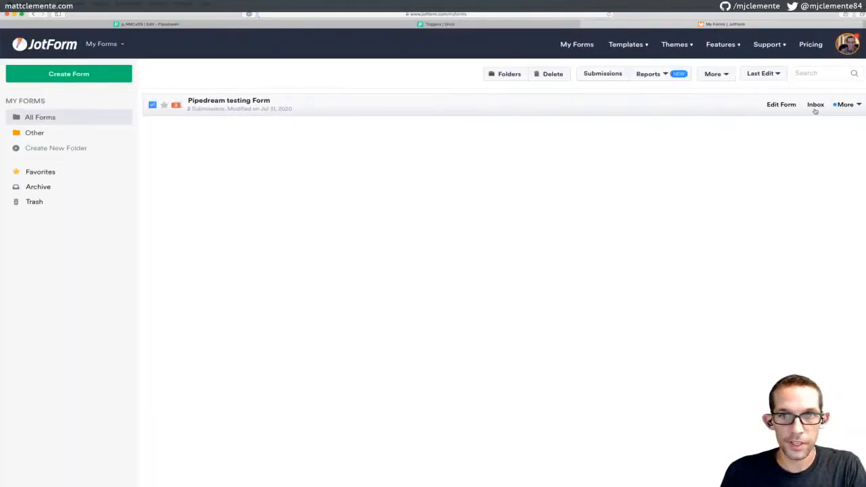
left_click(854, 106)
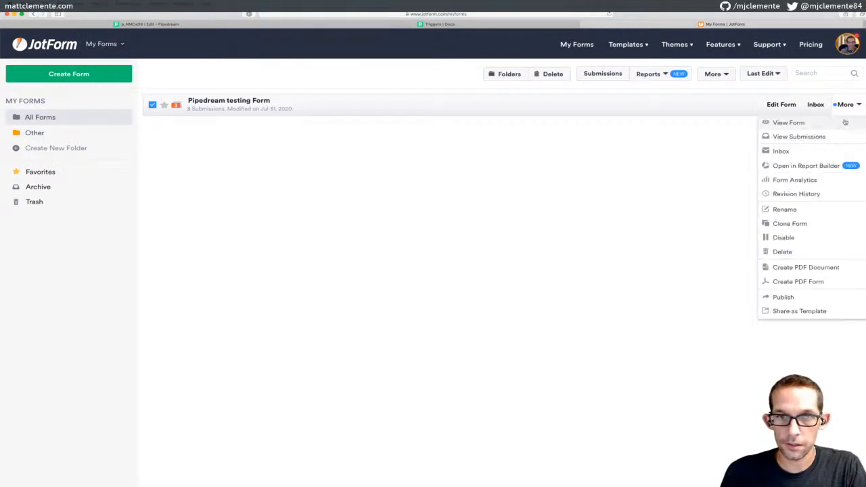
left_click(792, 299)
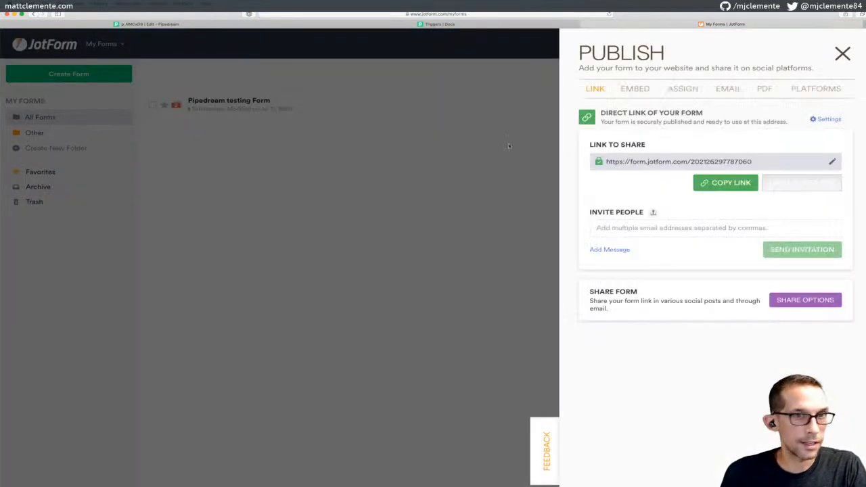
left_click(712, 189)
left_click(463, 165)
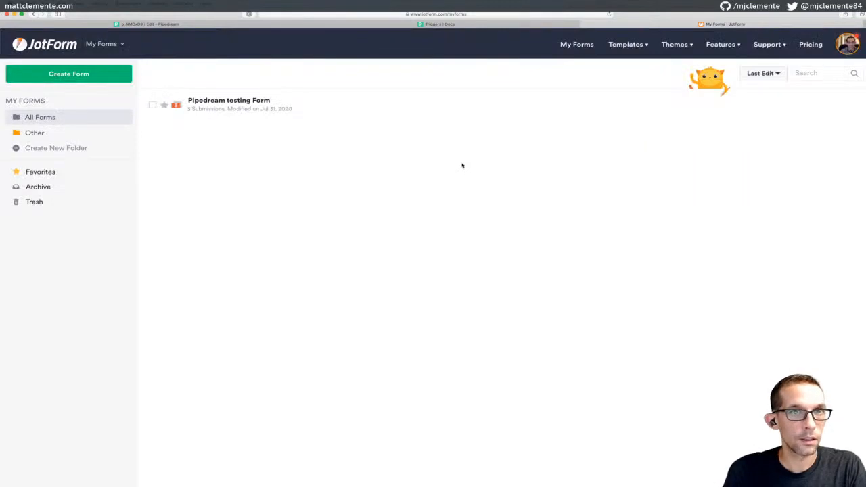
key("super+l")
key("super+v")
key("Return")
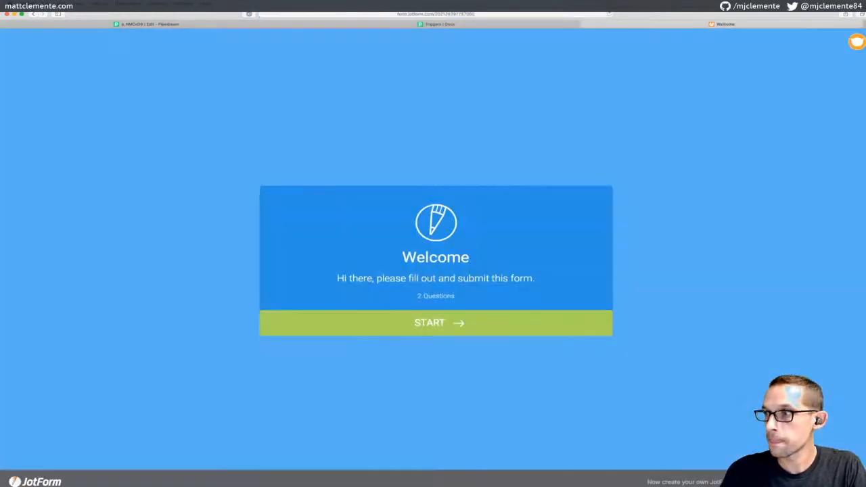
Fill in the first and last name, enter a test e-mail address, and submit the form
left_click(410, 323)
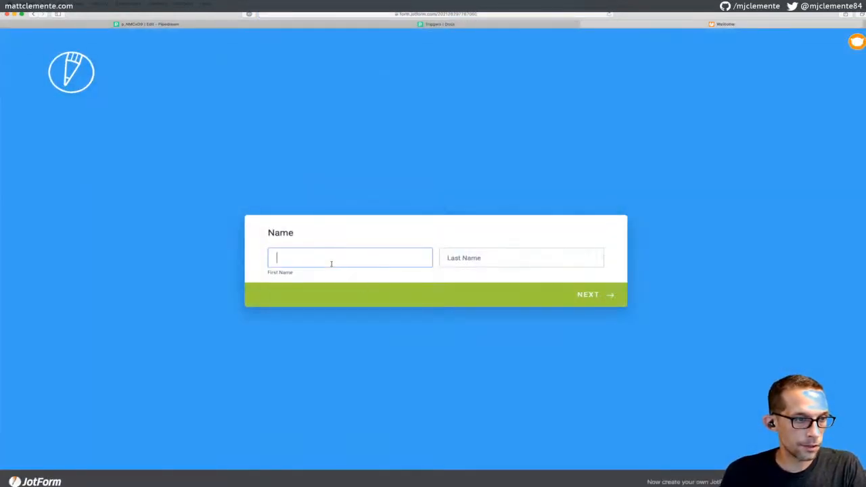
type("thsi")
key("BackSpace")
key("BackSpace")
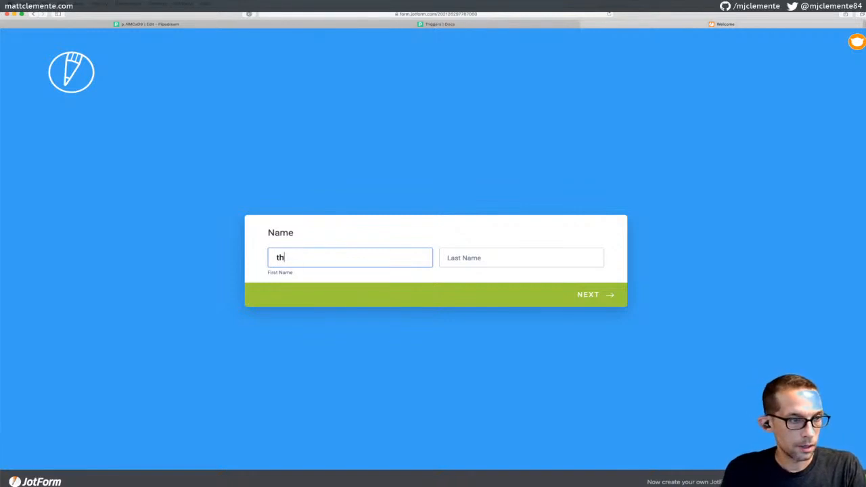
type("ird time")
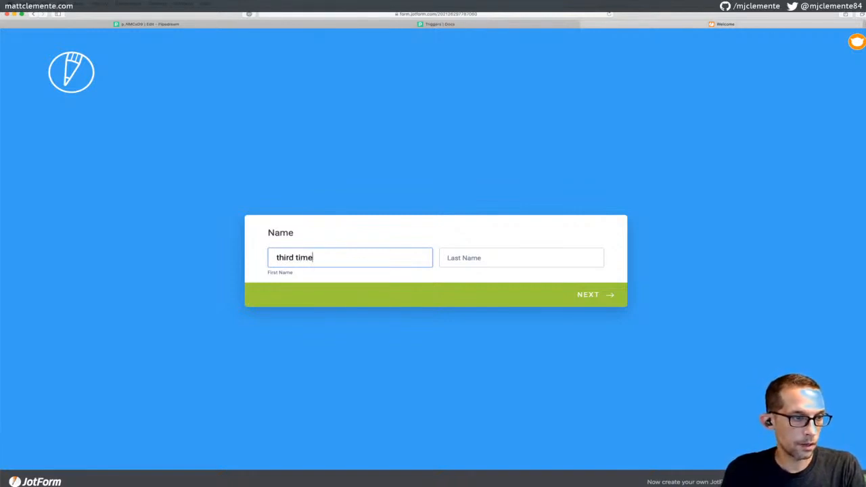
key("Tab")
type("is the")
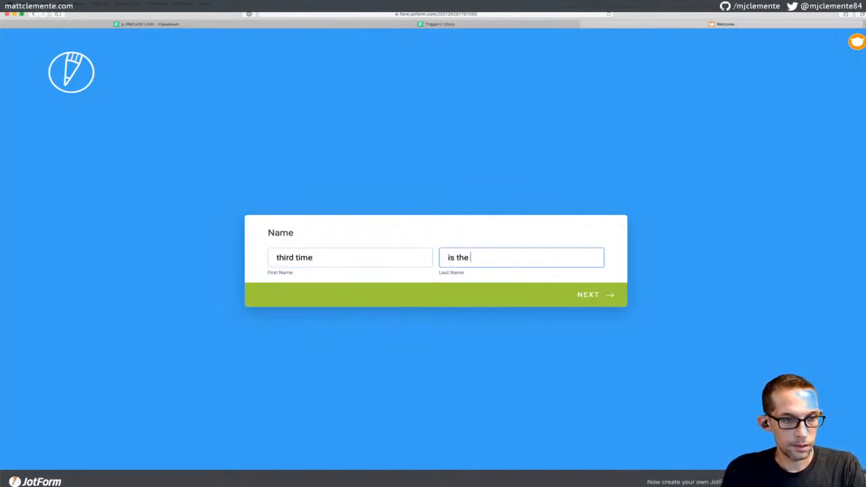
key("BackSpace")
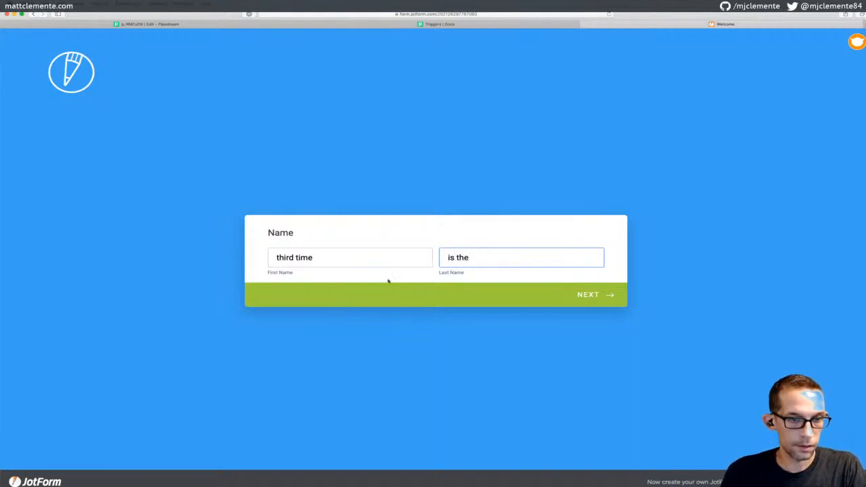
left_click(594, 294)
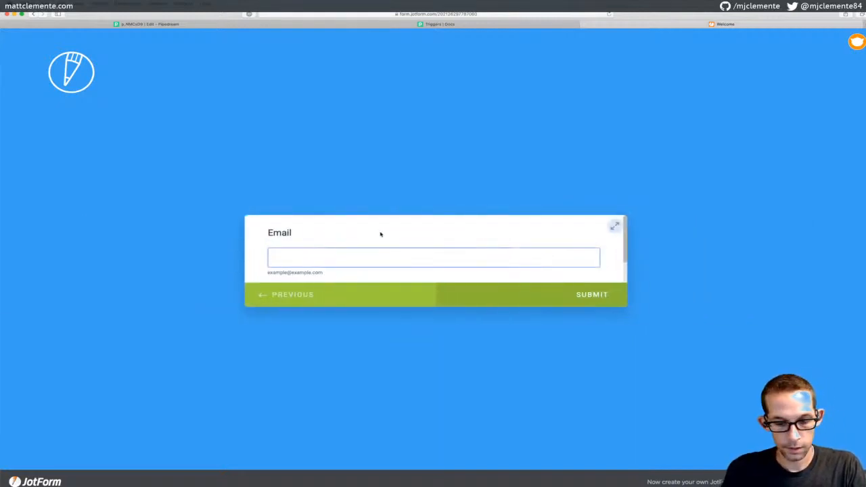
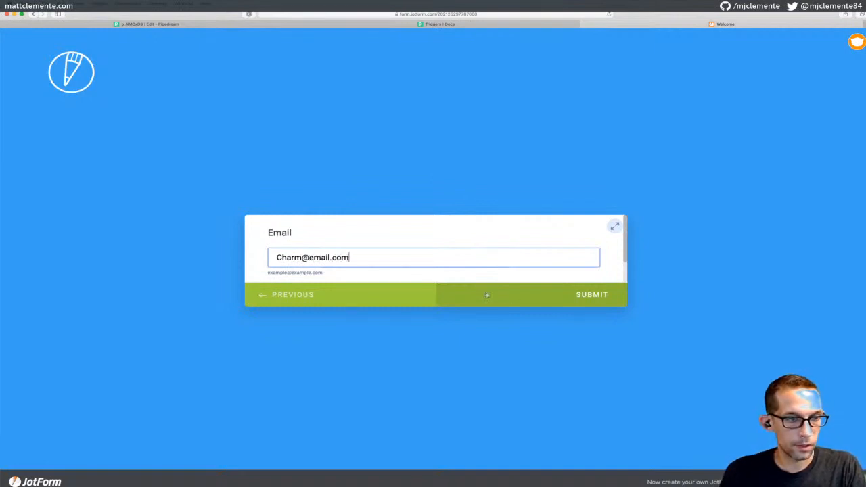
double_click(318, 258)
type("test.com")
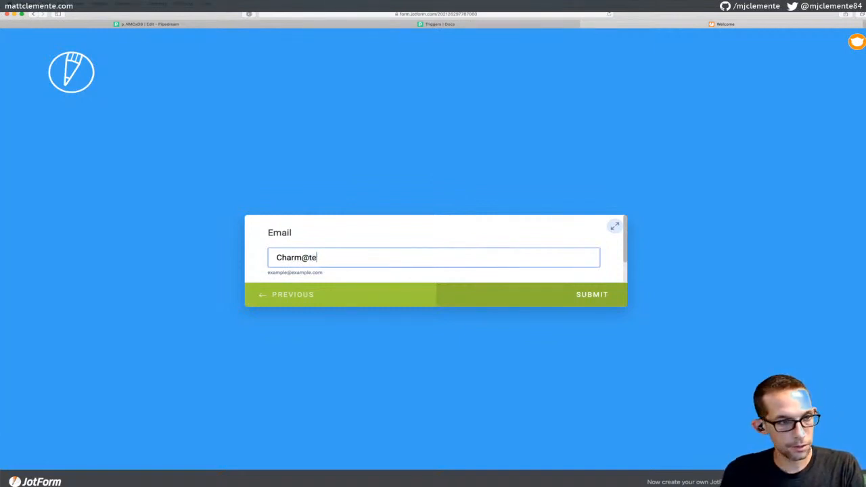
left_click(553, 295)
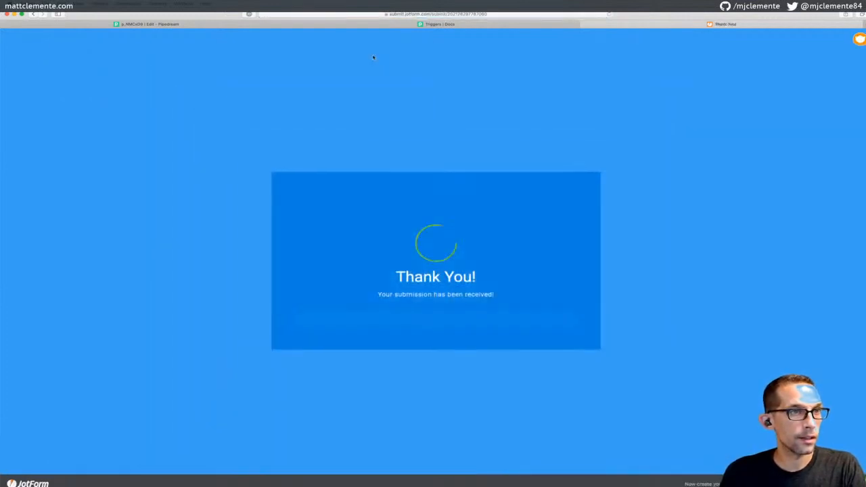
Back in the Pipedream workflow, check the trigger's test events and toggle the live events panel
left_click(202, 24)
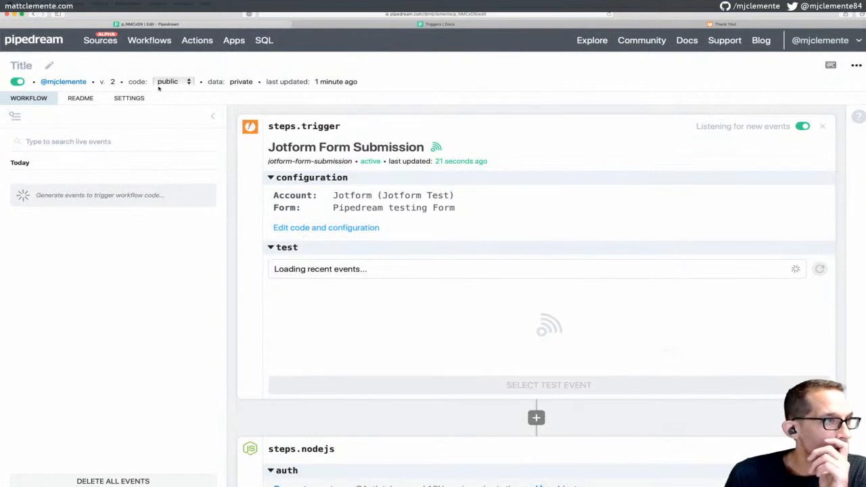
left_click(322, 275)
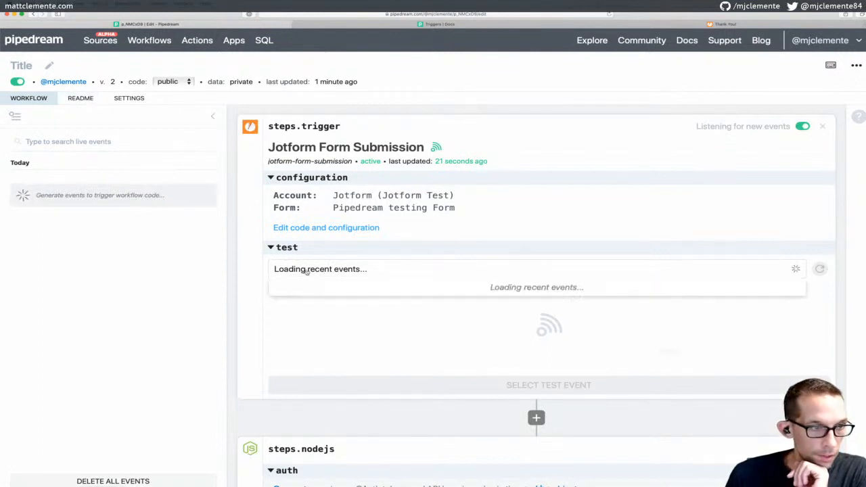
left_click(279, 247)
left_click(279, 248)
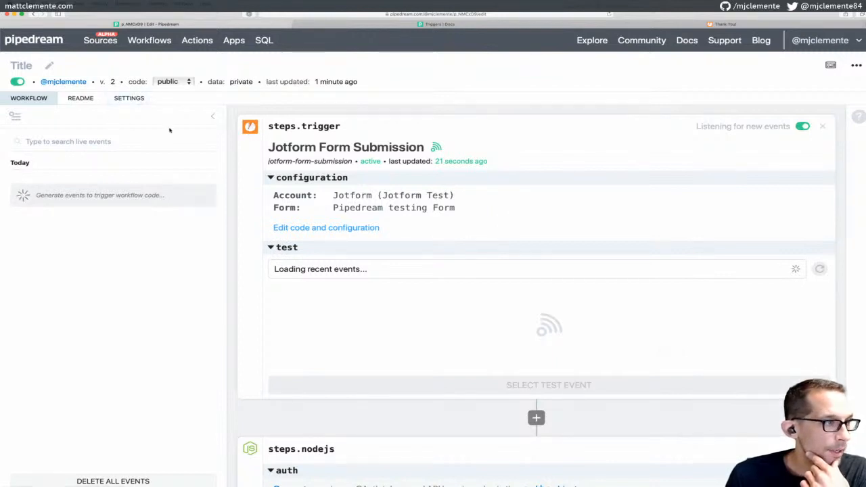
left_click(15, 116)
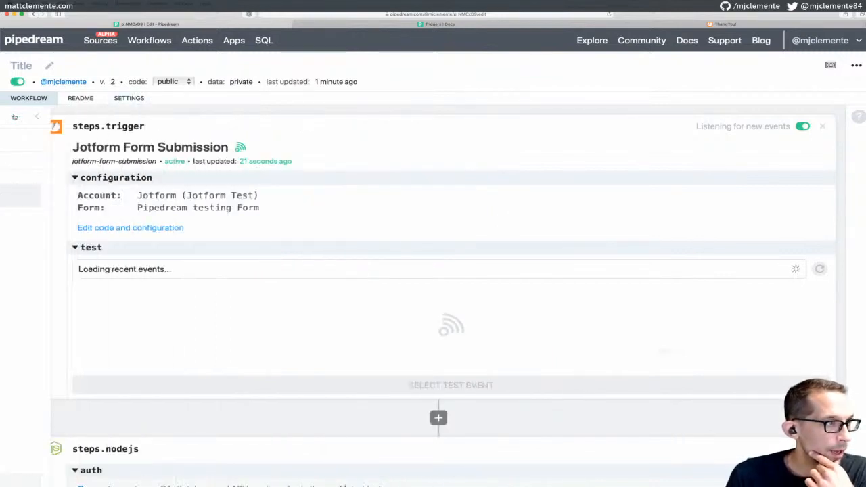
left_click(15, 118)
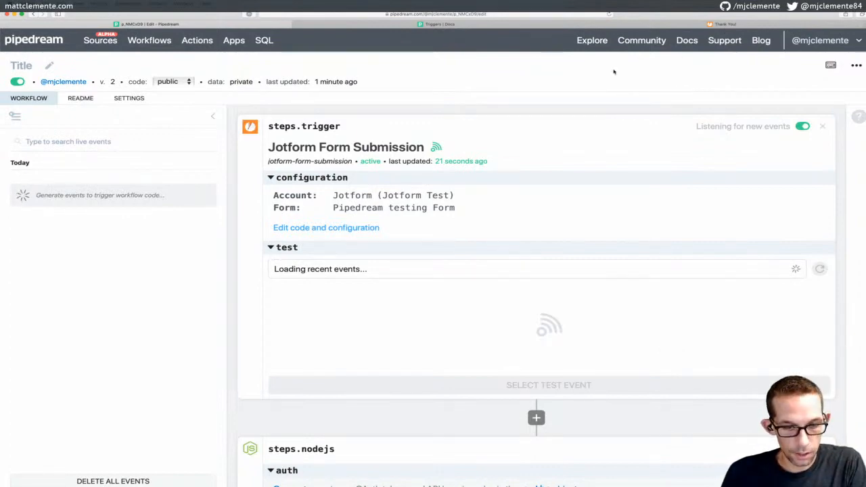
Reload the workflow page and reopen the trigger's recent test events list
key("super+shift+r")
key("super+shift+r")
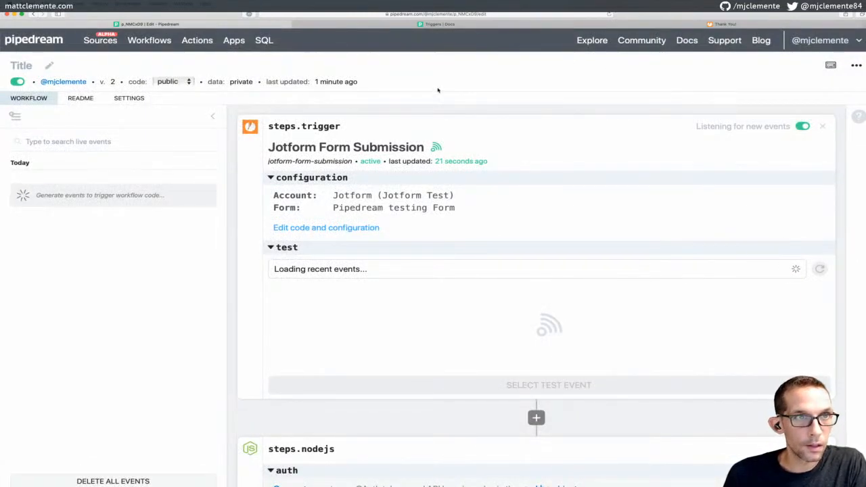
key("super+r")
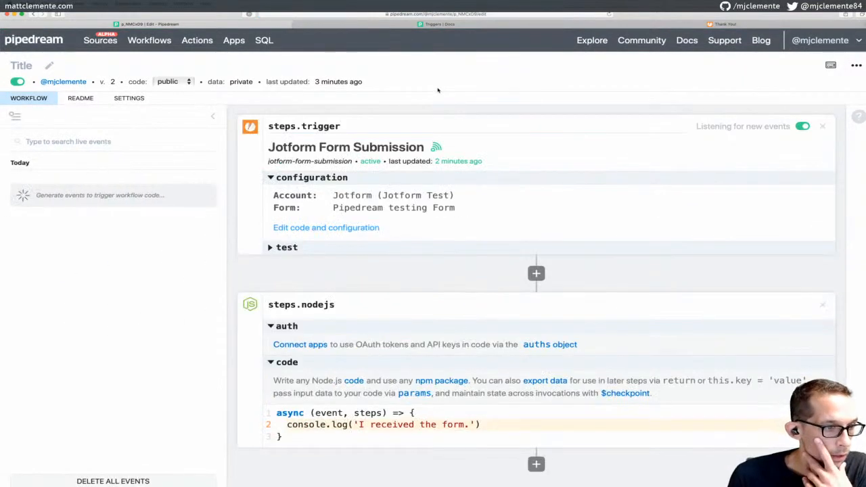
left_click(294, 247)
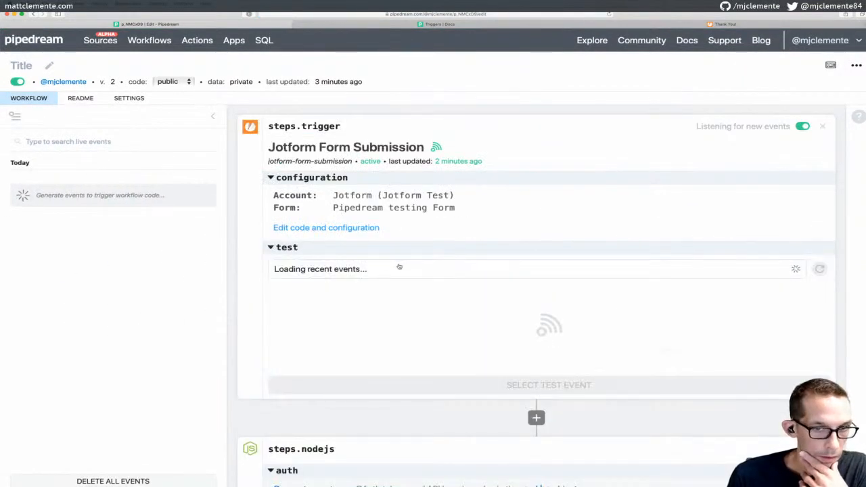
left_click(400, 268)
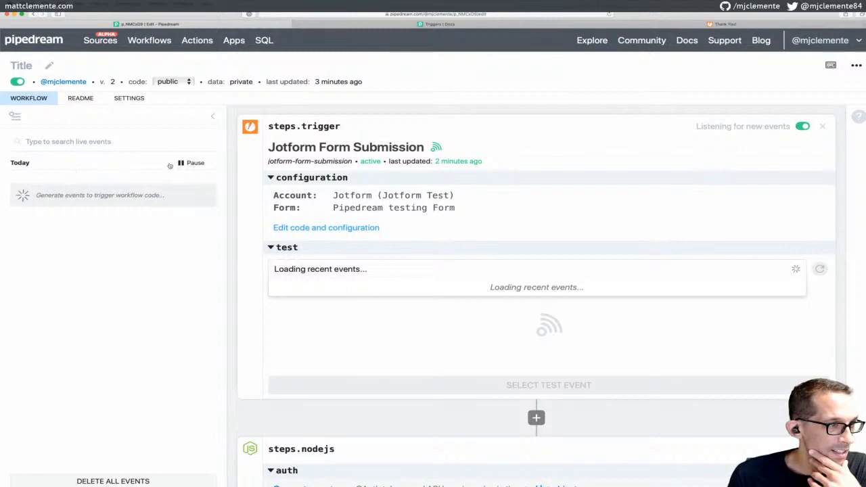
Look over the workflow's Settings and Readme, then return to the steps editor
left_click(123, 99)
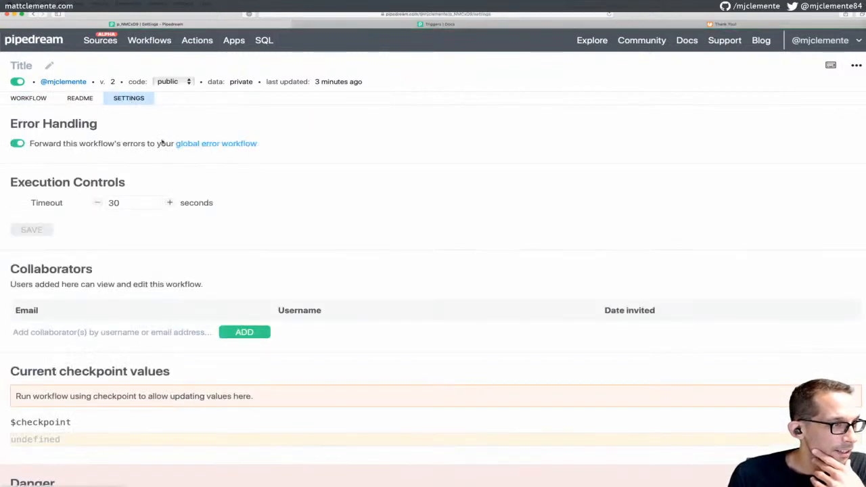
scroll(163, 142, "down", 1)
scroll(162, 142, "down", 1)
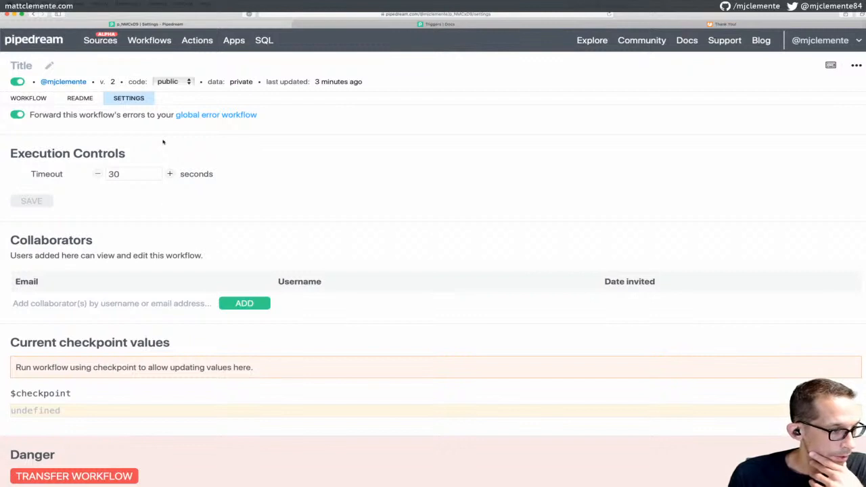
scroll(162, 143, "up", 1)
left_click(80, 98)
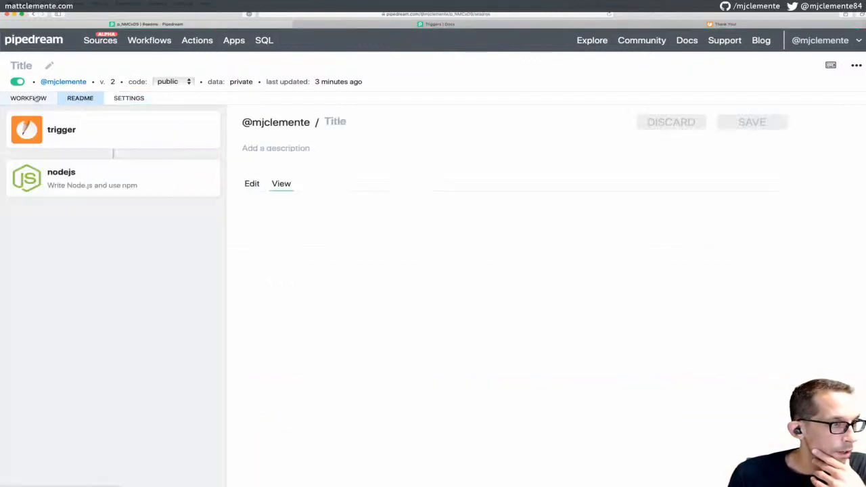
left_click(38, 99)
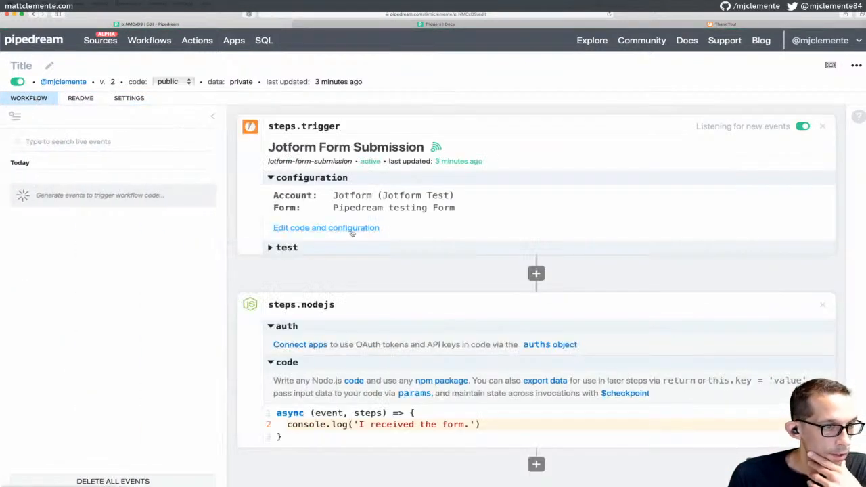
Recheck the trigger's recent test events, then go to the Workflows list
left_click(286, 247)
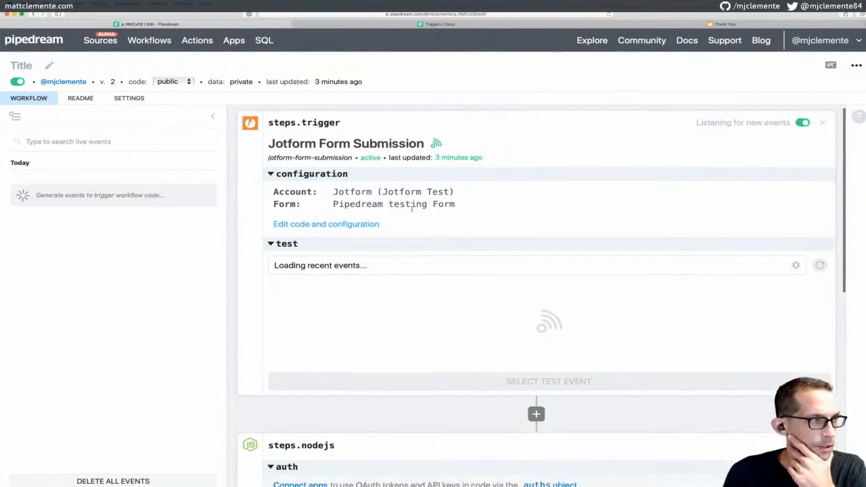
scroll(412, 210, "down", 5)
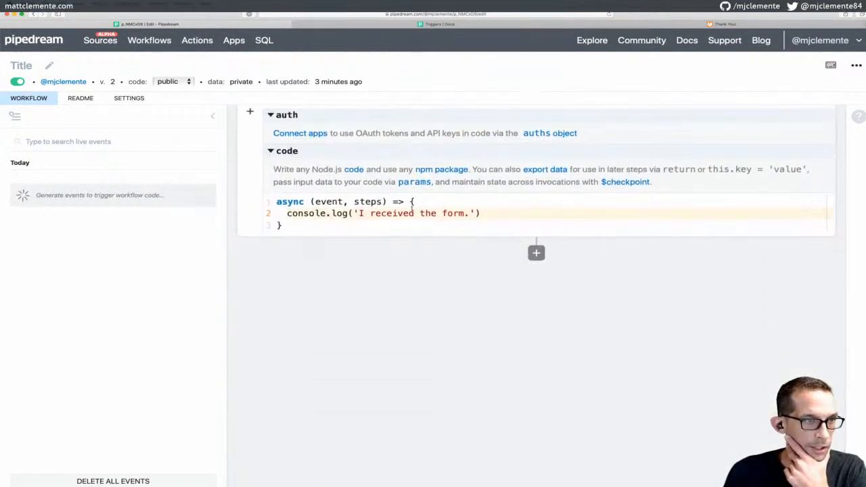
scroll(412, 210, "up", 5)
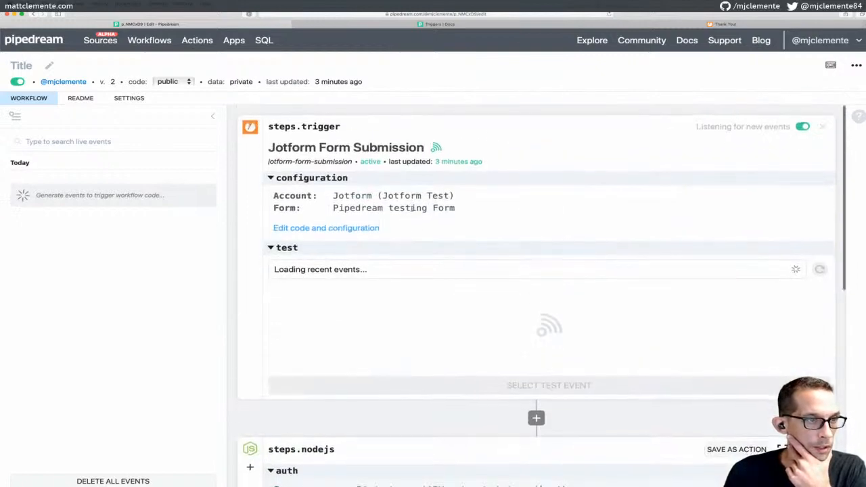
left_click(490, 270)
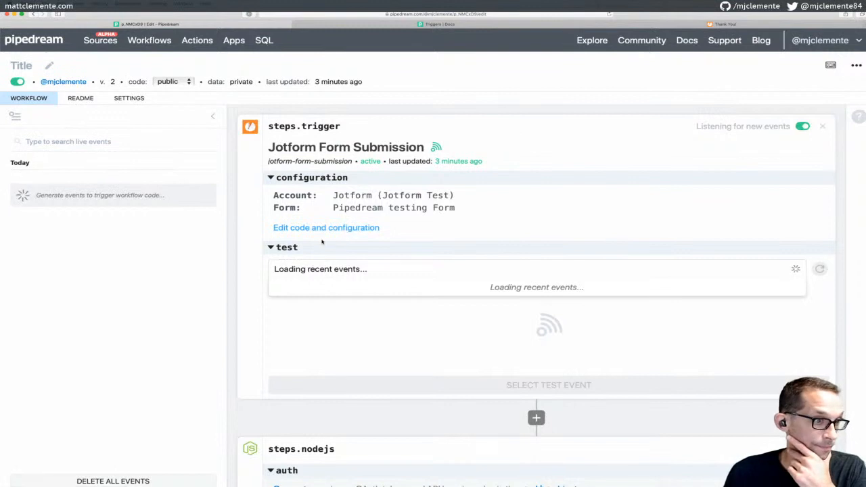
left_click(149, 40)
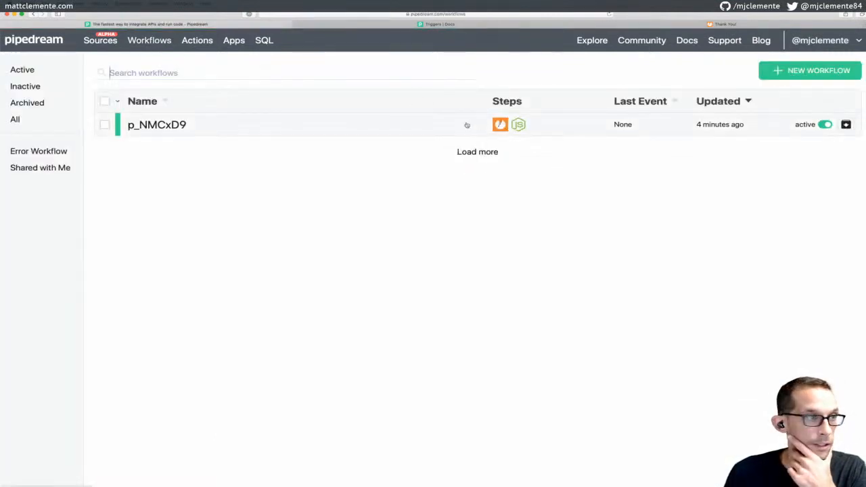
Browse the empty Actions page, toggling the Latest and Published filters, then switch to the Triggers docs
left_click(195, 42)
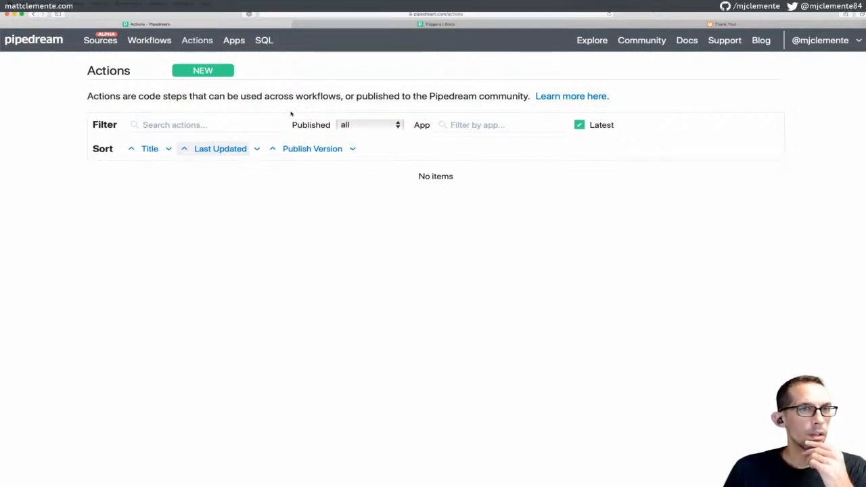
left_click(581, 126)
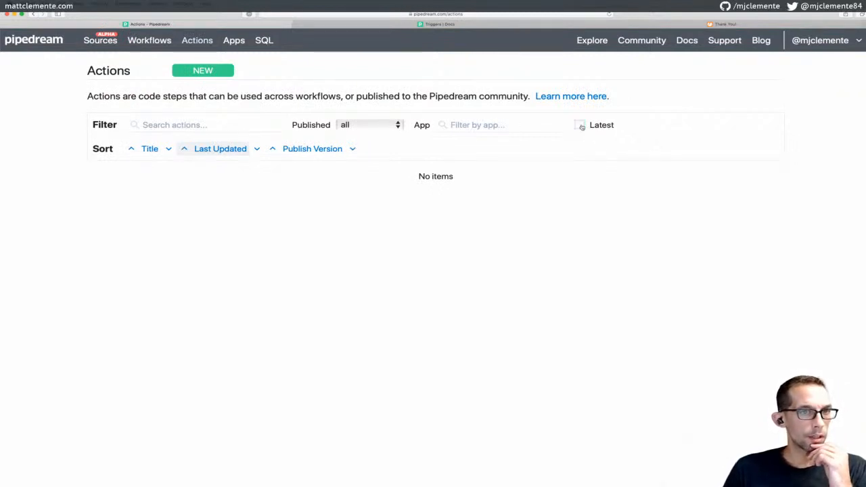
left_click(369, 126)
left_click(368, 129)
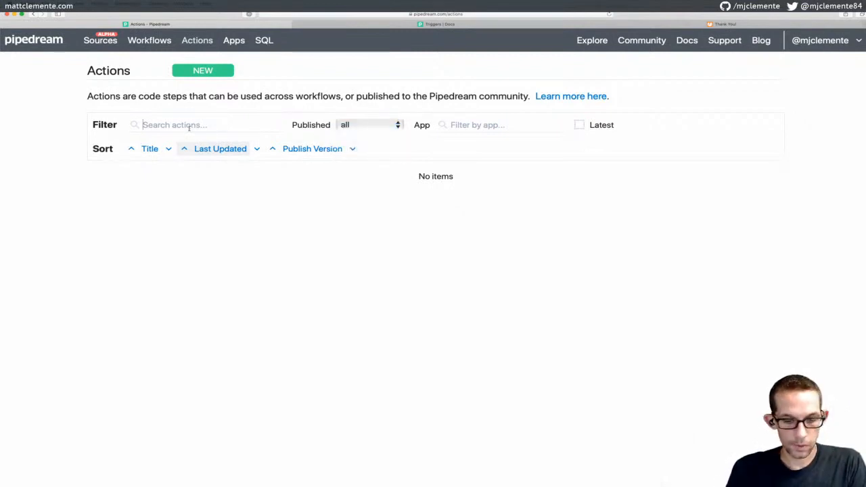
type("d")
key("BackSpace")
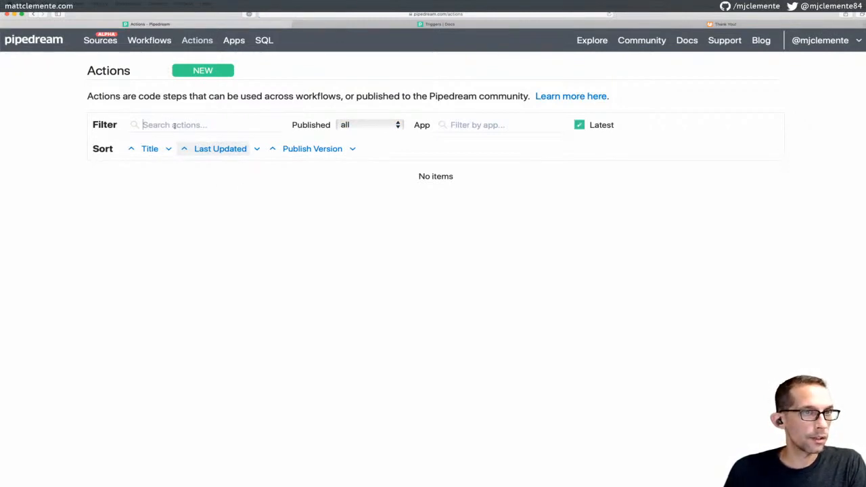
left_click(313, 24)
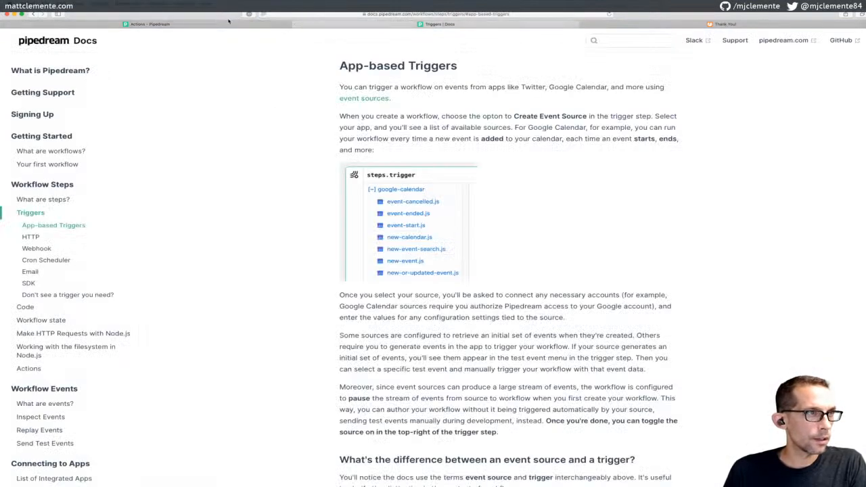
Reopen the p_NMCxD9 workflow, expand its trigger's 'test' events, then return to the Workflows list
left_click(229, 24)
left_click(150, 40)
left_click(152, 127)
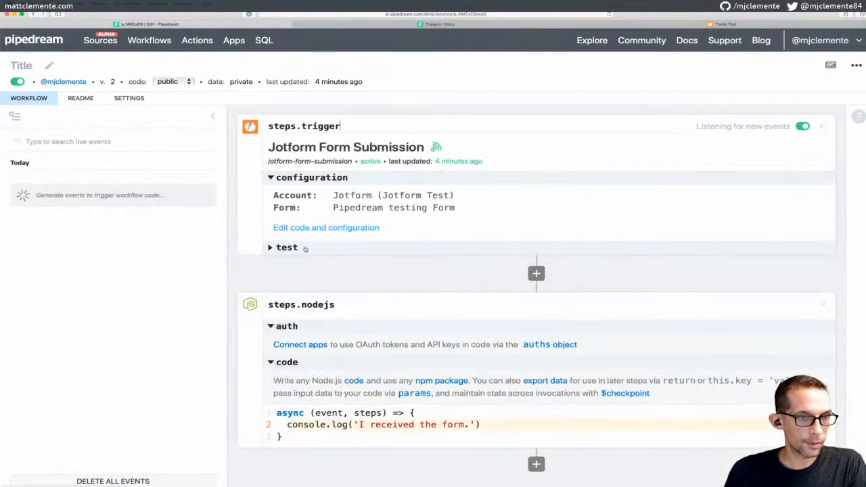
left_click(298, 248)
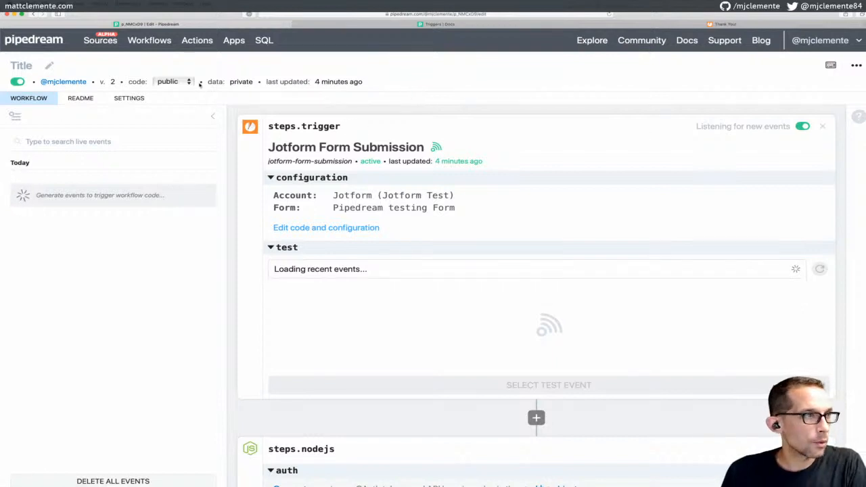
left_click(149, 40)
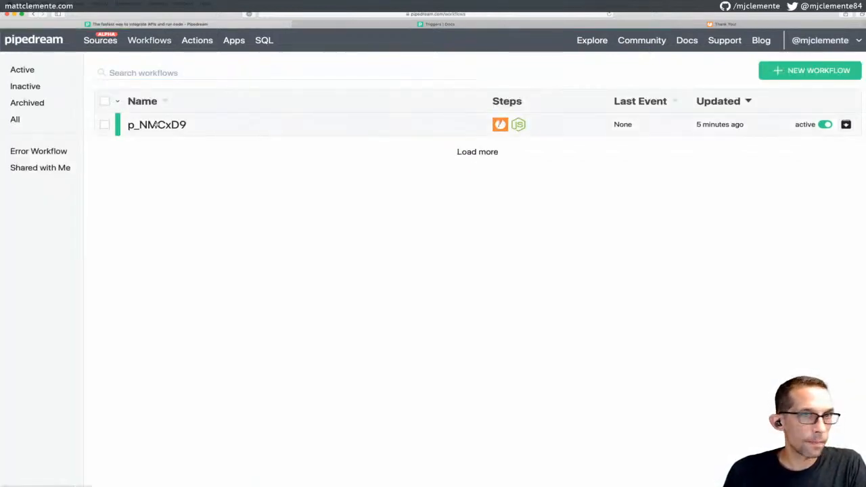
Create a new workflow with an Email trigger and select its unique inbound email address for copying
left_click(809, 71)
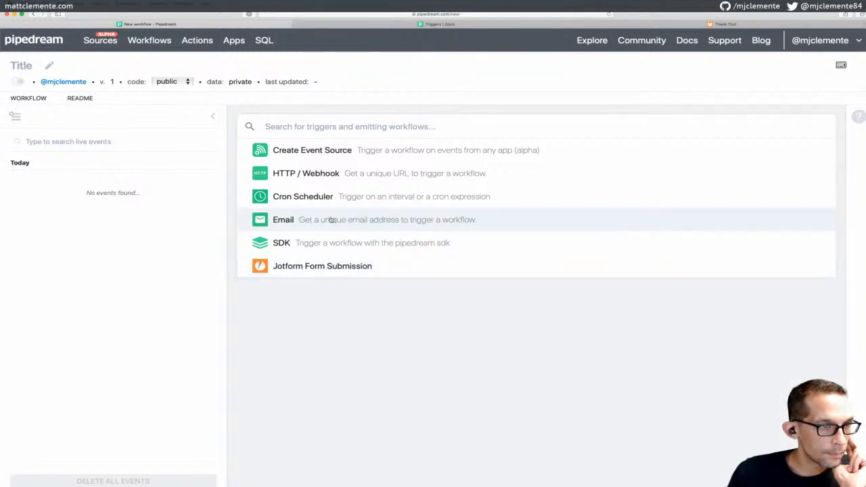
left_click(332, 220)
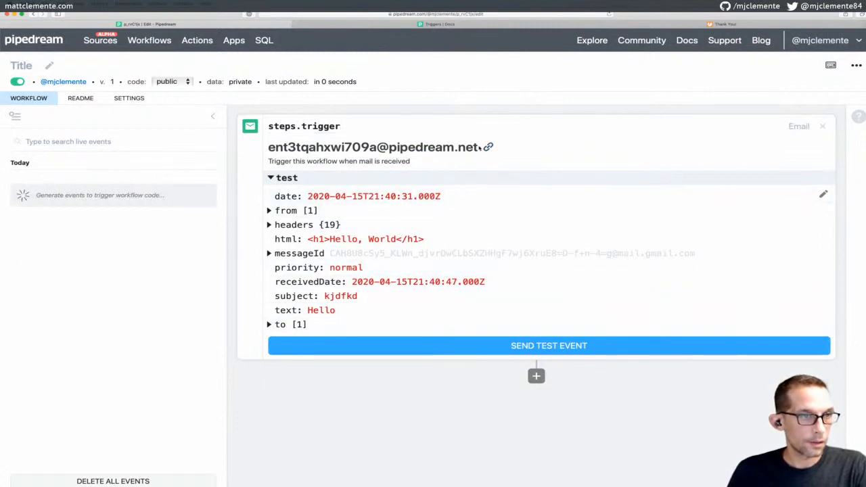
mouse_move(479, 147)
left_mouse_down()
mouse_move(302, 147)
mouse_move(478, 148)
left_mouse_up()
left_click(298, 148)
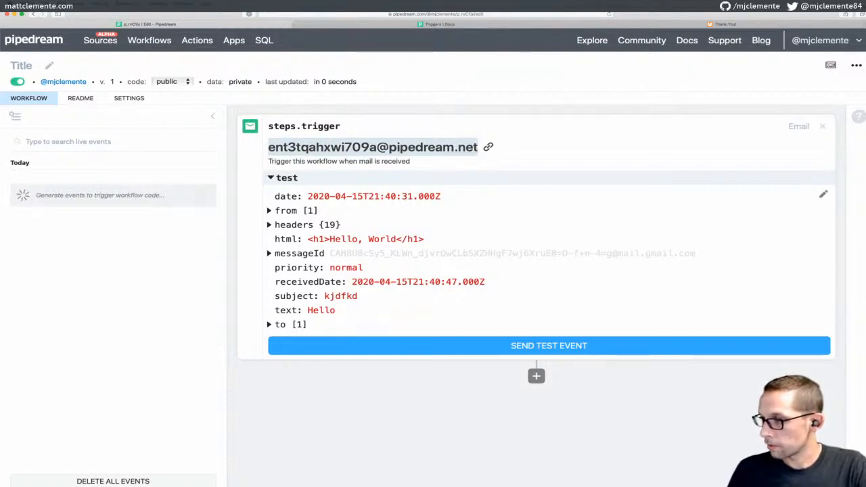
key("super+Tab")
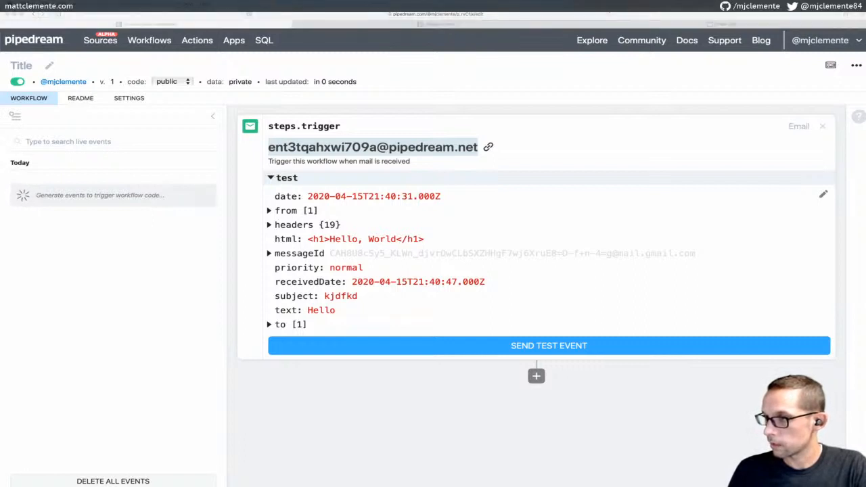
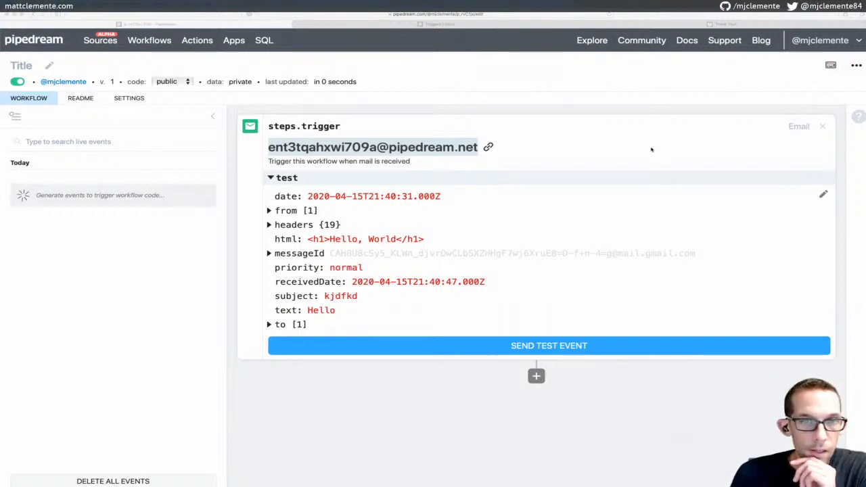
Open the p_rvC1jx workflow and load its 5:35:00 PM email event, subject 'We're streaming this'
left_click(652, 149)
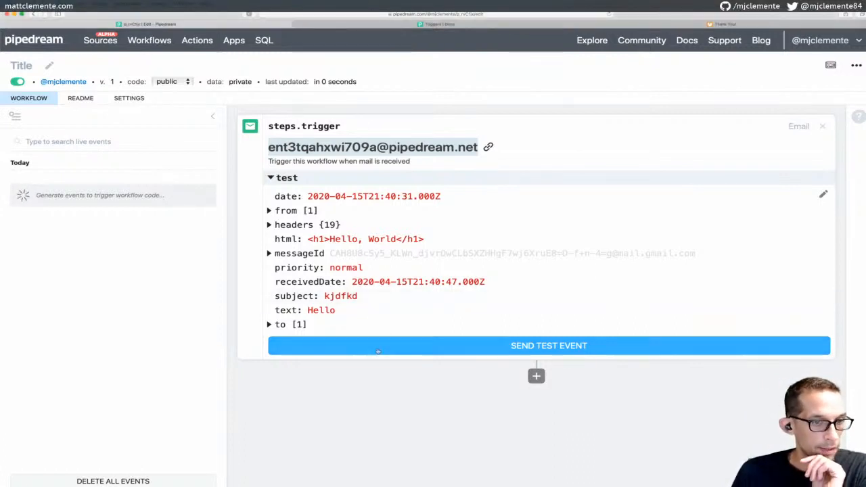
left_click(150, 41)
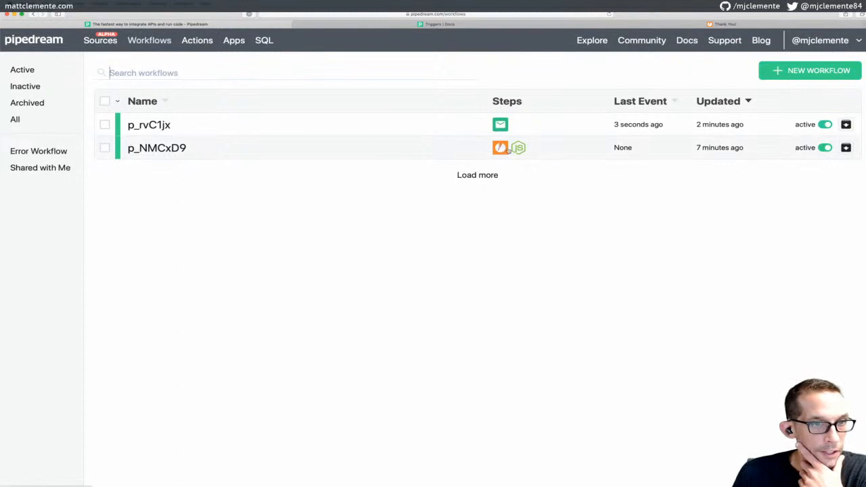
left_click(162, 121)
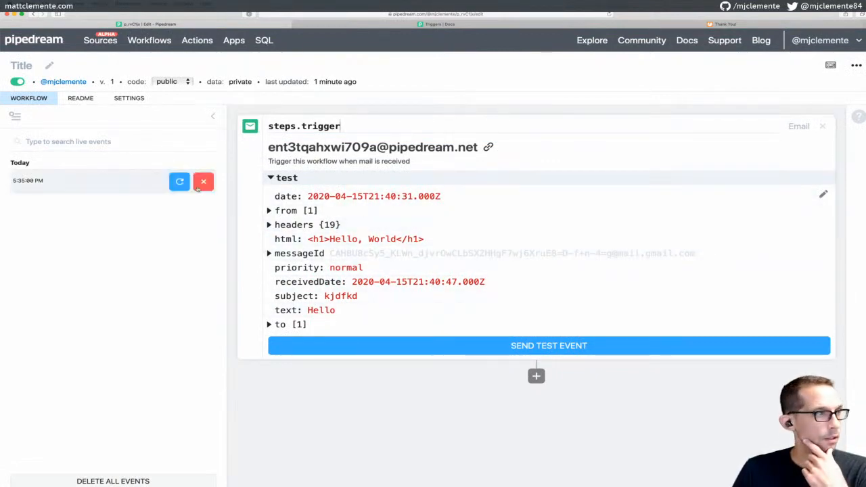
left_click(76, 183)
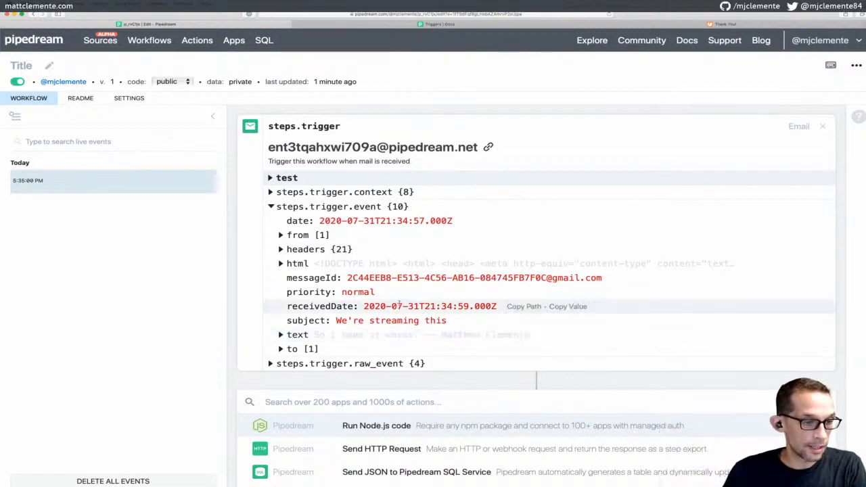
Add the Google Sheets 'Add a Row to a Sheet' action (add_new_row_to_sheet) below the email trigger
scroll(408, 297, "down", 1)
scroll(408, 298, "down", 5)
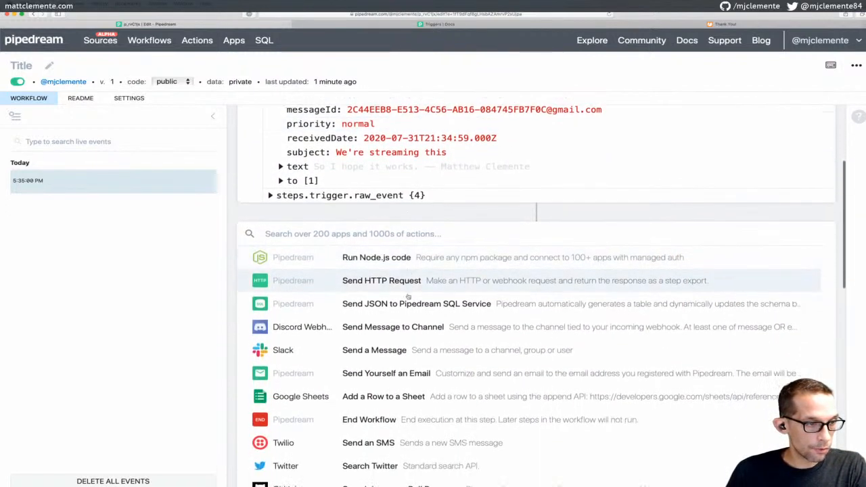
scroll(408, 296, "down", 2)
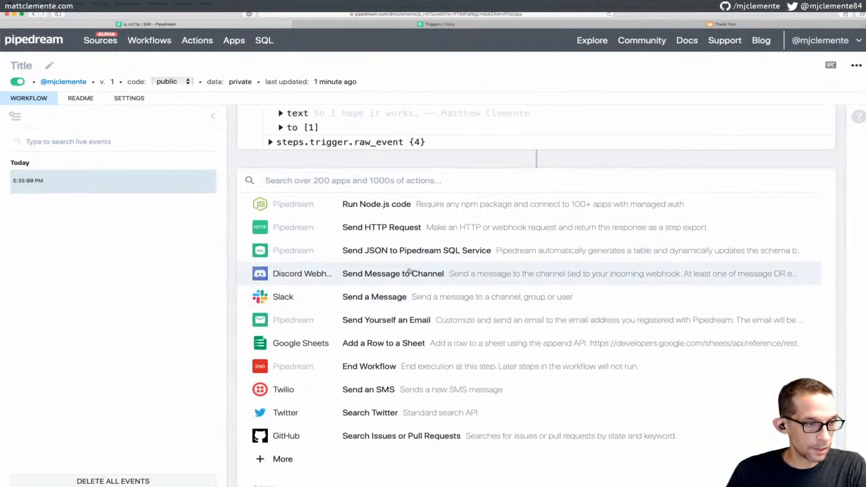
scroll(410, 271, "down", 1)
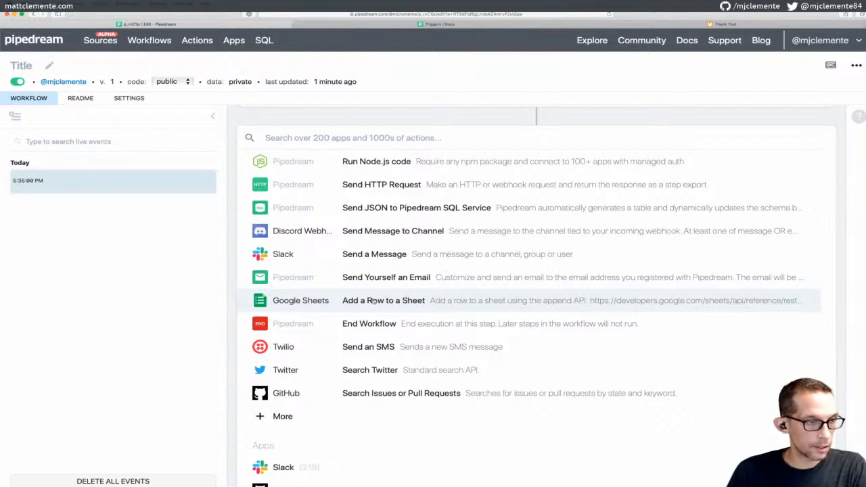
scroll(373, 301, "up", 1)
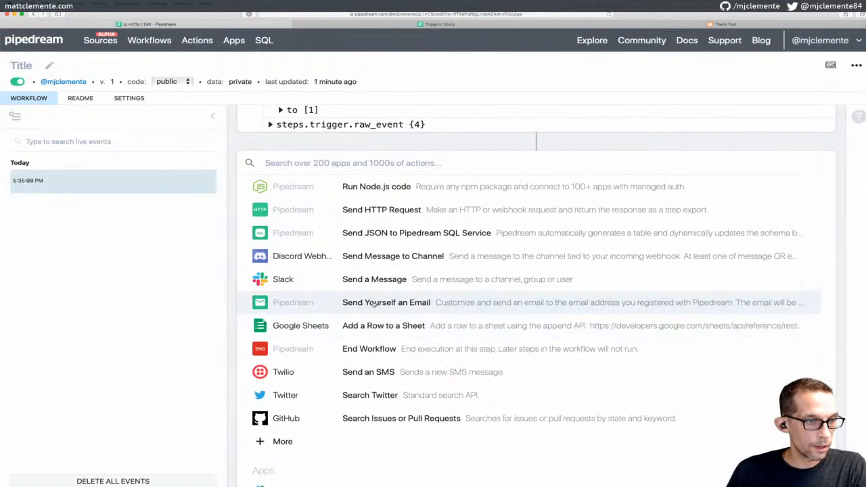
left_click(370, 326)
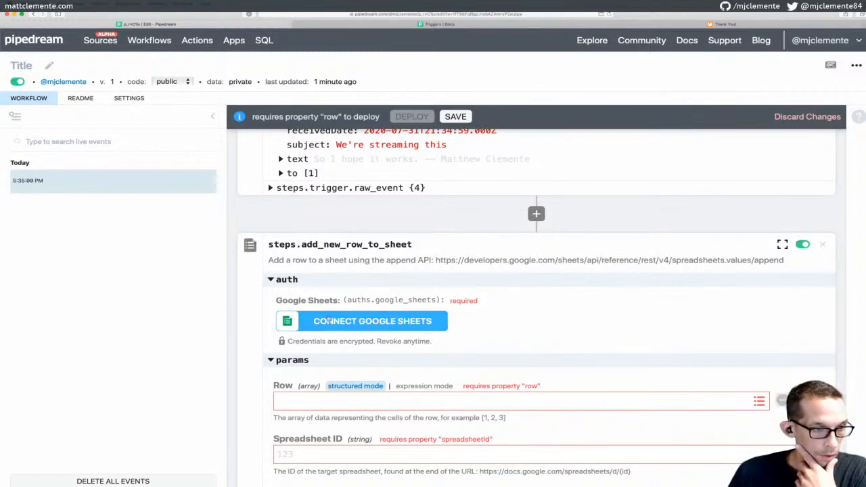
Connect a Google account to the Google Sheets step through the authorisation pop-up
left_click(320, 321)
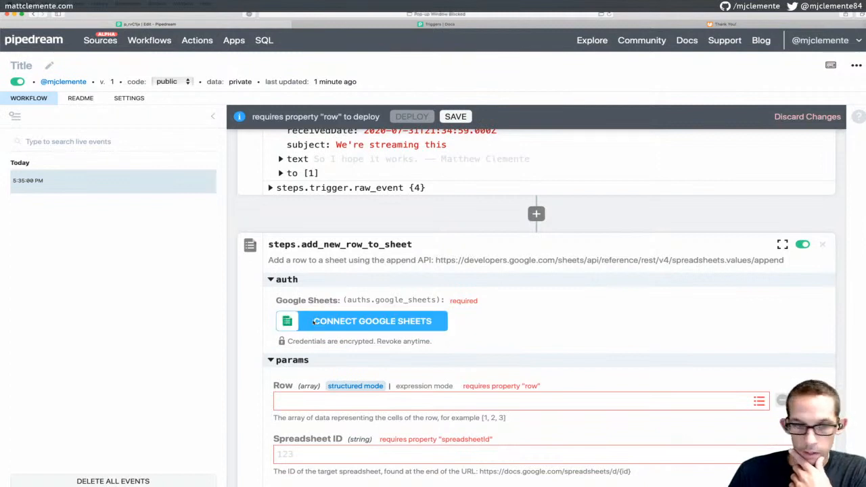
left_click(325, 323)
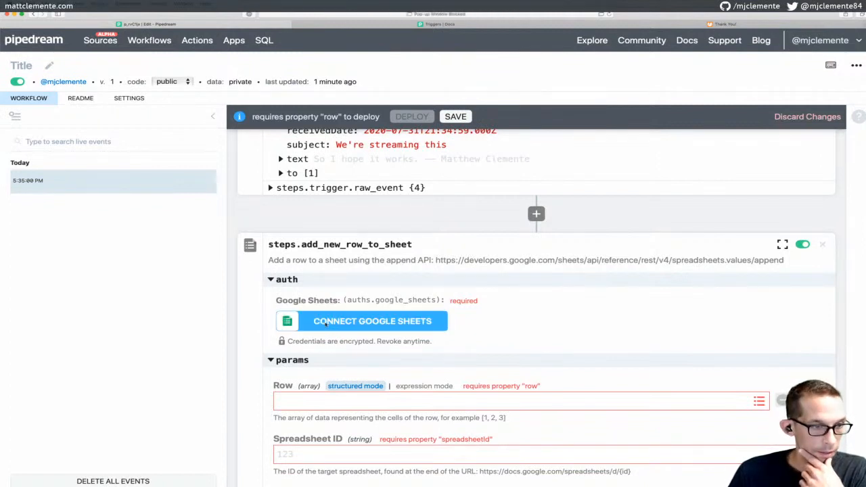
left_click(325, 324)
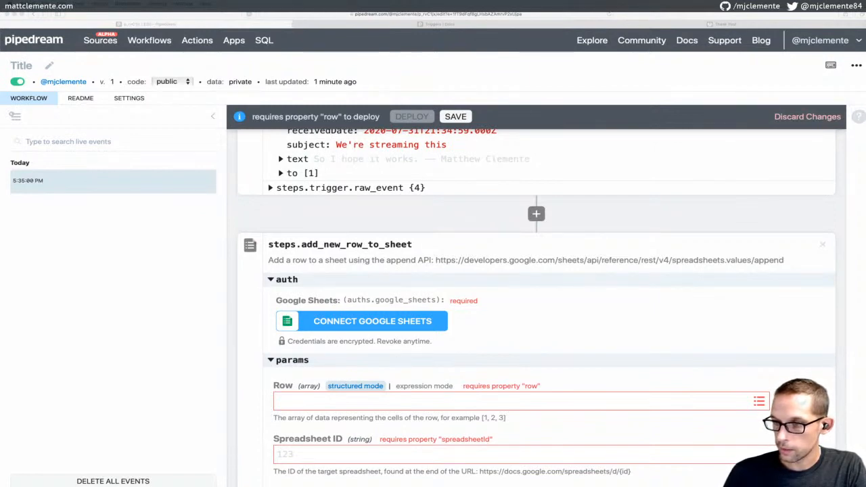
left_click(587, 328)
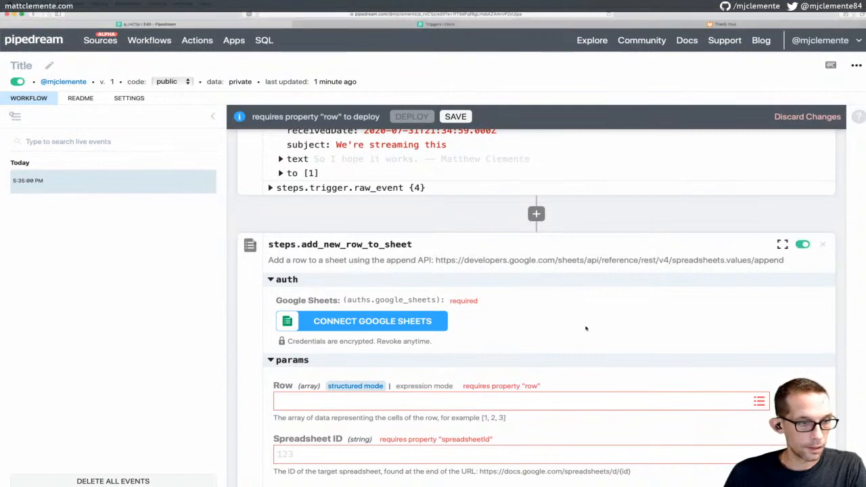
key("super+Tab")
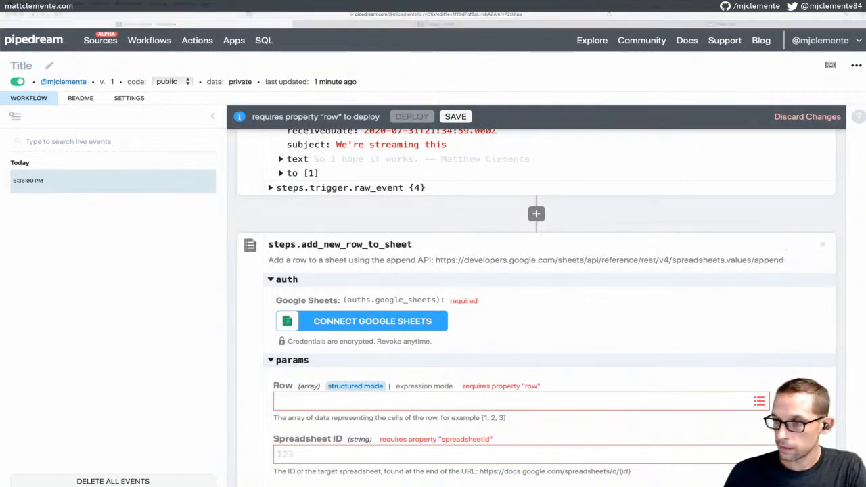
left_click(571, 314)
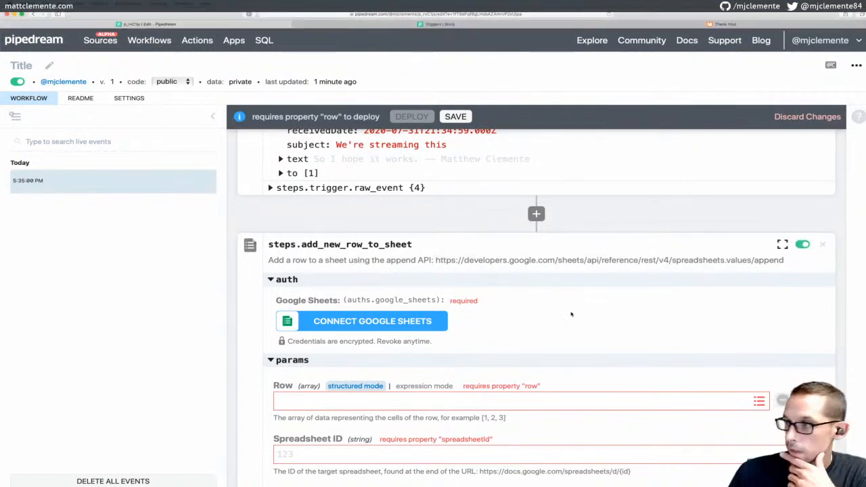
scroll(571, 314, "down", 2)
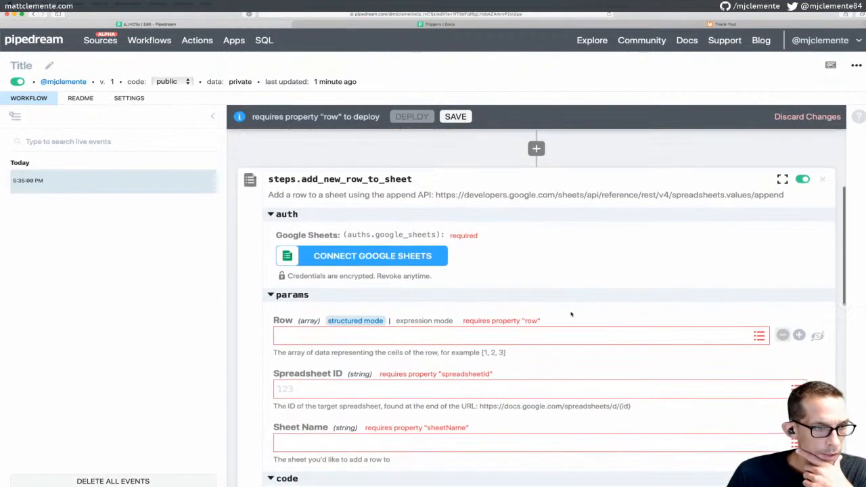
Save the workflow as version 2
key("super+Tab")
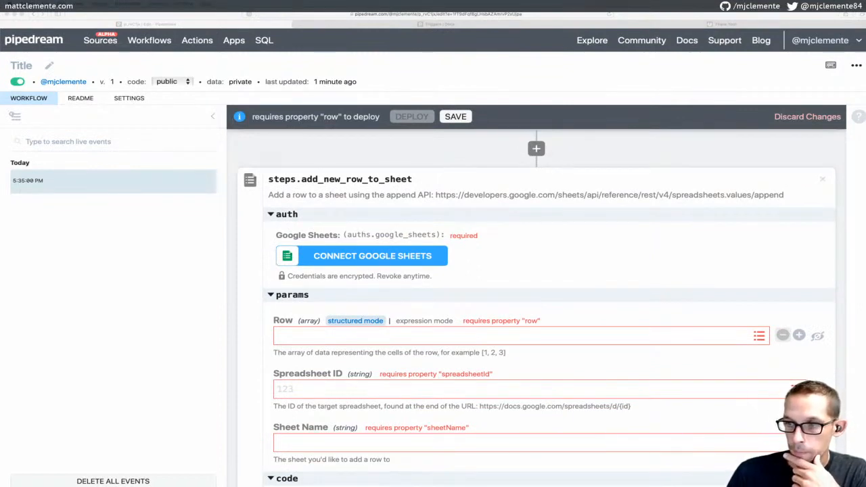
key("super+Tab")
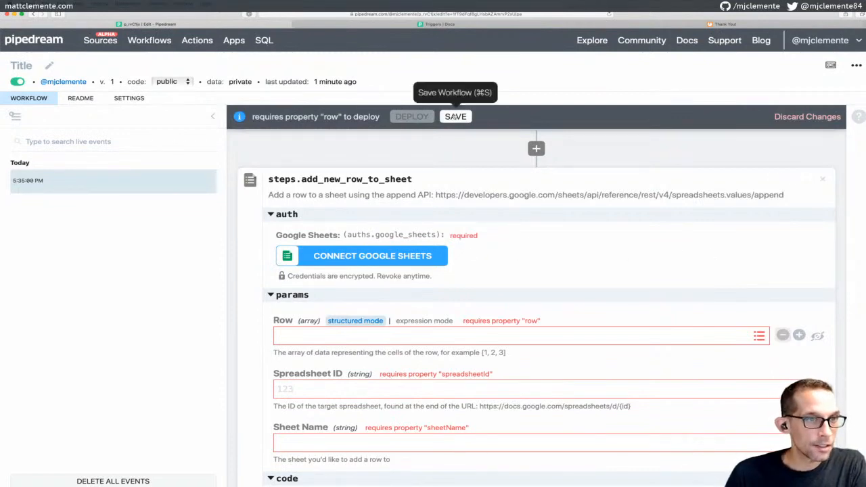
left_click(456, 116)
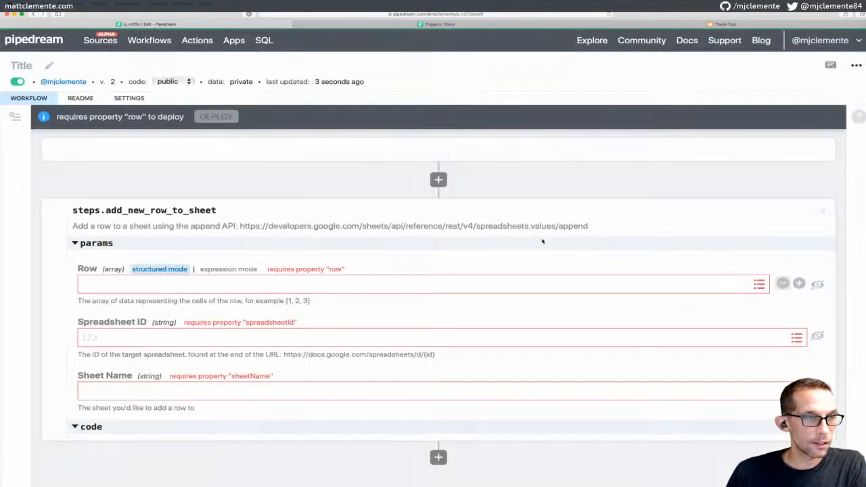
scroll(383, 261, "down", 3)
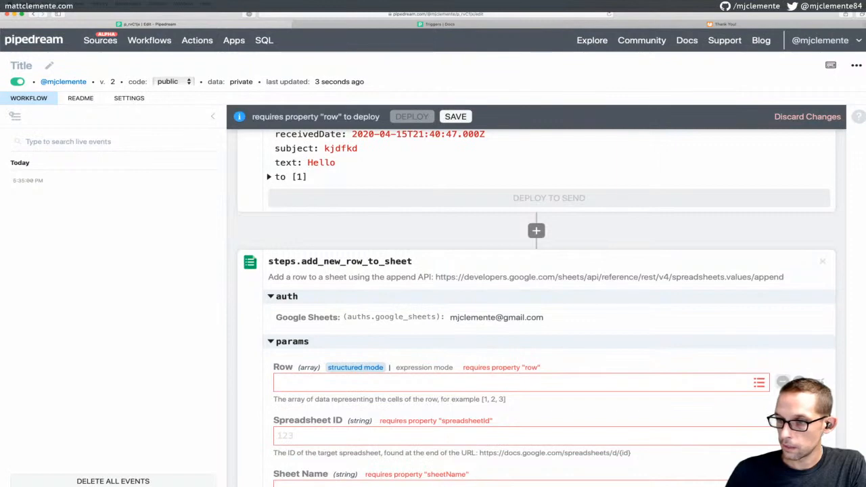
Set the add-row step's Row parameter to [1,2,3]
key("super+Tab")
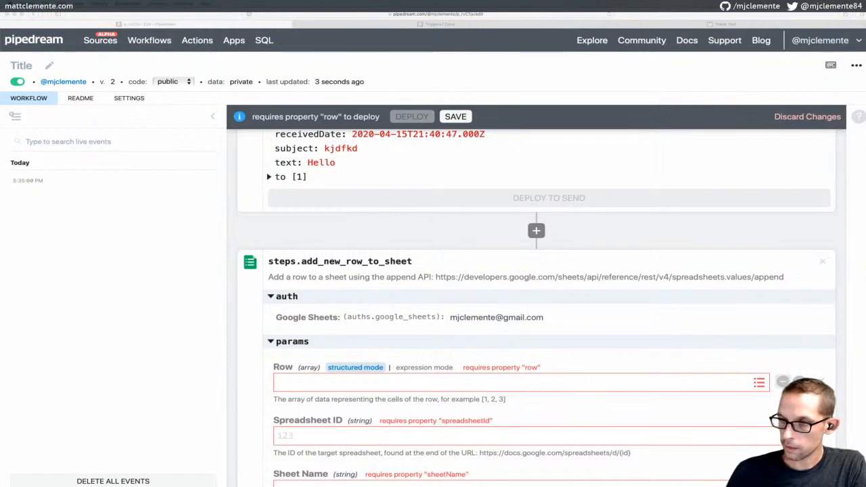
key("super+Tab")
scroll(614, 298, "down", 3)
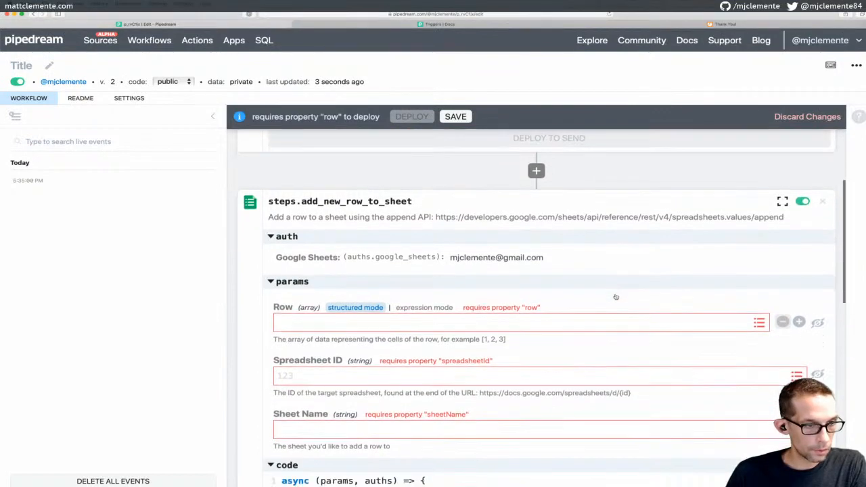
scroll(438, 250, "down", 1)
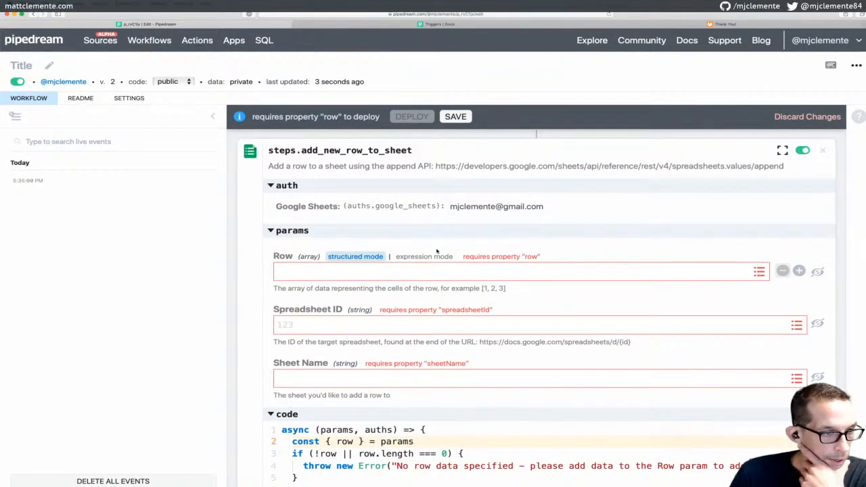
scroll(436, 251, "down", 1)
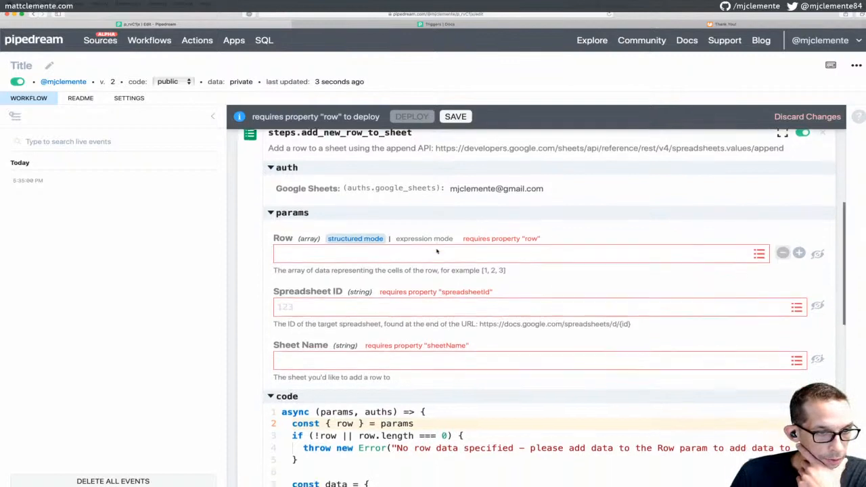
left_click(431, 240)
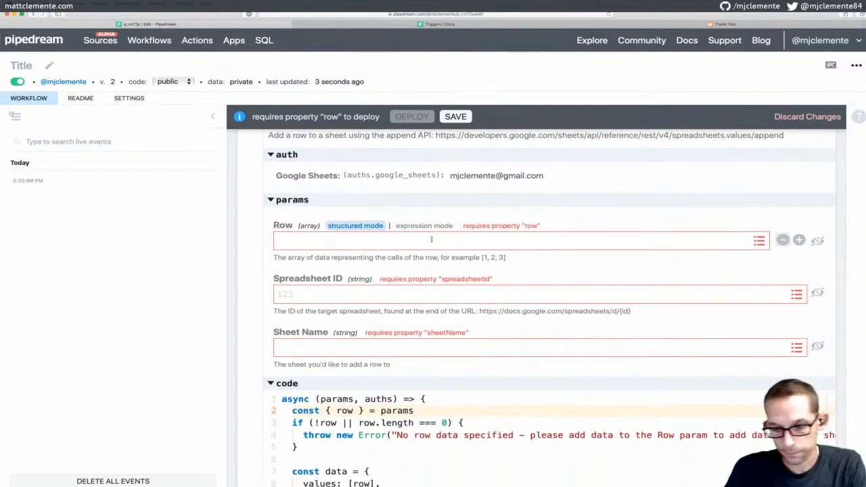
type("[]")
key("Left")
type("1")
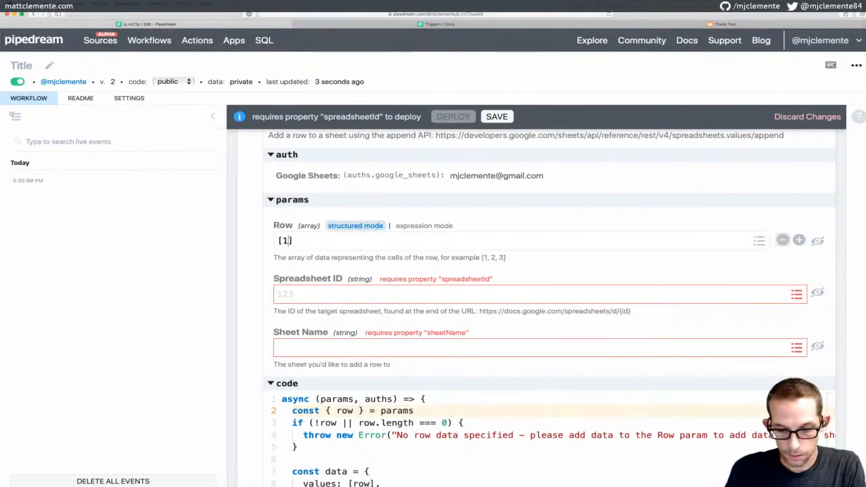
type(",2,3")
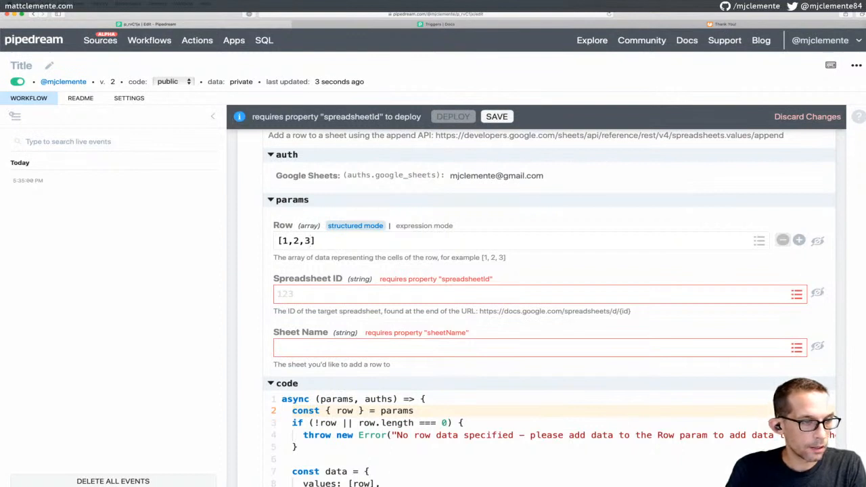
Bring up the Jotform 'Thank You!' confirmation tab
scroll(431, 237, "up", 1)
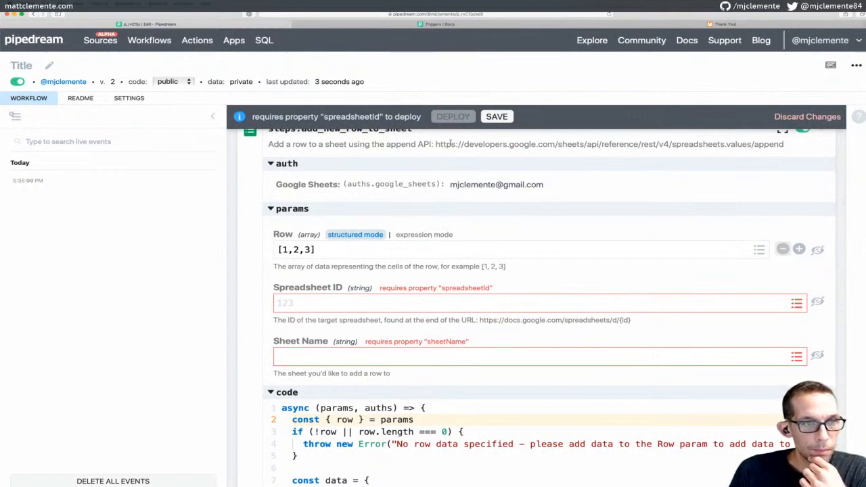
scroll(414, 219, "down", 1)
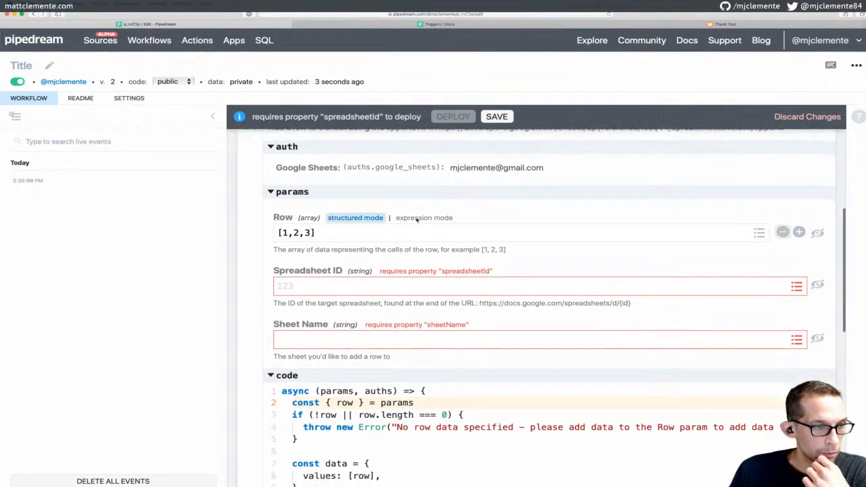
left_click(398, 286)
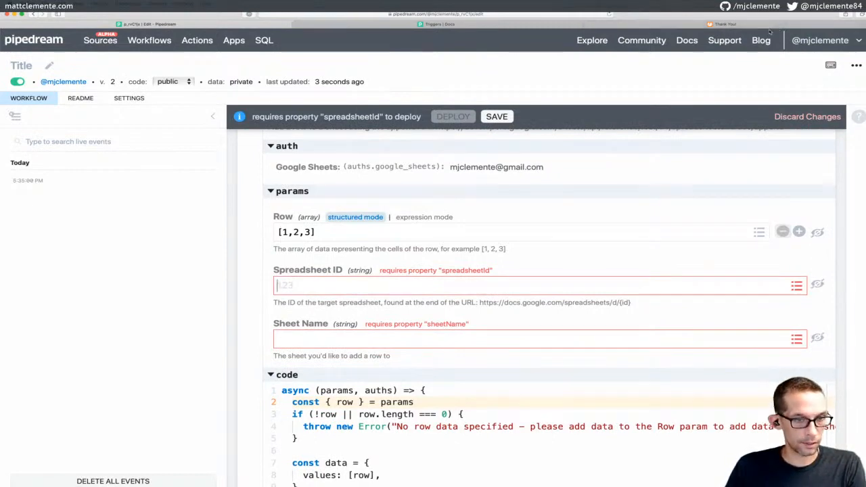
left_click(770, 27)
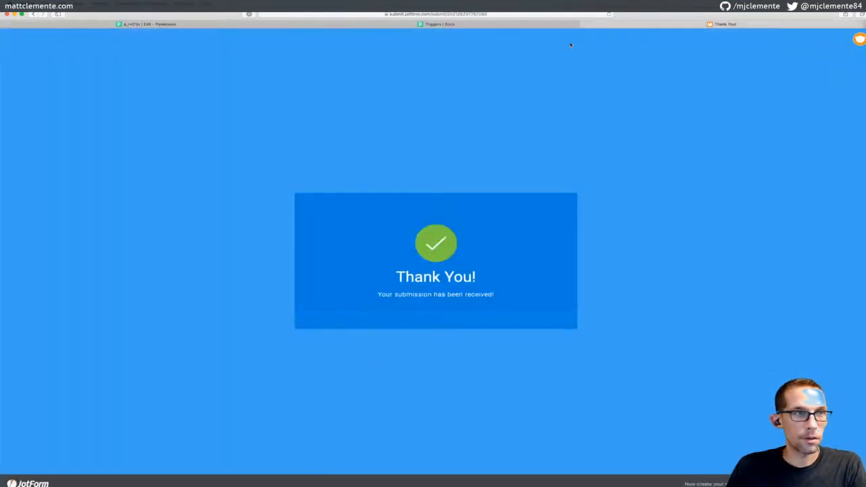
Return to the Pipedream tab showing the add-row step with empty Spreadsheet ID and Sheet Name
left_click(180, 25)
key("super+n")
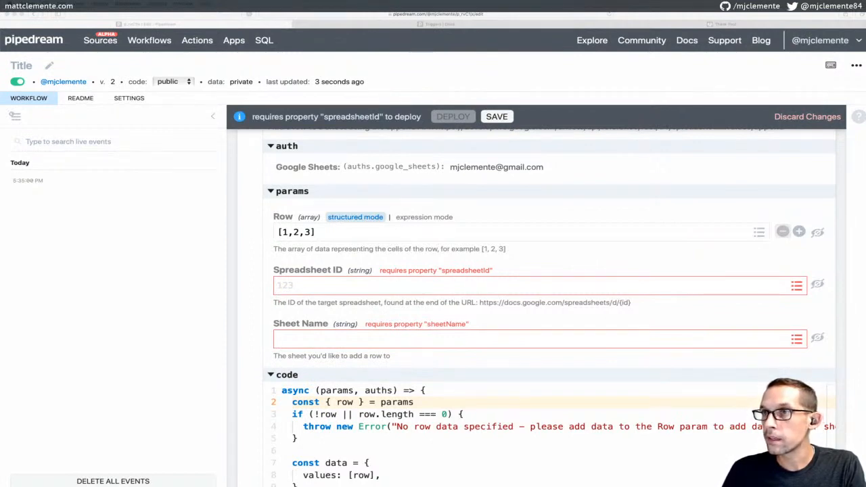
Paste the spreadsheet ID and the Sheet Name 'Test-Pipedream' into the add-row step
left_click(323, 285)
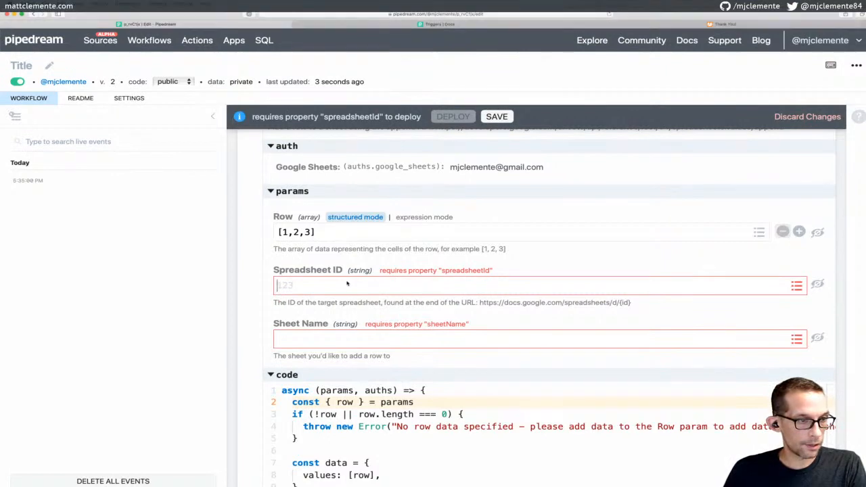
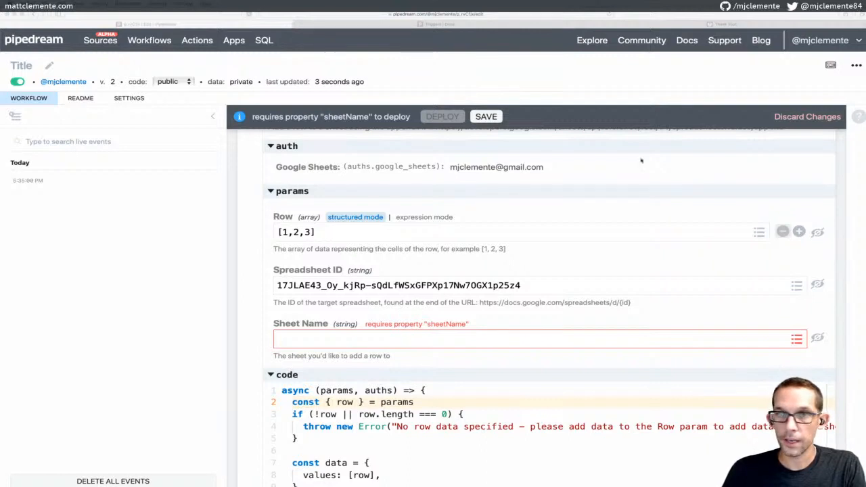
left_click(368, 333)
type("Test-Pipedream")
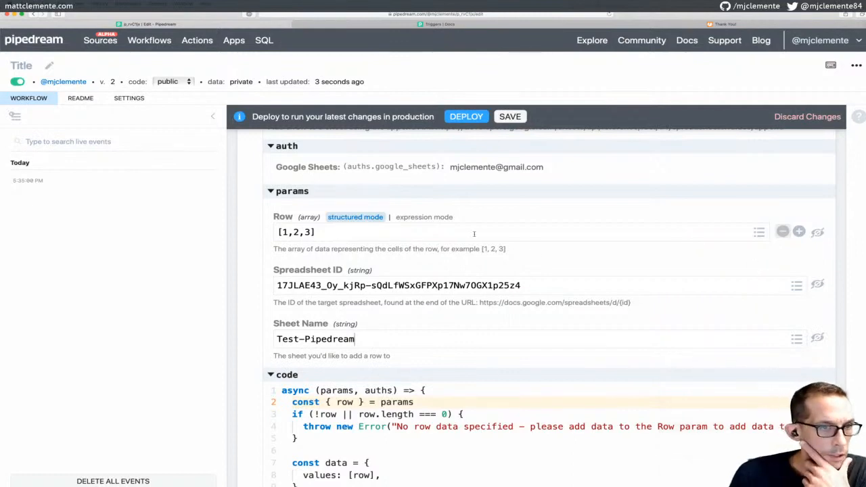
scroll(475, 236, "up", 2)
scroll(475, 236, "down", 1)
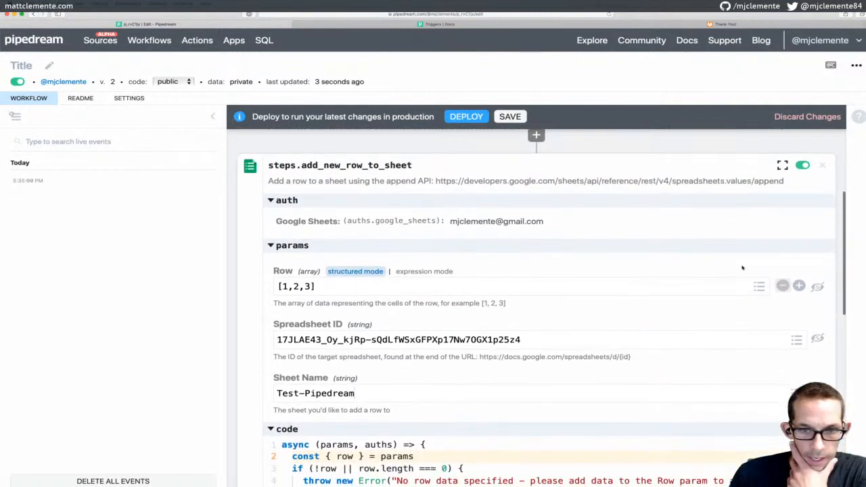
Clear the Row value and toggle its input between expression and structured mode
left_click(640, 286)
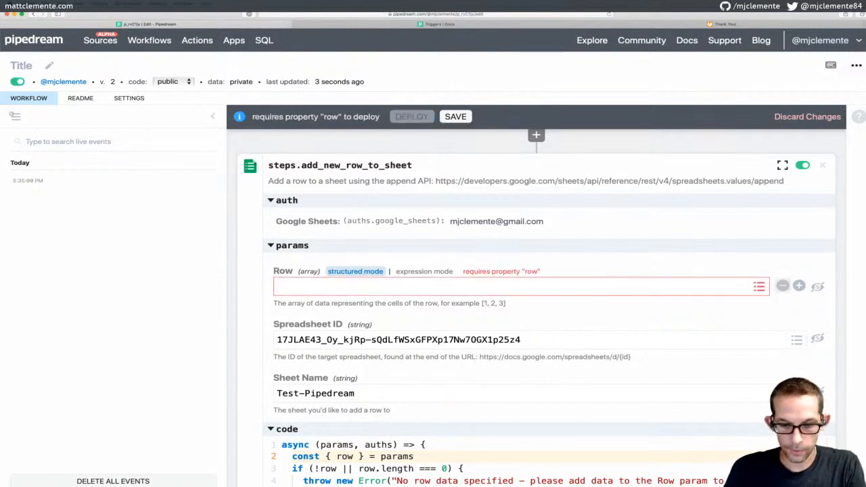
type("[")
key("BackSpace")
scroll(532, 281, "up", 1)
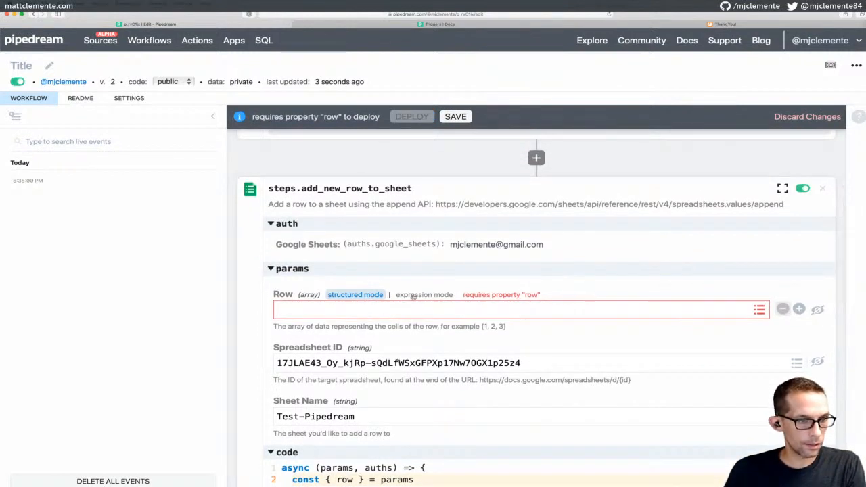
left_click(414, 296)
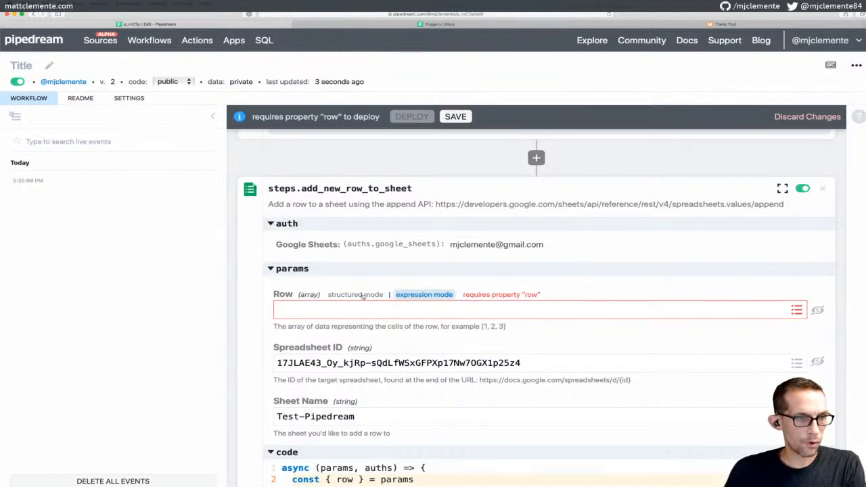
left_click(356, 296)
scroll(358, 296, "up", 5)
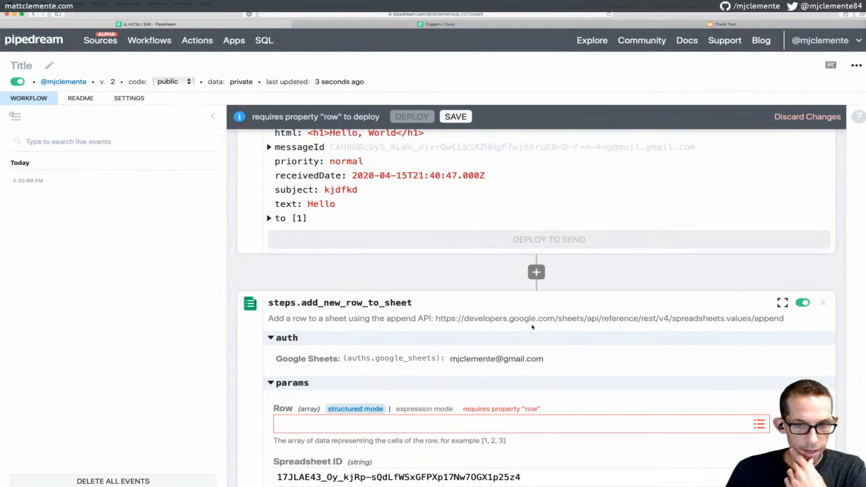
scroll(532, 327, "down", 3)
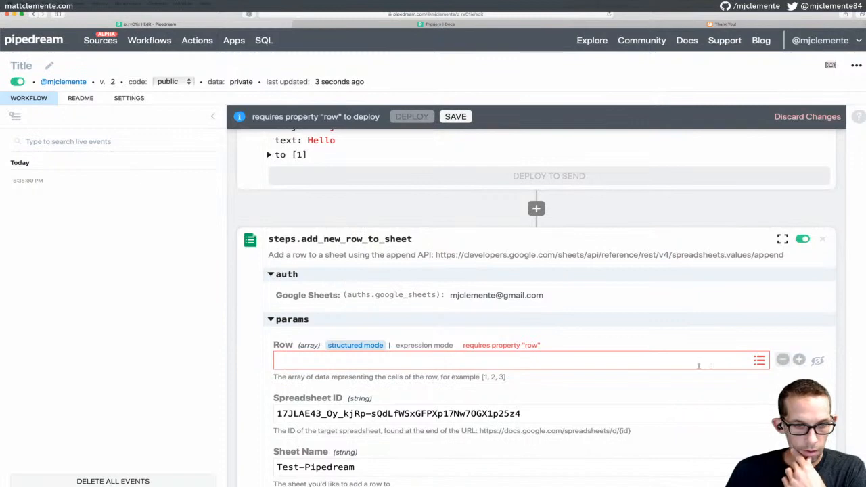
Toggle Row's mode again and begin typing '[1,2,3' in the Row field
left_click(647, 361)
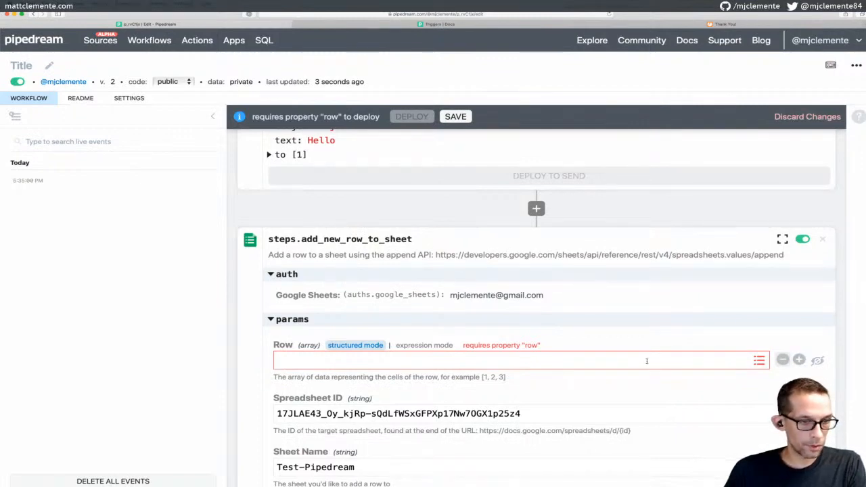
scroll(647, 360, "down", 4)
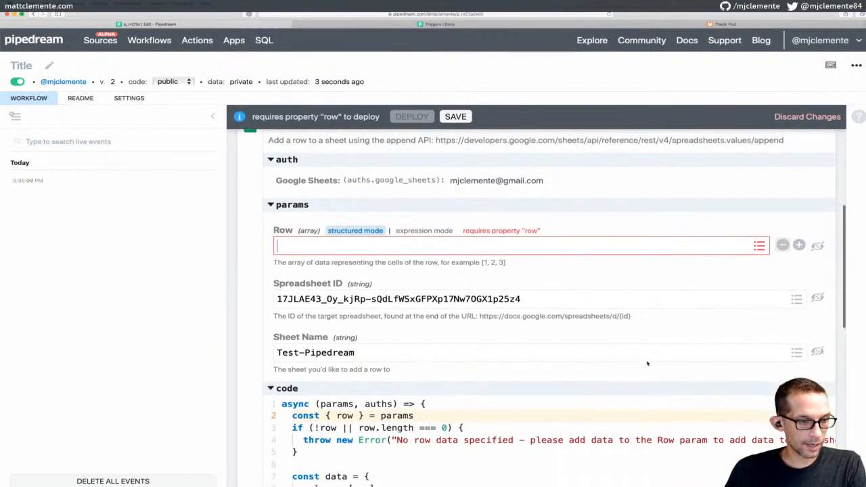
scroll(647, 363, "up", 1)
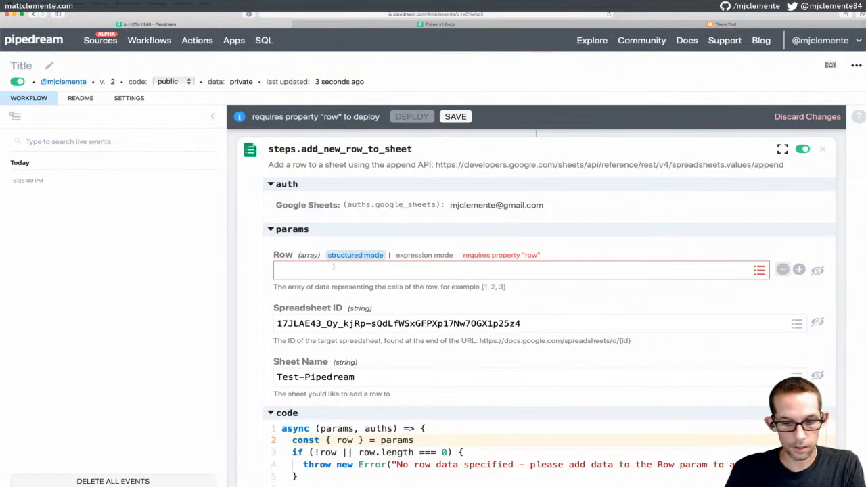
left_click(413, 256)
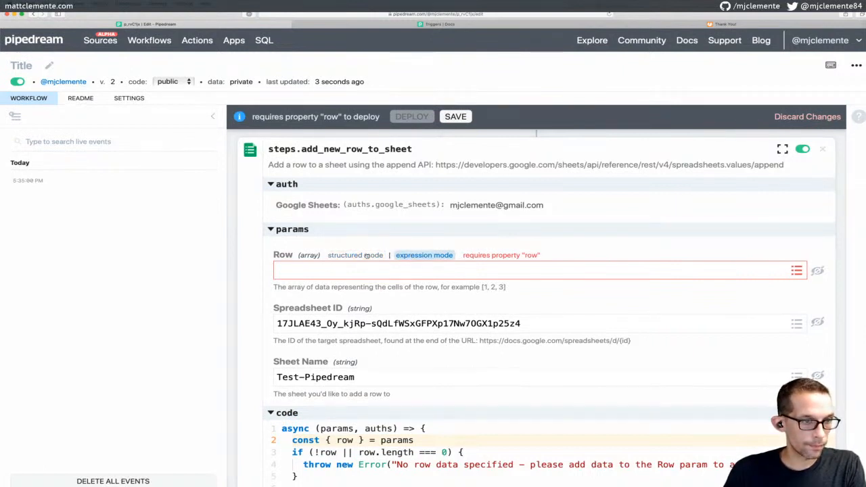
left_click(368, 256)
left_click(363, 272)
type("[")
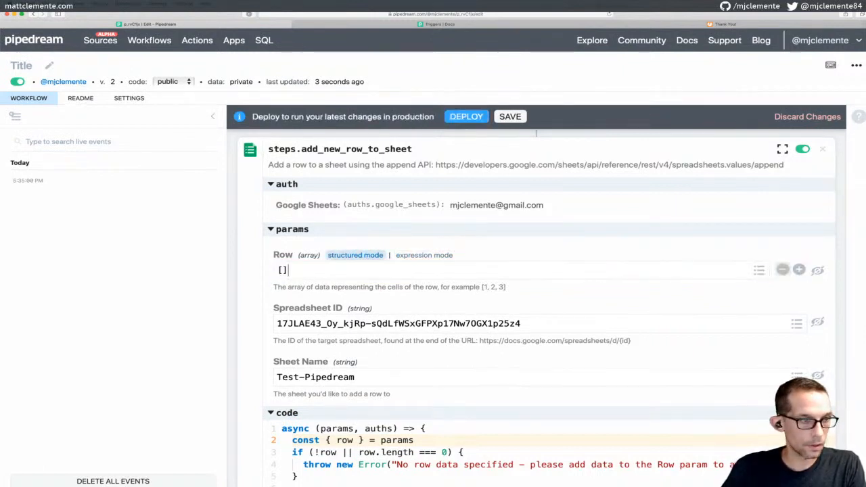
type("1,2,3")
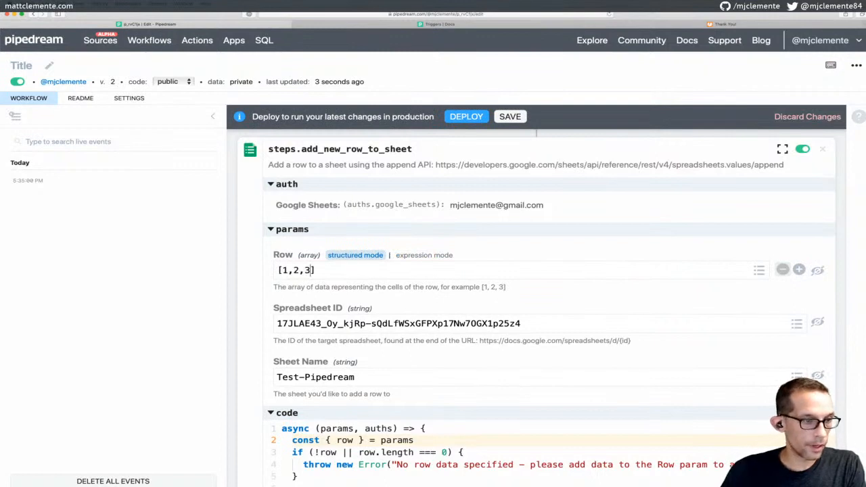
Scroll through the add-row step's code, then back up to the steps.trigger test email data
scroll(440, 242, "down", 3)
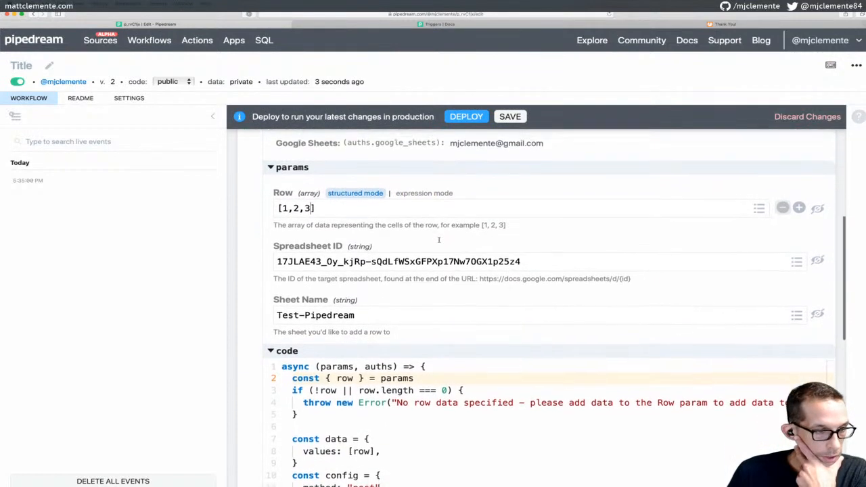
scroll(440, 242, "down", 1)
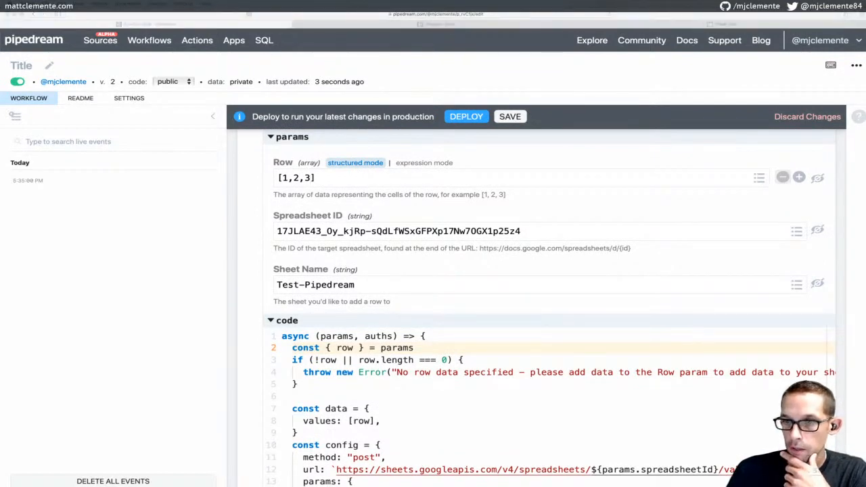
scroll(455, 353, "down", 3)
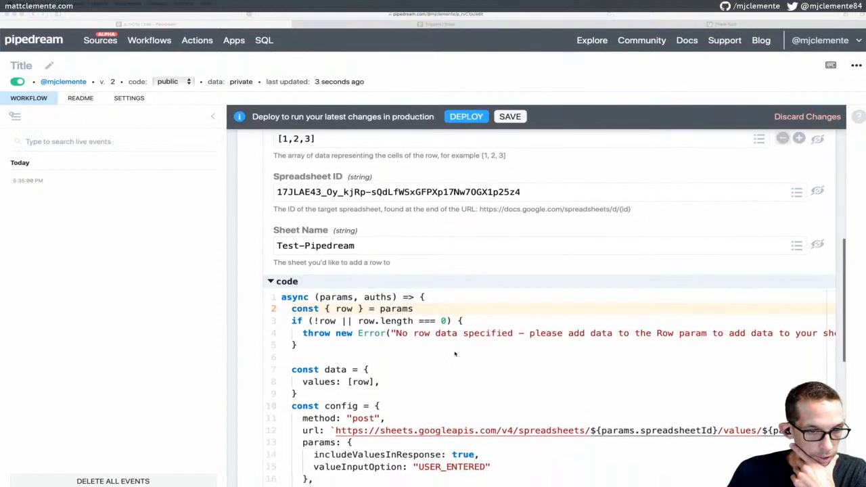
scroll(455, 353, "down", 4)
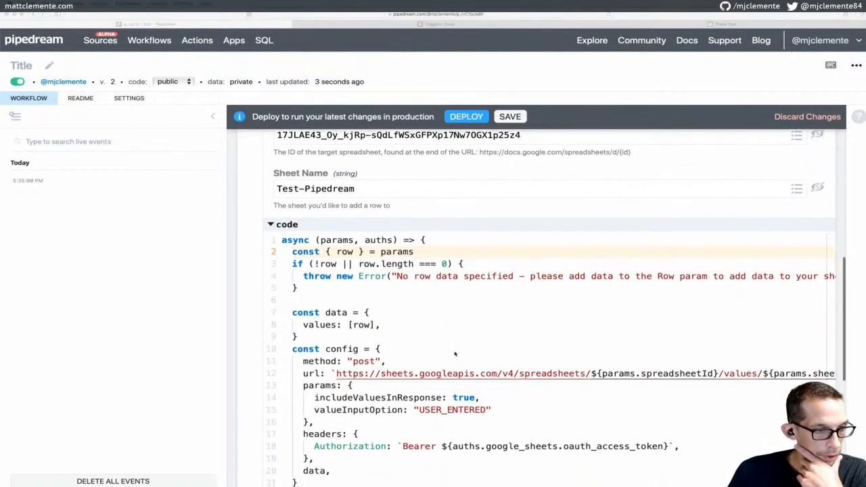
scroll(455, 353, "down", 2)
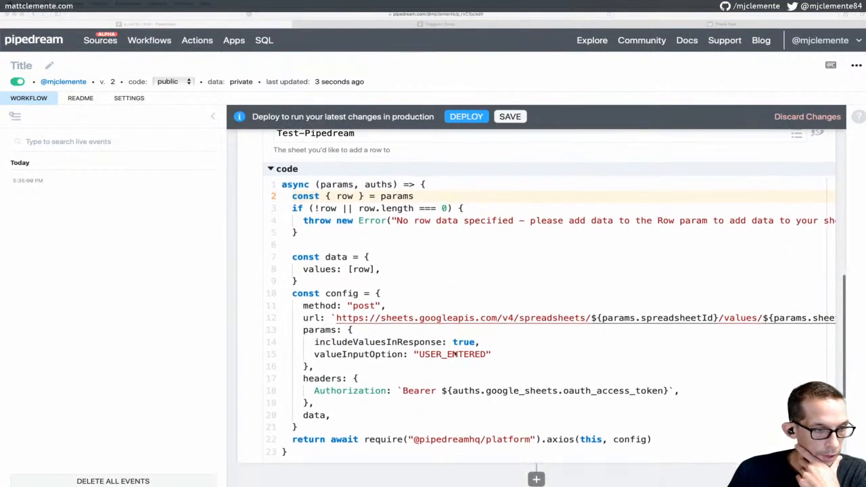
scroll(455, 354, "down", 1)
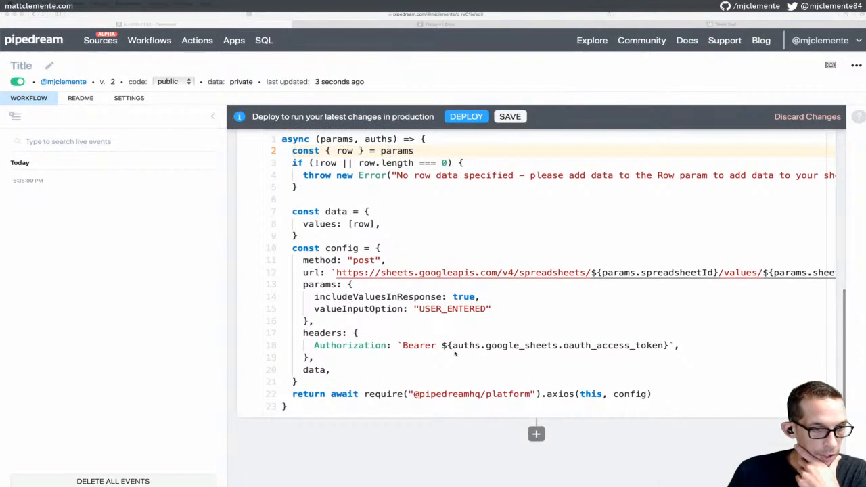
scroll(455, 354, "up", 3)
scroll(455, 353, "up", 12)
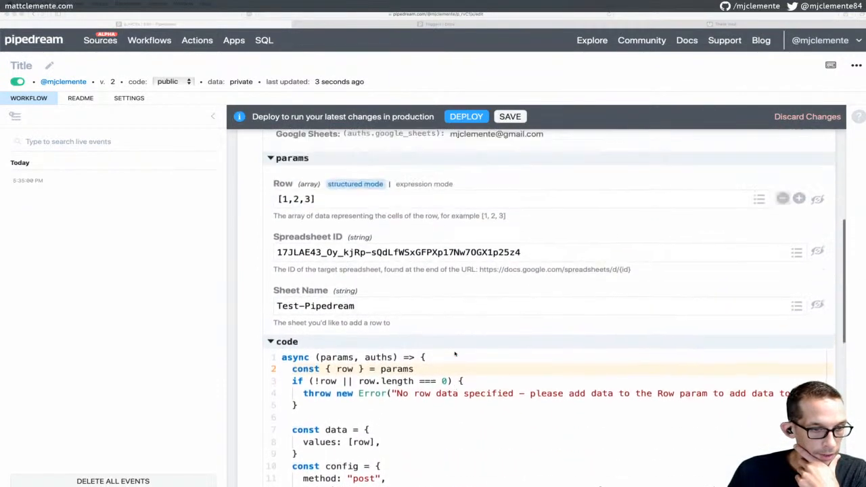
scroll(455, 353, "down", 2)
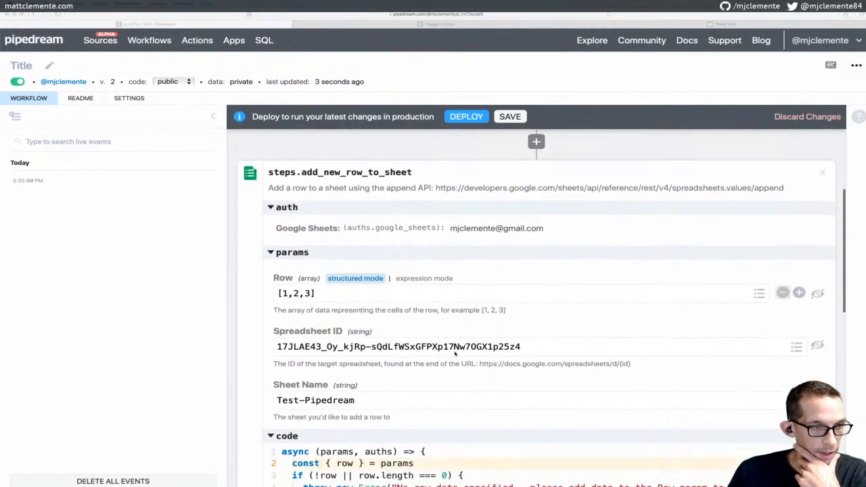
scroll(448, 302, "up", 10)
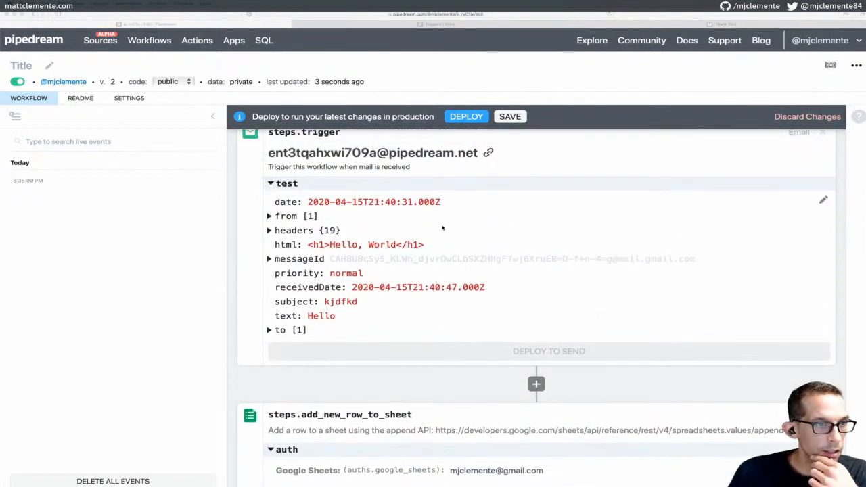
scroll(449, 232, "up", 1)
scroll(442, 228, "down", 1)
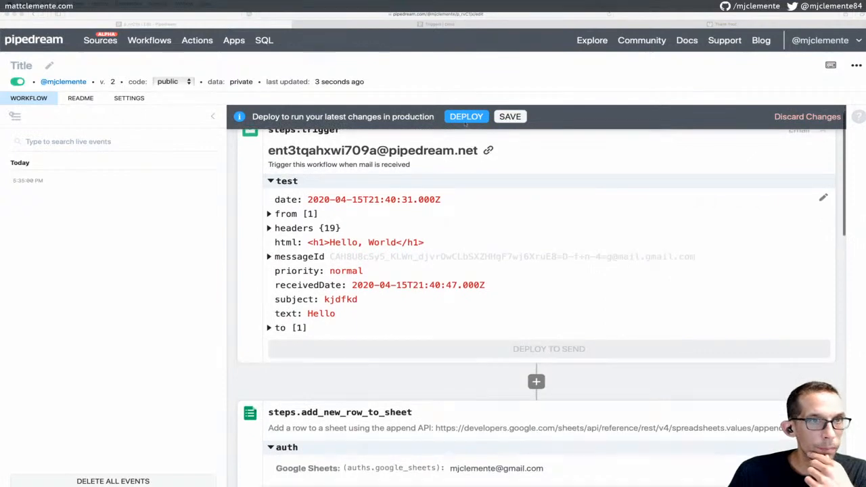
Open the Pipedream Triggers documentation and scroll through it
left_click(447, 23)
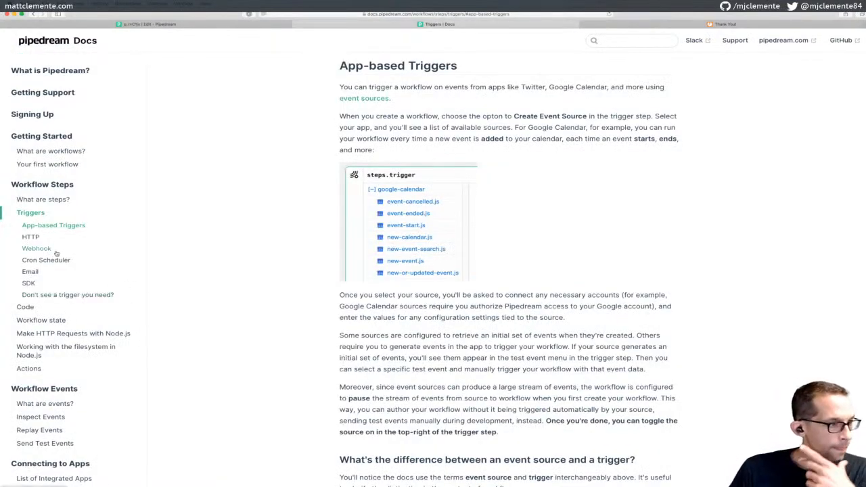
scroll(56, 253, "down", 1)
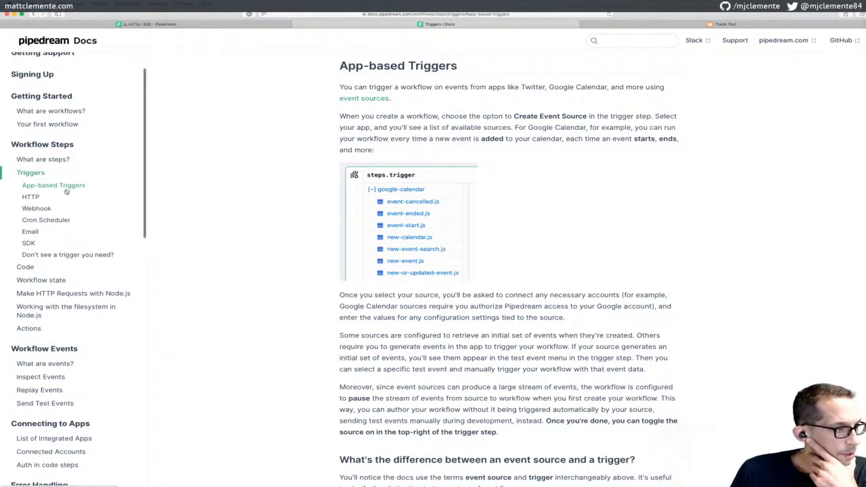
scroll(66, 191, "down", 4)
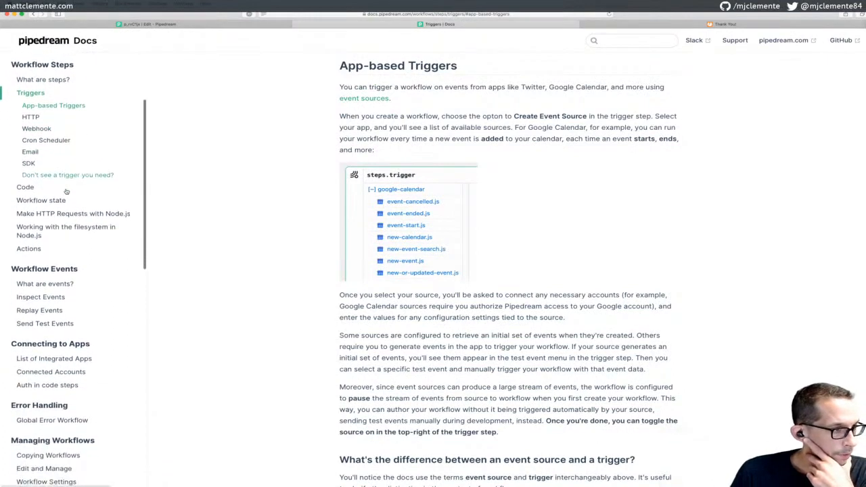
scroll(66, 191, "down", 4)
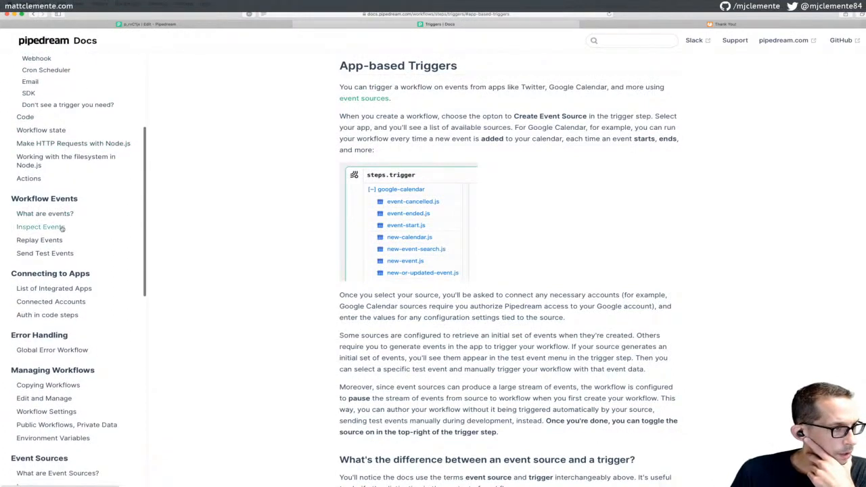
scroll(55, 229, "down", 1)
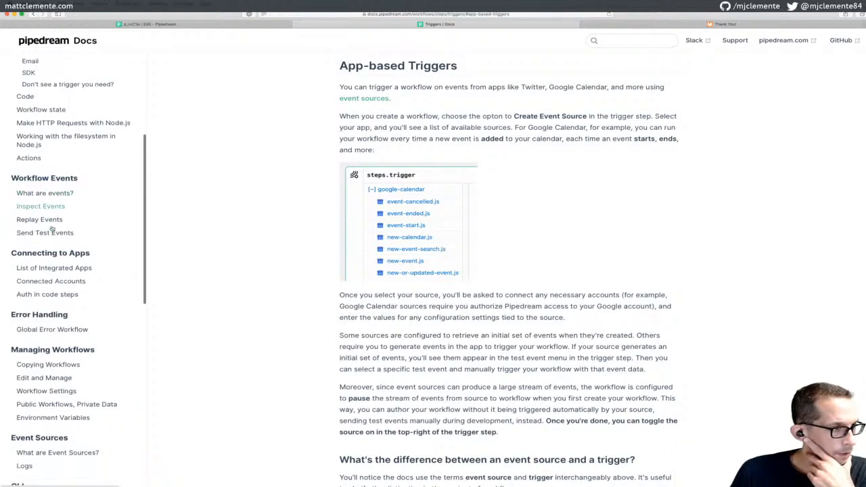
scroll(71, 233, "down", 5)
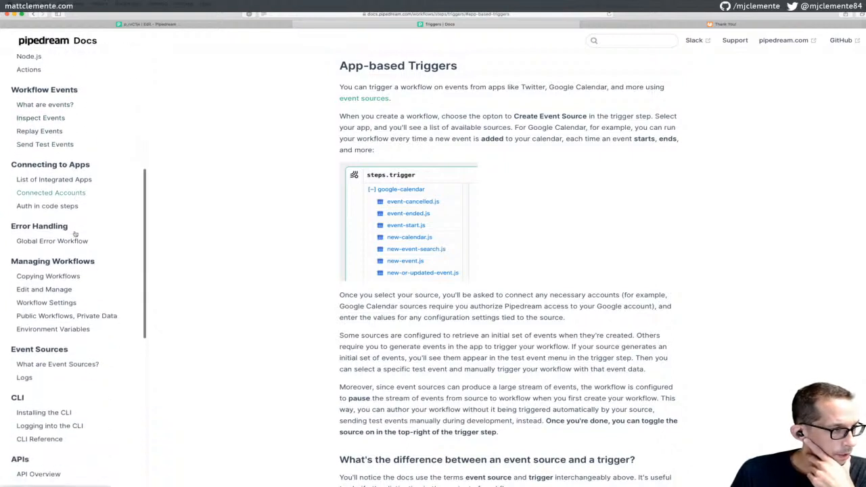
scroll(75, 234, "down", 2)
scroll(75, 234, "down", 1)
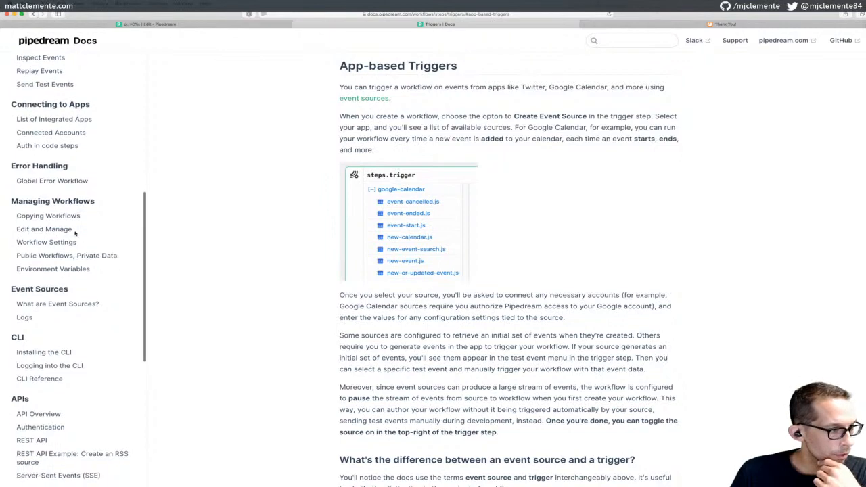
scroll(75, 234, "up", 9)
scroll(76, 232, "up", 4)
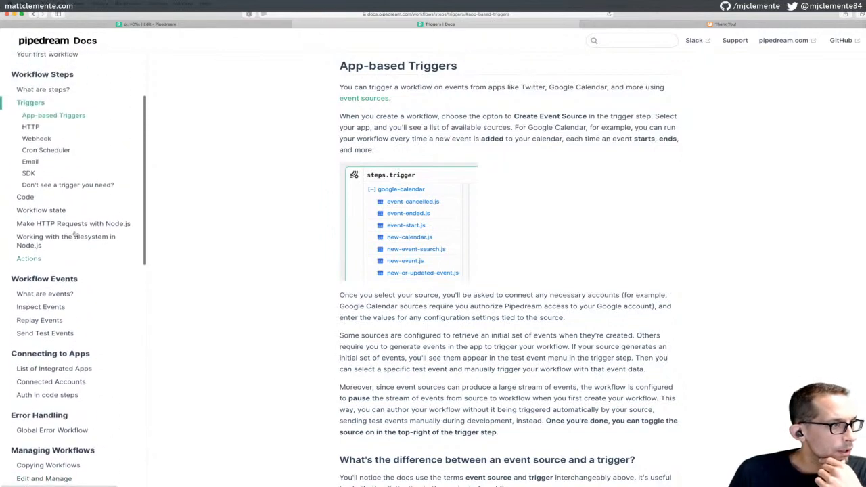
Open the Actions docs page at its 'Using Existing Actions' section
left_click(30, 282)
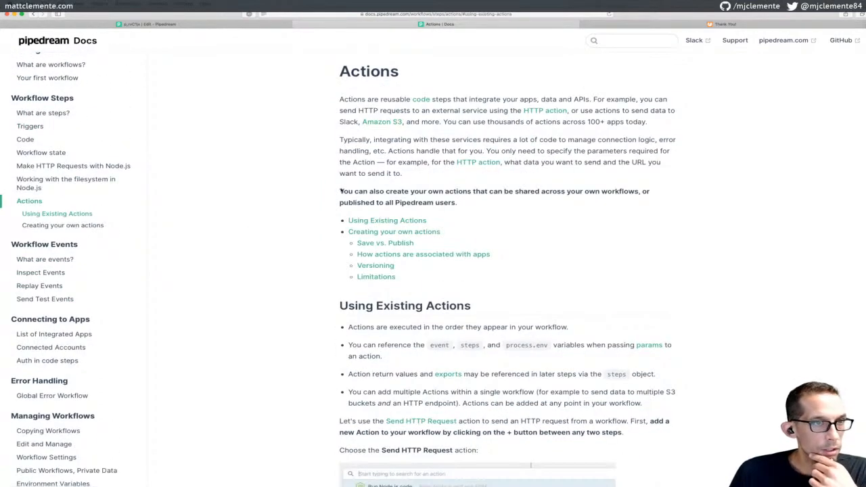
scroll(433, 167, "down", 5)
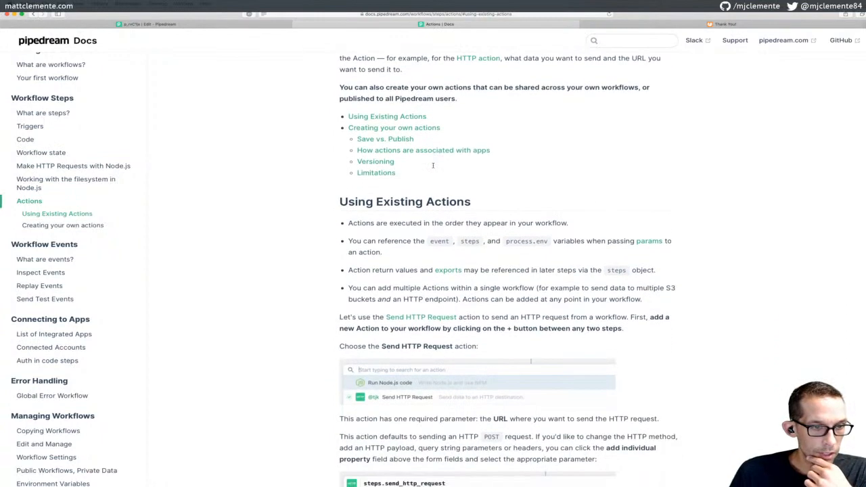
scroll(433, 168, "down", 2)
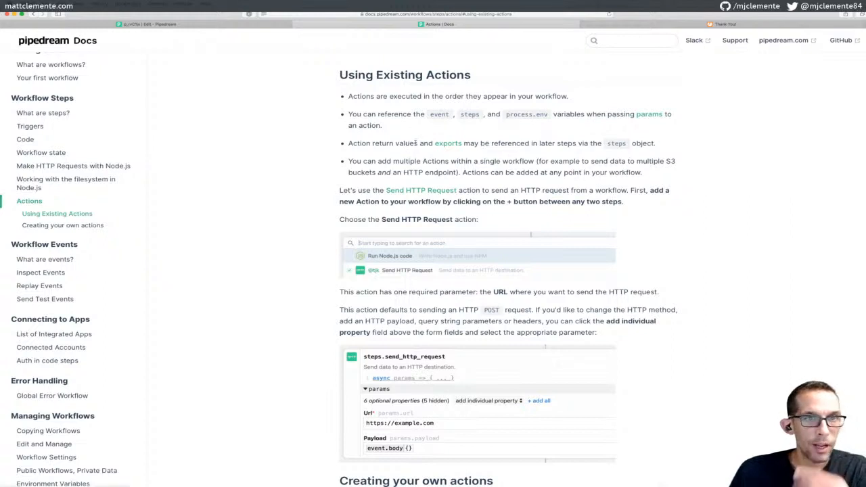
Back in the workflow editor, toggle the test event's raw JSON editor on and off
left_click(219, 26)
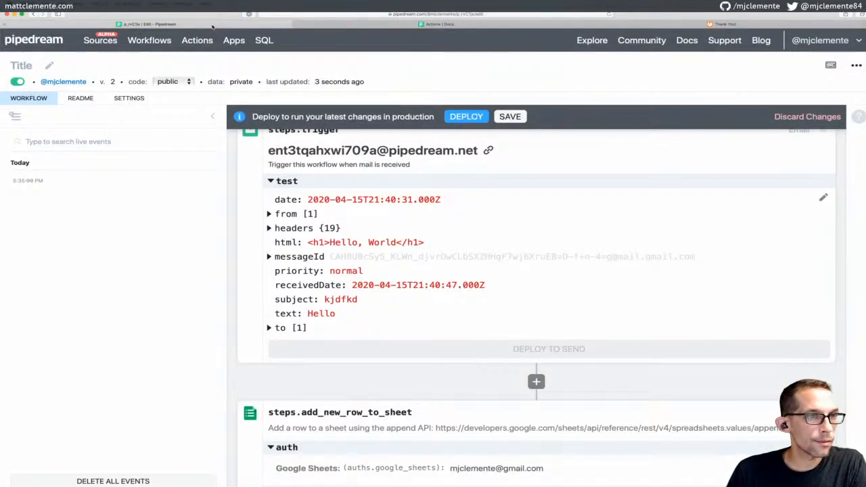
scroll(424, 224, "down", 1)
scroll(424, 223, "up", 1)
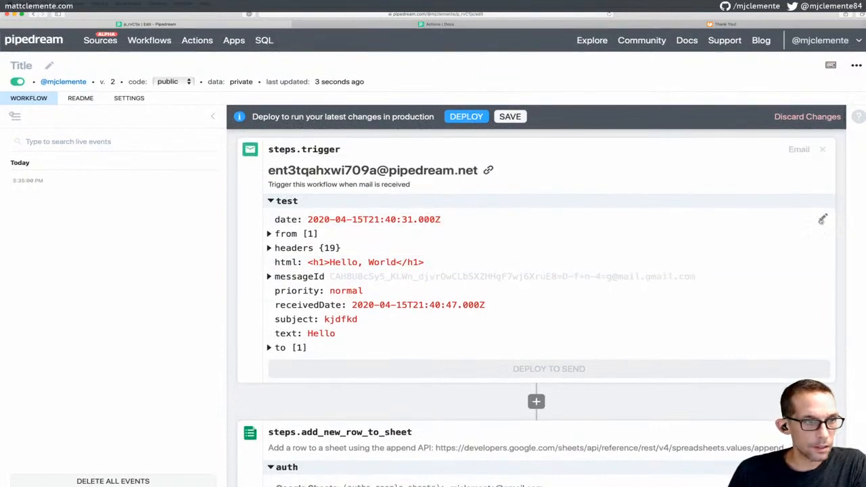
scroll(705, 256, "down", 2)
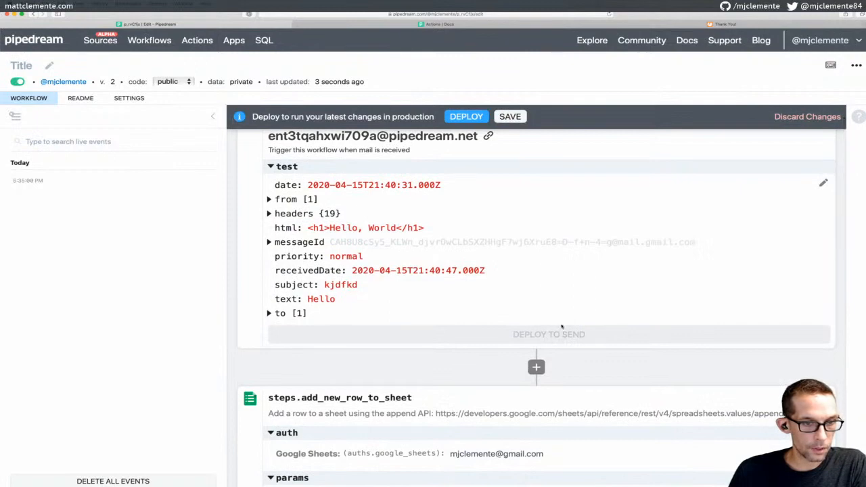
scroll(562, 330, "down", 1)
scroll(563, 303, "down", 2)
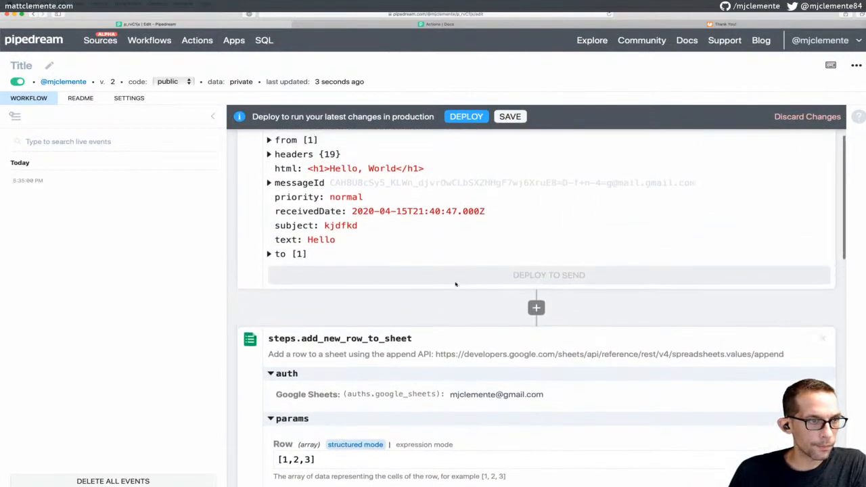
scroll(524, 291, "up", 1)
scroll(538, 291, "up", 2)
scroll(538, 292, "up", 1)
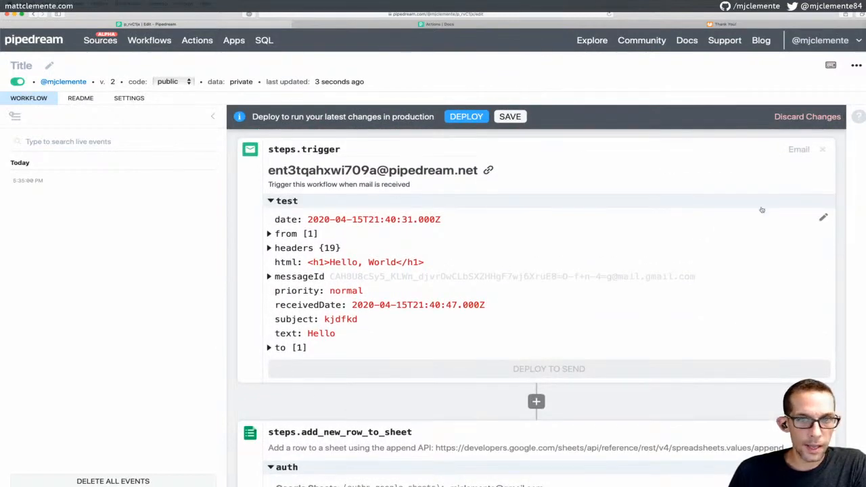
left_click(823, 218)
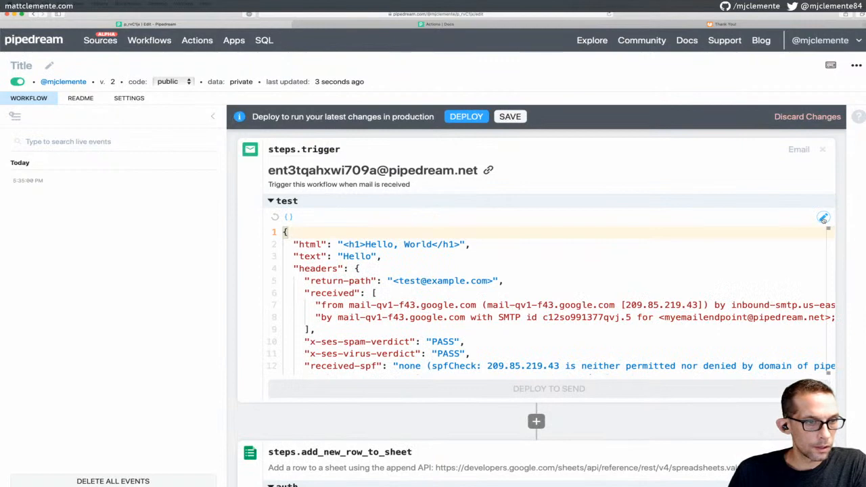
left_click(823, 218)
Expand and collapse the 'to' recipients, then review the add-row step's Row, Spreadsheet ID and Sheet Name
scroll(636, 203, "down", 3)
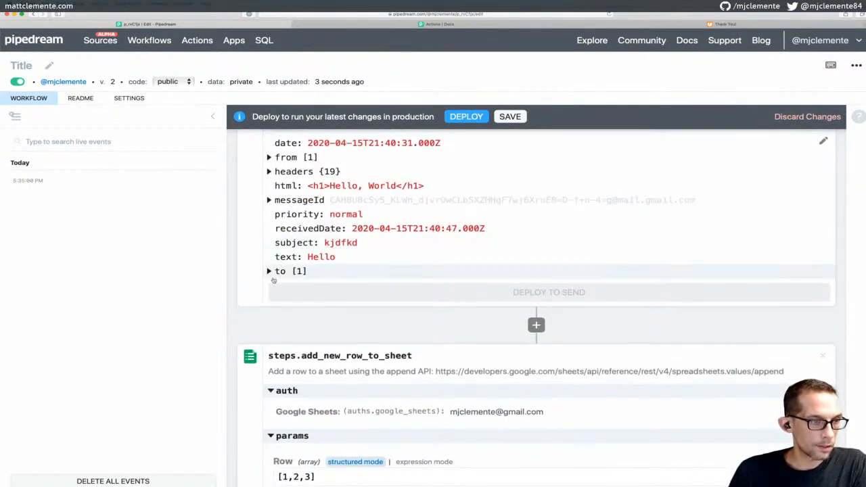
left_click(270, 270)
left_click(269, 271)
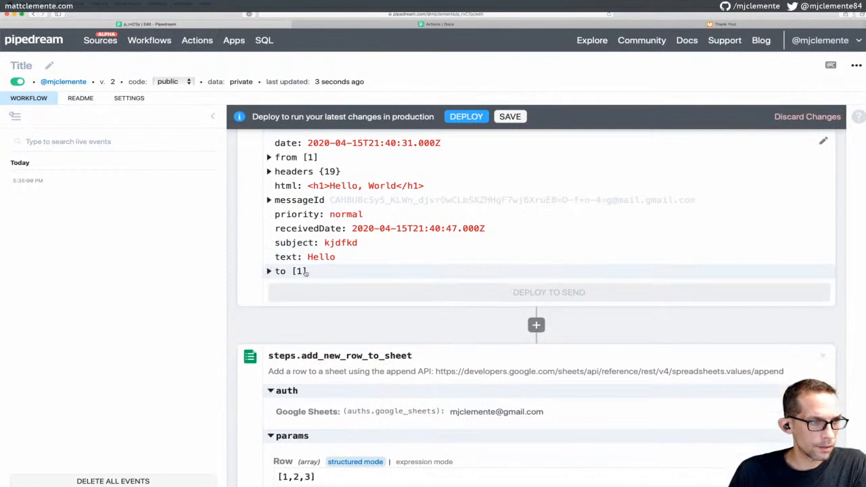
scroll(305, 272, "up", 3)
scroll(306, 272, "down", 5)
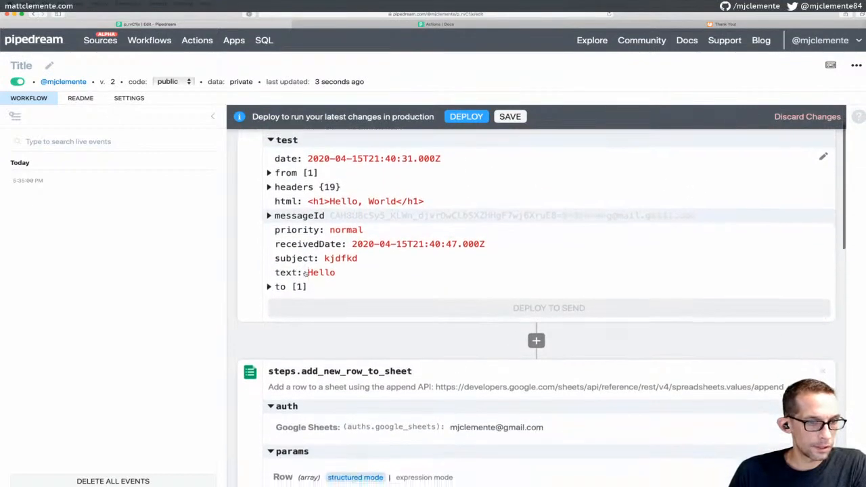
scroll(332, 305, "down", 2)
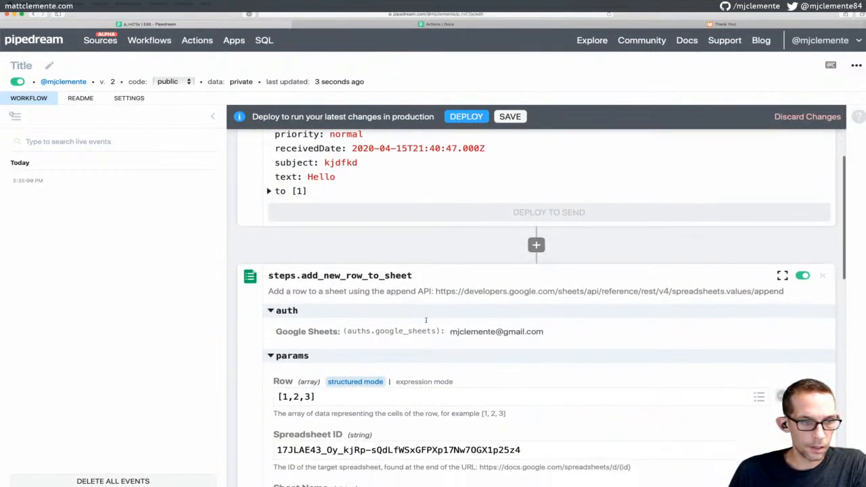
scroll(346, 318, "down", 1)
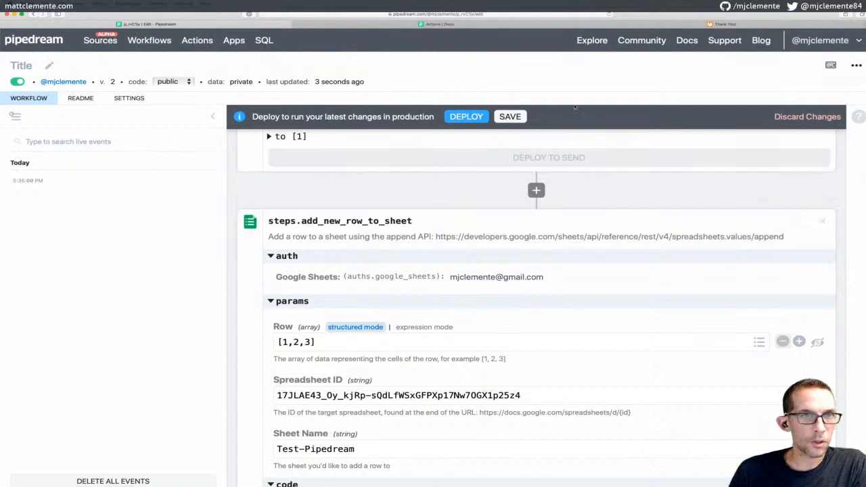
left_click(440, 23)
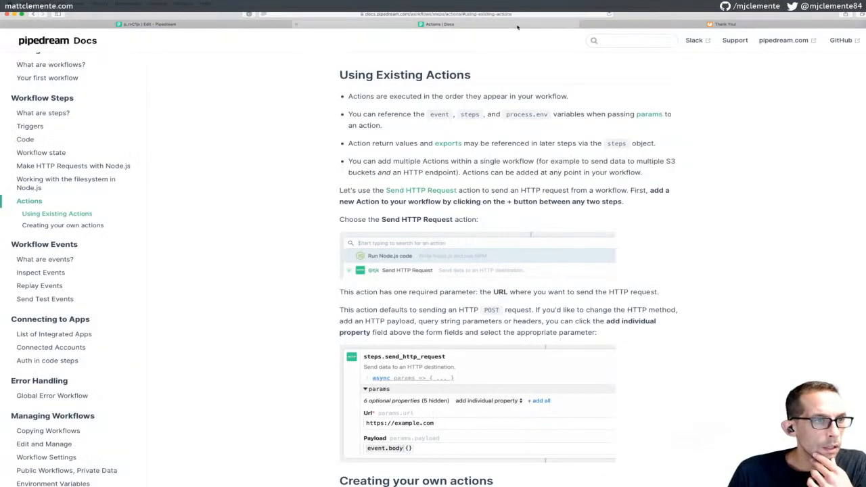
scroll(479, 159, "down", 4)
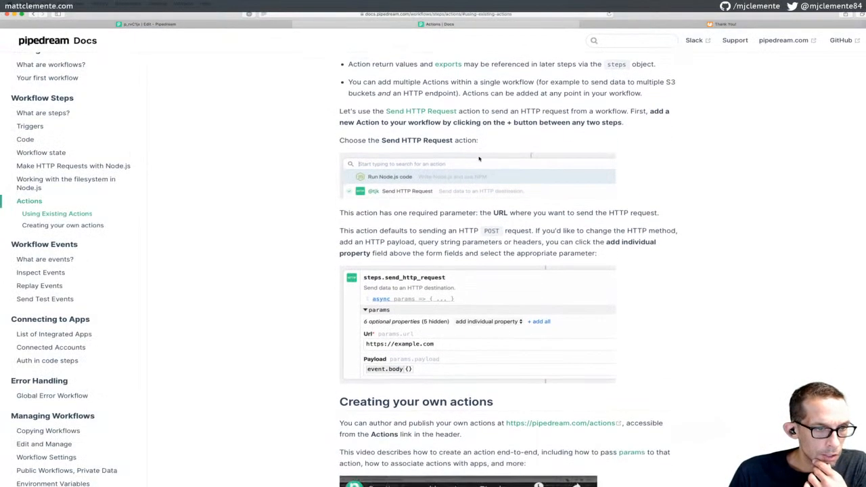
scroll(479, 159, "down", 2)
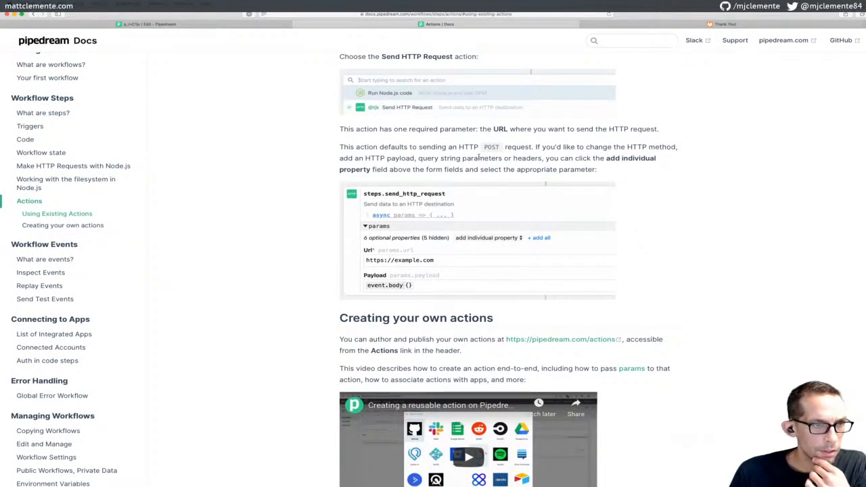
scroll(480, 158, "down", 2)
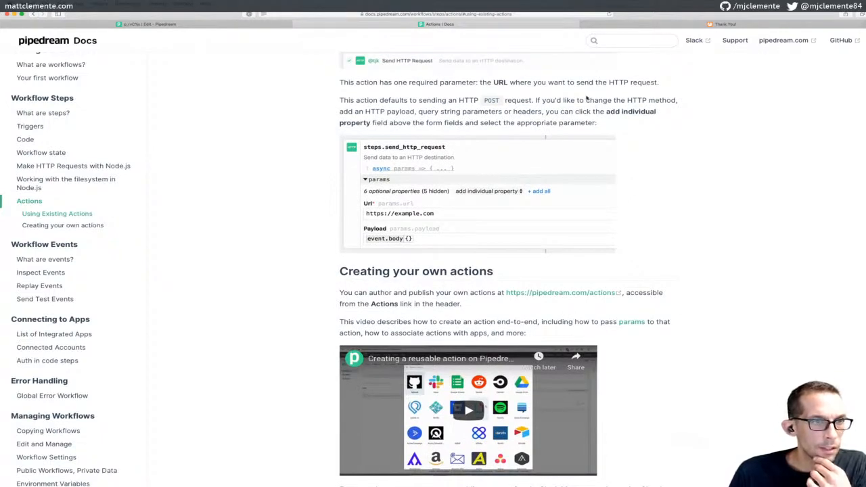
left_click(148, 23)
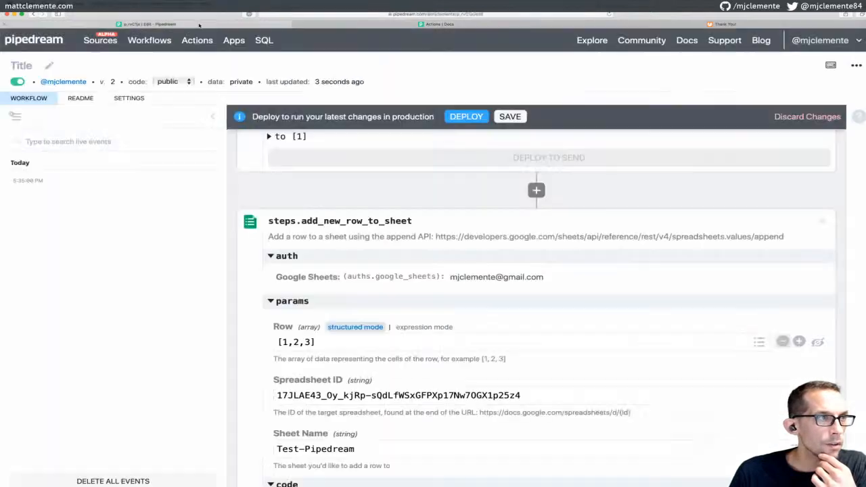
Collapse the auth section and change the add-row step's Row value from [1,2,3] to [{}]
left_click(271, 257)
scroll(318, 254, "down", 2)
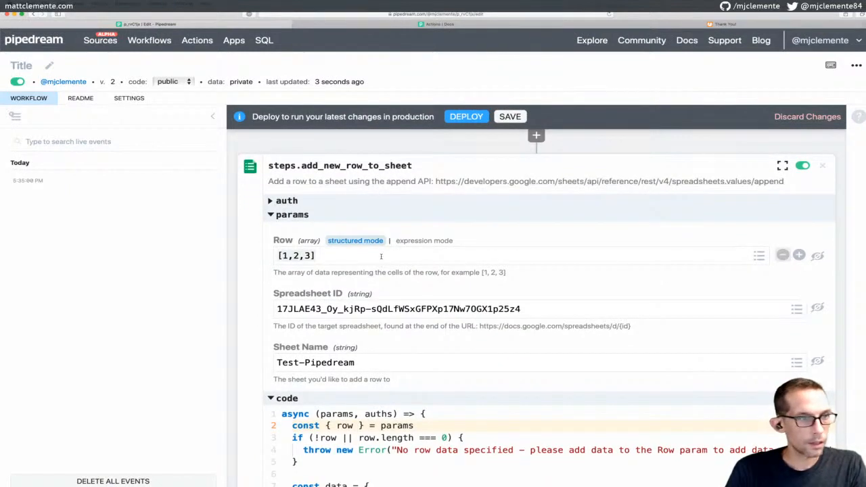
key("BackSpace")
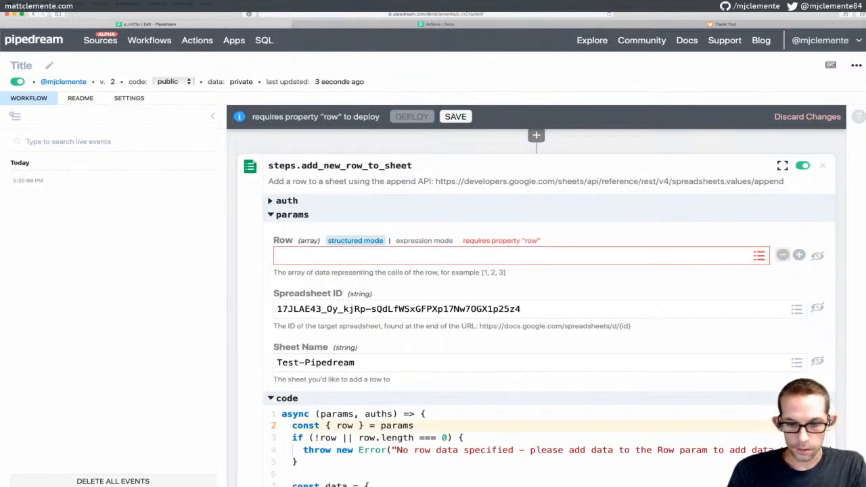
type("[")
key("BackSpace")
type("[")
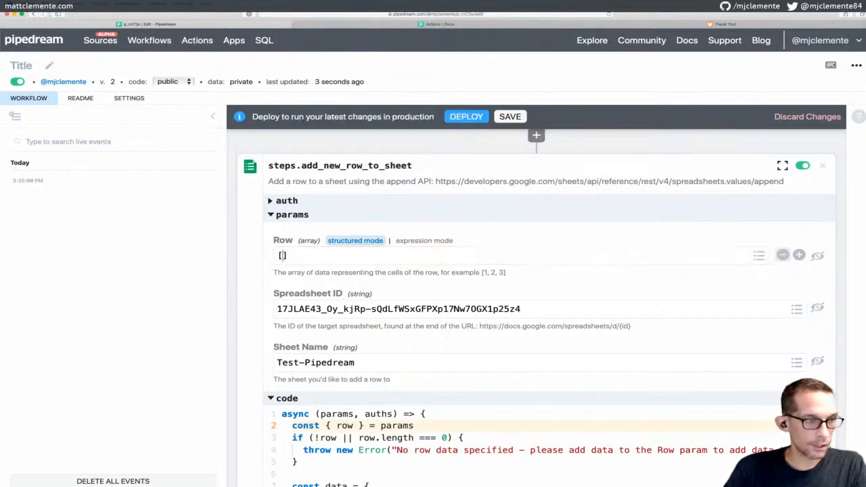
type("{}")
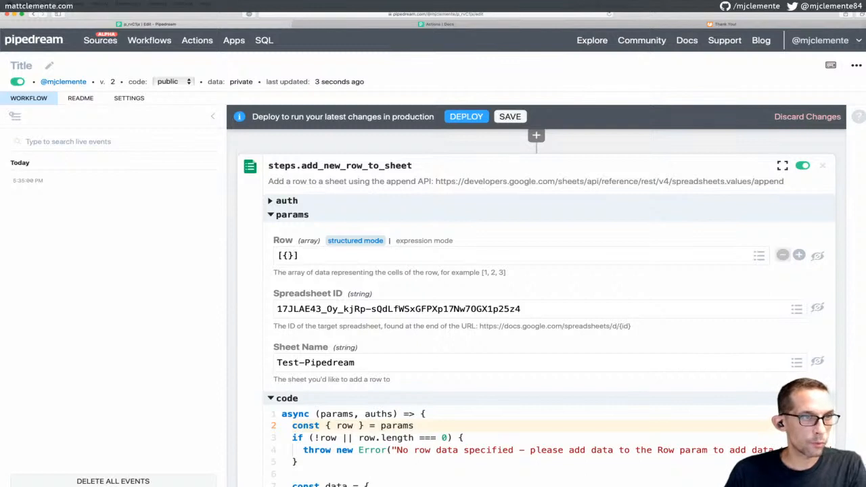
Open the action list for adding a new step below the email trigger
scroll(466, 271, "up", 1)
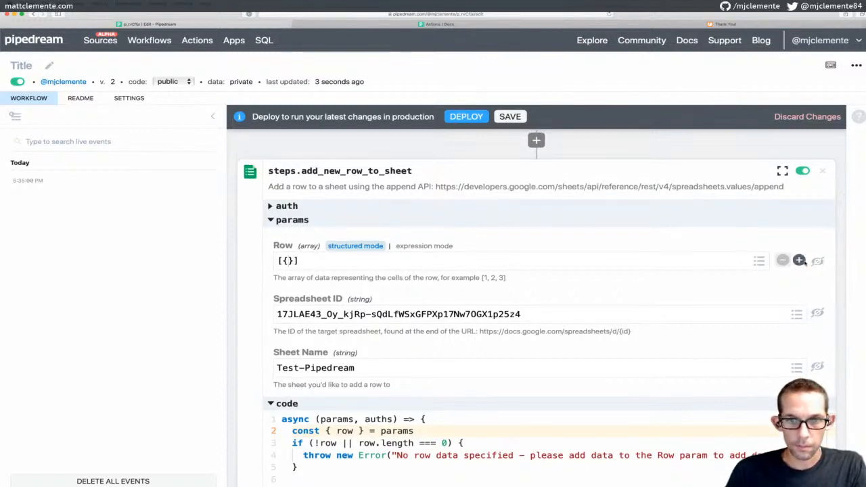
scroll(644, 274, "down", 10)
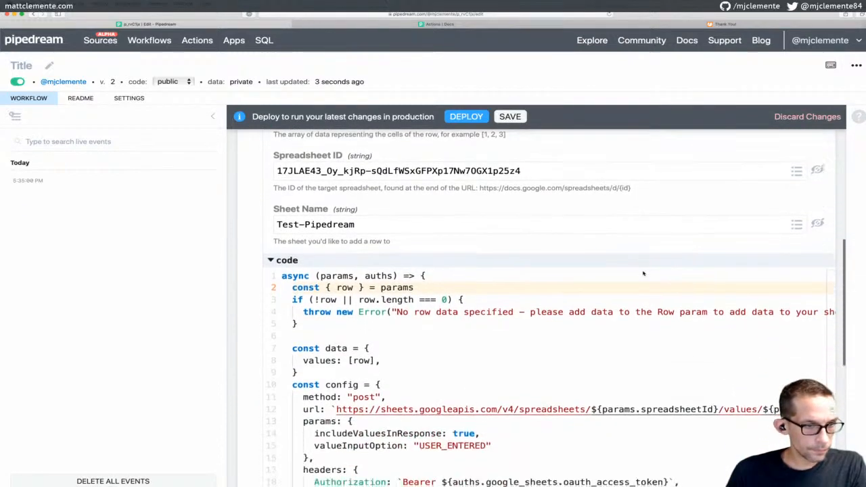
scroll(643, 271, "up", 10)
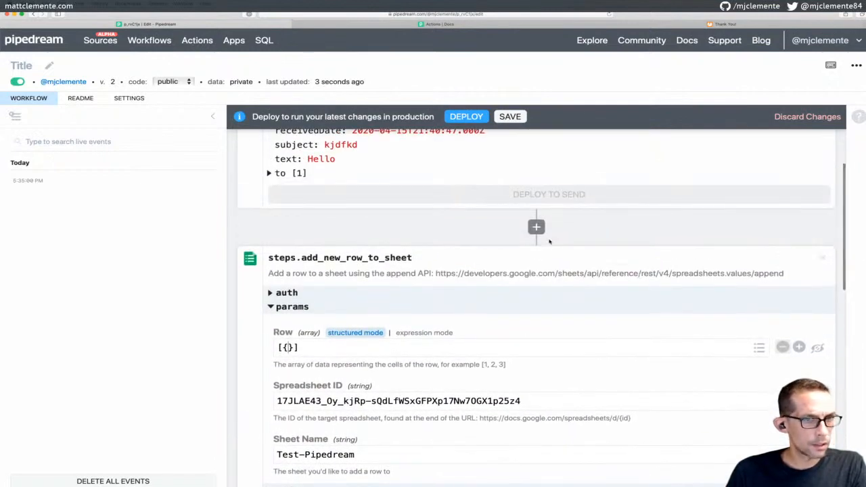
left_click(536, 226)
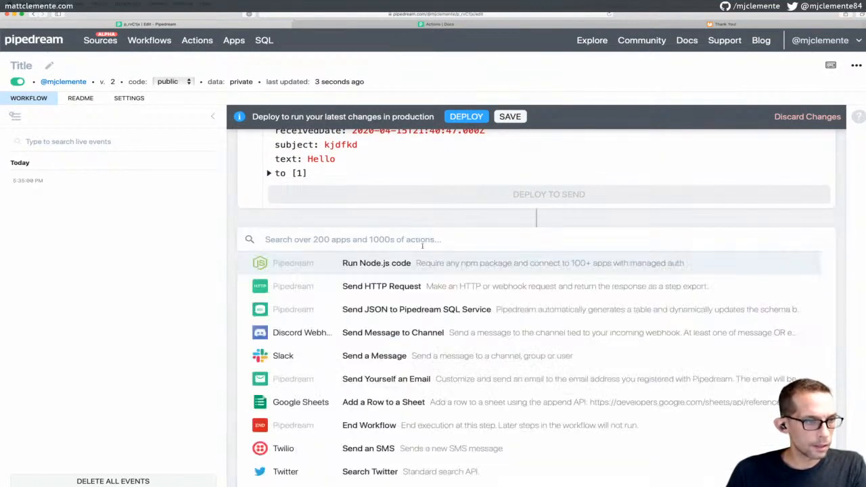
Expand the suggested actions to show more Google Drive and GitHub actions
scroll(455, 291, "down", 1)
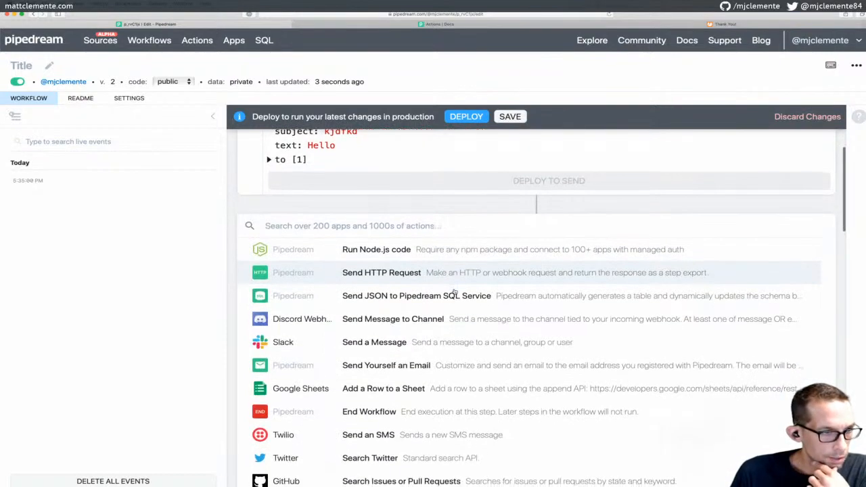
scroll(455, 291, "down", 4)
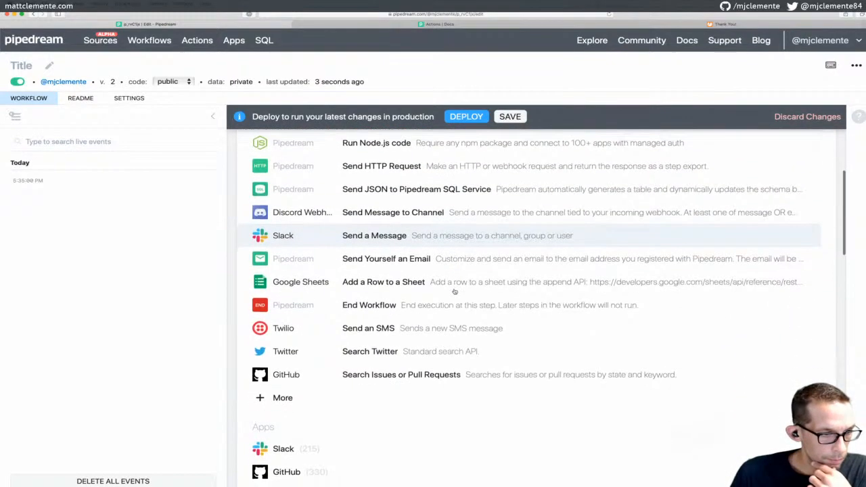
scroll(454, 291, "down", 3)
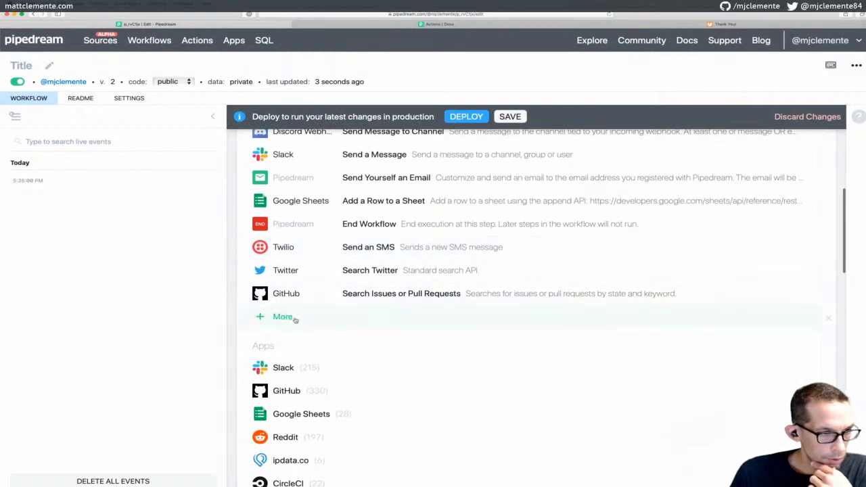
scroll(293, 318, "down", 3)
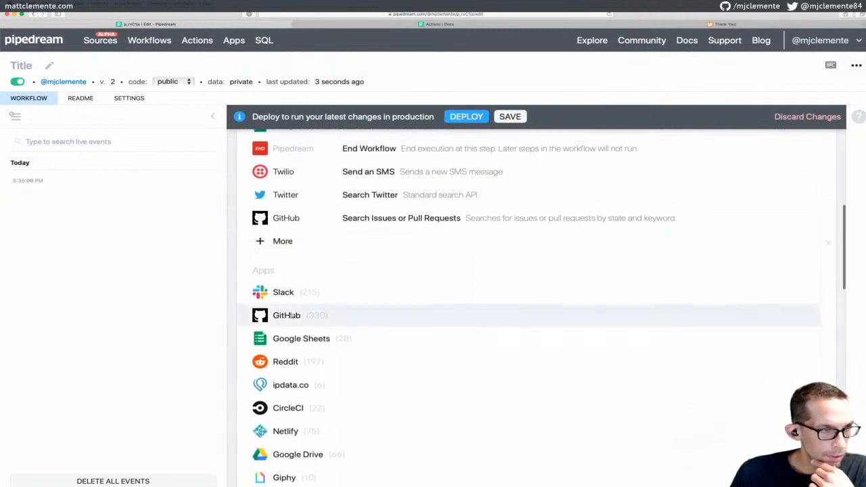
left_click(282, 240)
Return to the add_new_row_to_sheet step's parameters and code
scroll(373, 259, "down", 2)
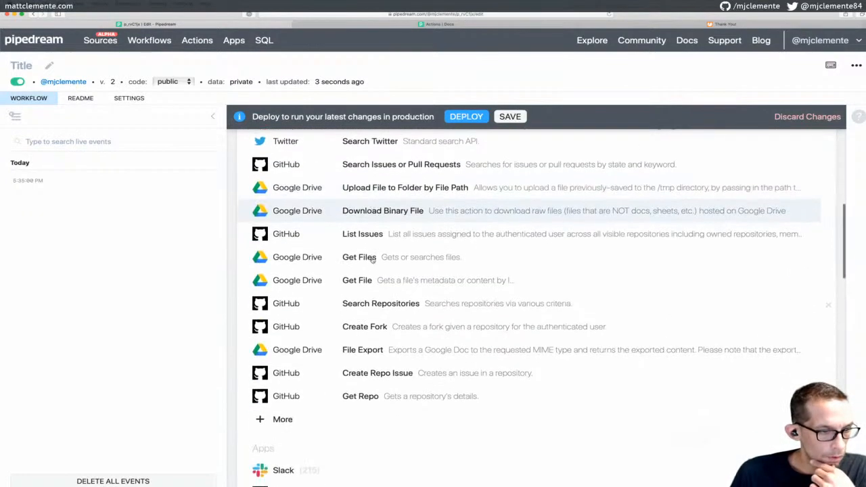
scroll(373, 261, "up", 12)
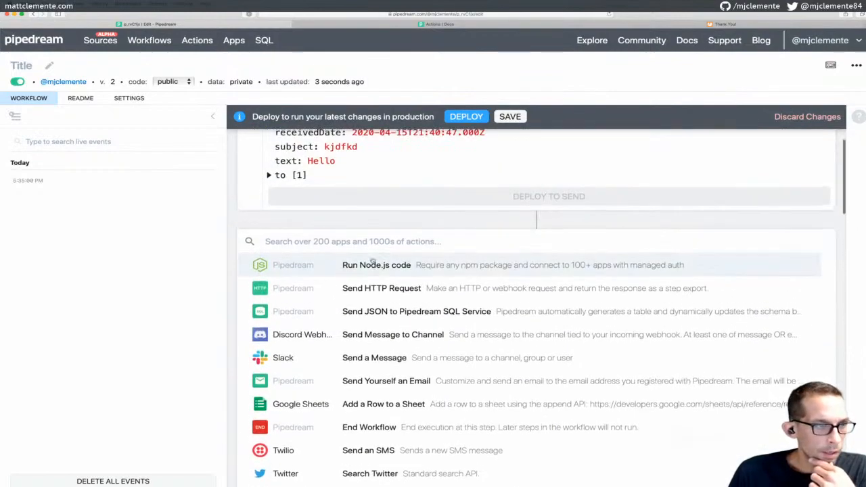
scroll(375, 223, "down", 10)
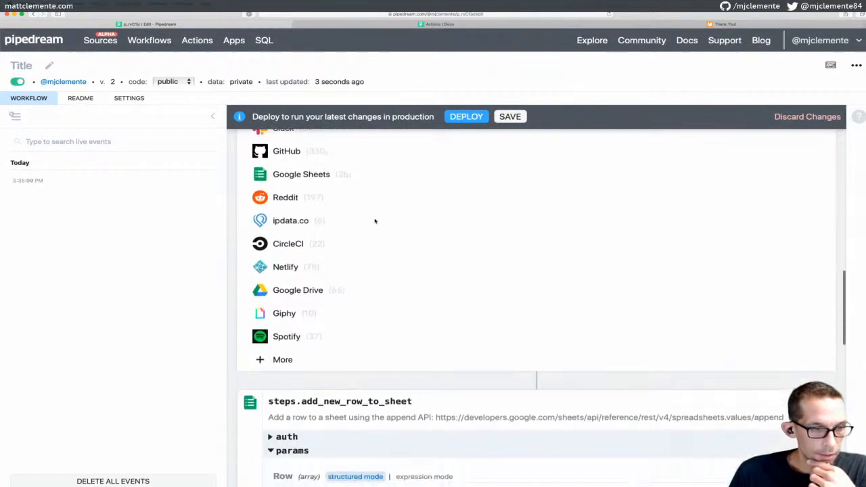
scroll(375, 221, "up", 10)
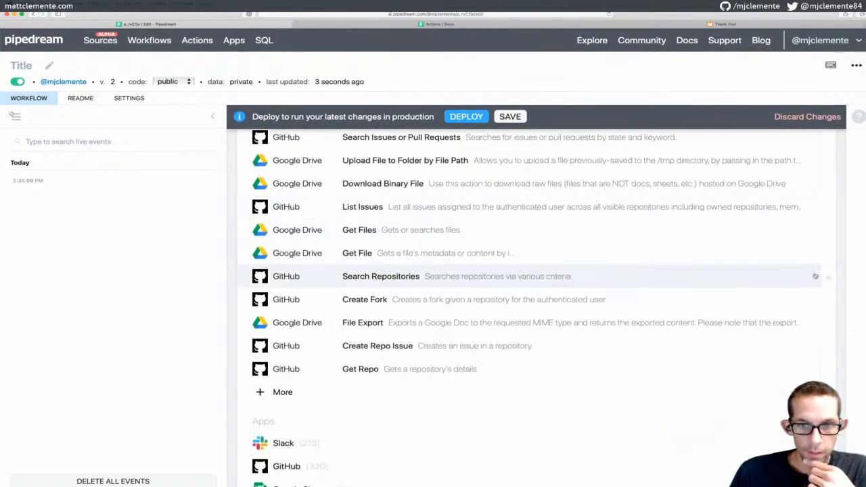
scroll(477, 290, "down", 10)
scroll(477, 290, "up", 2)
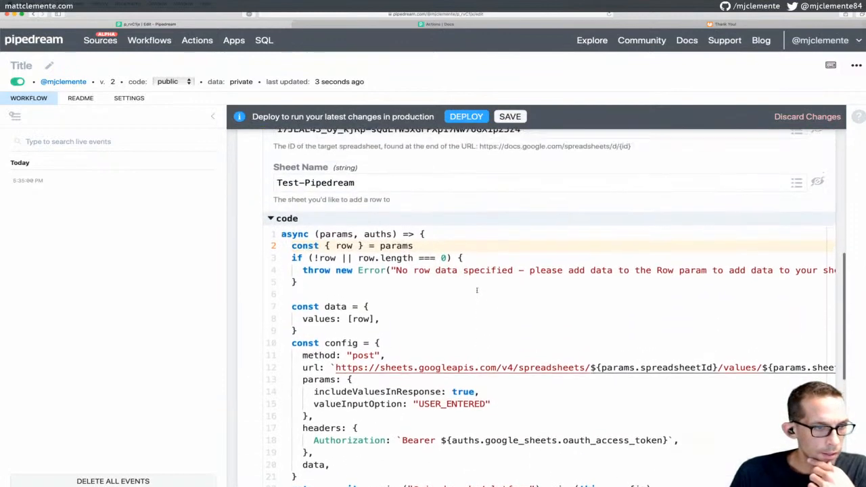
scroll(477, 290, "up", 5)
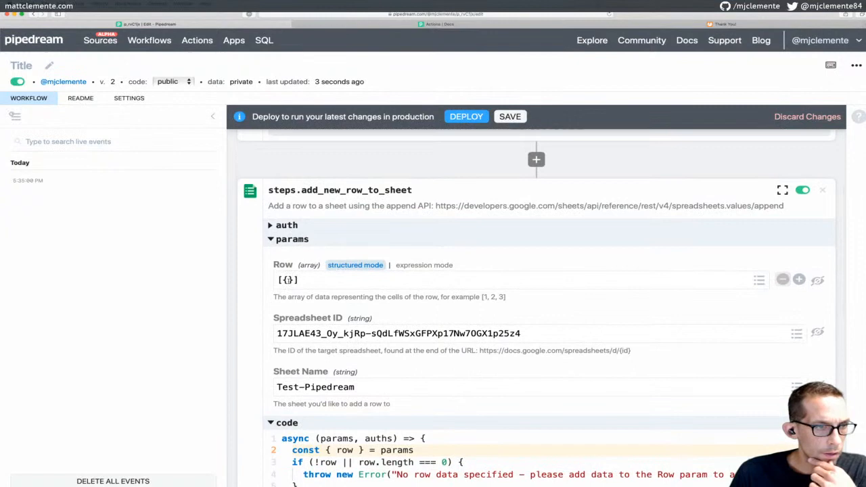
Search the Pipedream Docs for 'variables', then 'params', and open the What are steps? result
left_click(526, 30)
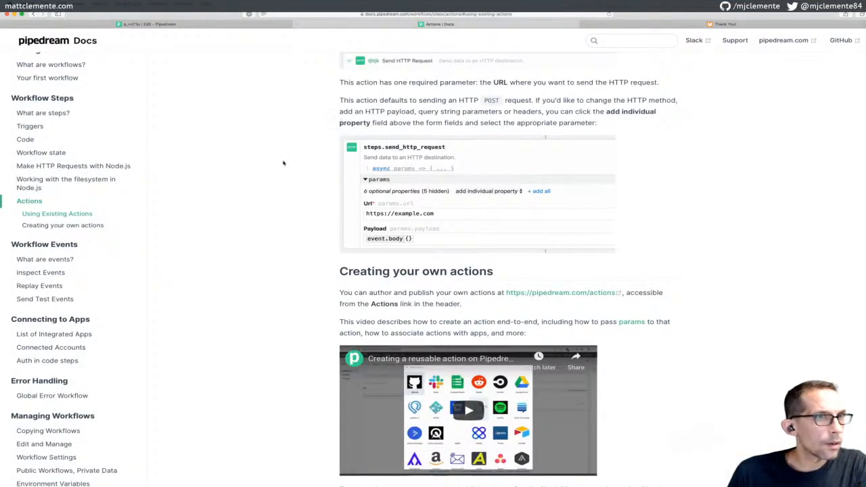
left_click(637, 40)
type("variables")
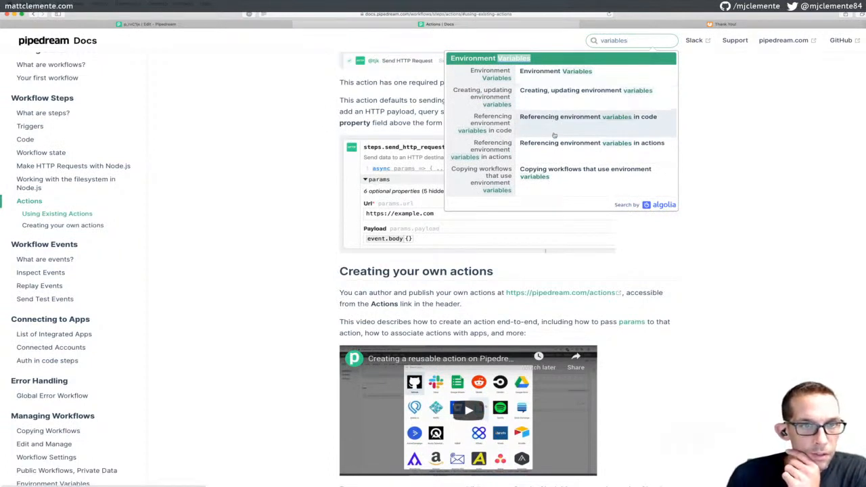
double_click(616, 39)
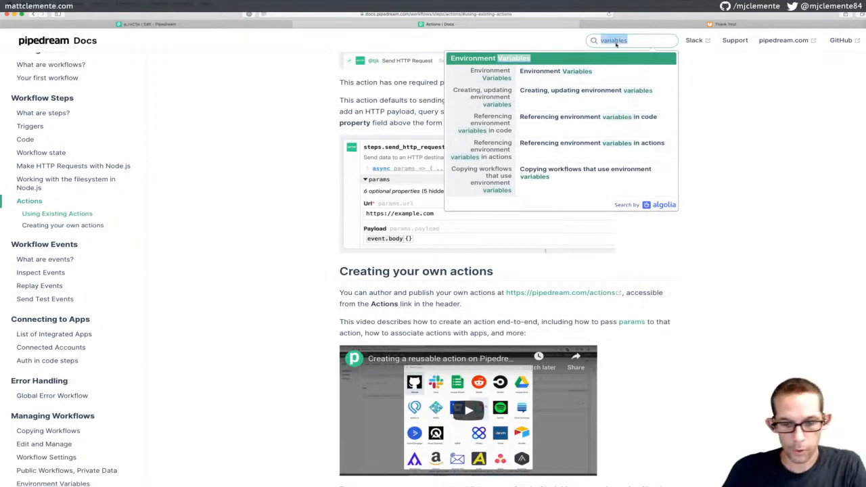
type("params")
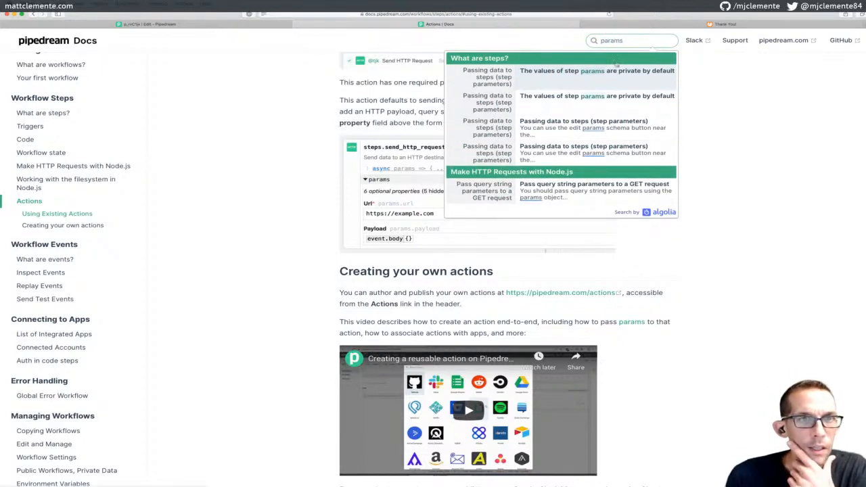
left_click(579, 83)
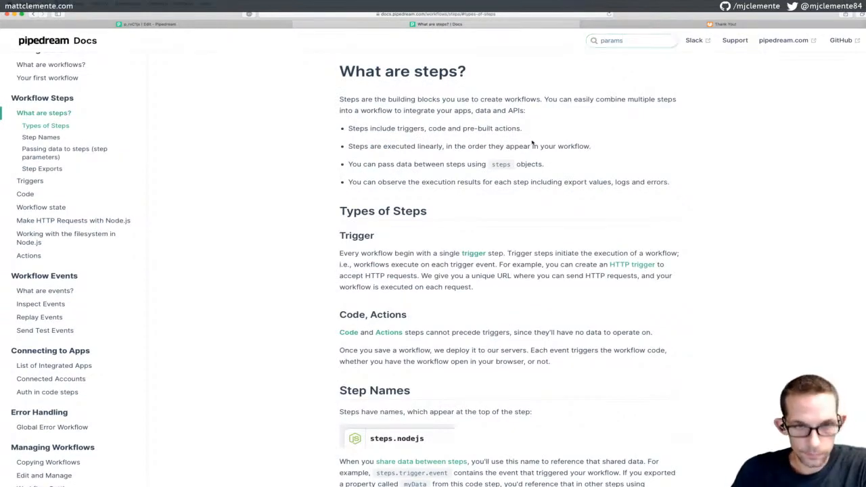
Find 'params' within the What are steps? page
key("super+f")
type("params")
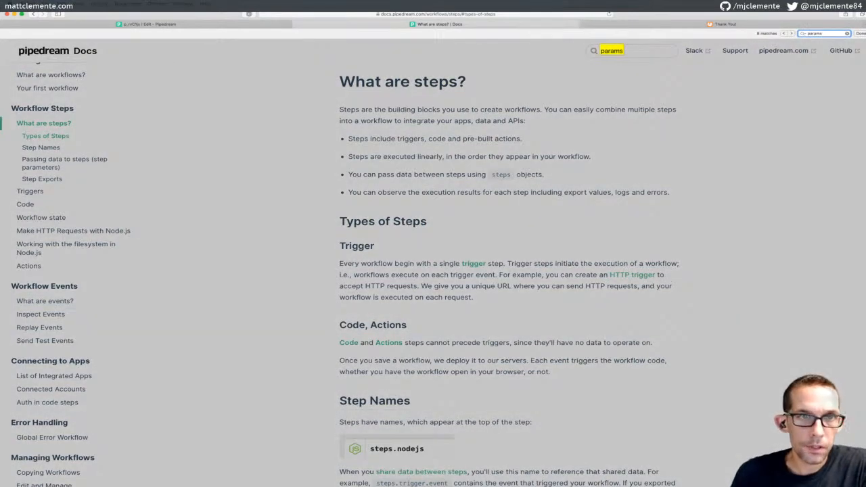
key("Return")
key("Escape")
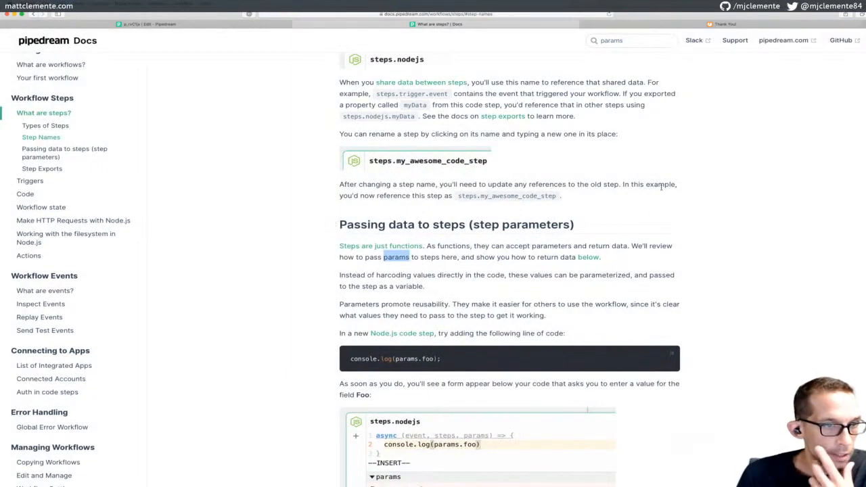
Read the Passing data to steps section down to Step Exports
scroll(661, 187, "down", 3)
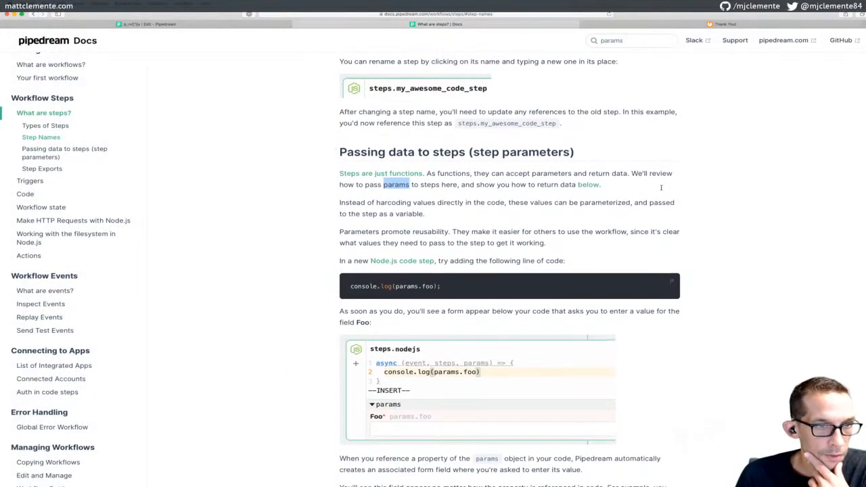
scroll(662, 188, "down", 2)
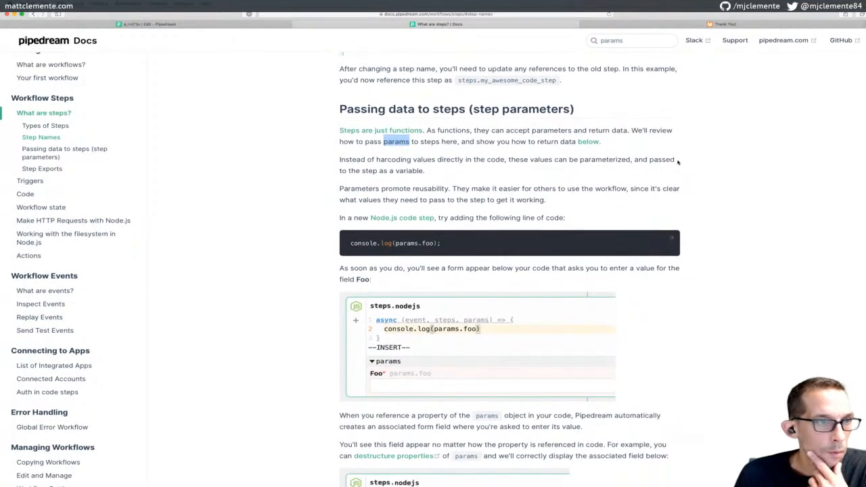
scroll(678, 162, "down", 2)
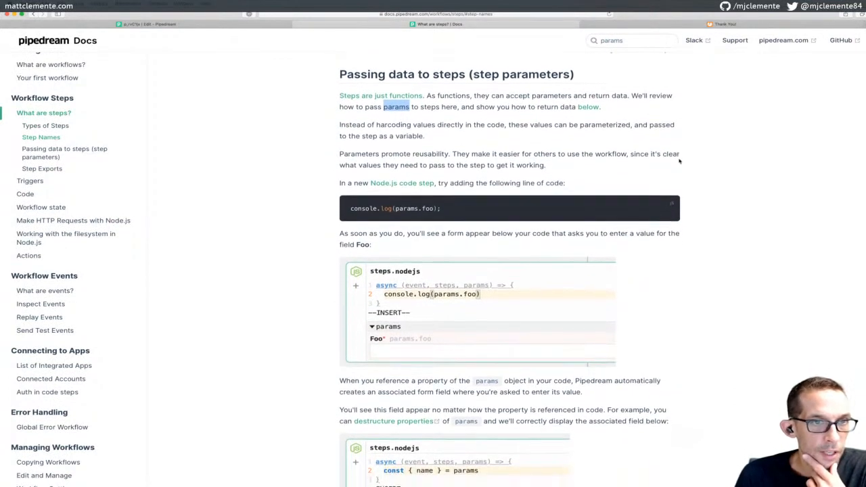
scroll(680, 161, "down", 2)
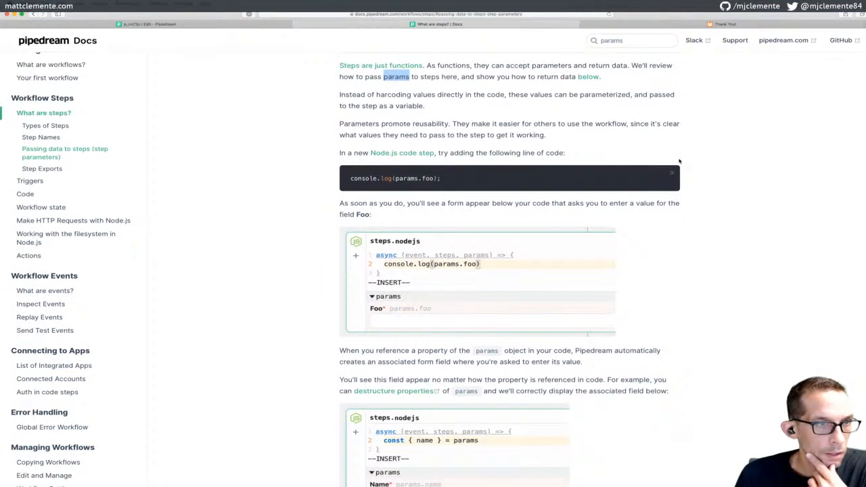
scroll(680, 161, "down", 1)
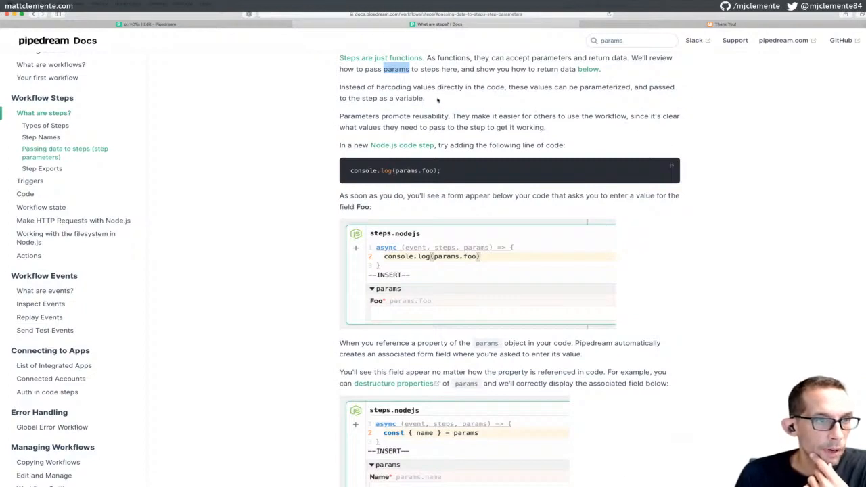
scroll(440, 103, "down", 1)
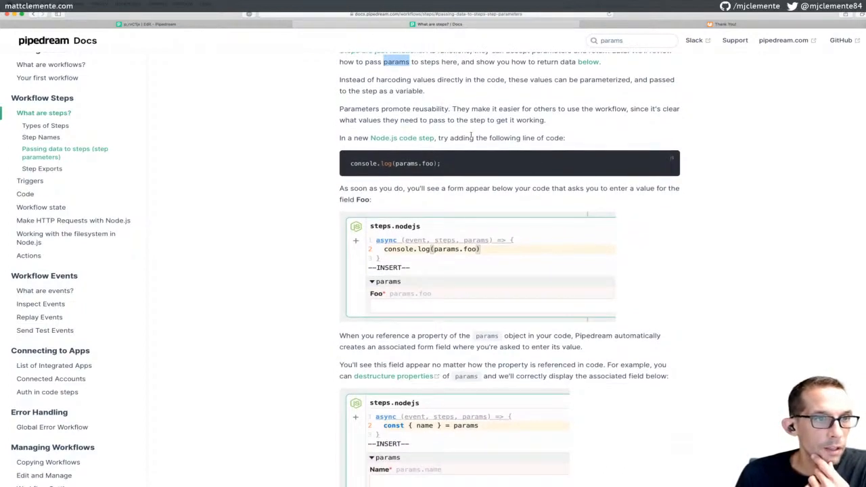
scroll(471, 135, "down", 1)
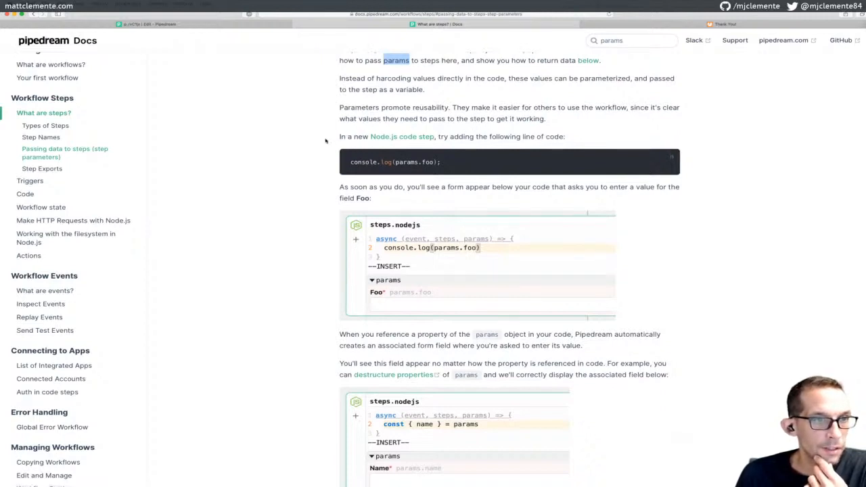
scroll(329, 139, "down", 2)
scroll(328, 135, "down", 2)
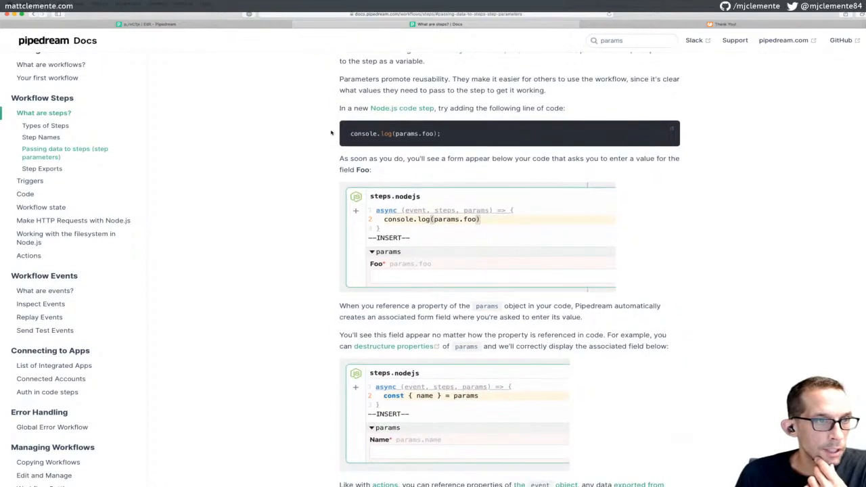
scroll(332, 132, "down", 1)
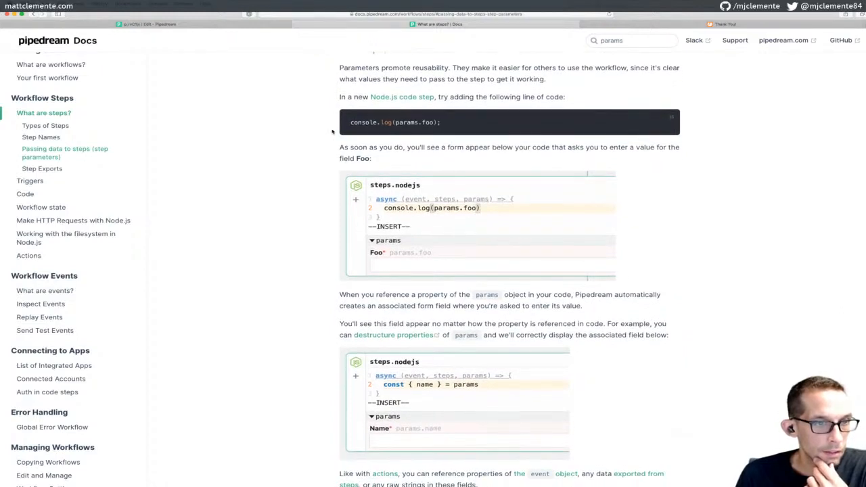
scroll(333, 132, "down", 5)
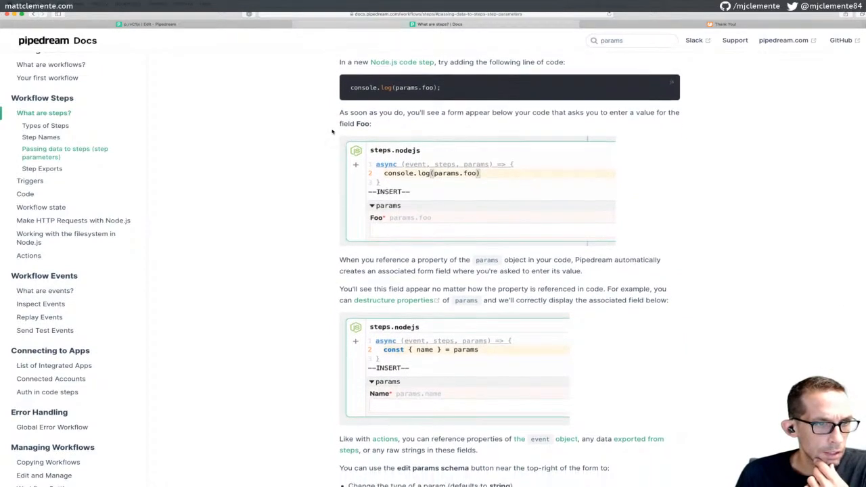
scroll(333, 132, "down", 7)
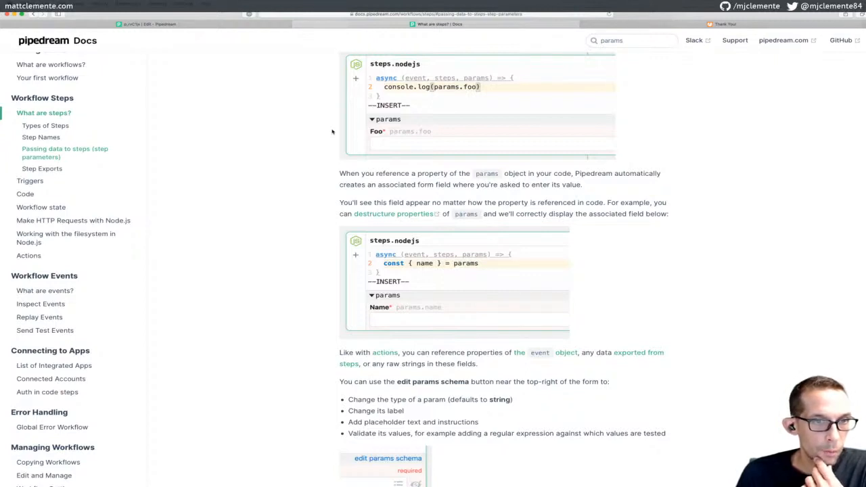
scroll(332, 132, "down", 3)
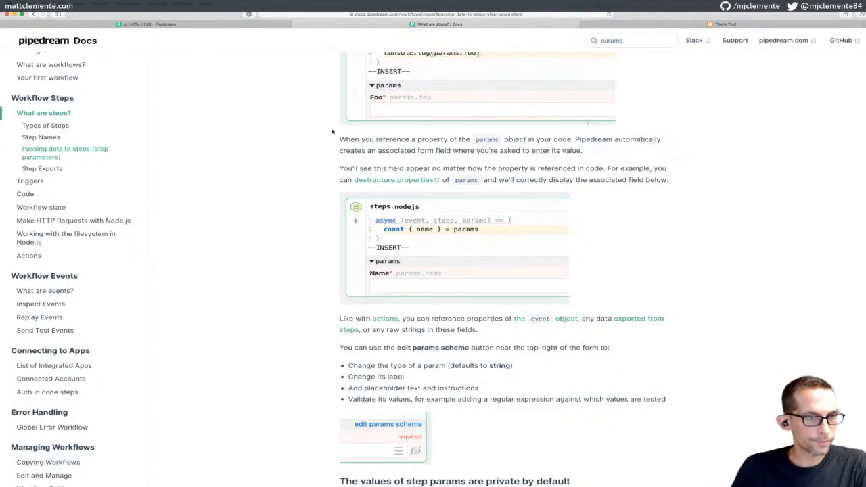
scroll(369, 153, "down", 5)
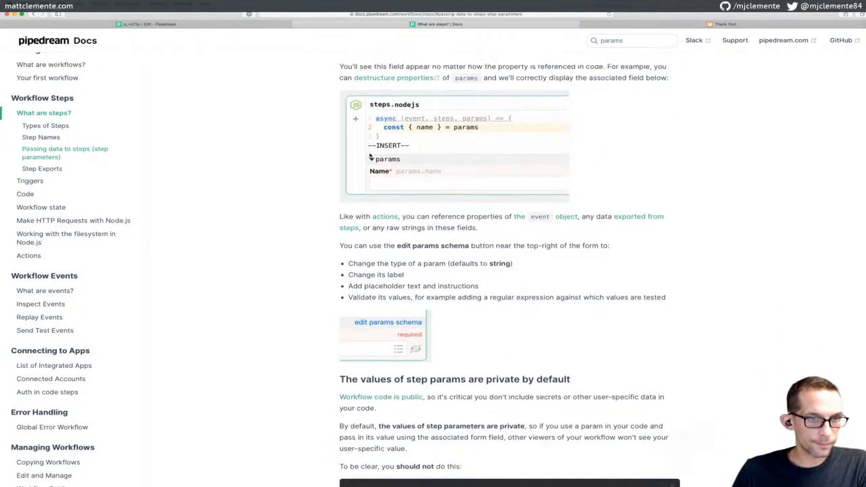
scroll(370, 156, "down", 1)
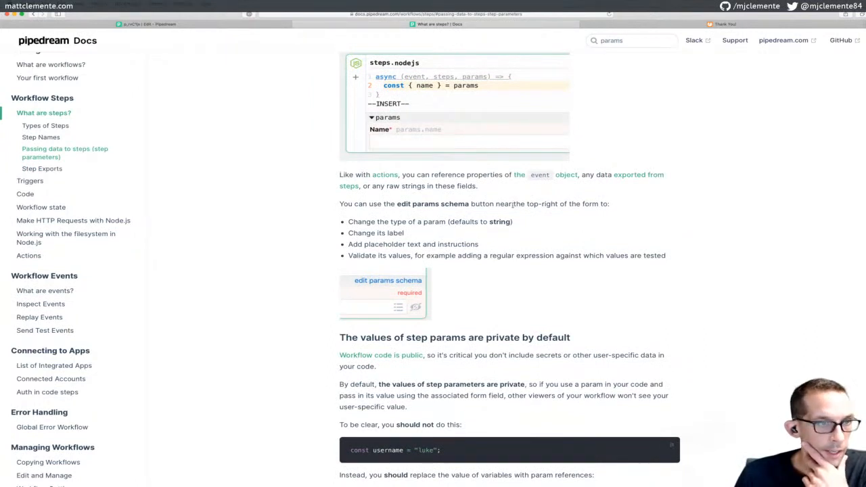
scroll(421, 143, "down", 10)
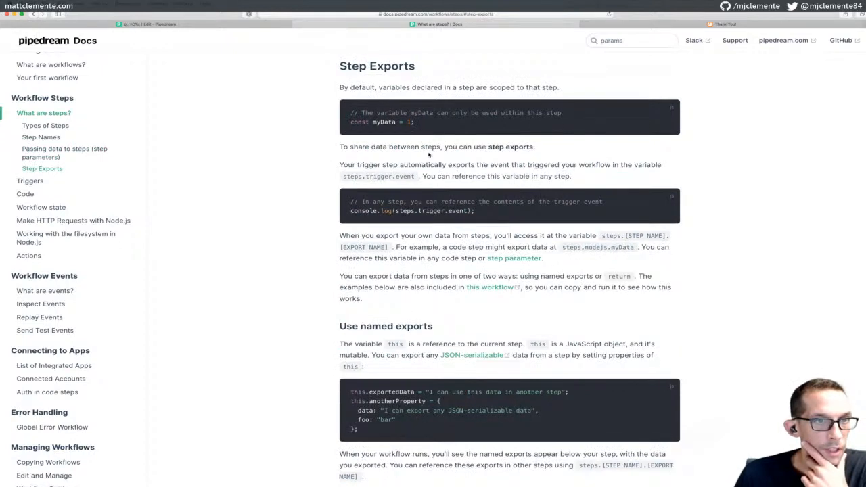
Read the Step Exports docs on named exports through 'Use return', then return to the Edit - Pipedream tab
scroll(431, 155, "down", 1)
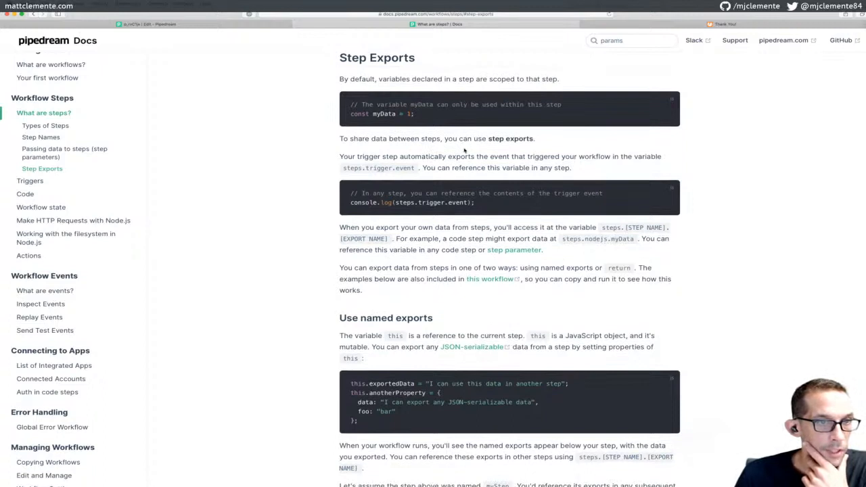
scroll(464, 150, "down", 1)
scroll(465, 149, "down", 1)
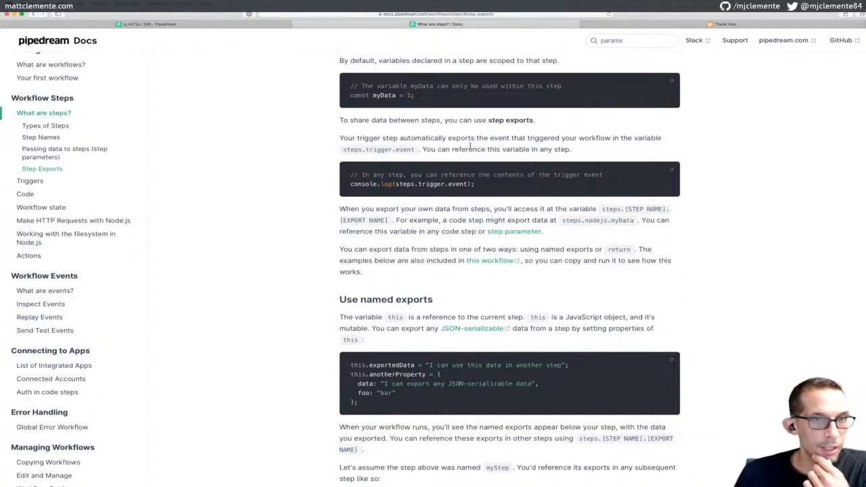
scroll(470, 146, "down", 2)
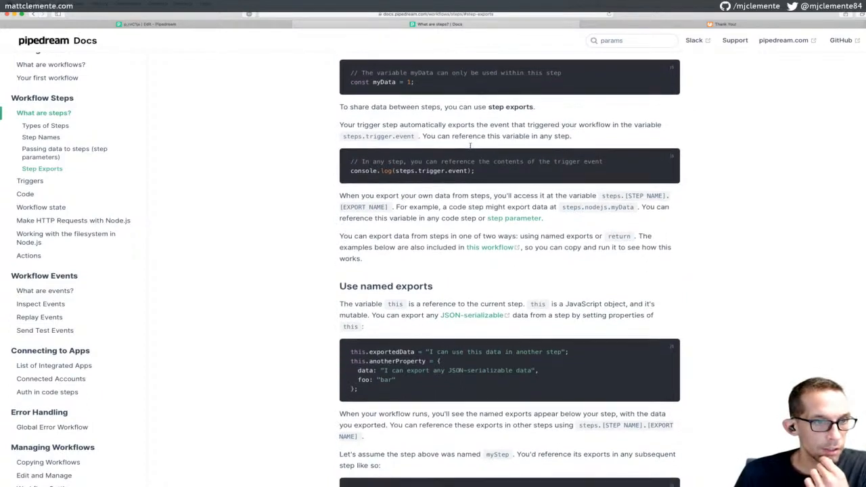
scroll(470, 146, "down", 1)
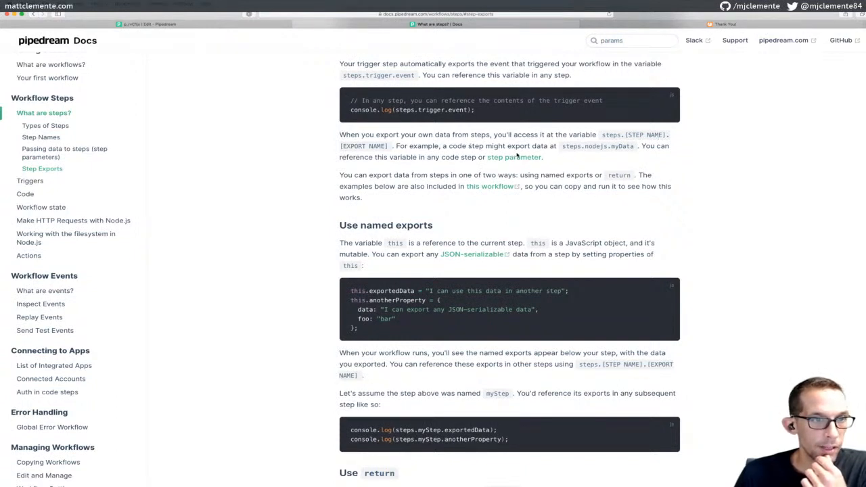
scroll(518, 154, "down", 1)
scroll(518, 154, "down", 2)
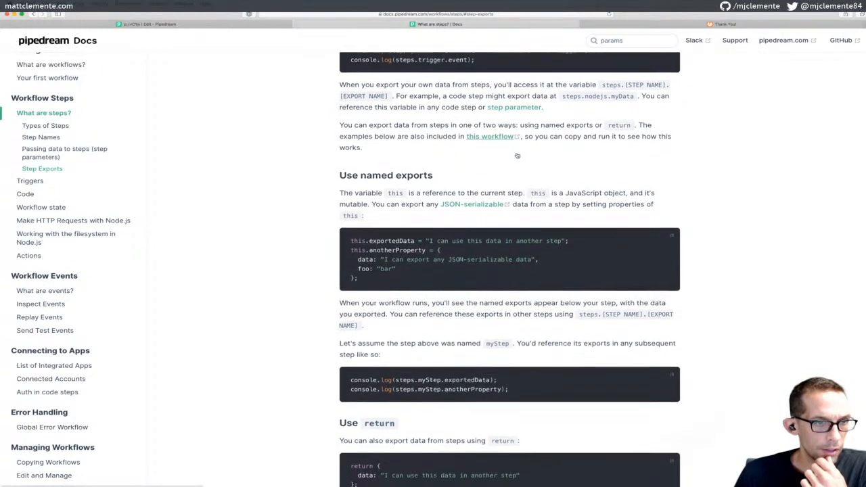
scroll(518, 154, "down", 1)
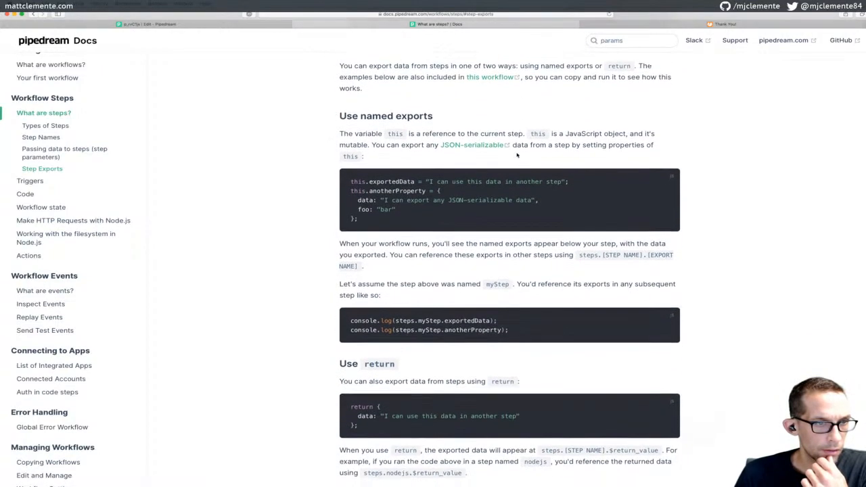
scroll(493, 158, "down", 1)
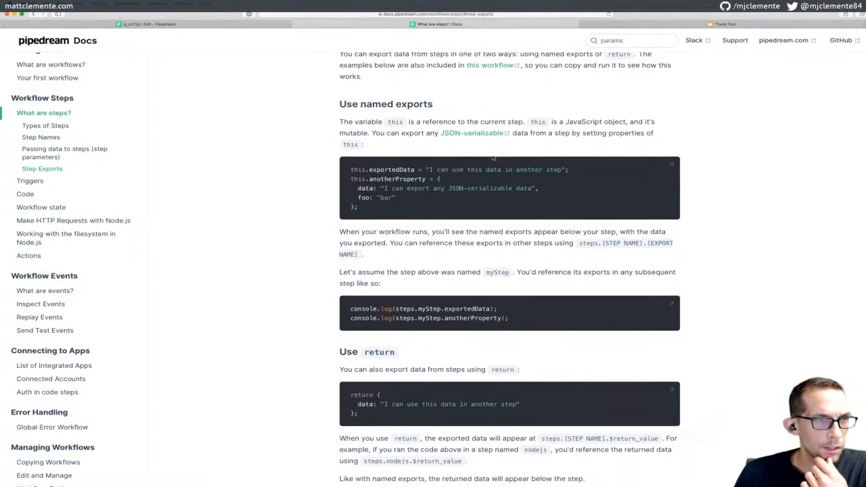
scroll(493, 157, "down", 1)
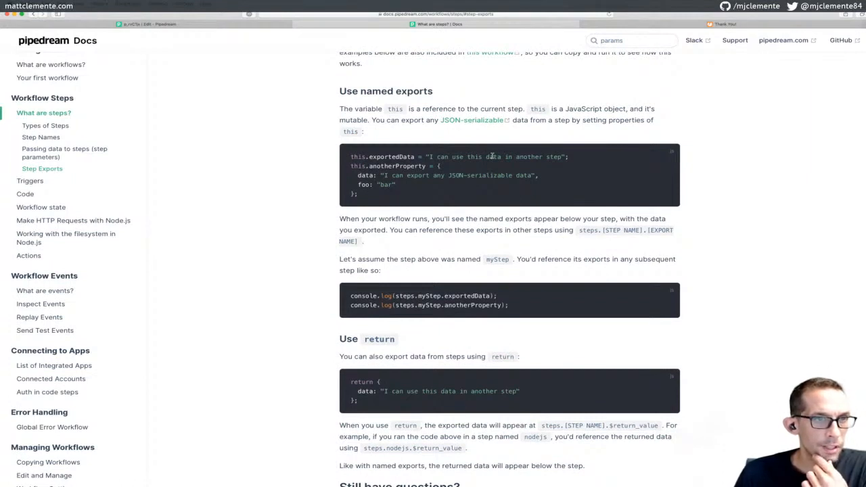
scroll(493, 156, "down", 1)
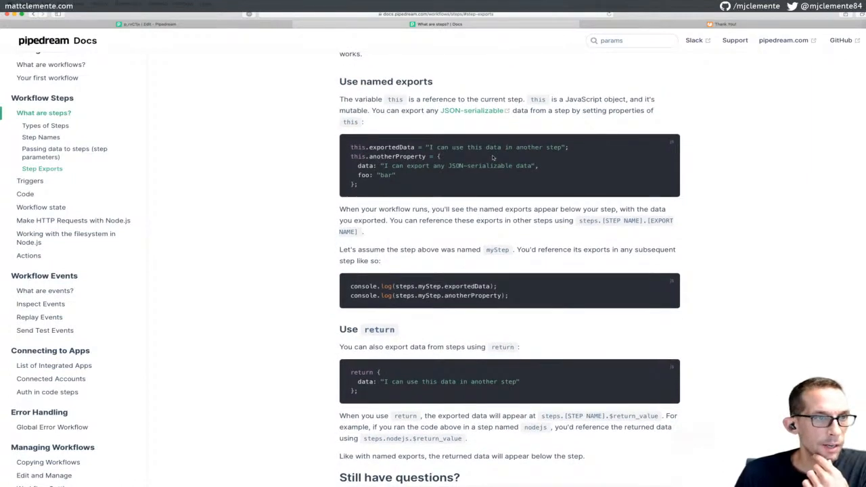
scroll(492, 158, "down", 5)
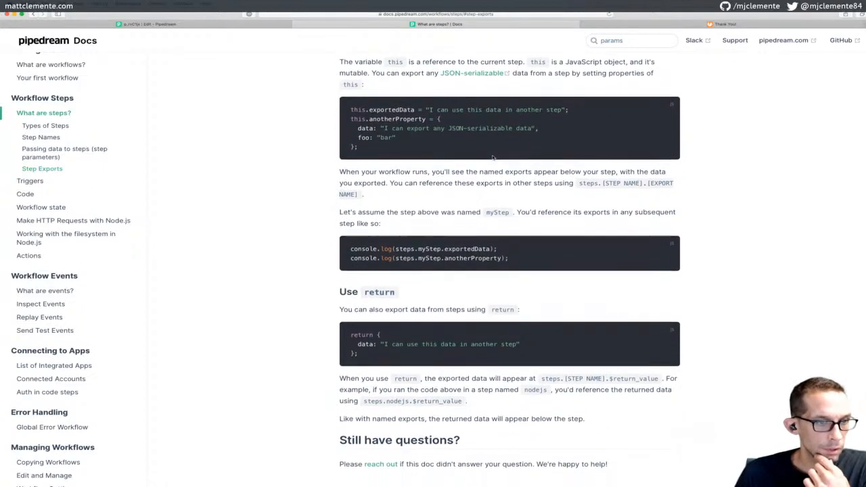
scroll(492, 157, "down", 3)
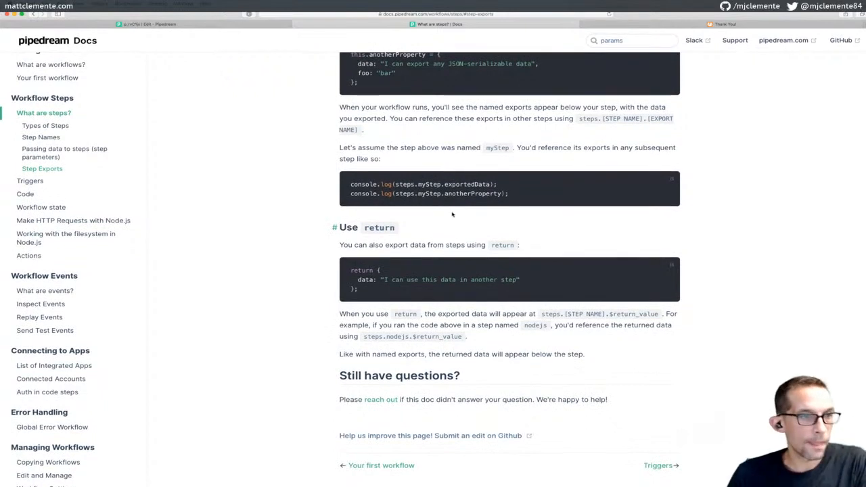
left_click(261, 25)
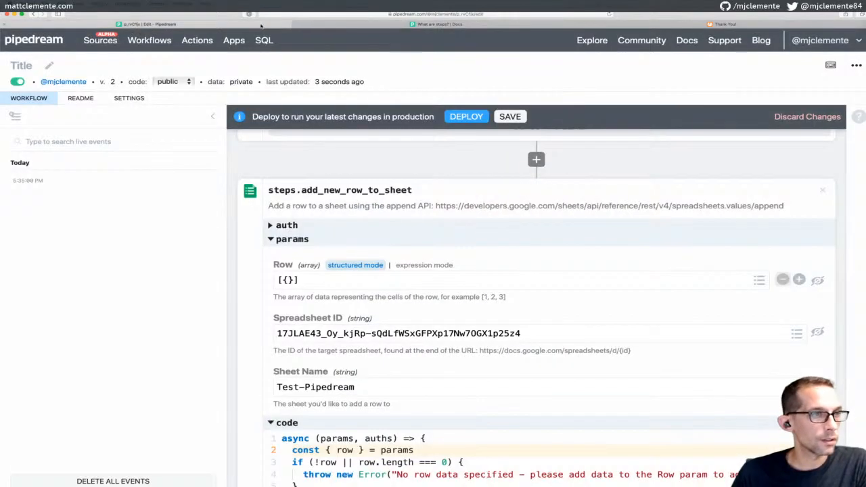
View the email trigger's test event as raw JSON and back in tree view, then return to the steps docs
scroll(409, 161, "down", 3)
scroll(409, 160, "up", 8)
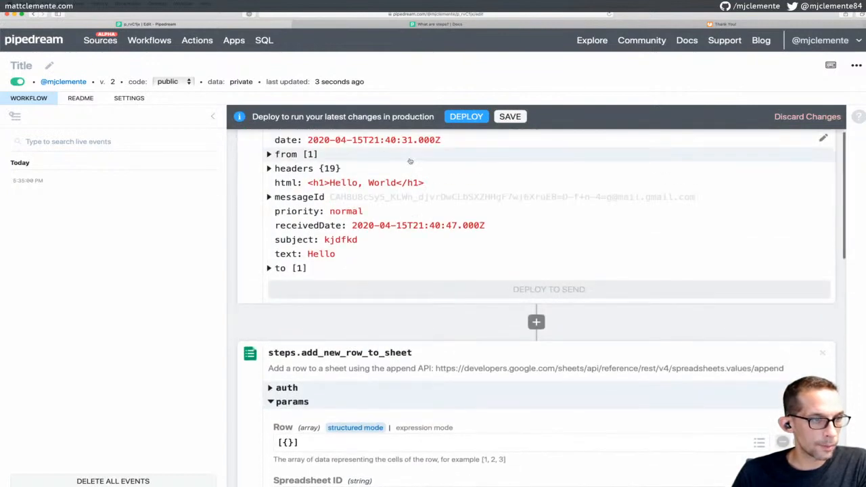
scroll(410, 161, "up", 2)
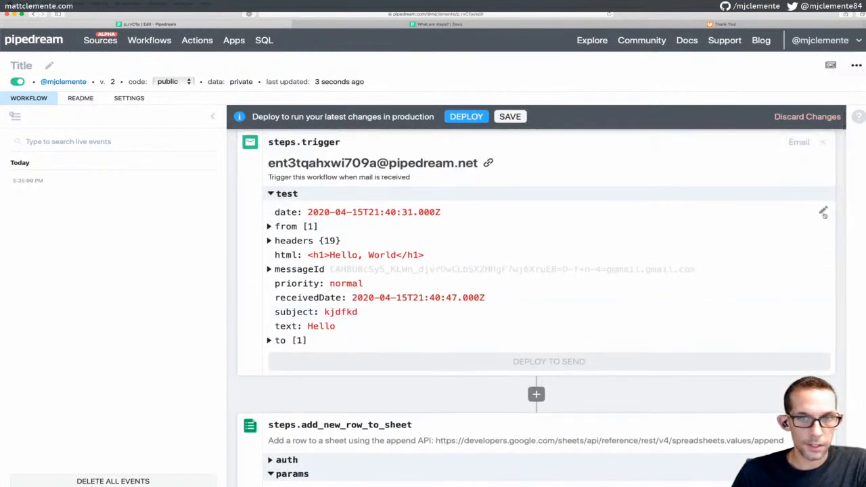
left_click(823, 210)
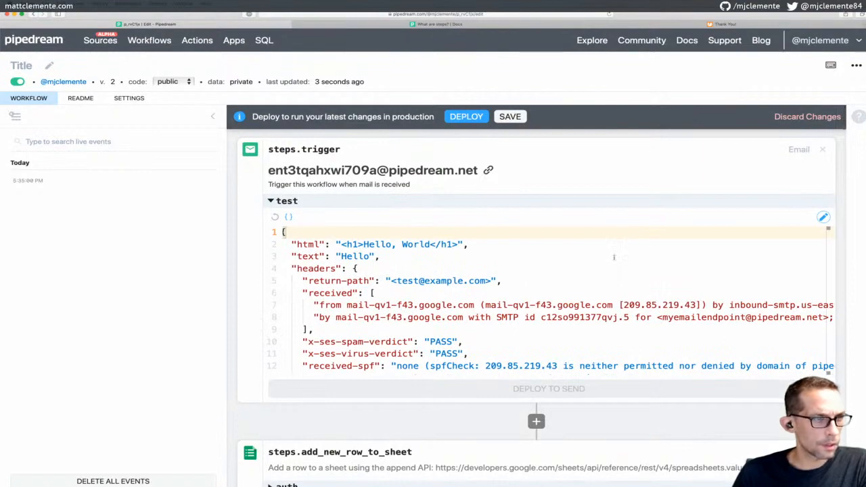
scroll(614, 257, "down", 15)
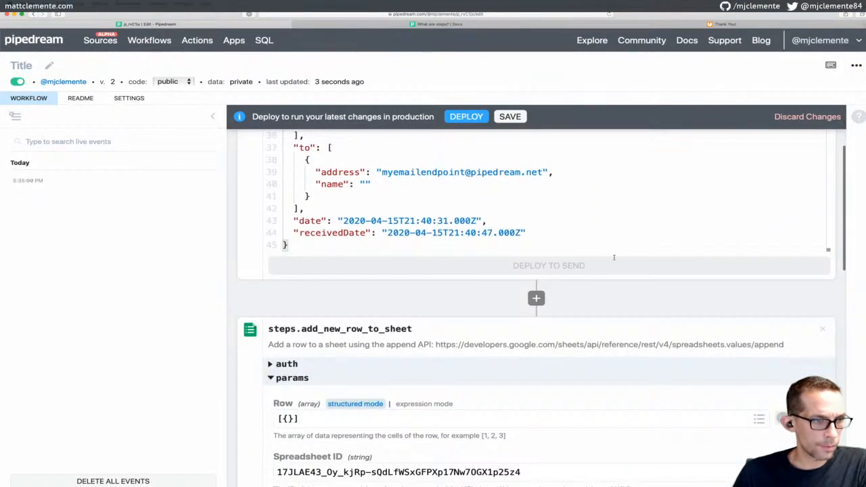
scroll(586, 238, "up", 15)
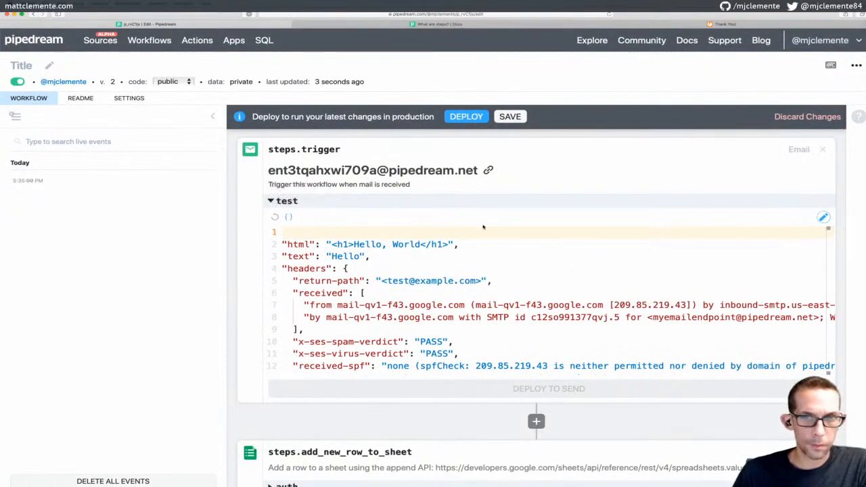
left_click(823, 218)
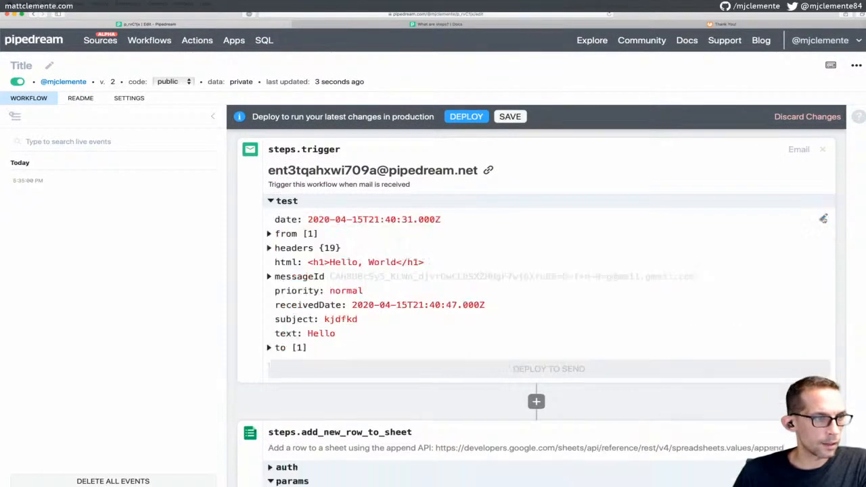
scroll(580, 261, "down", 1)
scroll(580, 261, "up", 1)
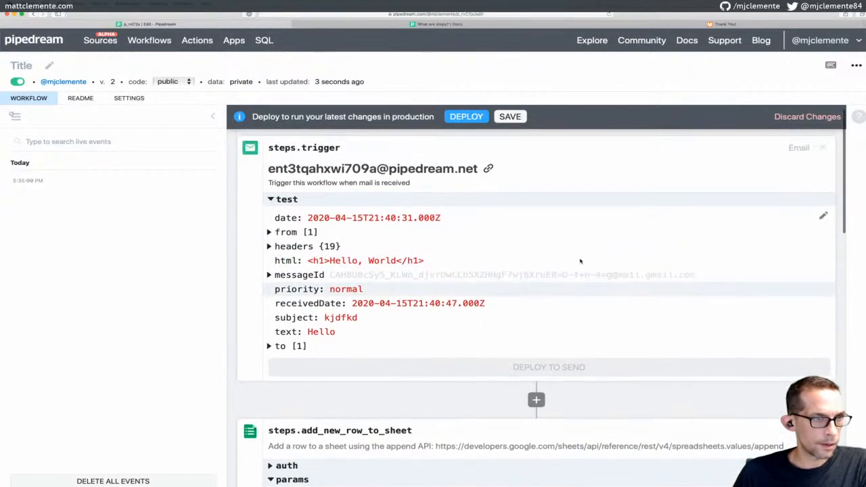
left_click(483, 25)
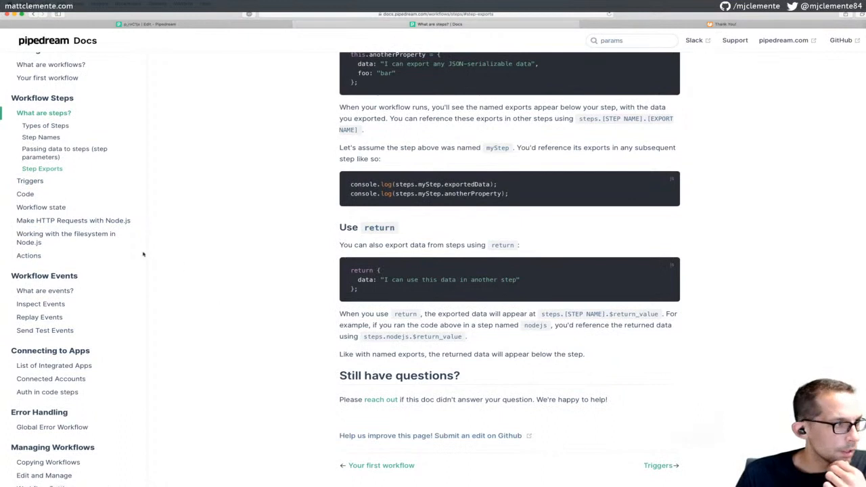
Skim the Triggers docs page, then go back to the Edit - Pipedream tab
left_click(30, 182)
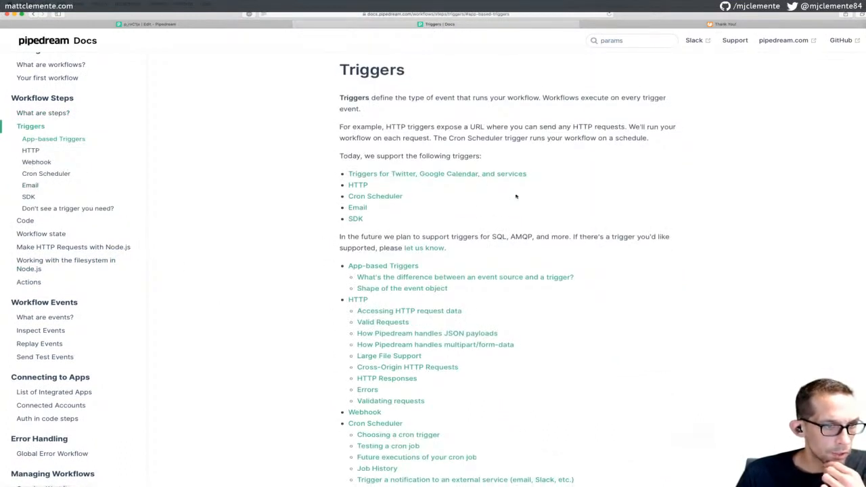
scroll(516, 196, "down", 2)
scroll(516, 196, "down", 1)
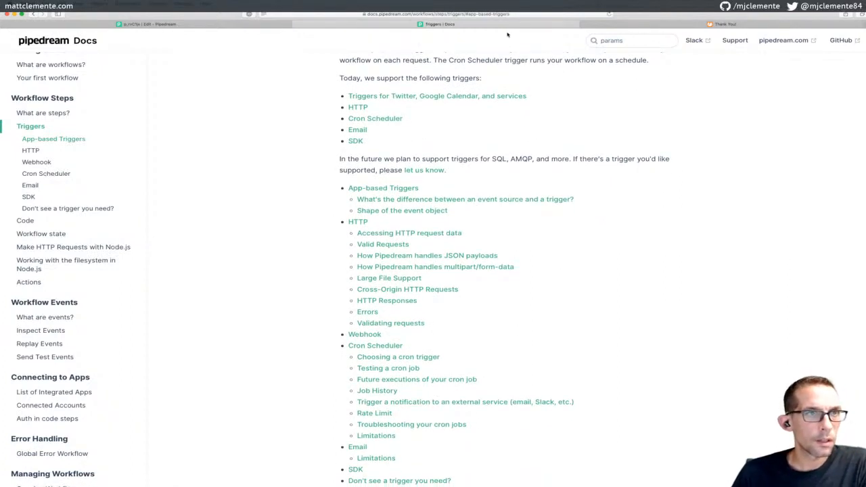
left_click(286, 25)
scroll(460, 251, "down", 6)
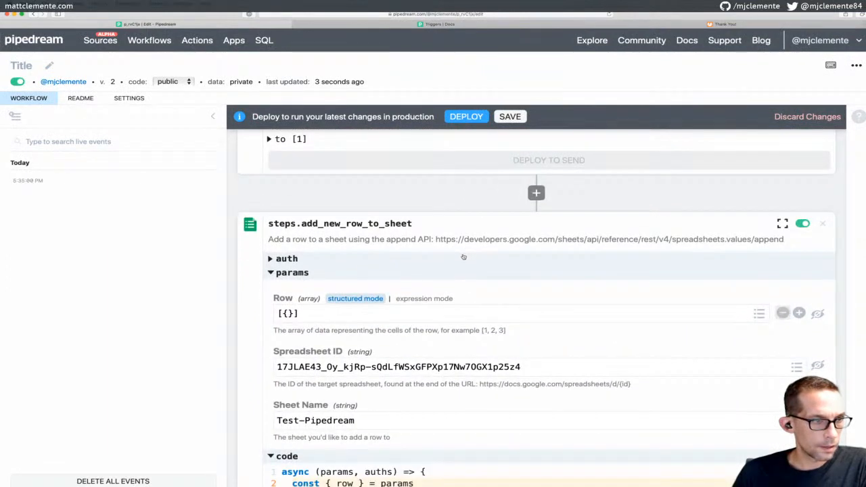
Expand the test email's 'from' field to check the sender's address and name, then collapse it
scroll(305, 306, "up", 2)
scroll(304, 305, "up", 5)
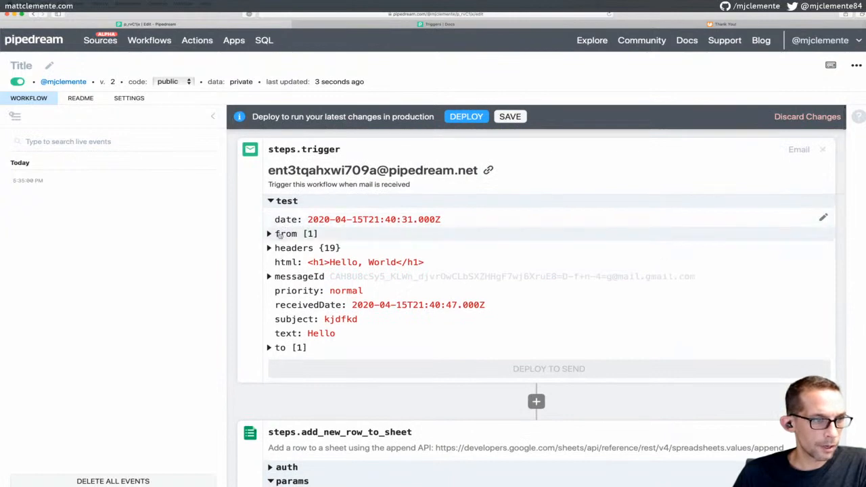
left_click(279, 235)
left_click(288, 249)
left_click(288, 248)
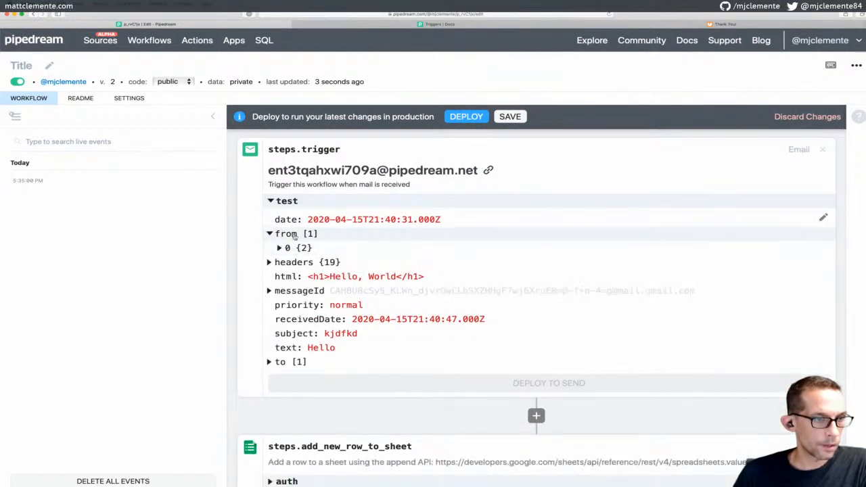
left_click(286, 248)
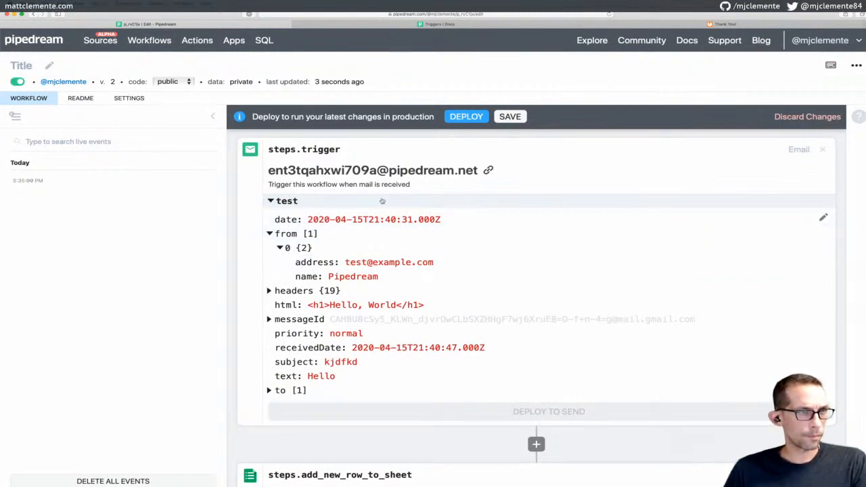
left_click(269, 234)
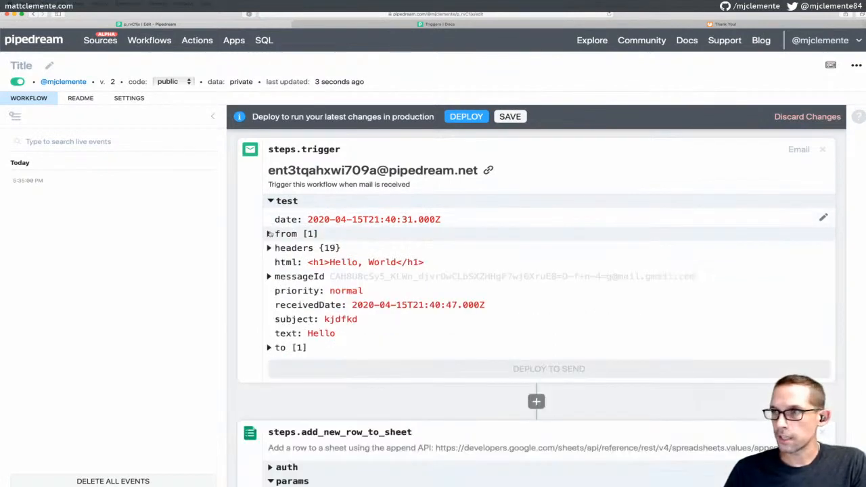
Review the add-row step's params and code, then return to the Triggers docs tab
scroll(311, 240, "down", 5)
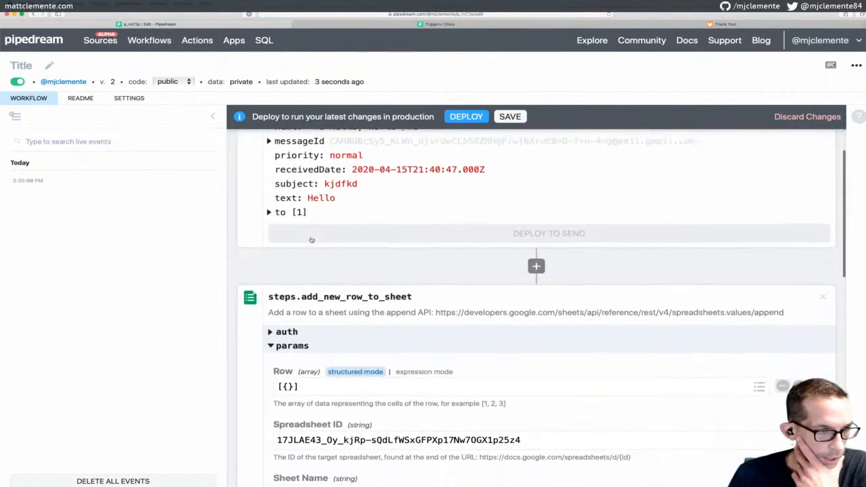
scroll(311, 240, "down", 1)
scroll(311, 239, "down", 1)
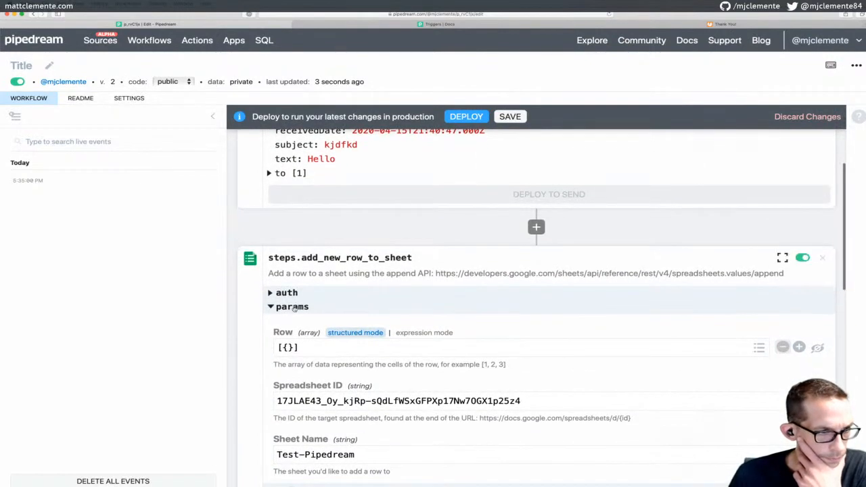
scroll(293, 308, "down", 1)
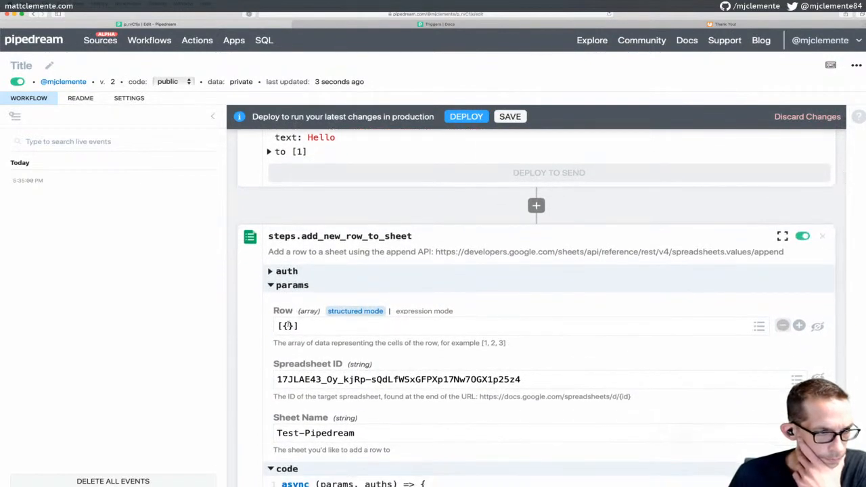
scroll(382, 310, "down", 1)
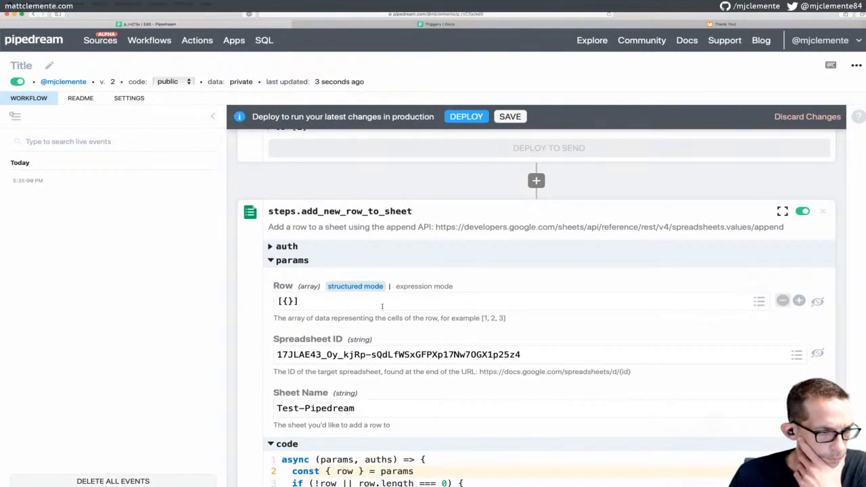
scroll(383, 309, "down", 4)
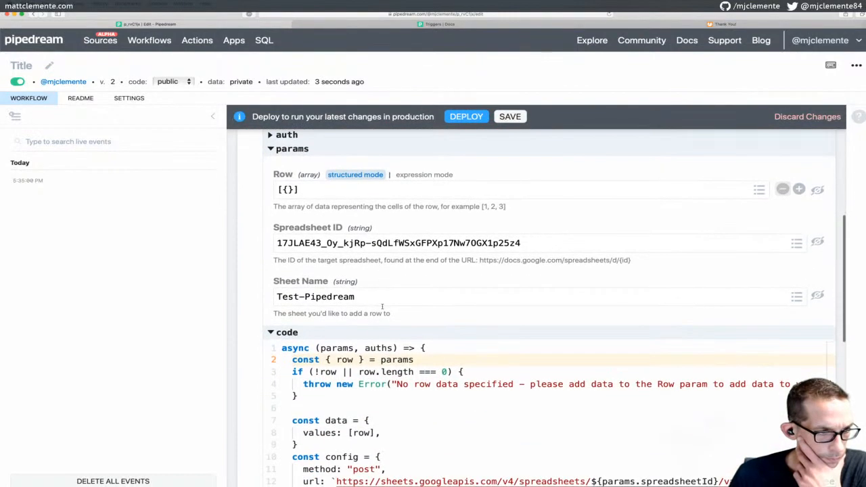
scroll(382, 310, "up", 10)
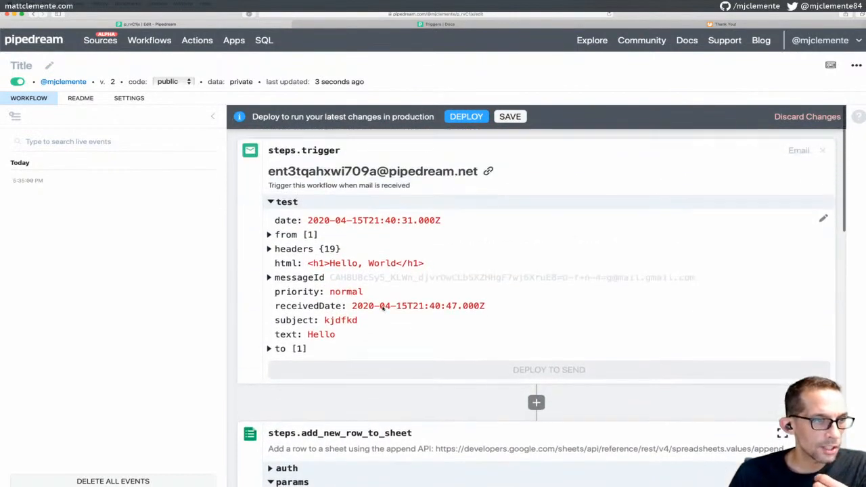
scroll(382, 309, "down", 2)
scroll(382, 309, "down", 2)
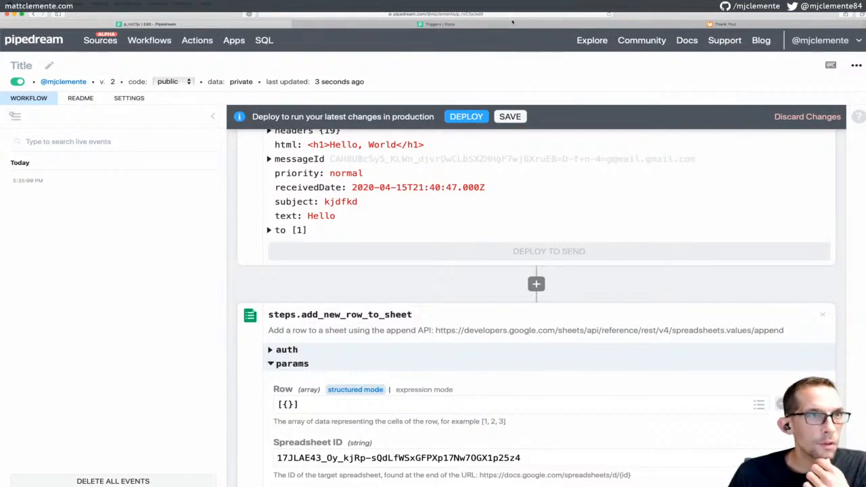
left_click(482, 27)
scroll(493, 106, "up", 1)
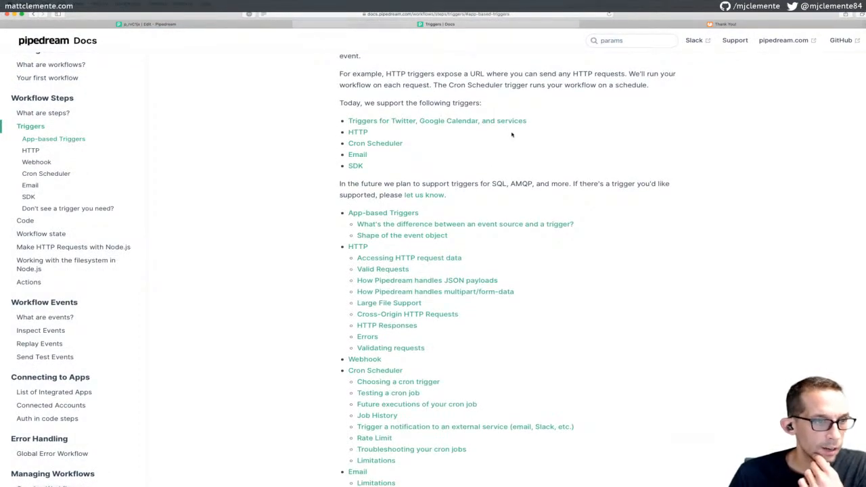
Open the email trigger event shape docs and compare it with the editor's test event
scroll(510, 179, "down", 3)
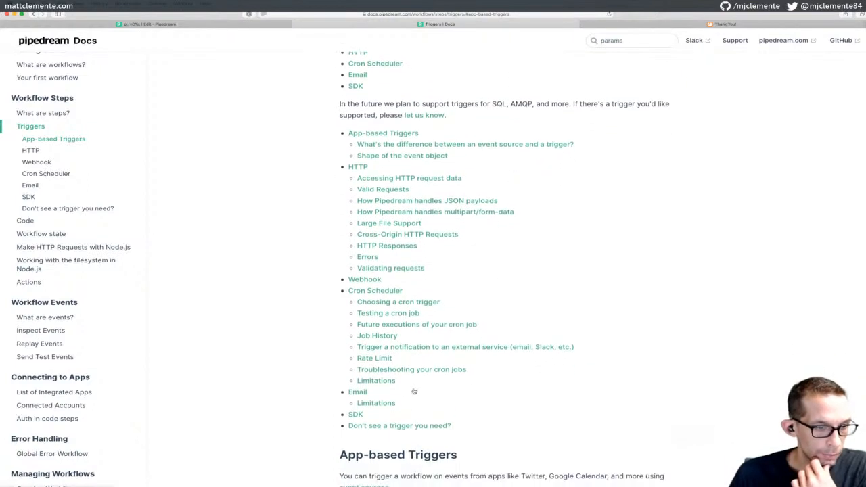
left_click(361, 403)
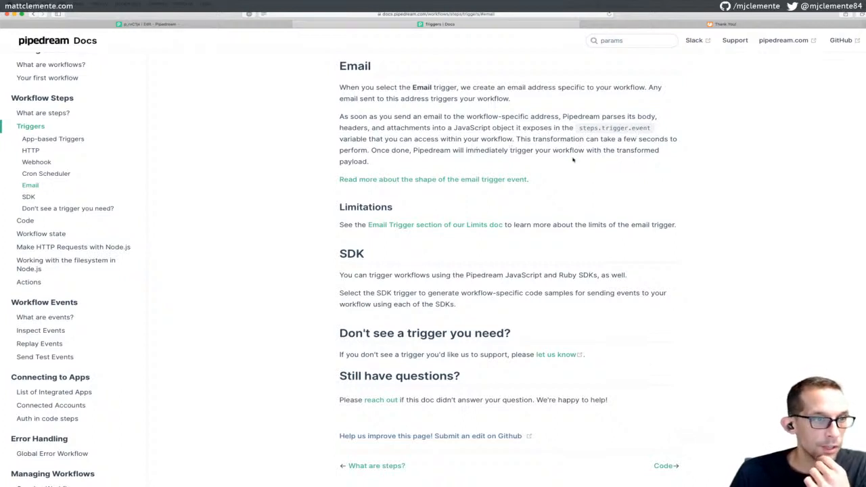
left_click(477, 180)
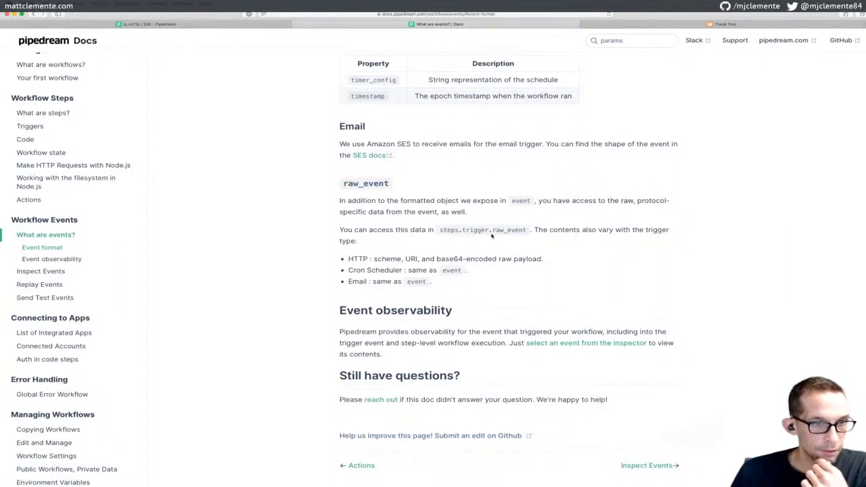
left_click(271, 26)
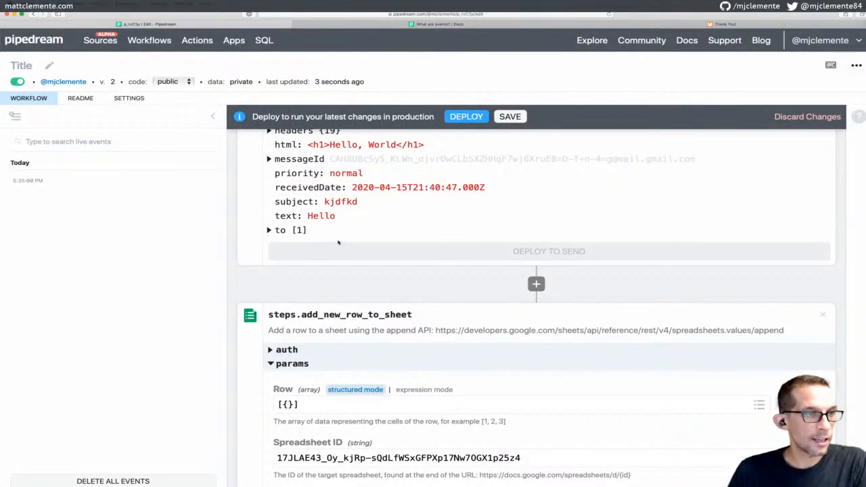
scroll(338, 243, "up", 4)
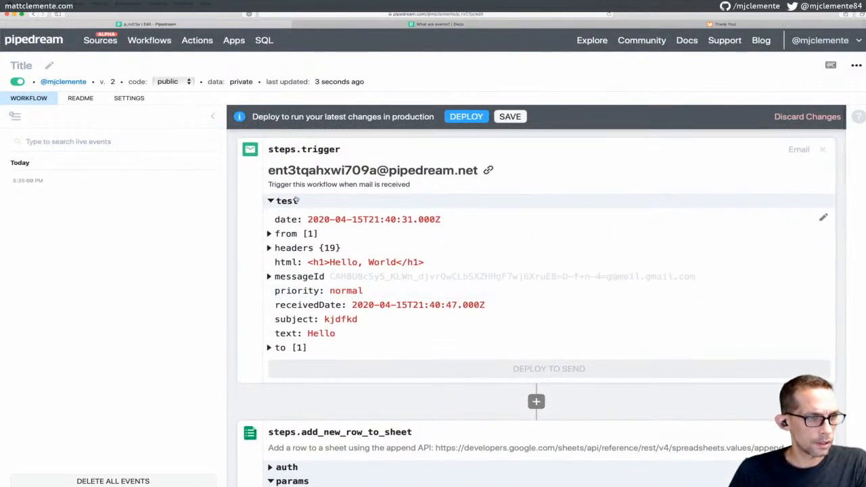
scroll(291, 274, "down", 1)
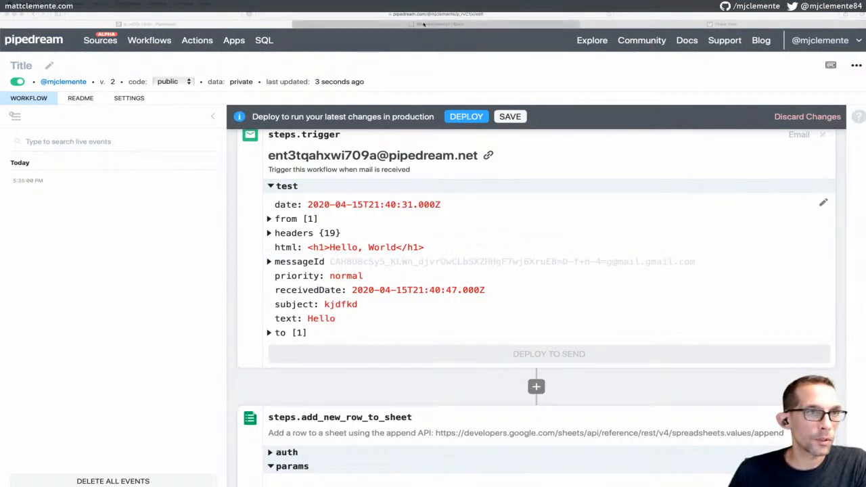
left_click(437, 24)
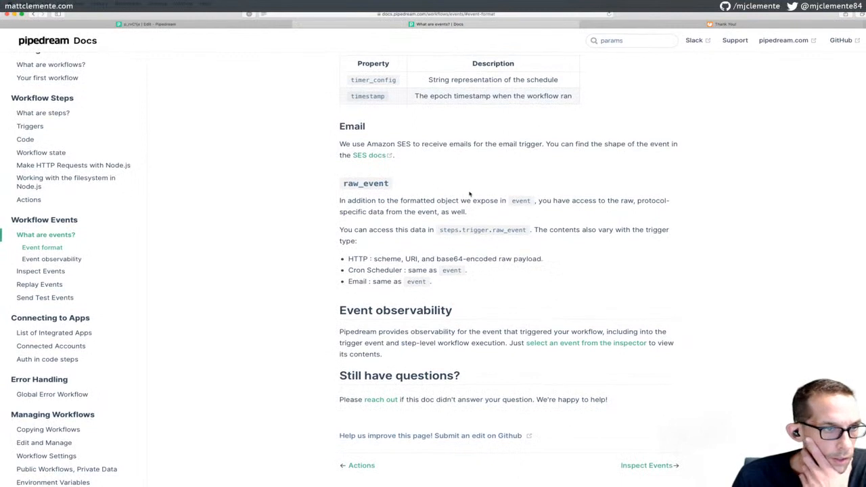
Open the 'SES docs' link in a new tab and switch to it
scroll(470, 194, "up", 3)
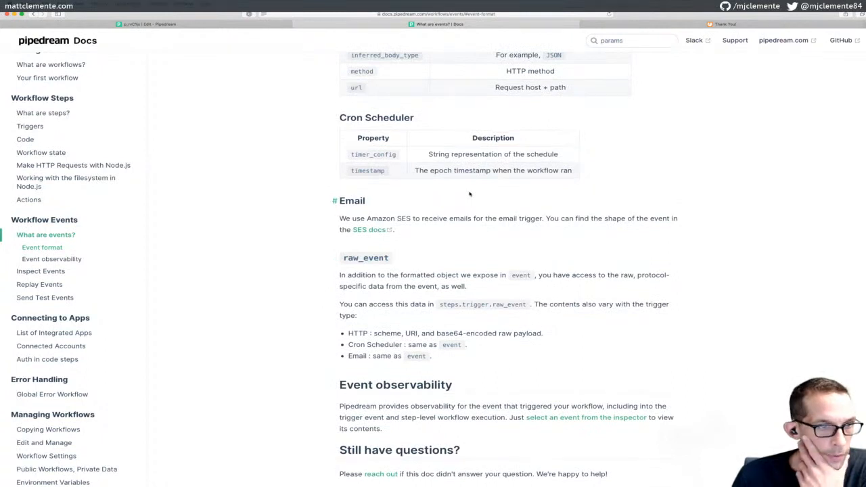
scroll(470, 194, "down", 3)
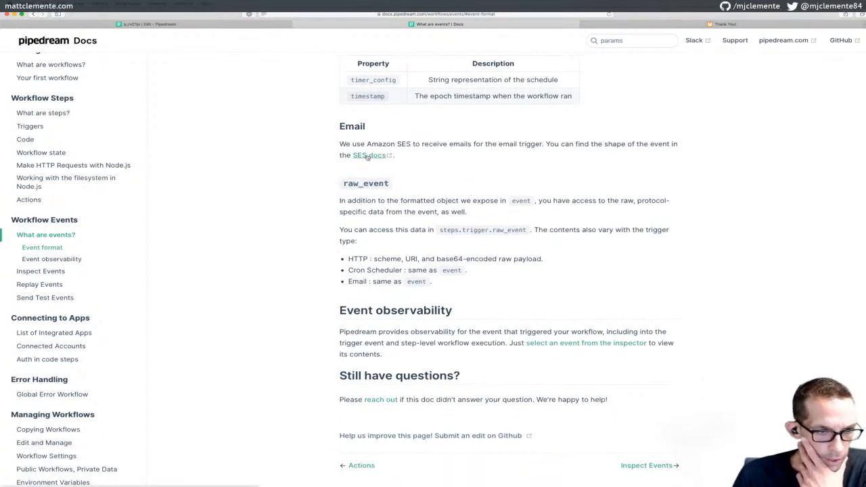
right_click(368, 157)
left_click(380, 159)
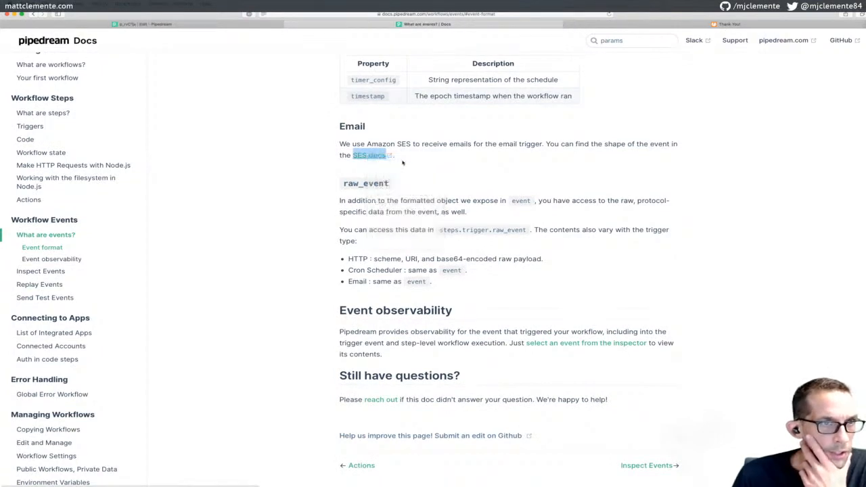
left_click(541, 24)
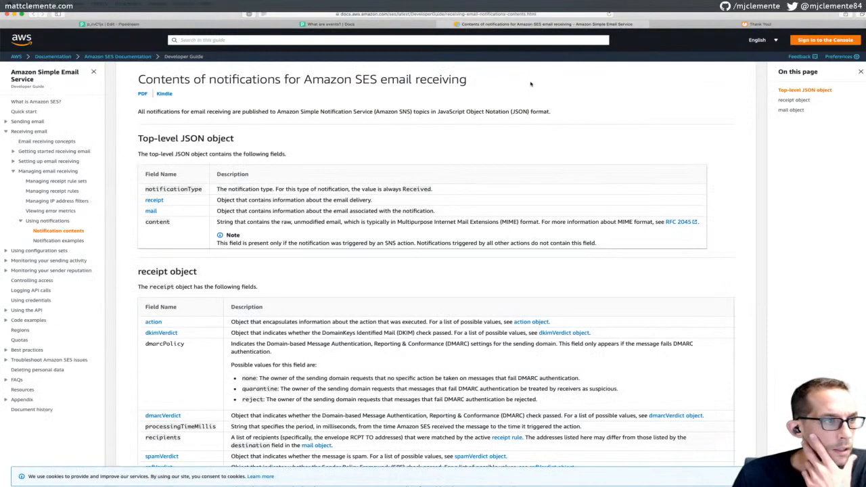
Read the SES receipt, verdict and mail object tables zoomed in, then return to the workflow editor
scroll(427, 135, "down", 2)
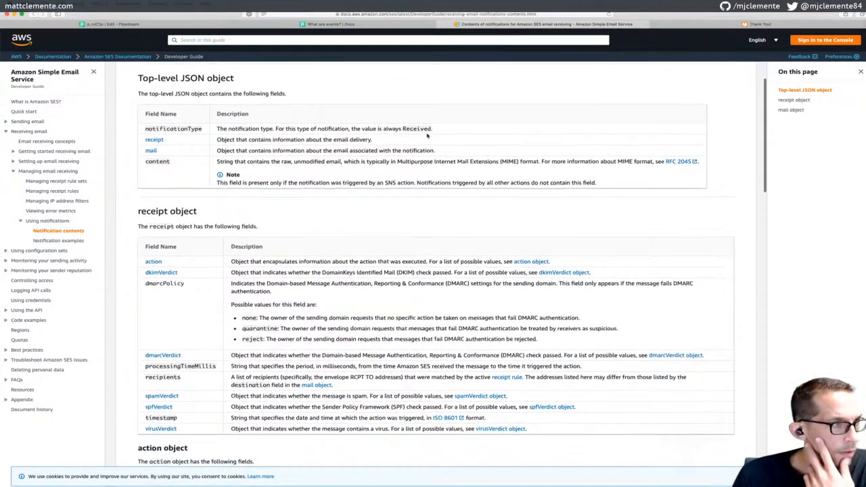
scroll(427, 135, "down", 1)
scroll(413, 111, "up", 1)
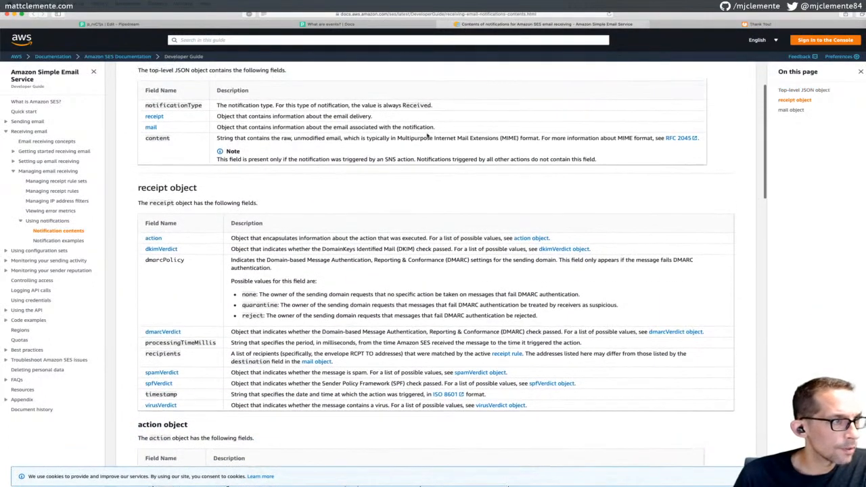
scroll(262, 127, "down", 6)
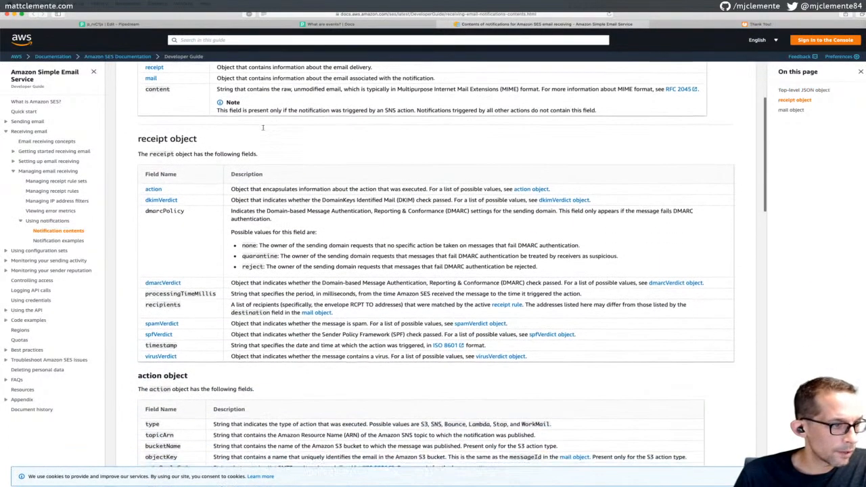
scroll(263, 130, "down", 8)
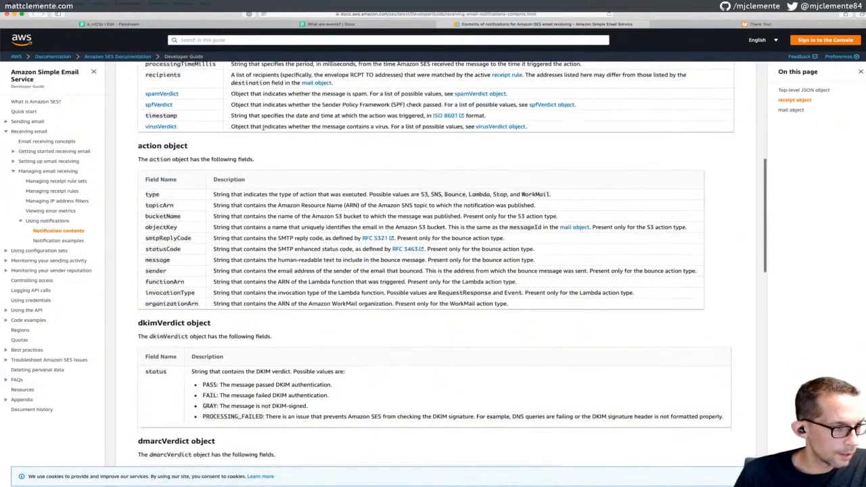
scroll(263, 129, "down", 1)
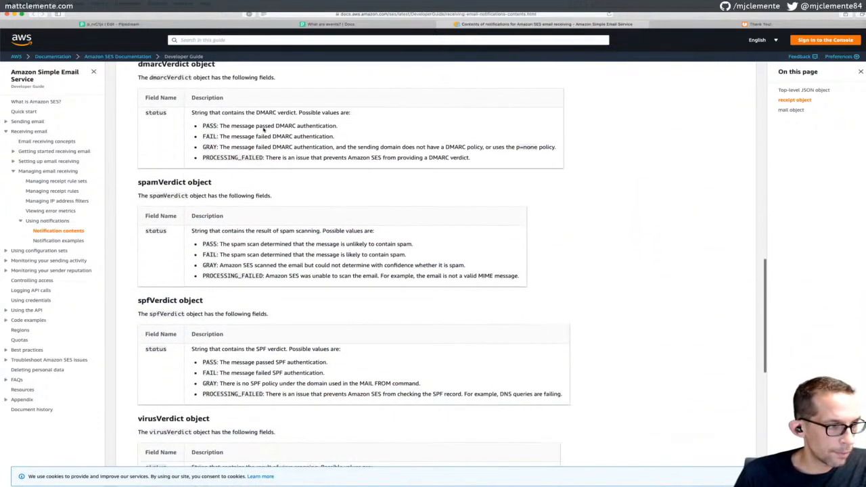
key("super+equal")
scroll(263, 129, "down", 9)
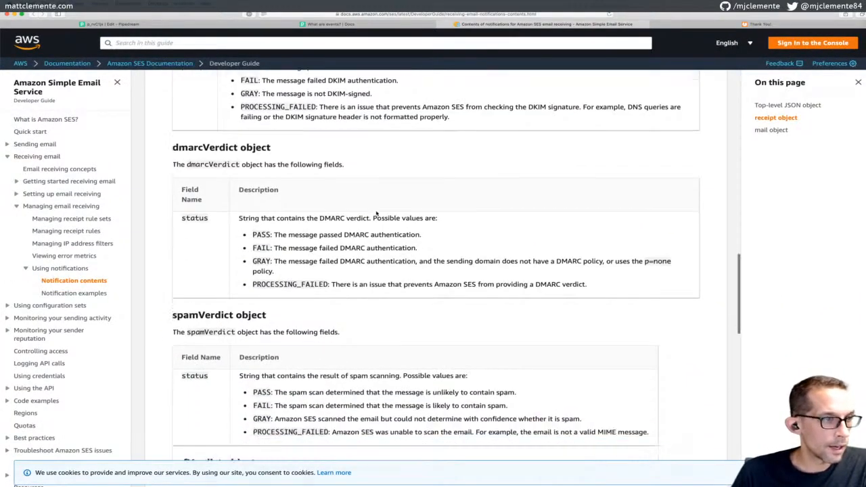
scroll(376, 211, "down", 6)
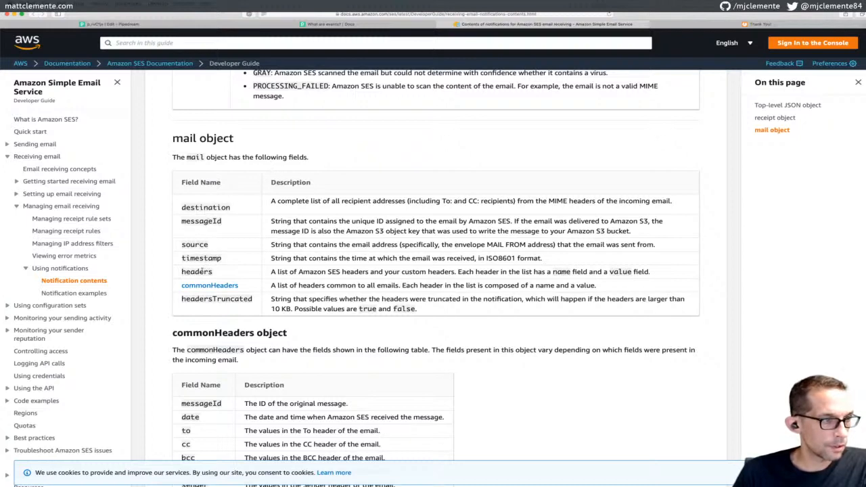
left_click(331, 24)
left_click(156, 24)
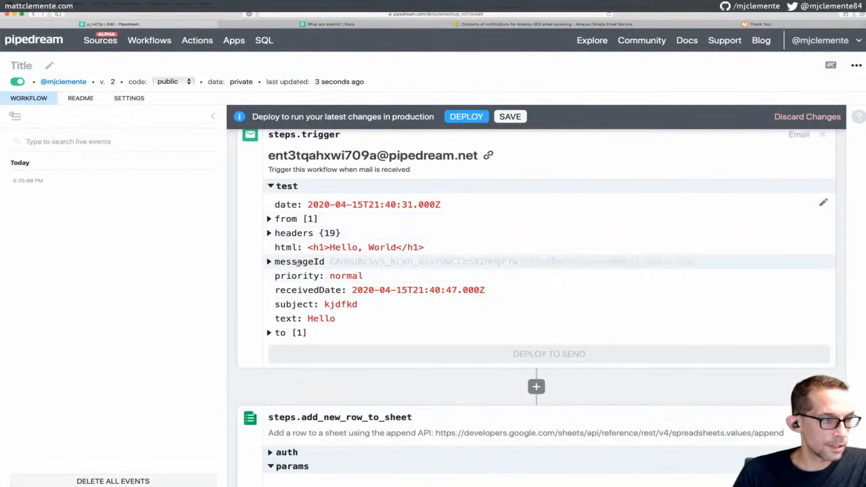
Clear the Row field and restart it as [event.subject using autocomplete
scroll(287, 224, "up", 1)
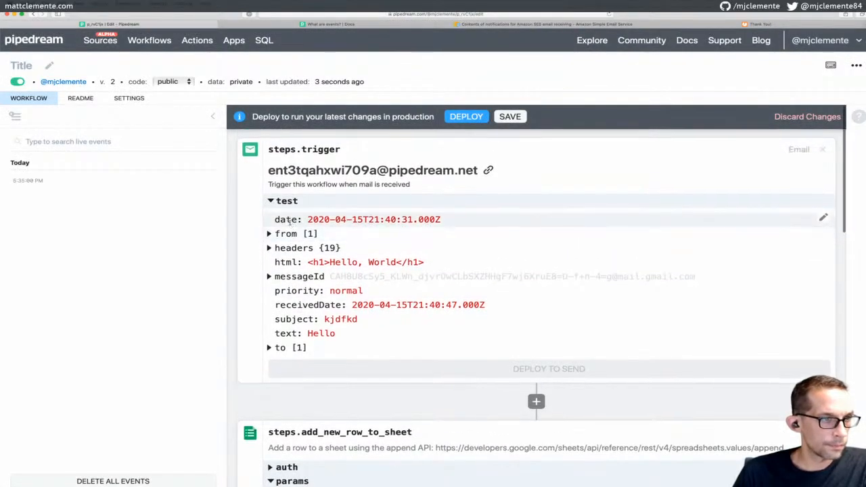
scroll(343, 191, "down", 3)
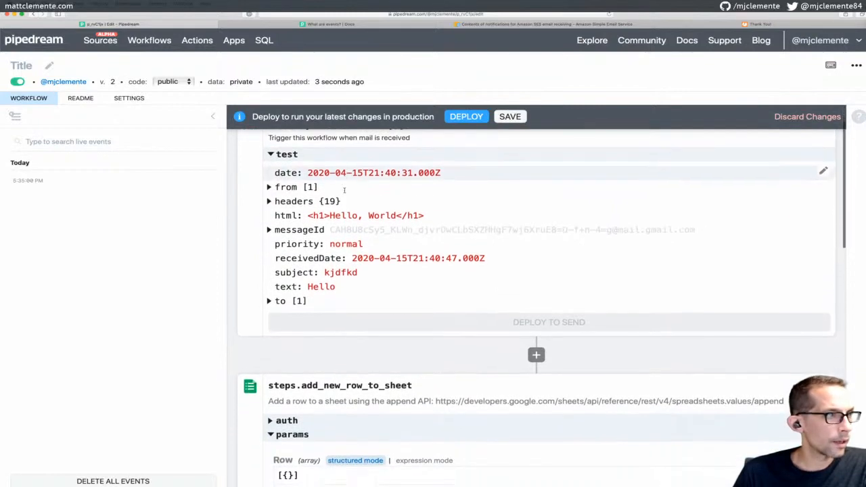
scroll(344, 190, "down", 6)
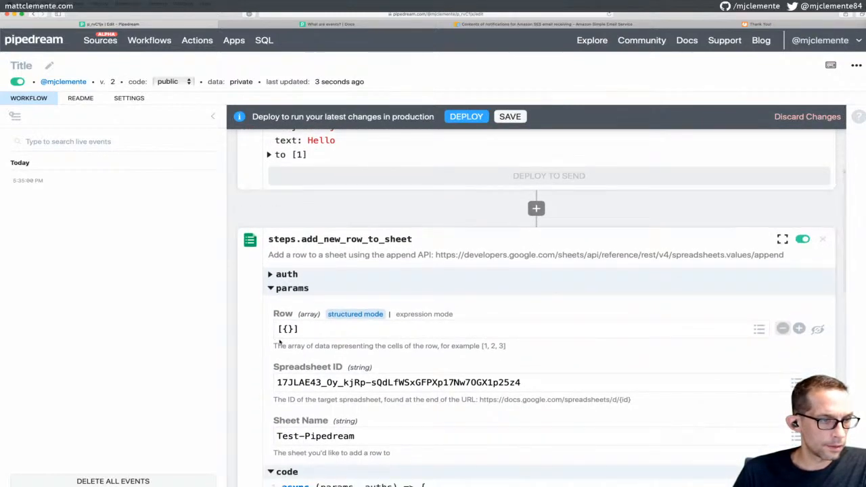
type("event")
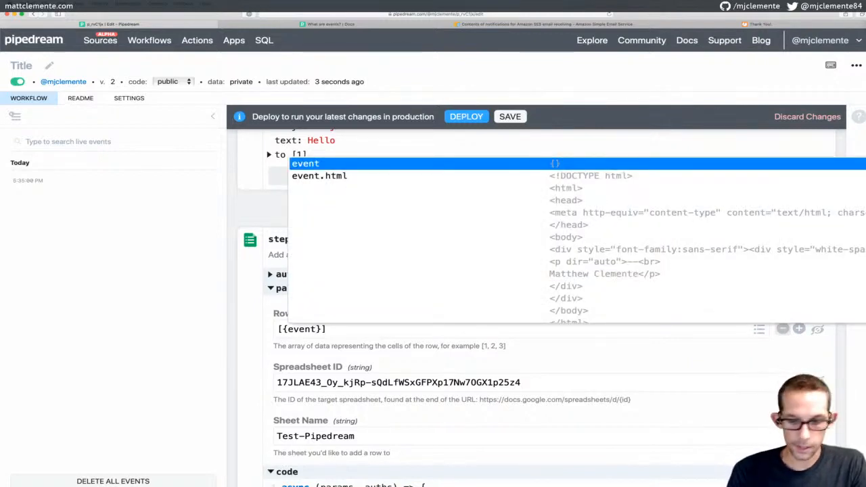
type(".")
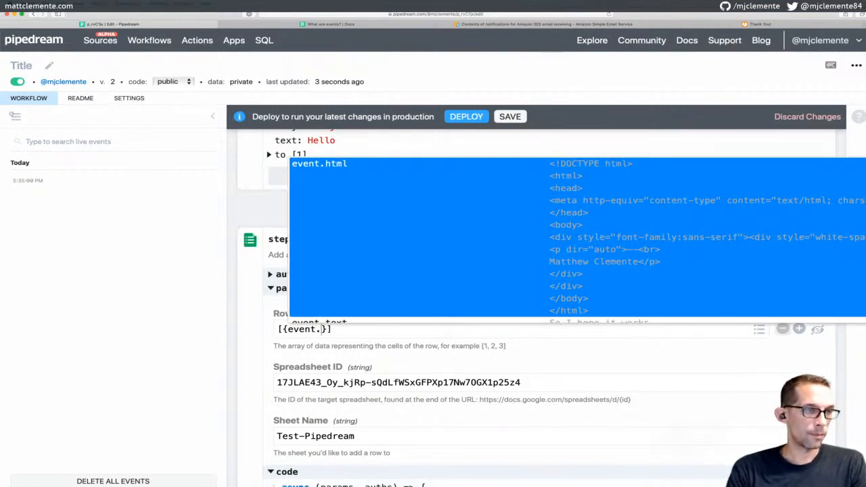
type("from")
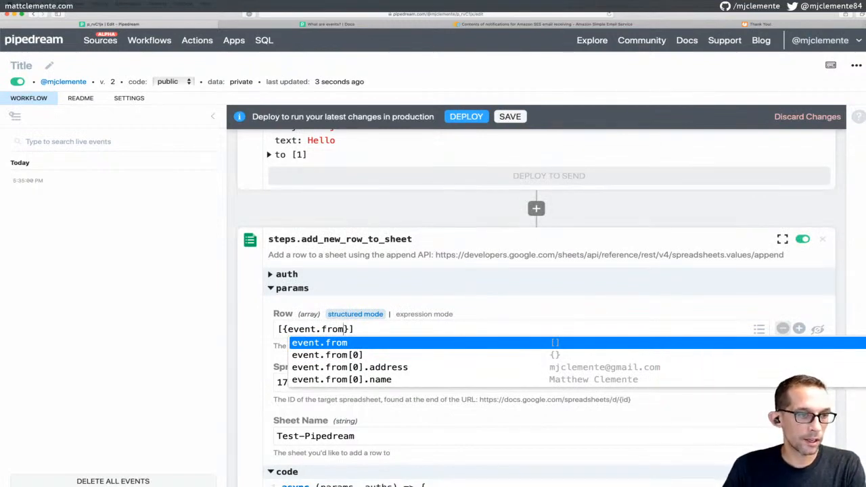
key("BackSpace")
key("BackSpace")
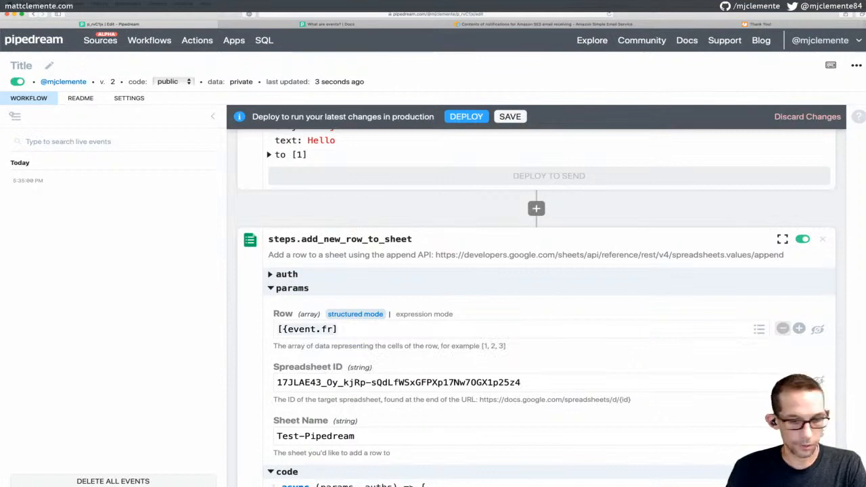
key("ctrl+a")
type("even")
key("BackSpace")
key("BackSpace")
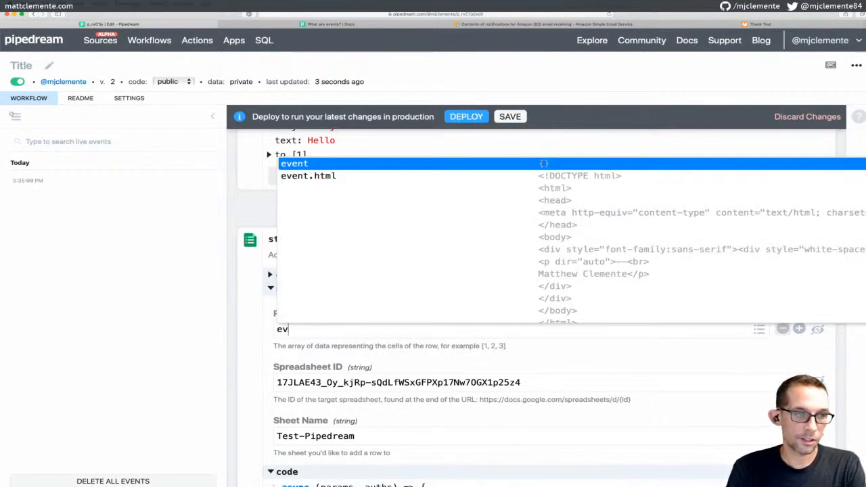
key("BackSpace")
key("BackSpace")
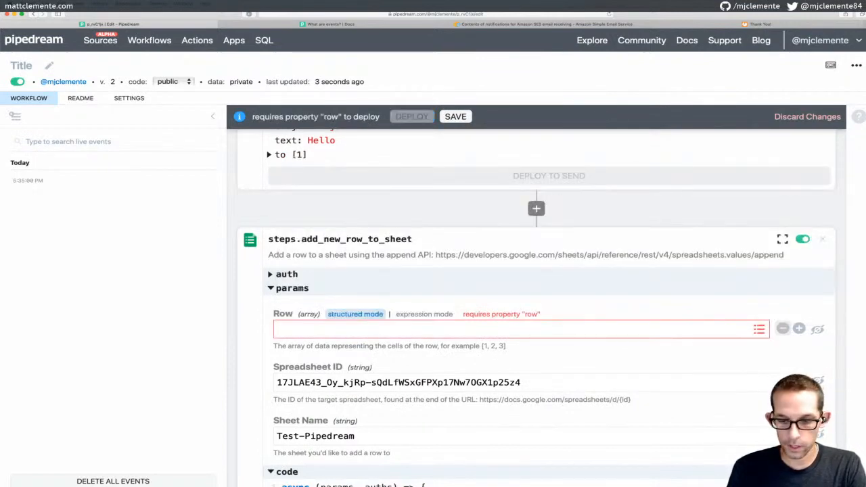
type("[")
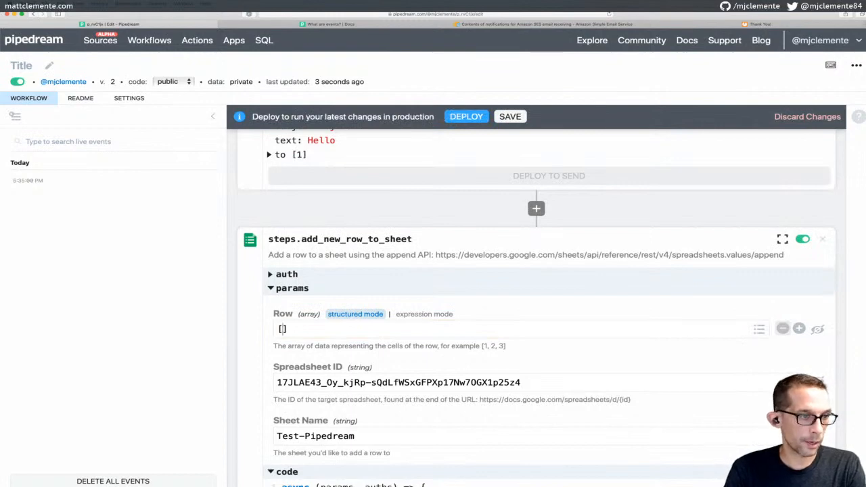
type("event.")
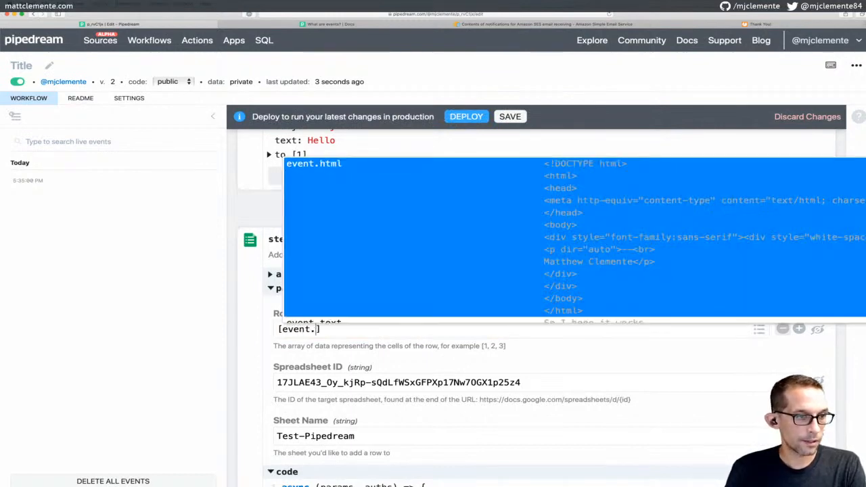
type("sub")
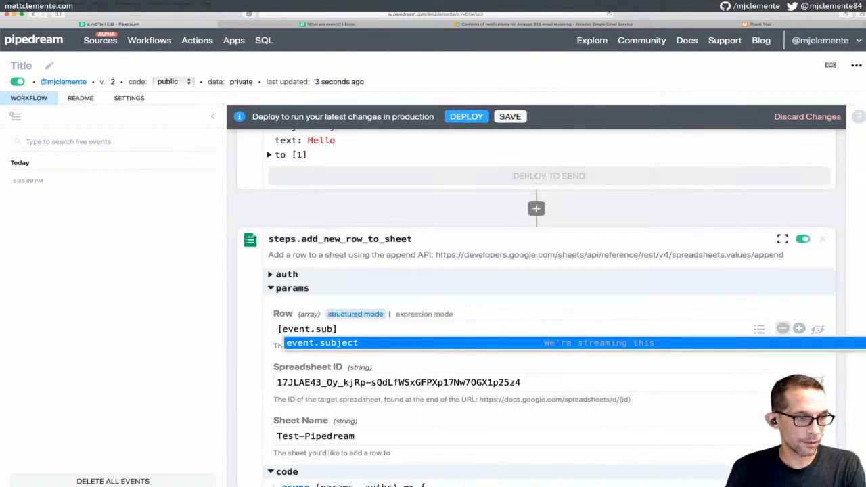
key("Return")
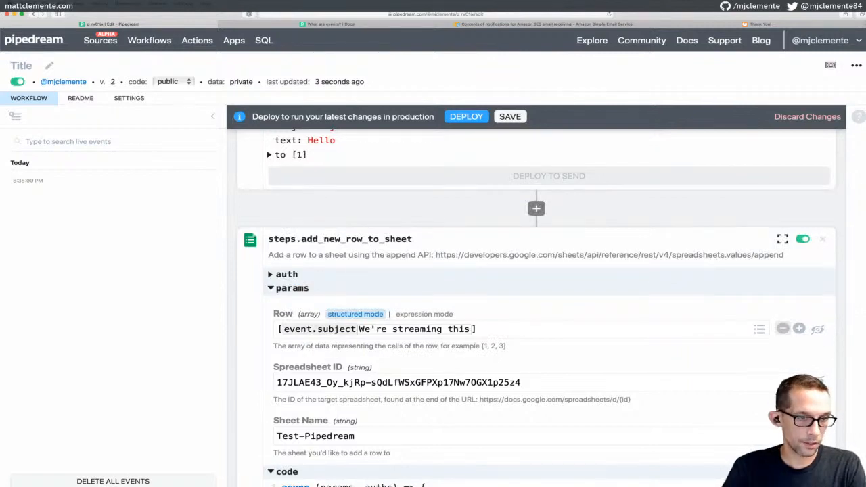
Add event.text after event.subject in Row and save the workflow as version 3
type(",")
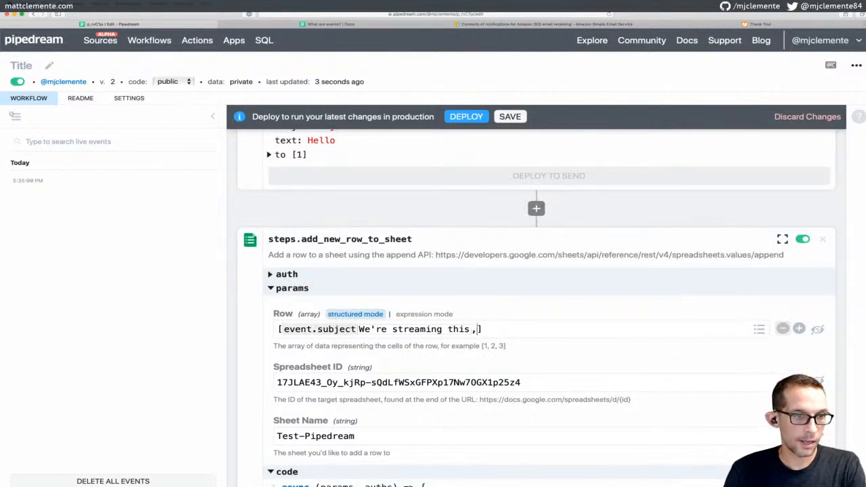
type("event.b")
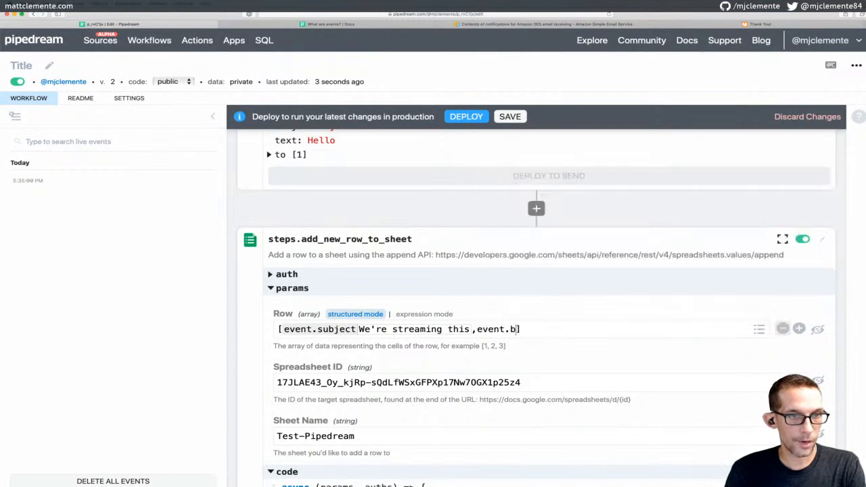
key("BackSpace")
type("t")
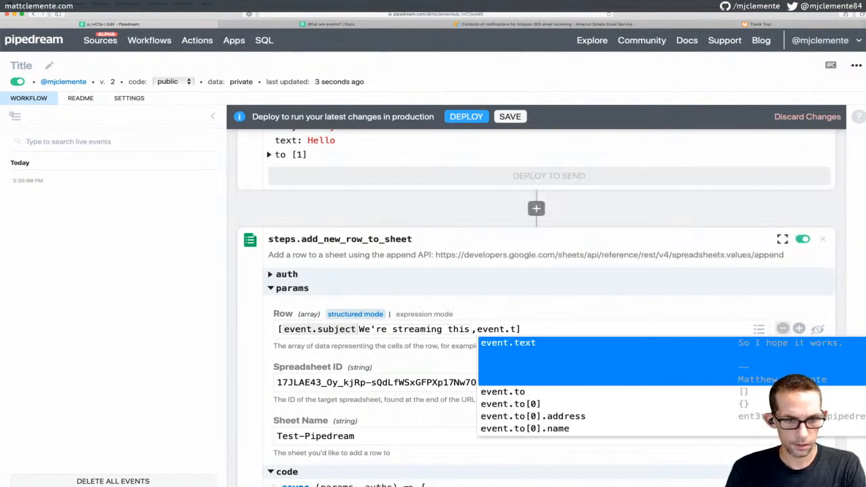
key("Return")
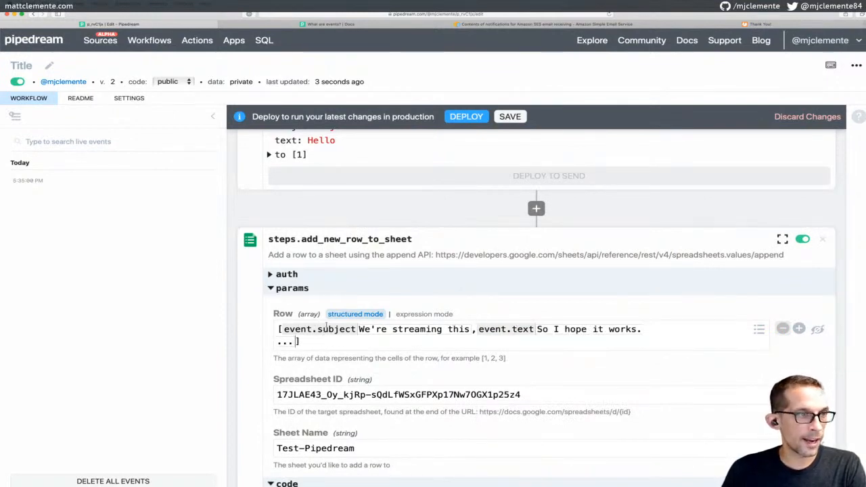
scroll(337, 314, "up", 1)
scroll(338, 314, "down", 3)
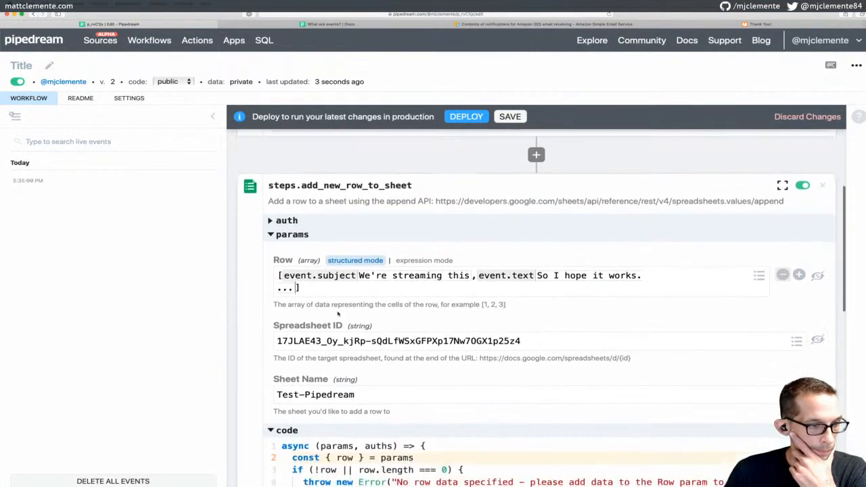
scroll(337, 314, "down", 10)
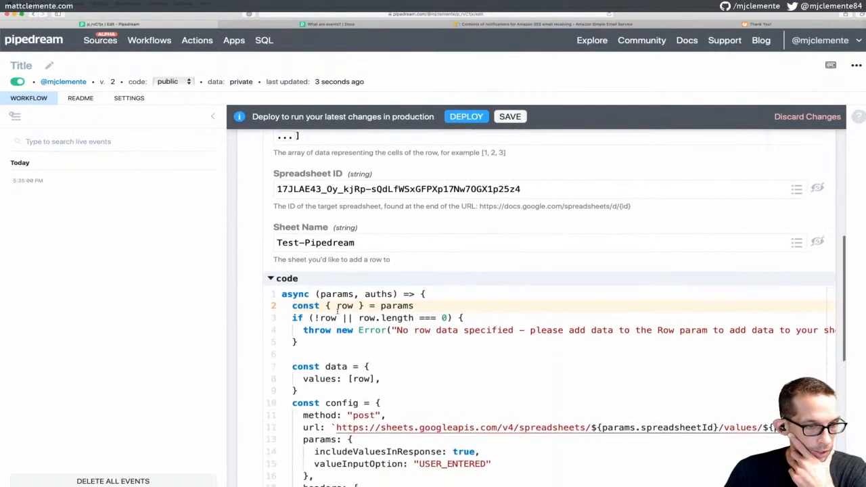
scroll(337, 311, "right", 3)
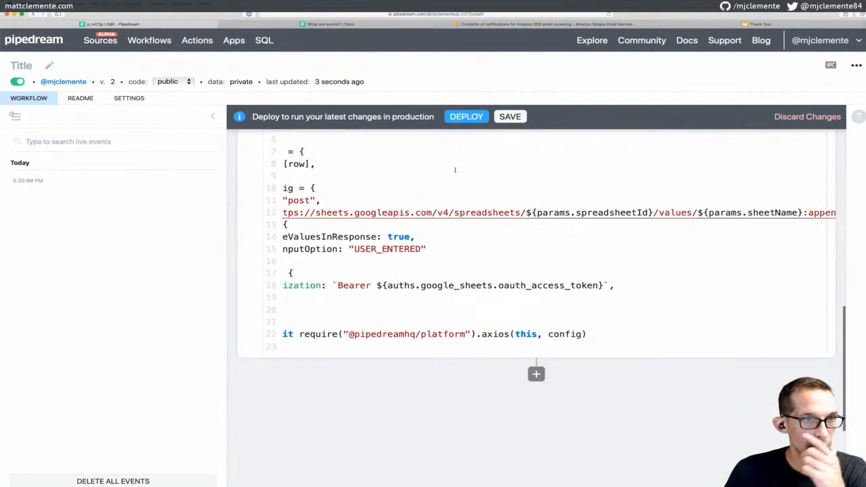
left_click(511, 117)
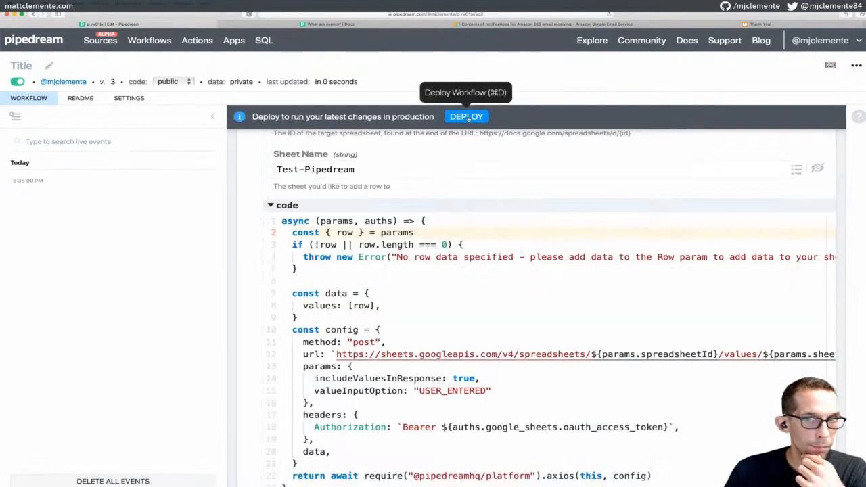
Deploy workflow version 3 and send the test email event through it
left_click(467, 116)
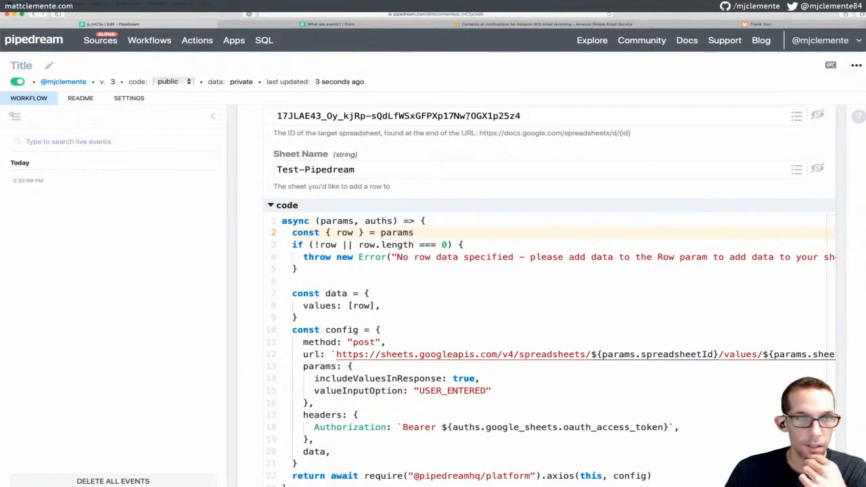
scroll(452, 165, "down", 3)
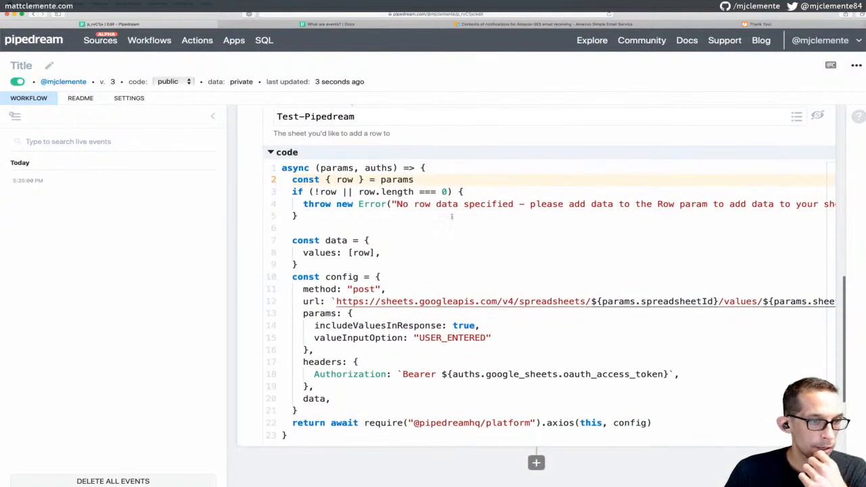
scroll(452, 247, "up", 10)
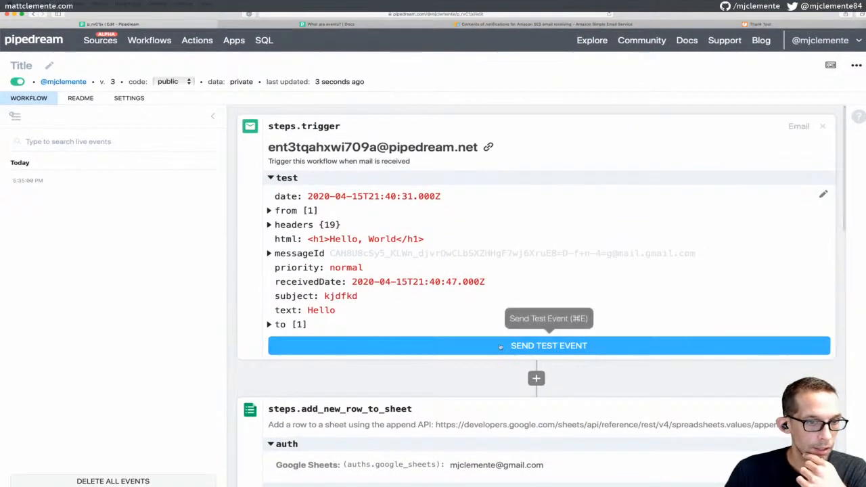
left_click(545, 348)
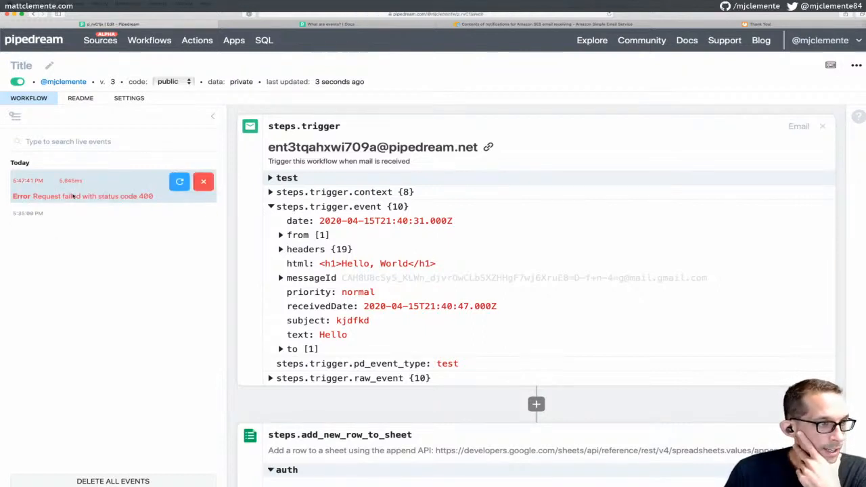
Open the failed 400 run's details from the event list
left_click(100, 196)
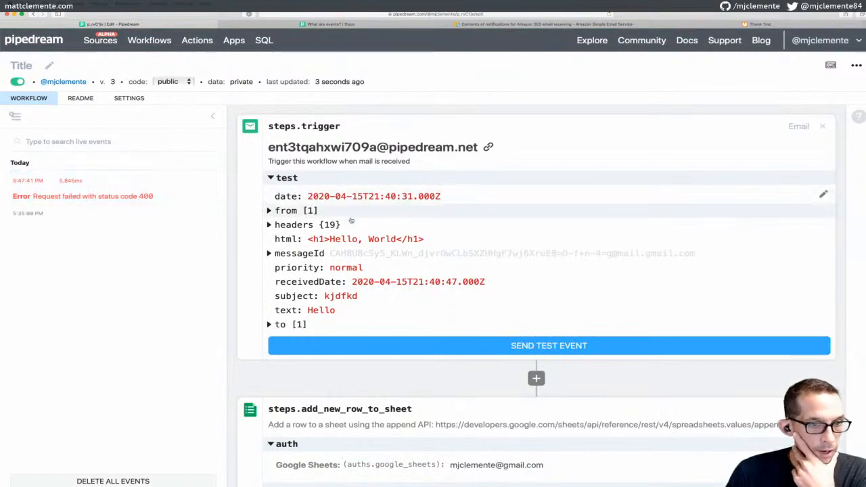
scroll(376, 233, "down", 5)
scroll(377, 231, "down", 10)
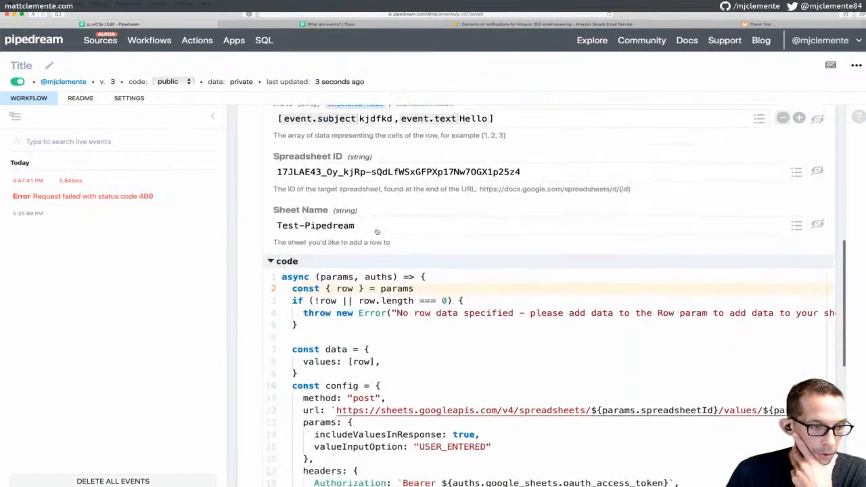
scroll(377, 231, "up", 3)
scroll(377, 232, "up", 15)
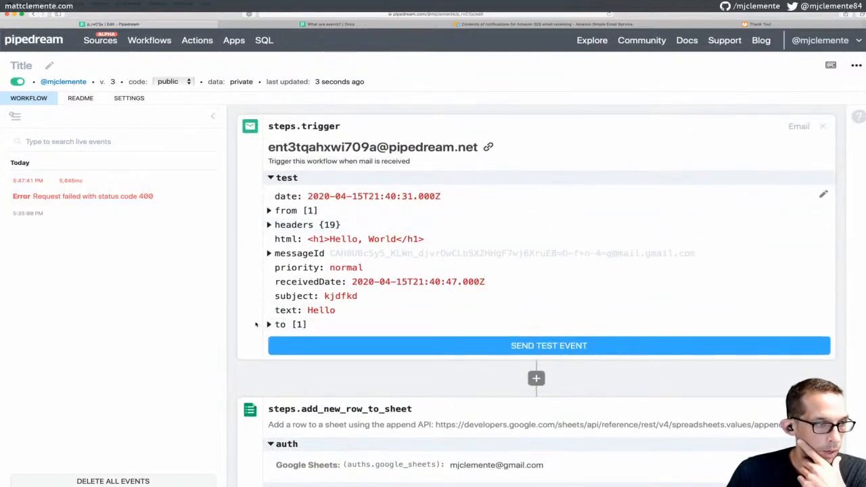
left_click(122, 197)
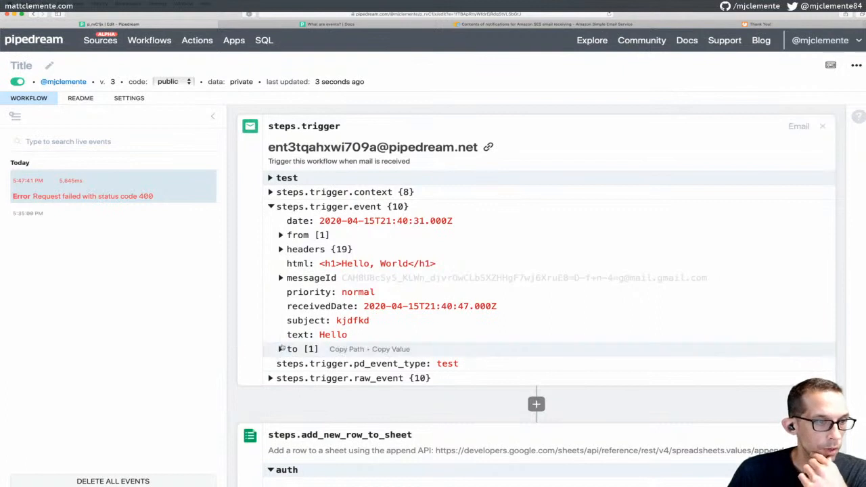
scroll(282, 348, "down", 1)
Inspect the trigger's raw_event and recipient data, collapse it, and scroll to the 400 error
left_click(271, 352)
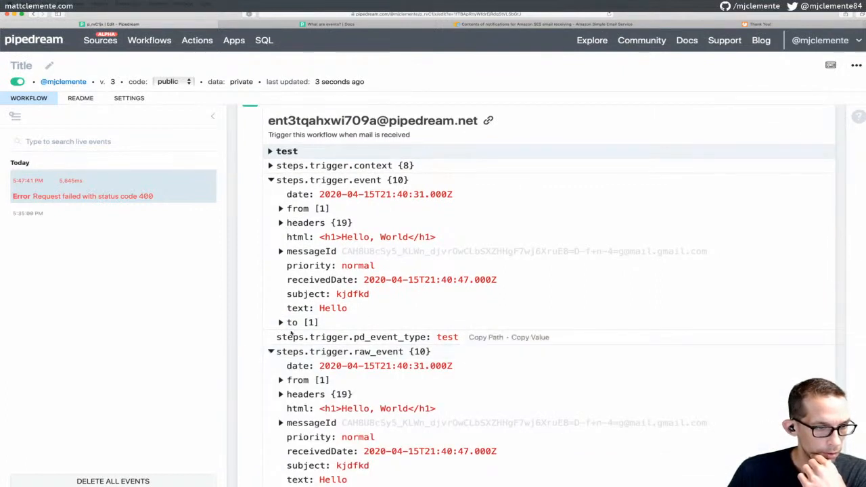
scroll(291, 332, "down", 2)
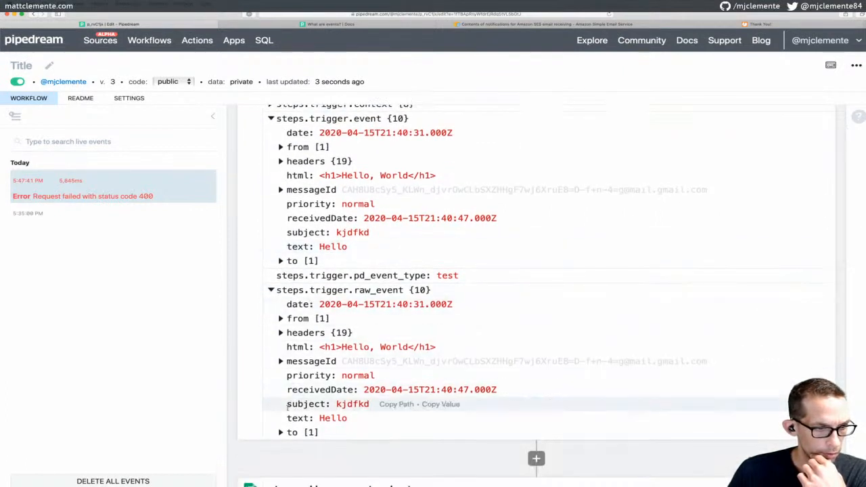
left_click(280, 433)
scroll(325, 327, "down", 1)
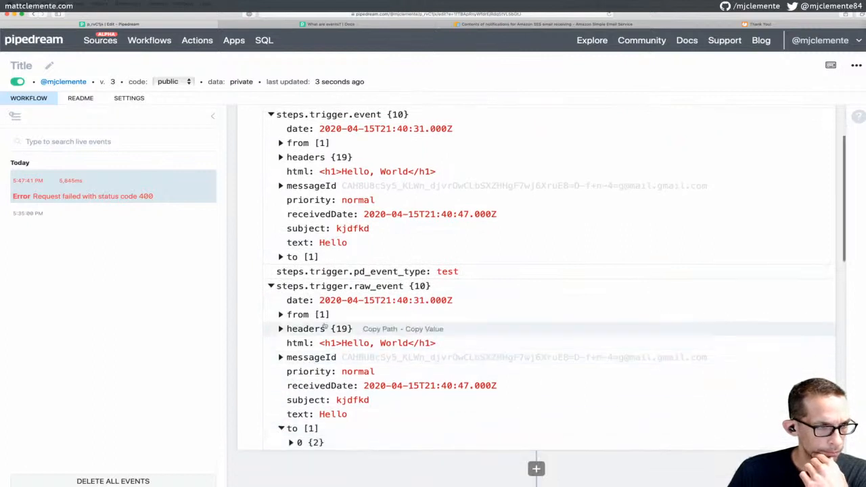
scroll(325, 327, "up", 3)
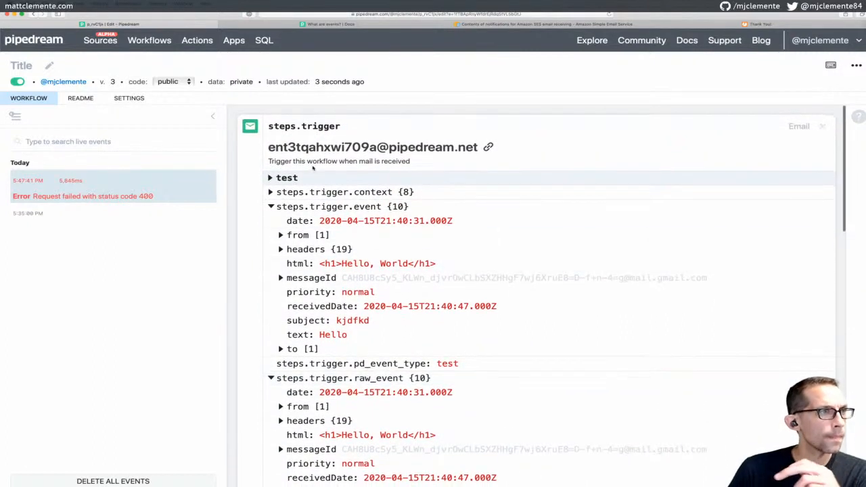
mouse_move(63, 197)
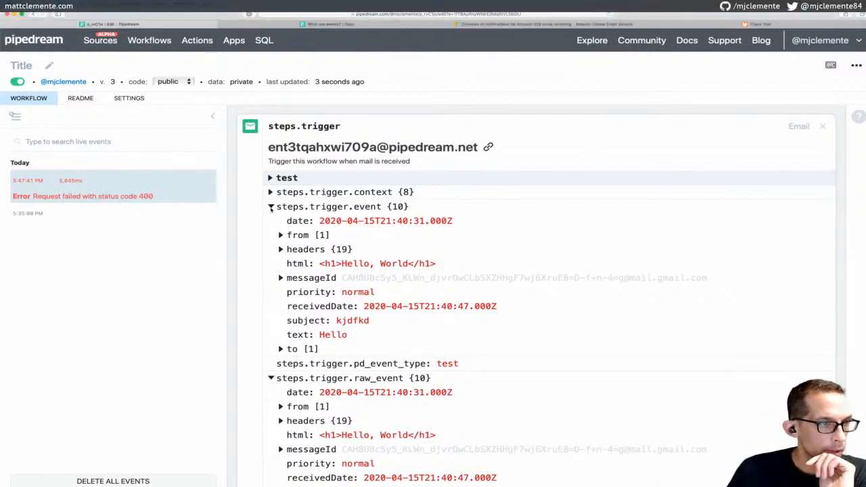
left_click(273, 206)
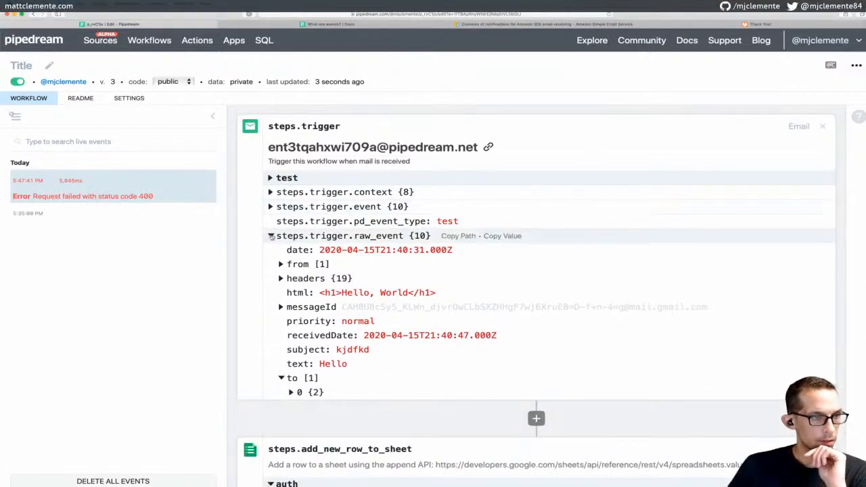
left_click(271, 235)
scroll(338, 271, "down", 15)
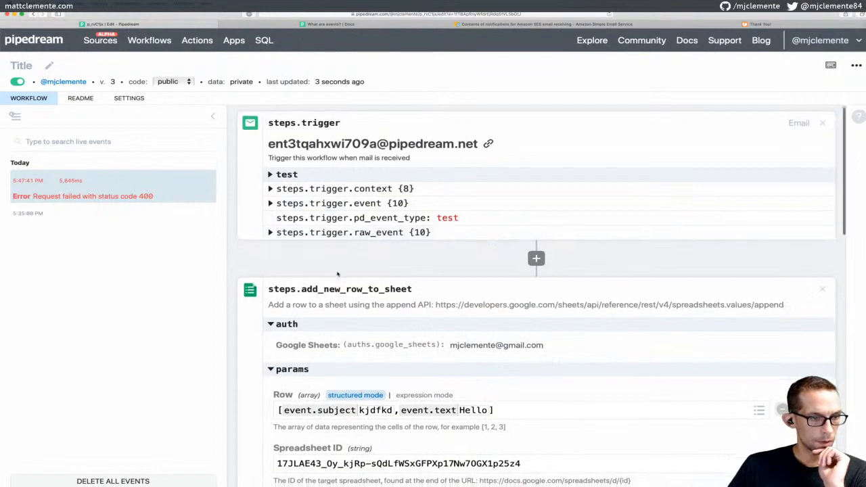
scroll(517, 231, "down", 2)
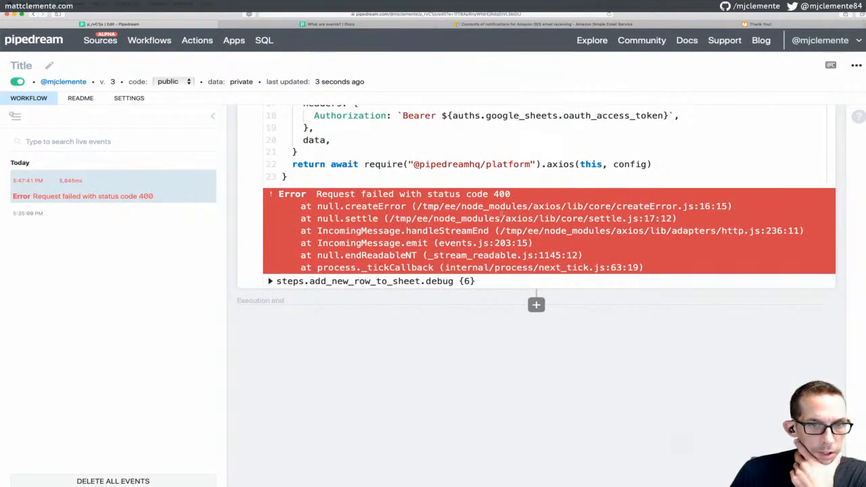
Expand the add-row step's debug and request nodes to review the 400 Bad Request fields
scroll(503, 216, "down", 1)
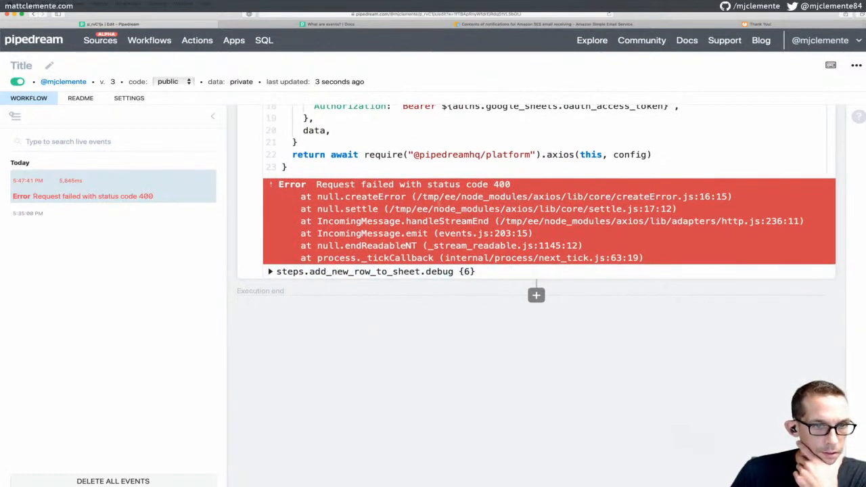
scroll(438, 203, "down", 1)
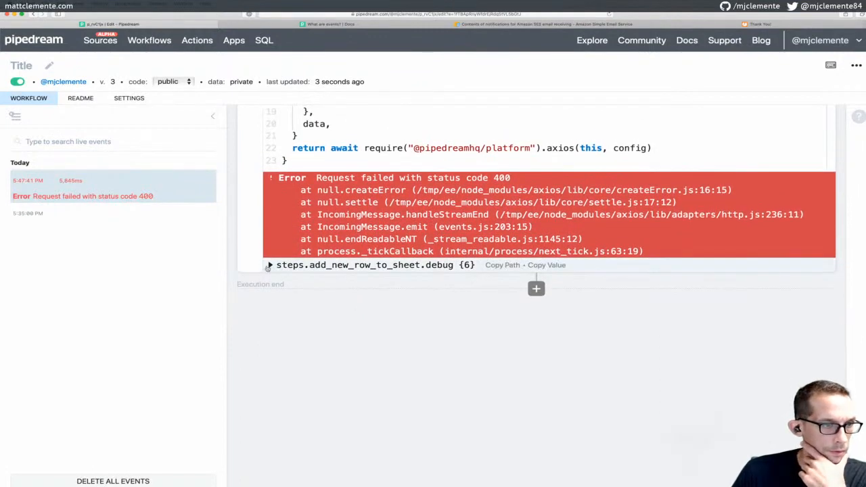
left_click(270, 266)
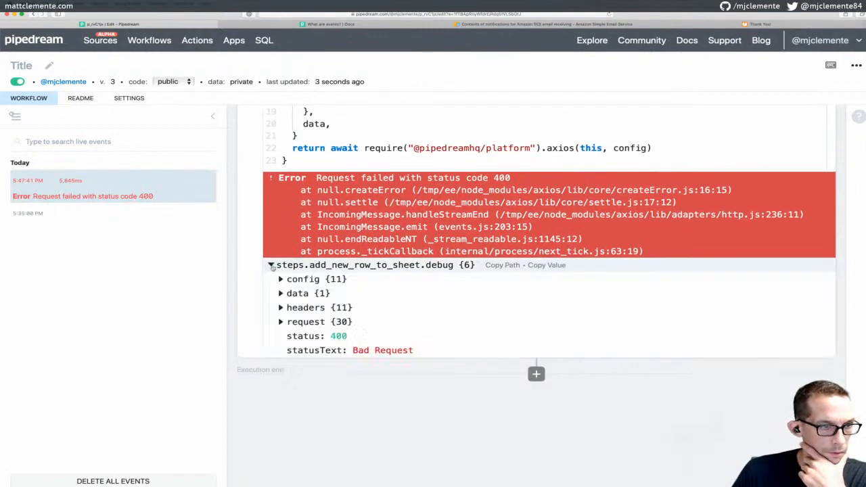
left_click(277, 323)
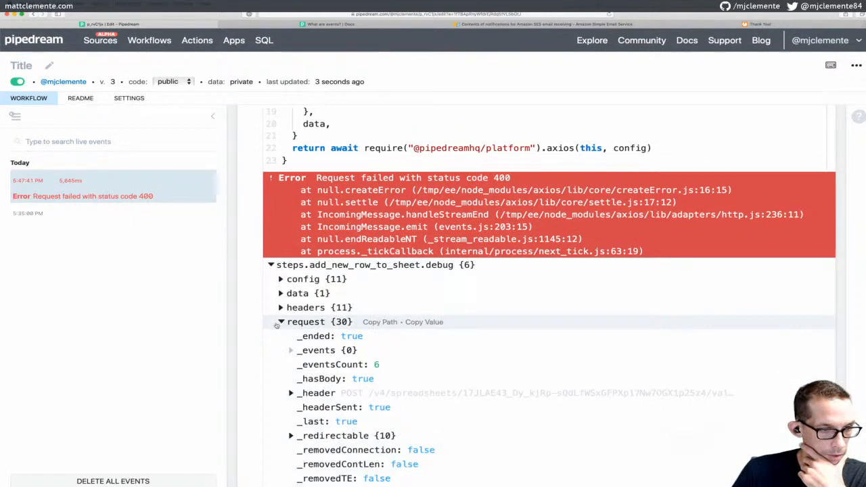
scroll(298, 326, "down", 5)
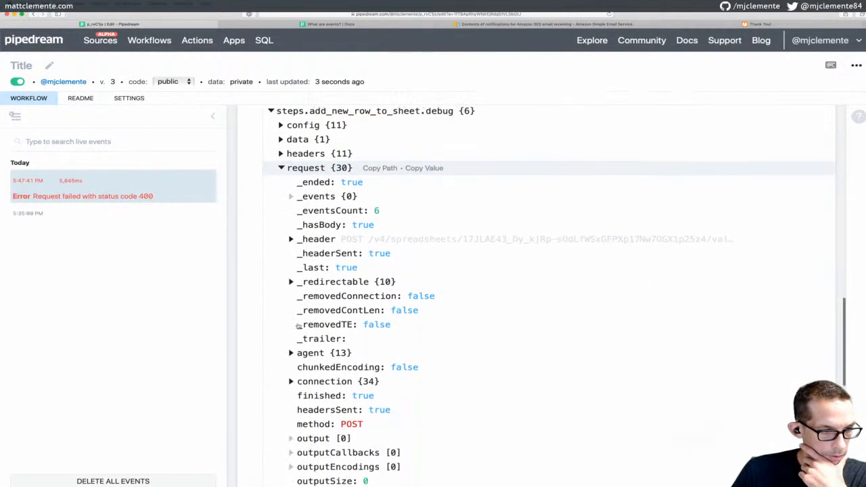
scroll(298, 327, "down", 3)
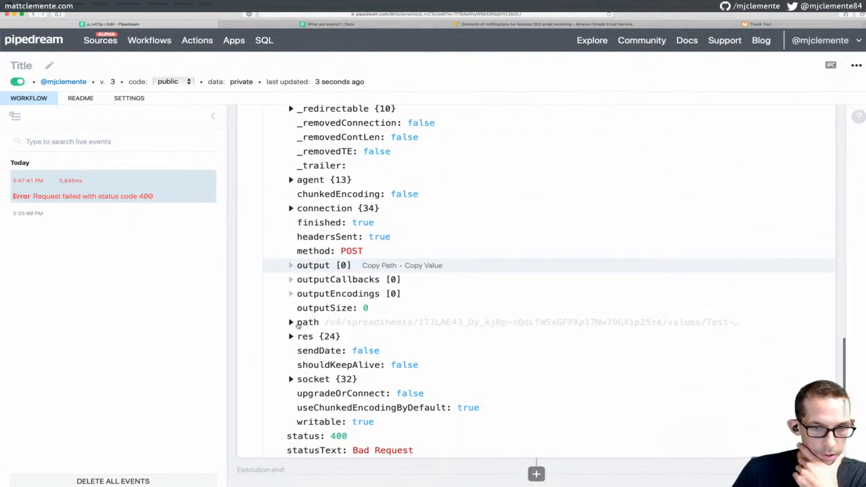
scroll(298, 326, "up", 12)
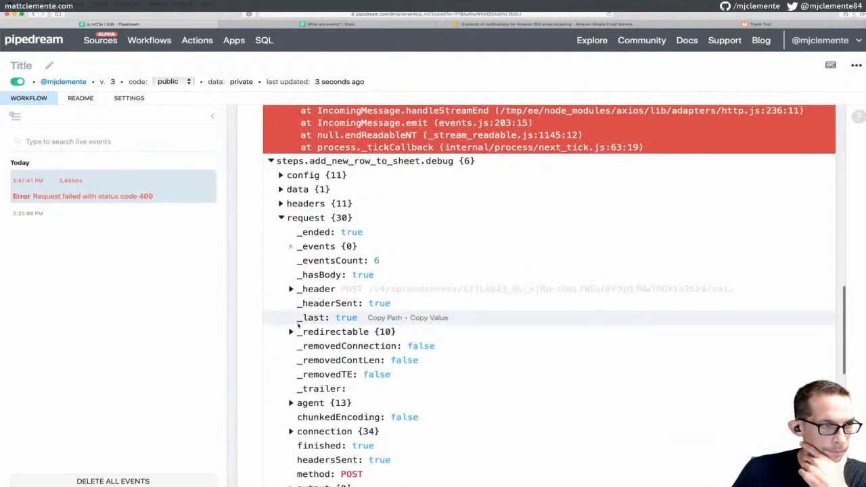
scroll(298, 326, "up", 10)
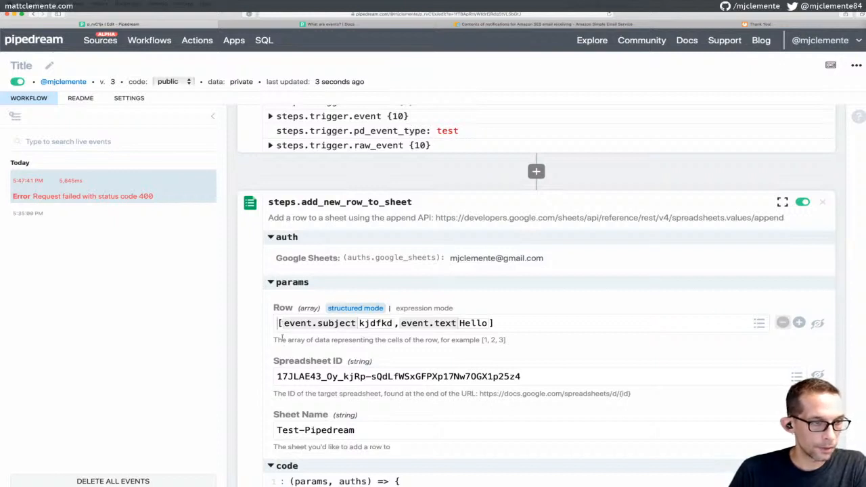
Change Row to [{event.subject},{event.text}], then save and deploy as version 4
type("{")
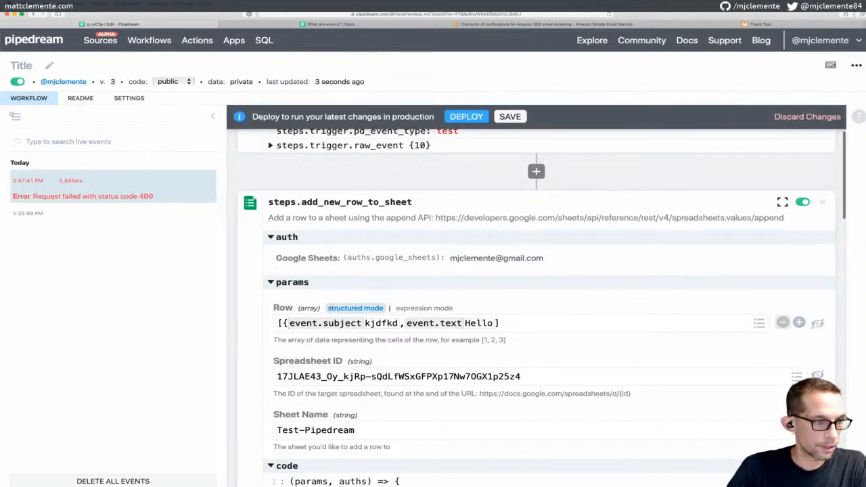
type("}")
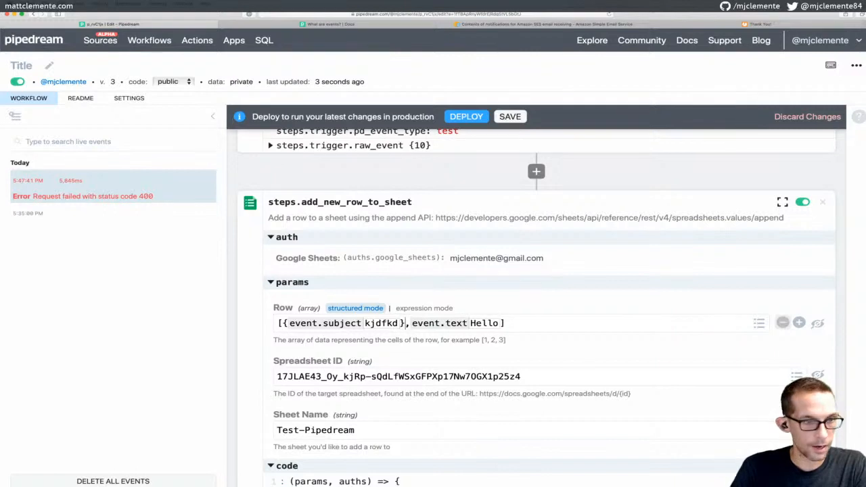
type("{")
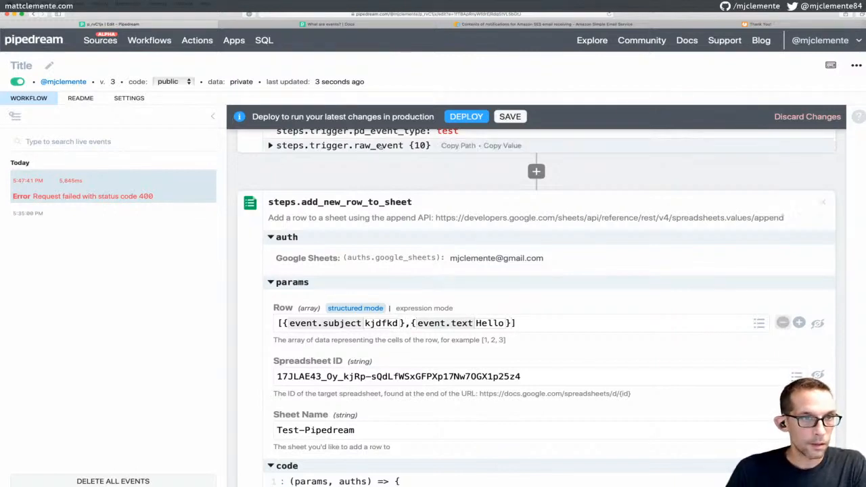
left_click(509, 117)
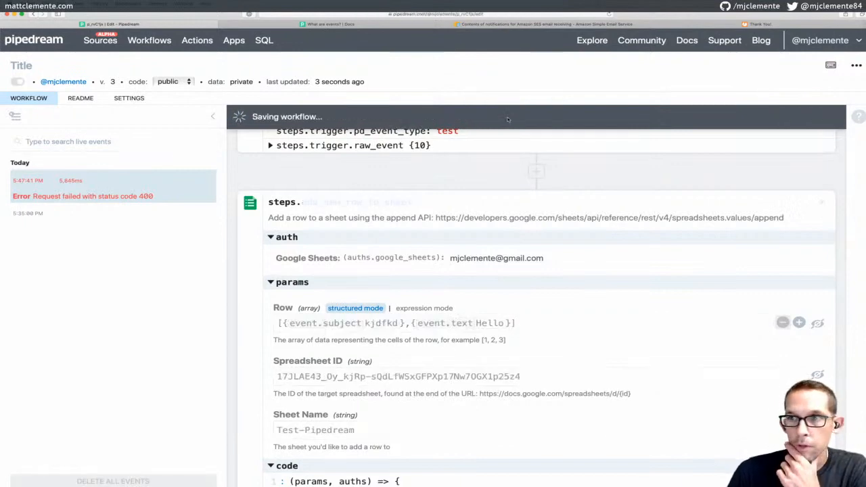
left_click(467, 117)
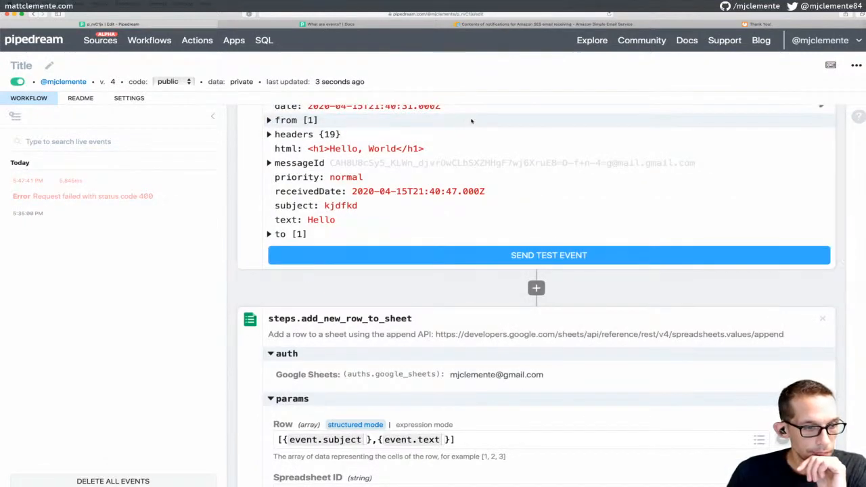
Reset Row to empty and re-enter [{event.subject},{event.text}], previewing kjdfkd and Hello
left_click(423, 425)
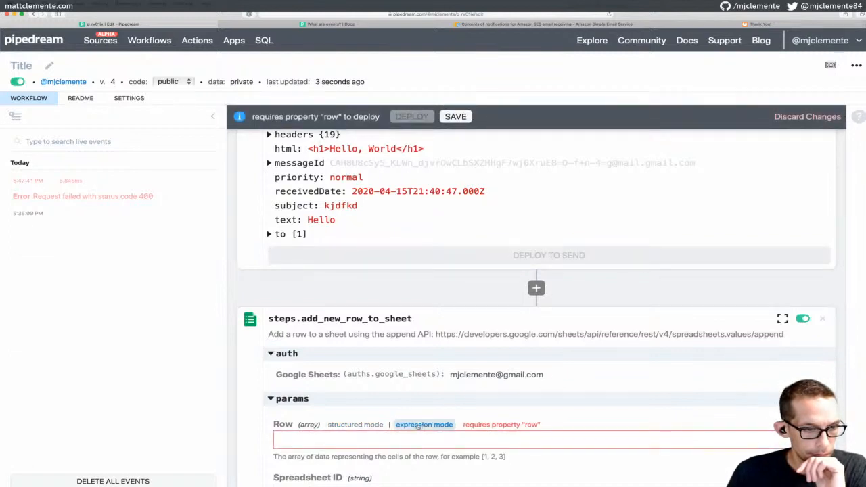
left_click(354, 425)
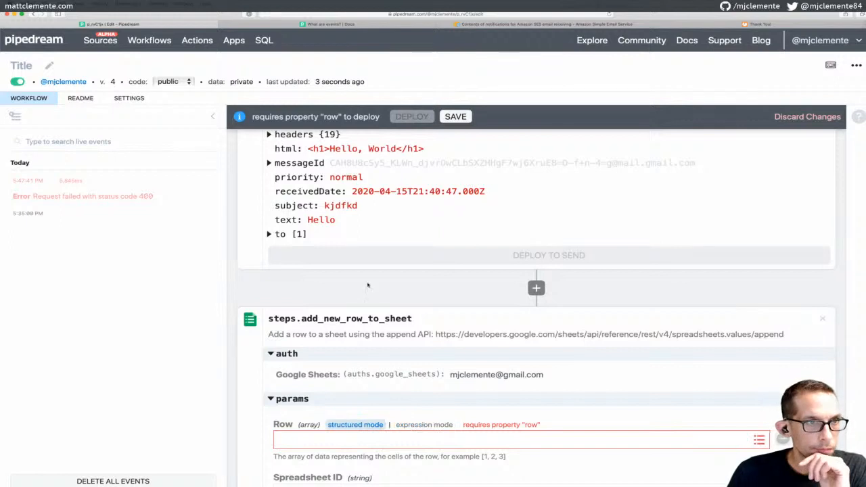
scroll(409, 272, "up", 3)
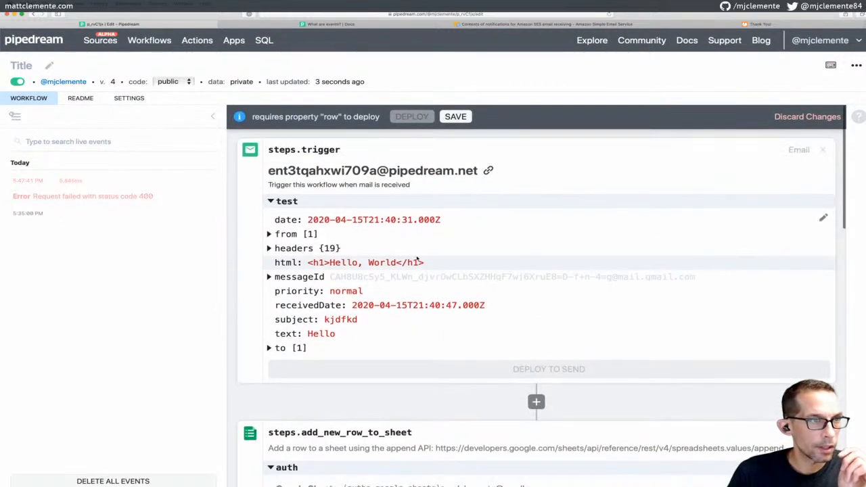
scroll(420, 232, "down", 5)
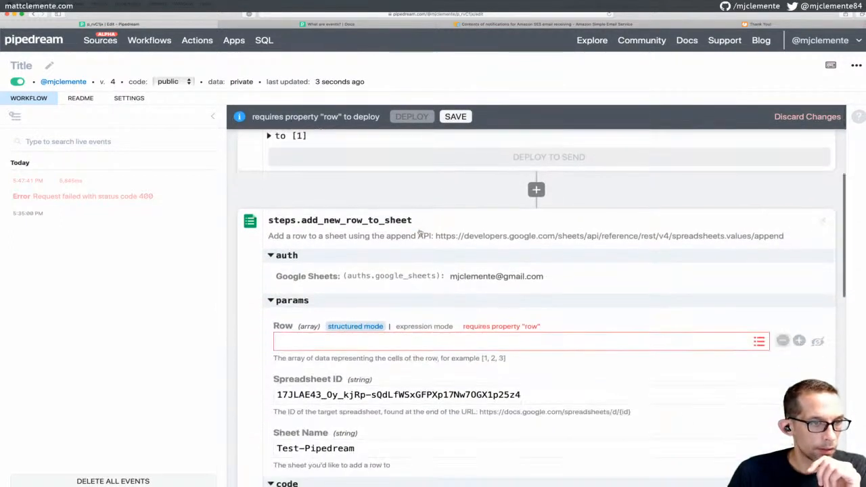
left_click(349, 341)
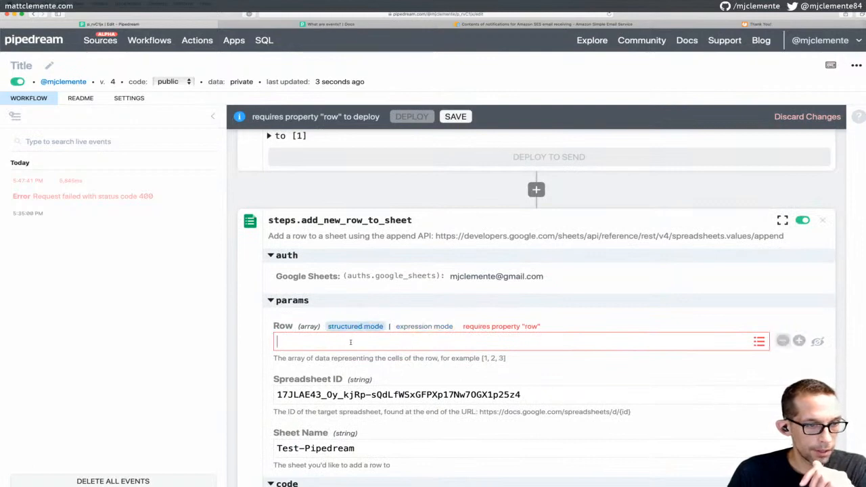
type("[]")
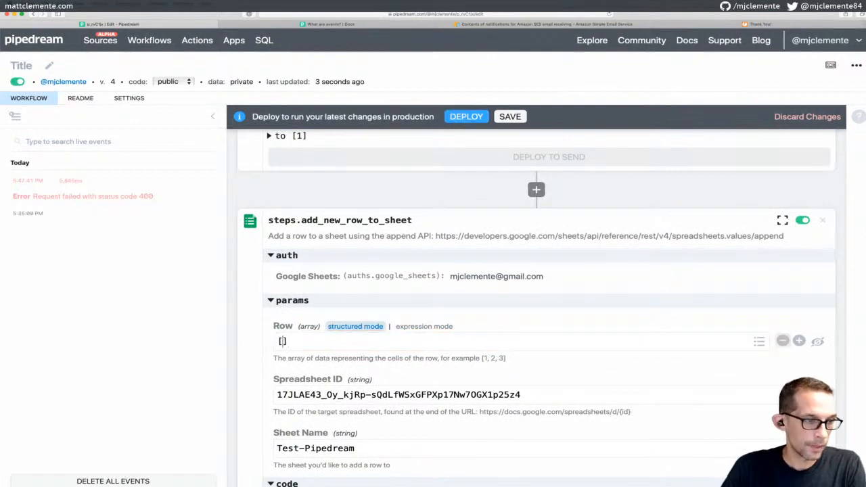
type("{")
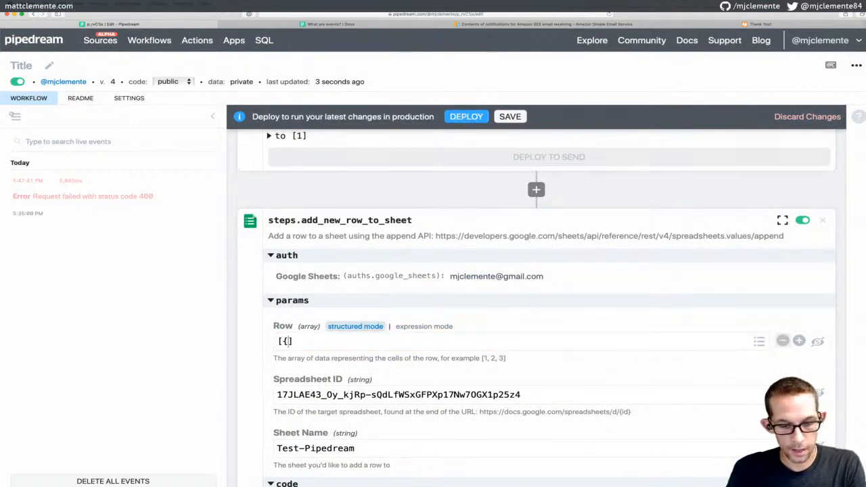
type("eve.t")
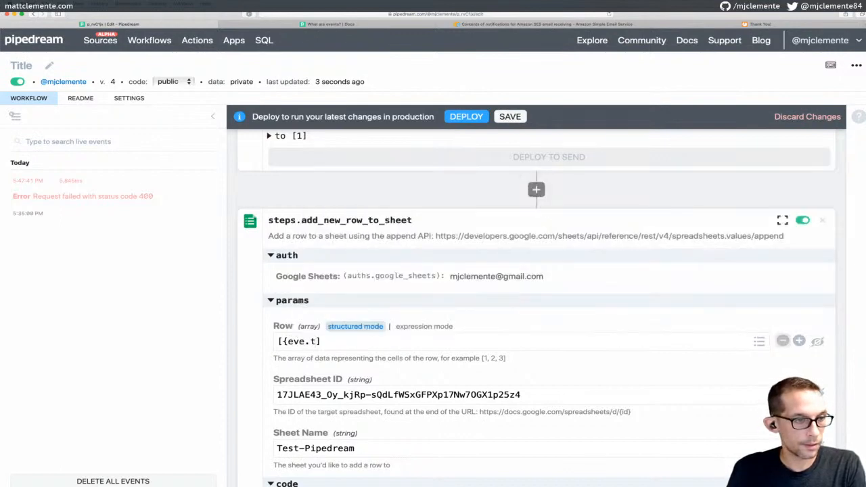
key("BackSpace")
key("BackSpace")
type("nt.")
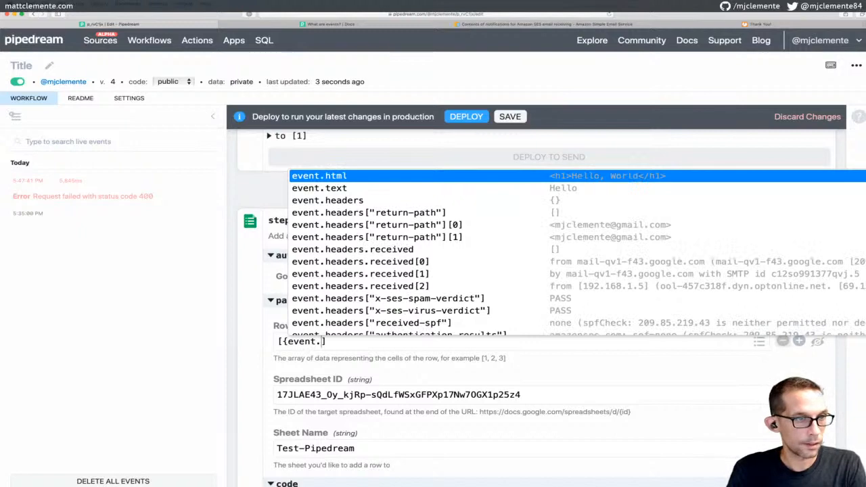
type("su")
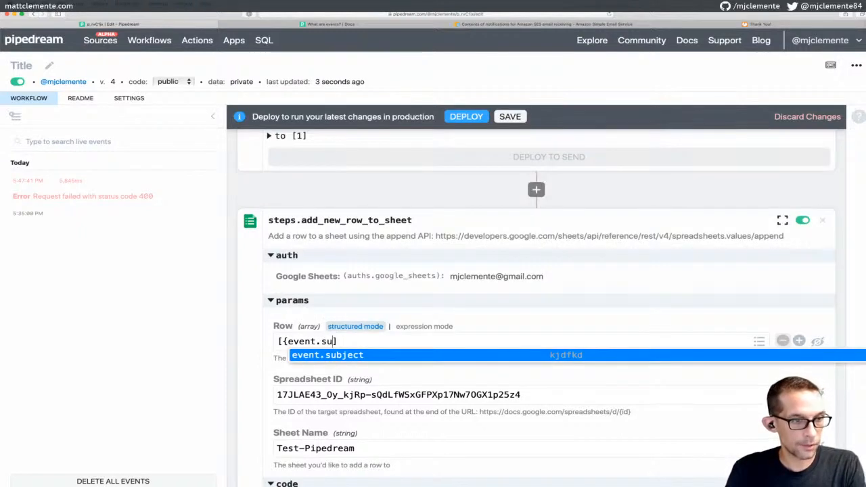
key("Return")
type("kjdfkd,")
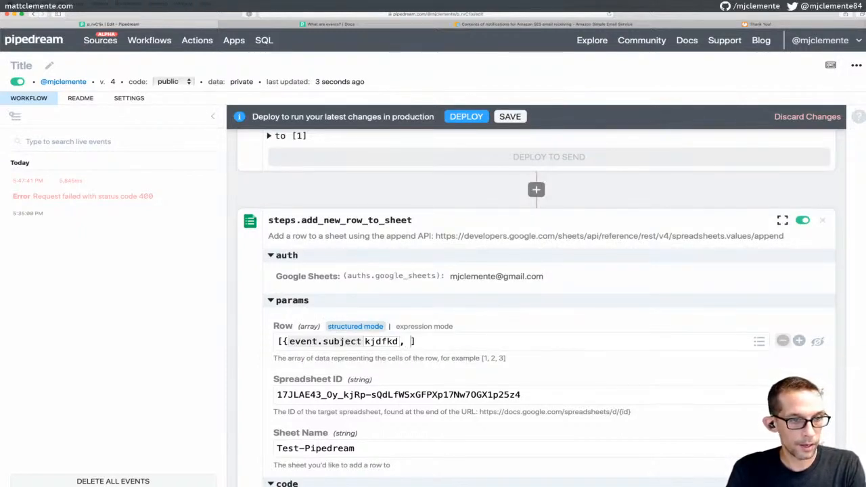
type(" }")
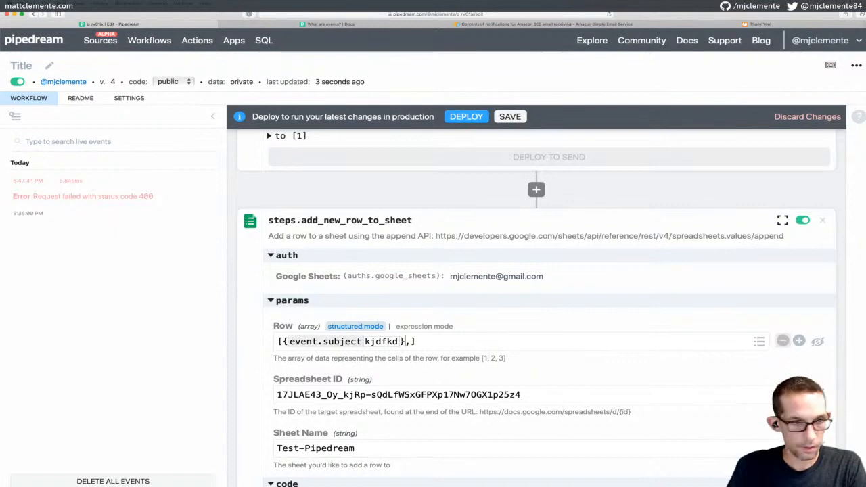
type("{}")
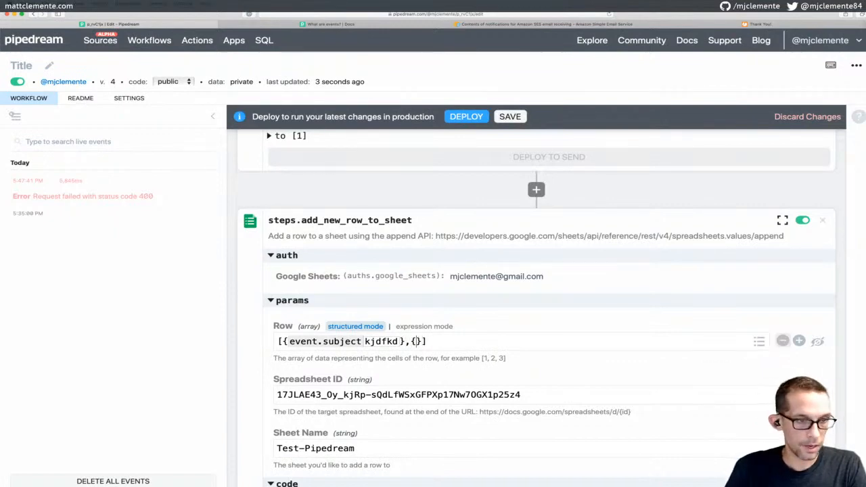
type("event.")
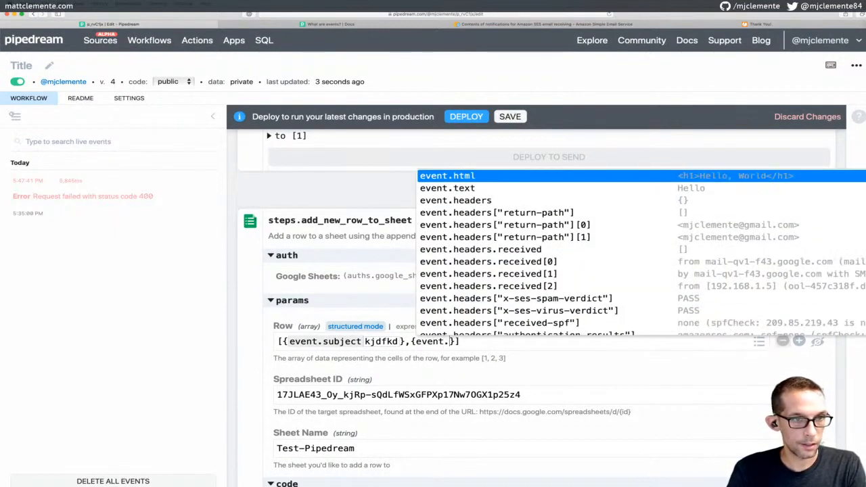
type("text")
key("Return")
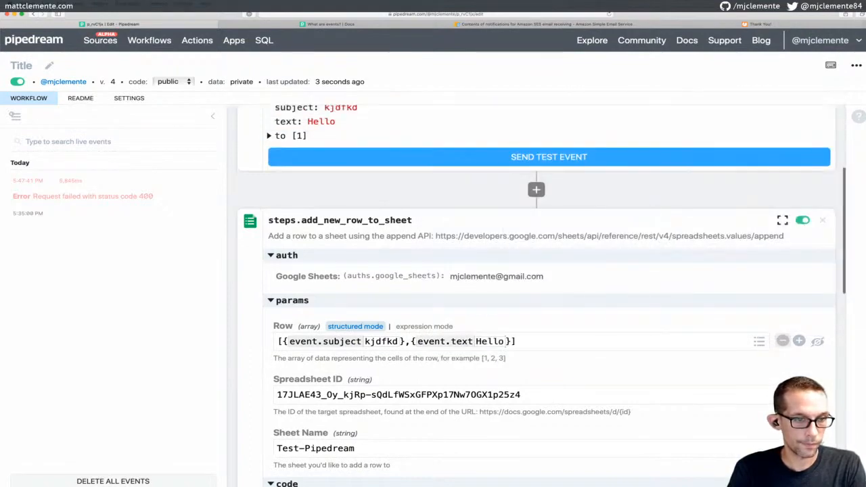
Send the test email event through the workflow again
scroll(699, 332, "up", 5)
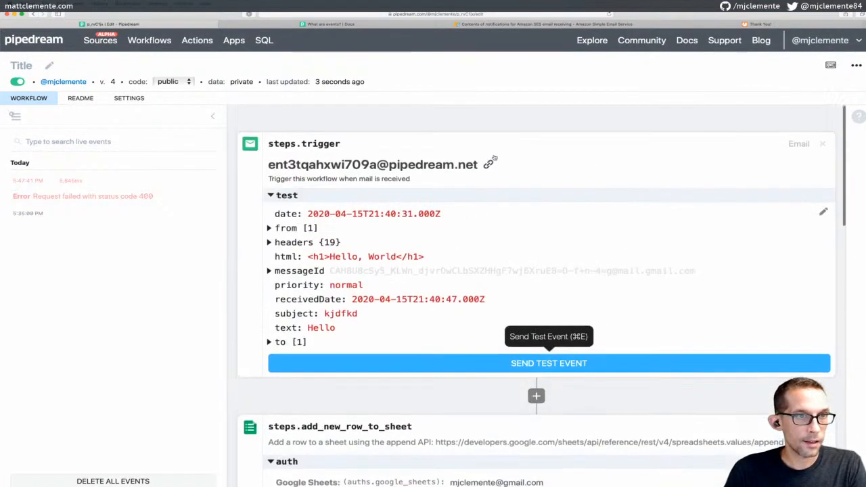
scroll(494, 244, "down", 1)
scroll(442, 278, "down", 8)
scroll(406, 203, "up", 8)
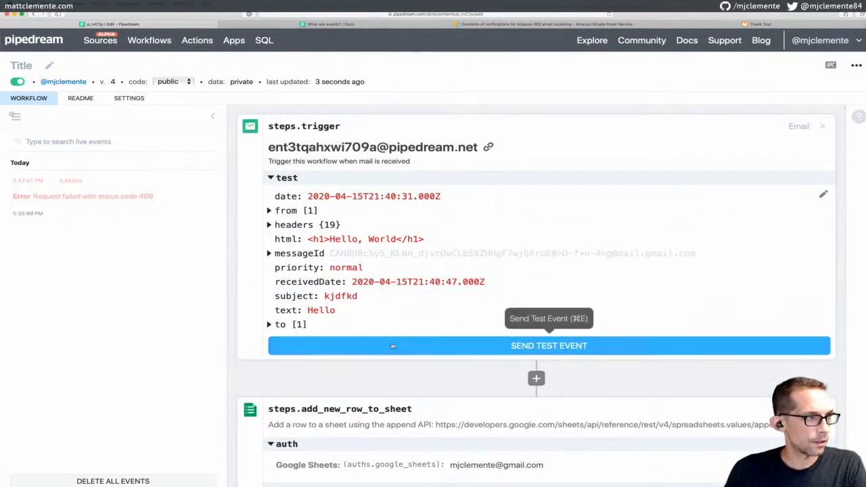
scroll(449, 419, "down", 1)
scroll(448, 419, "down", 2)
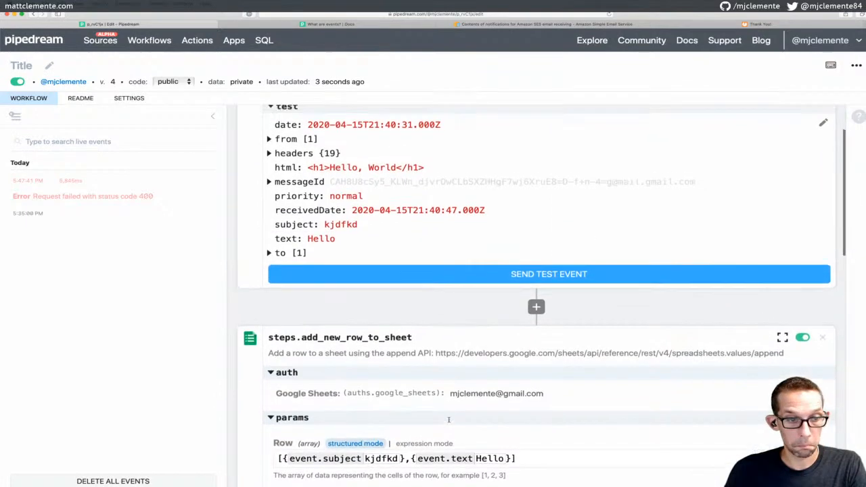
scroll(474, 352, "up", 1)
left_click(494, 308)
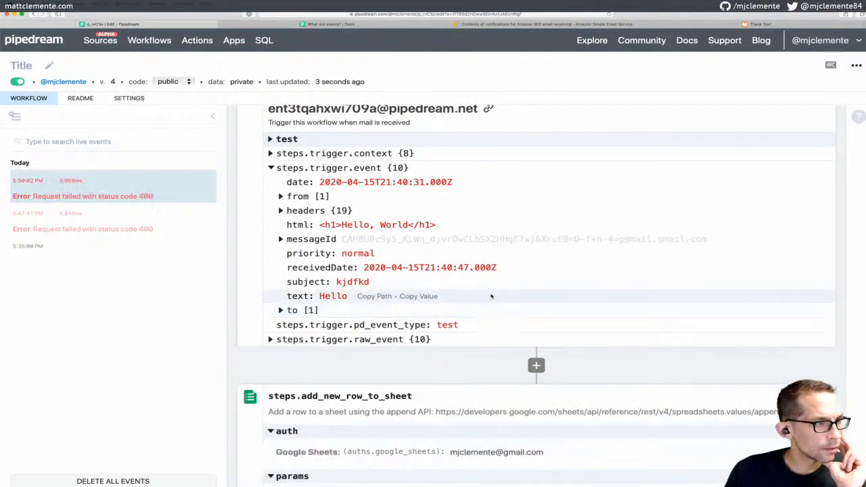
Expand the sheet step's debug config, showing the row sent as "[{kjdfkd},{Hello}]"
scroll(492, 295, "down", 5)
scroll(491, 293, "down", 10)
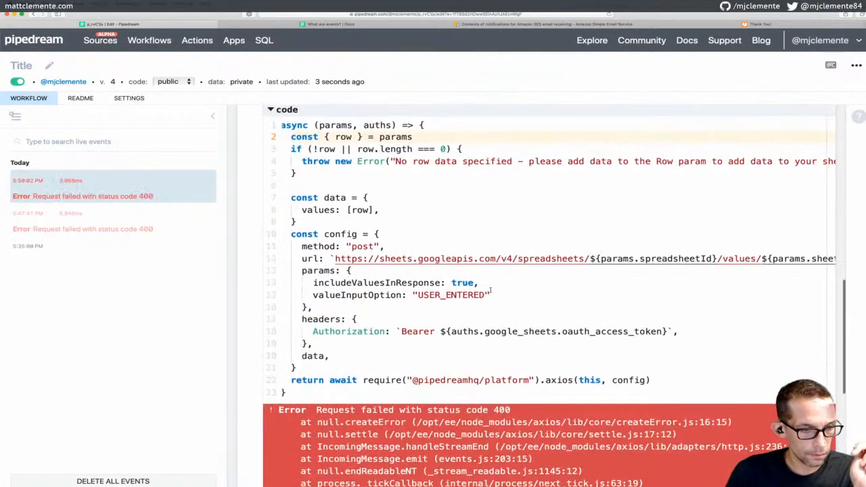
scroll(490, 290, "down", 1)
scroll(491, 290, "right", 1)
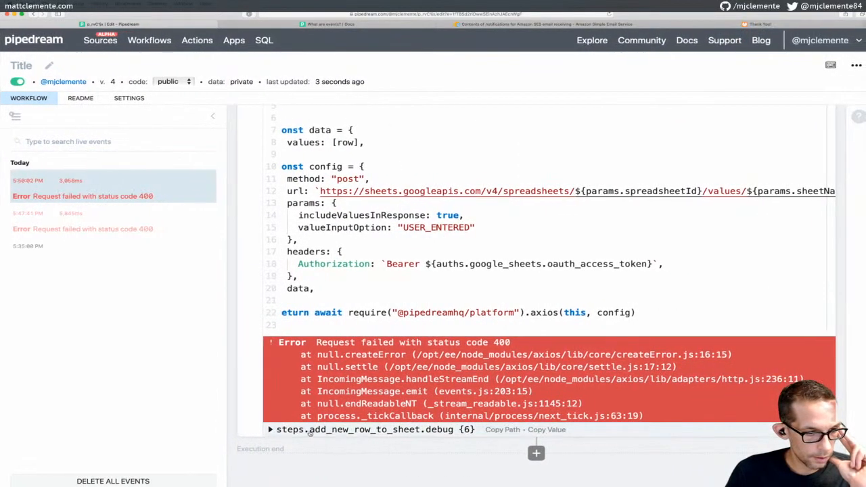
left_click(271, 430)
scroll(308, 403, "down", 5)
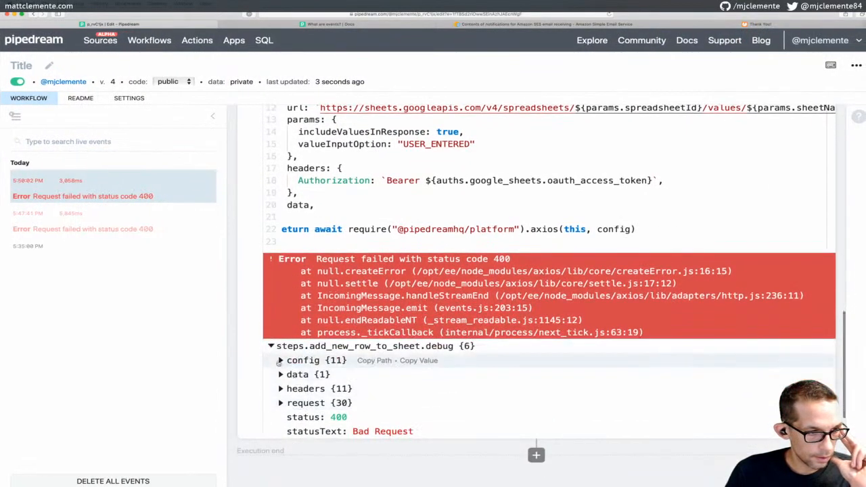
left_click(279, 361)
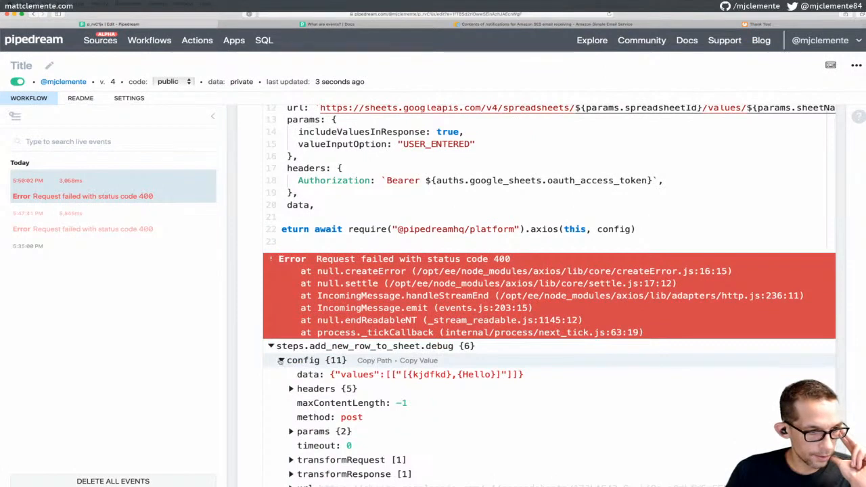
scroll(284, 364, "down", 5)
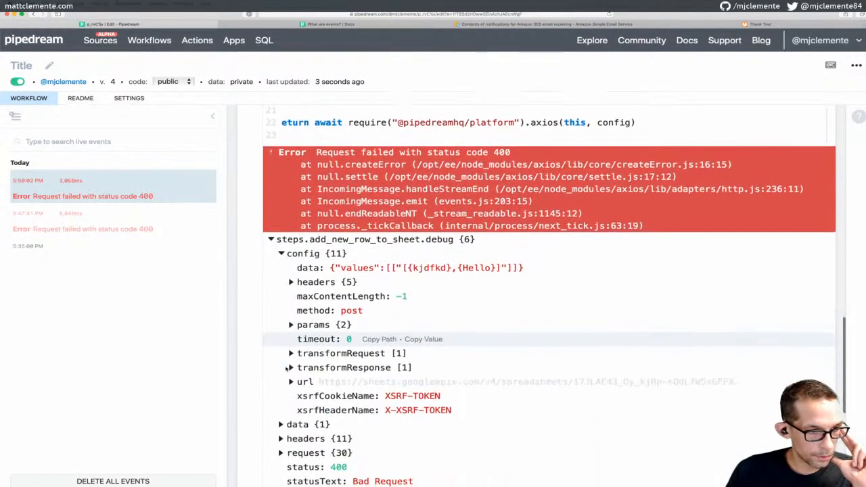
scroll(287, 369, "down", 1)
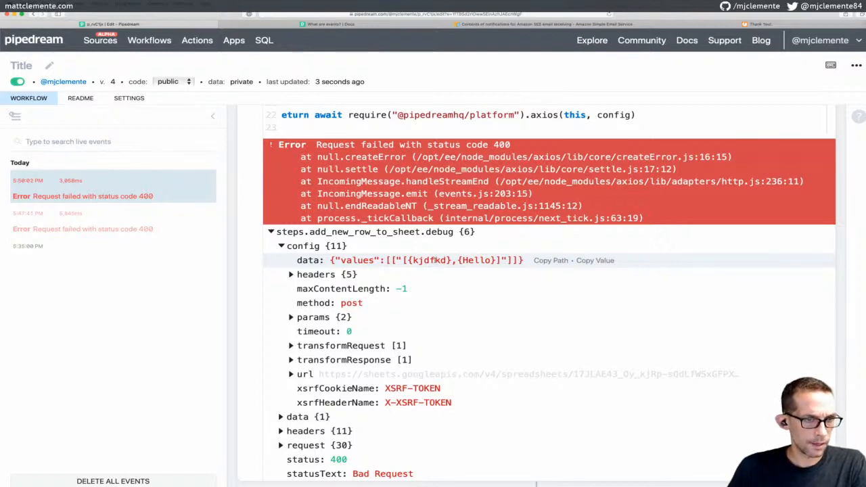
scroll(436, 262, "up", 10)
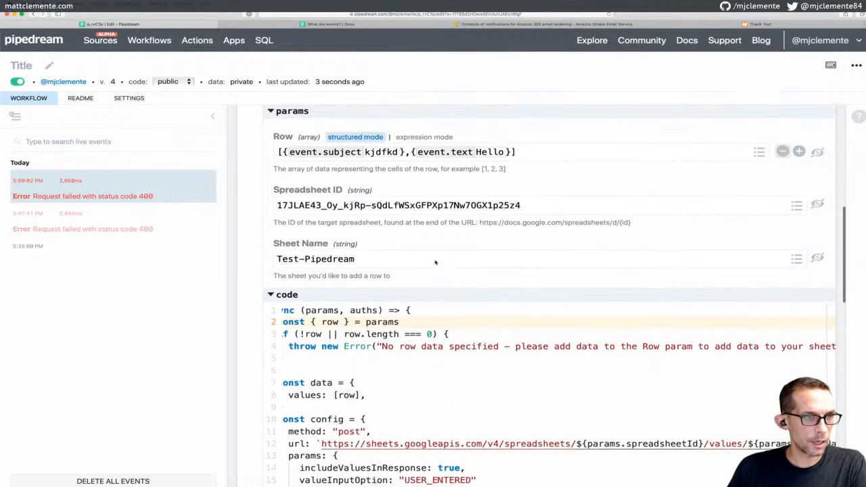
Delete the bracket characters from the Row value, then save and deploy as version 5
scroll(435, 262, "up", 2)
left_click(532, 180)
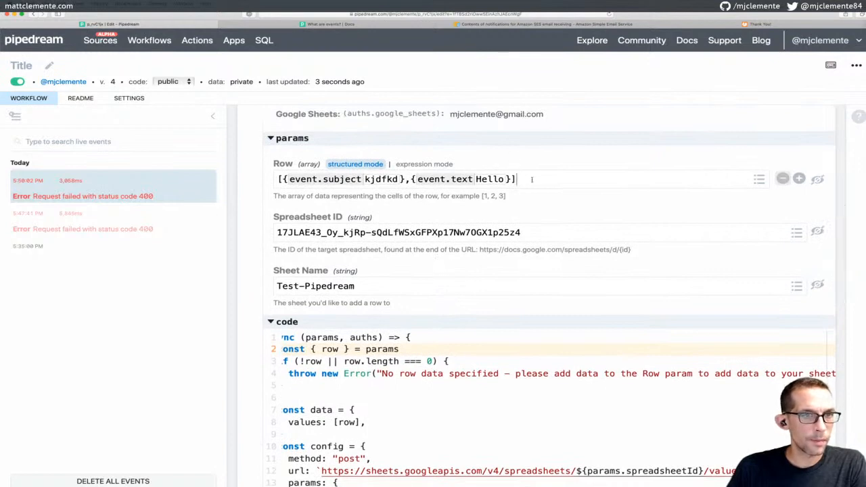
key("BackSpace")
key("BackSpace")
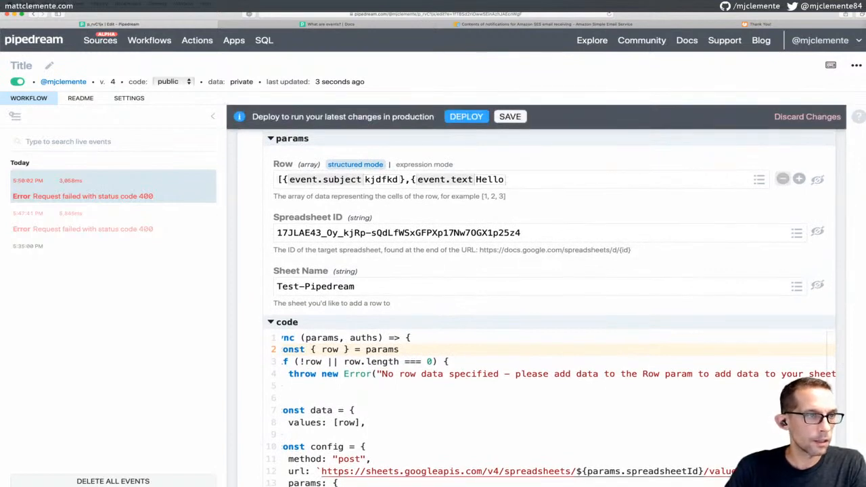
key("BackSpace")
key("BackSpace")
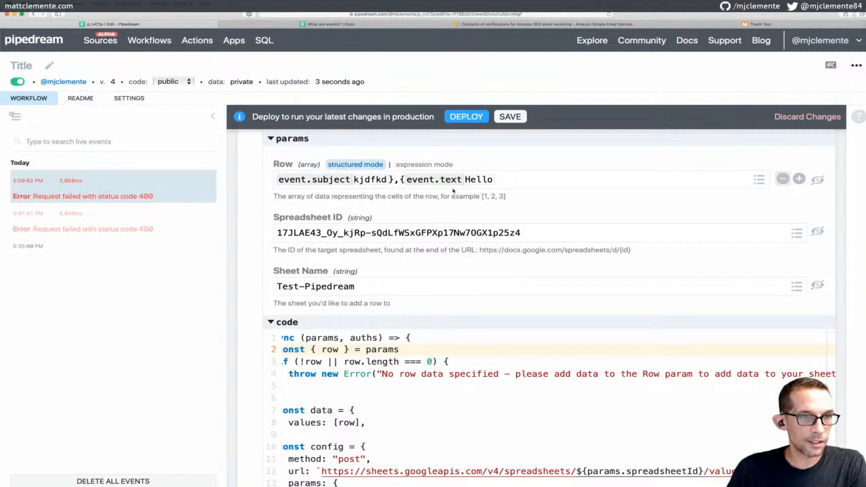
left_click(512, 117)
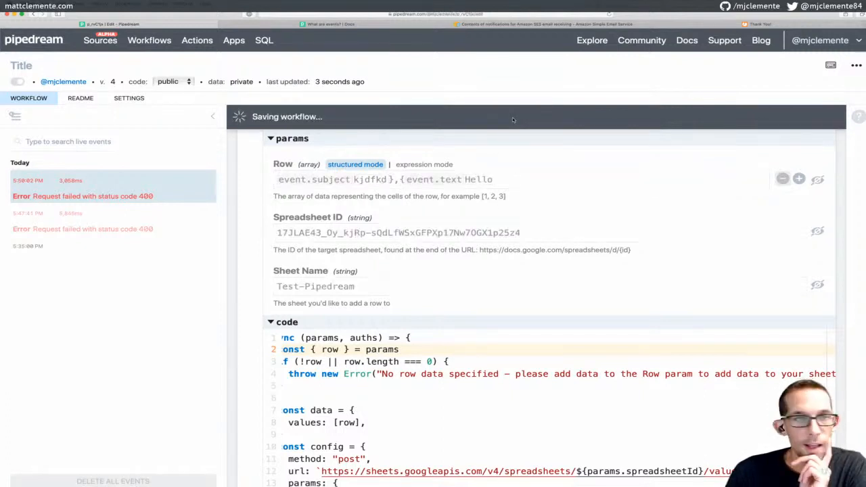
left_click(468, 114)
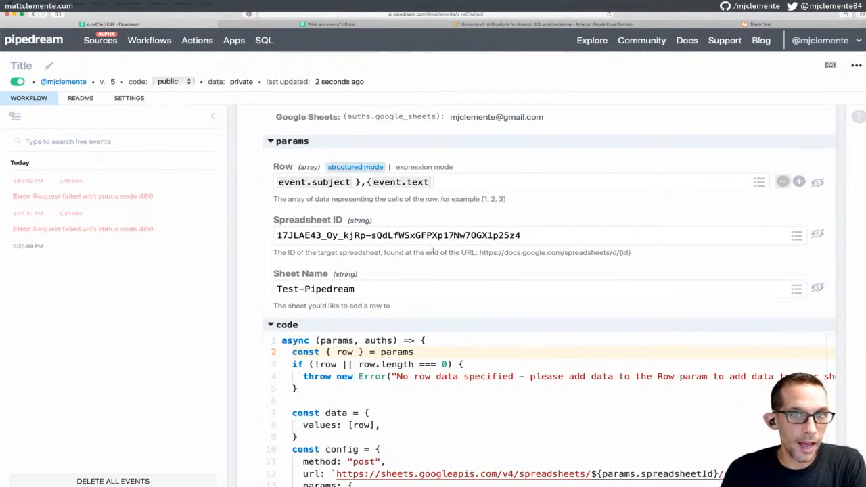
Send a test event, scroll to the 400 error, and consult the Docs event format page
left_click(286, 325)
left_click(287, 326)
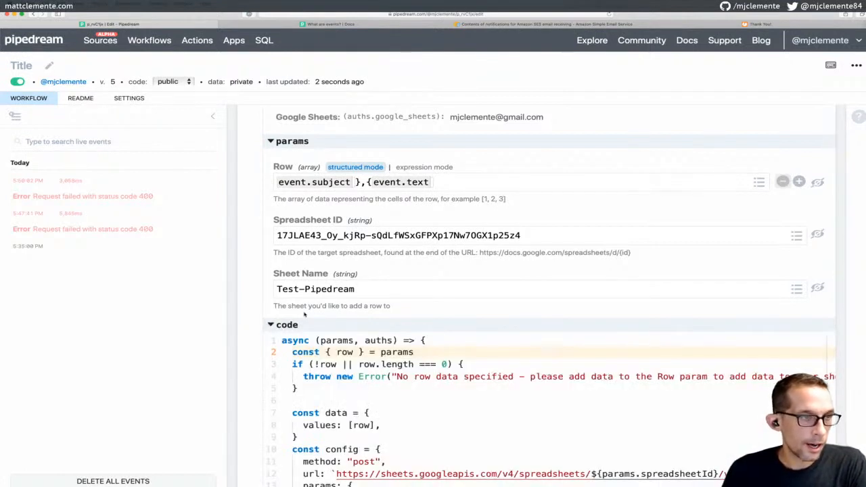
scroll(304, 314, "up", 5)
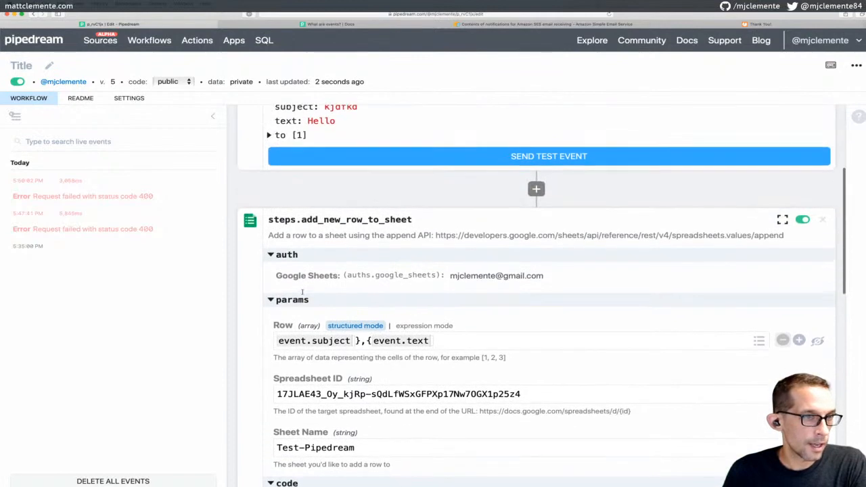
scroll(303, 292, "up", 1)
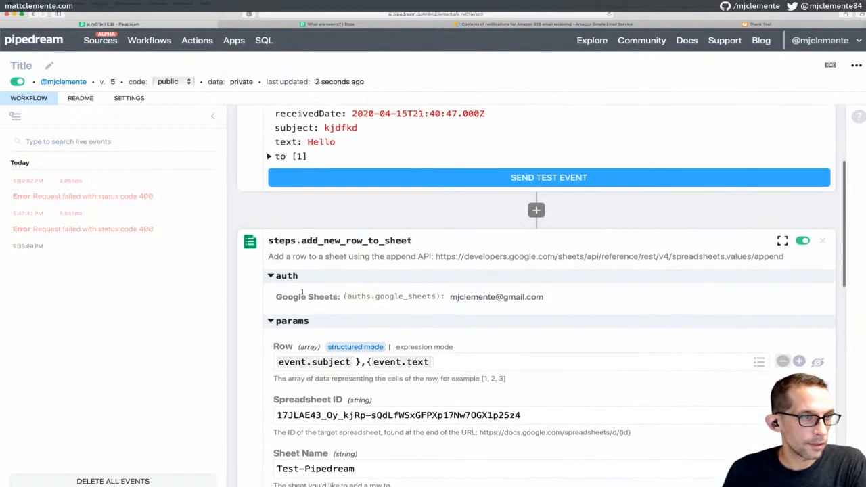
left_click(435, 177)
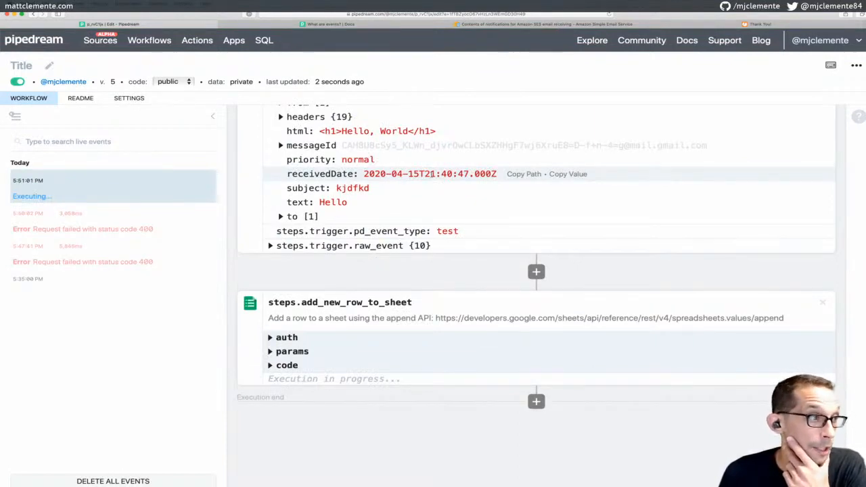
scroll(433, 174, "down", 10)
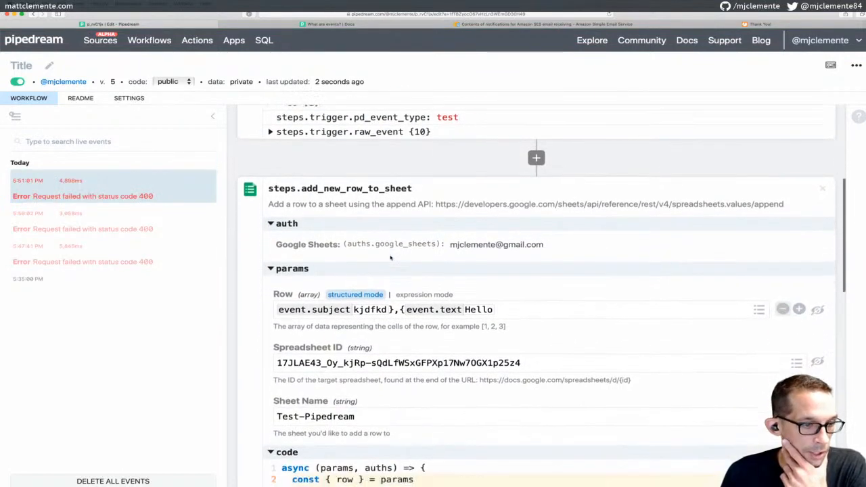
scroll(390, 257, "down", 5)
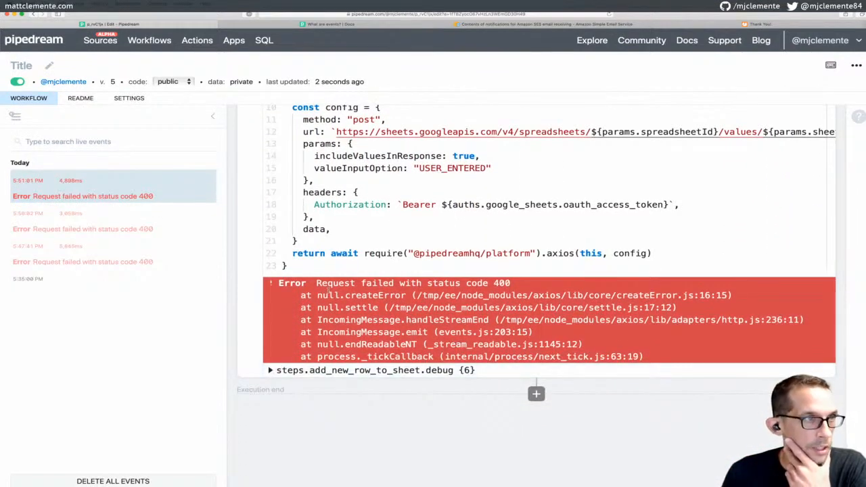
left_click(343, 24)
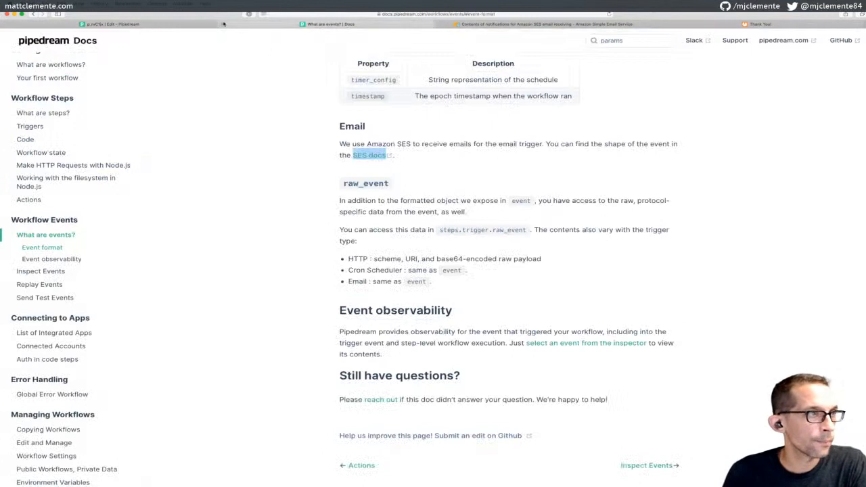
left_click(216, 25)
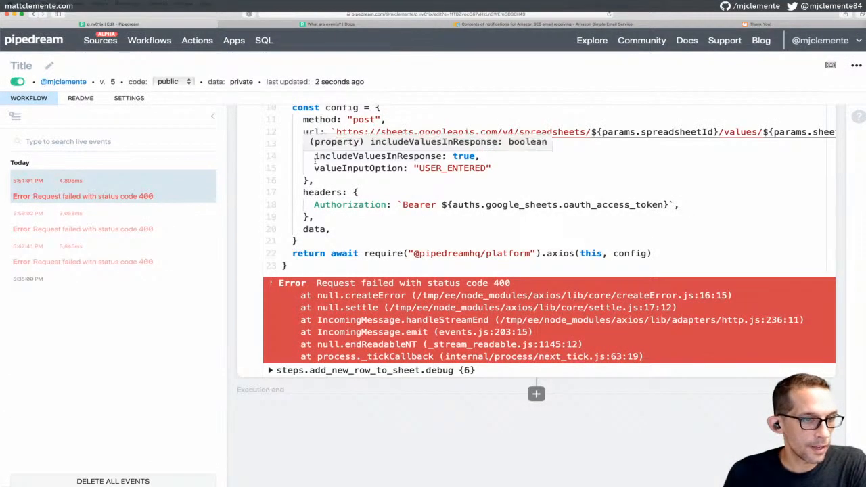
Expand the sheet step's debug error, revealing 'Unable to parse range: Test-Pipedream'
left_click(278, 370)
scroll(297, 345, "down", 2)
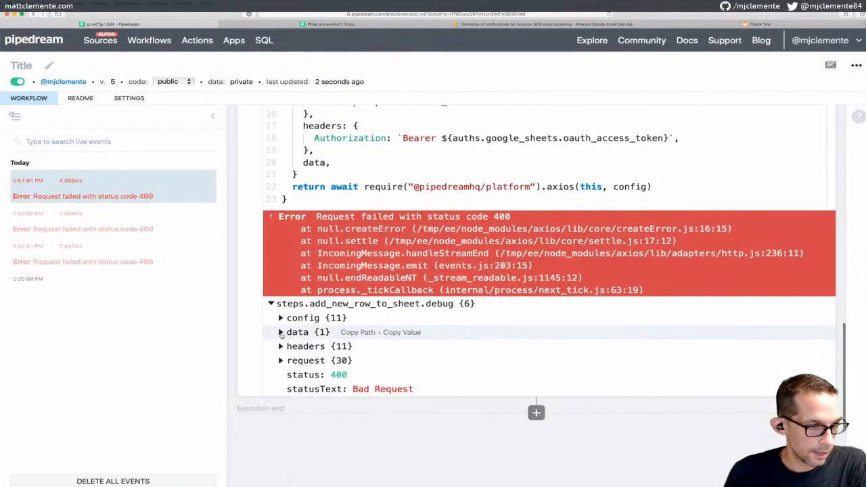
left_click(281, 333)
scroll(287, 325, "down", 1)
left_click(292, 324)
scroll(292, 325, "down", 1)
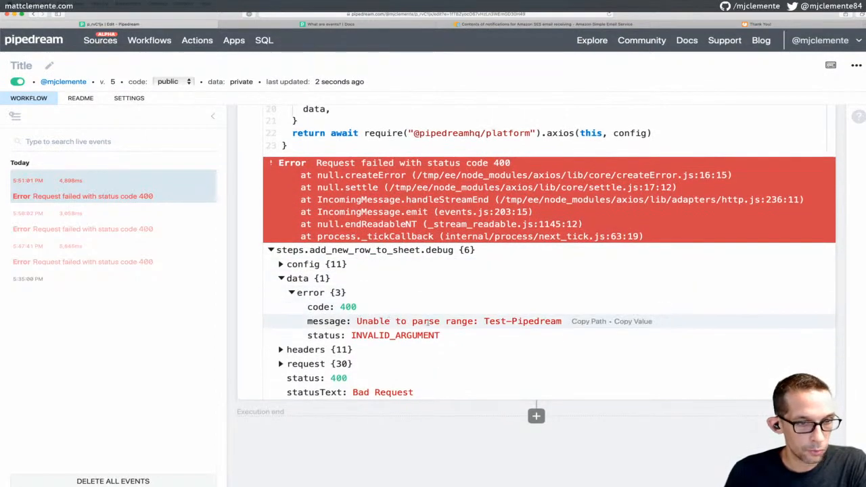
scroll(436, 306, "down", 1)
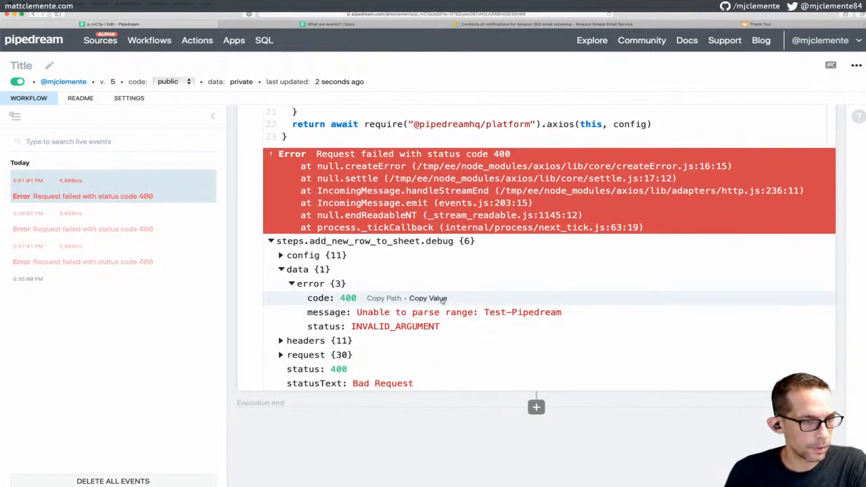
scroll(443, 301, "down", 1)
scroll(406, 298, "down", 1)
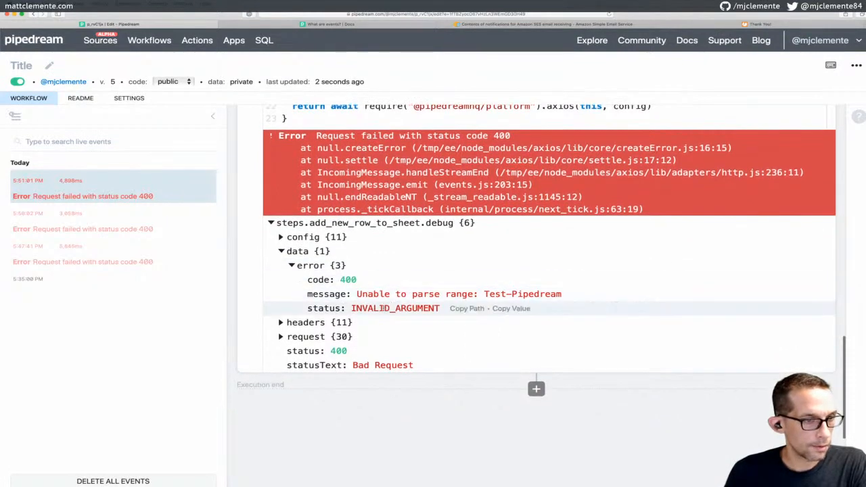
Expand the request config to check the row values sent, then return to the params
left_click(281, 237)
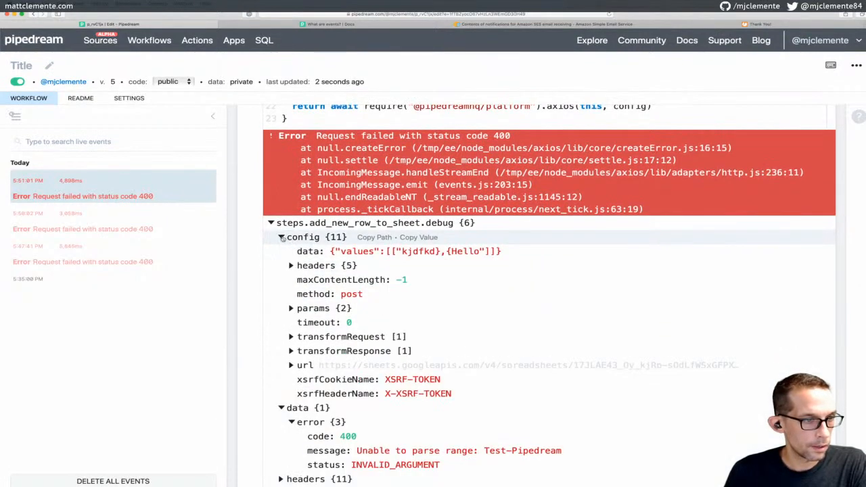
scroll(308, 257, "down", 2)
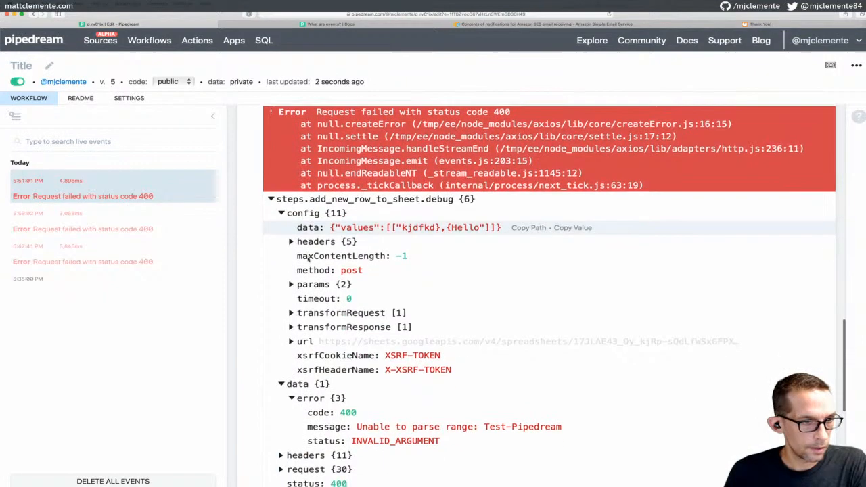
scroll(308, 257, "down", 5)
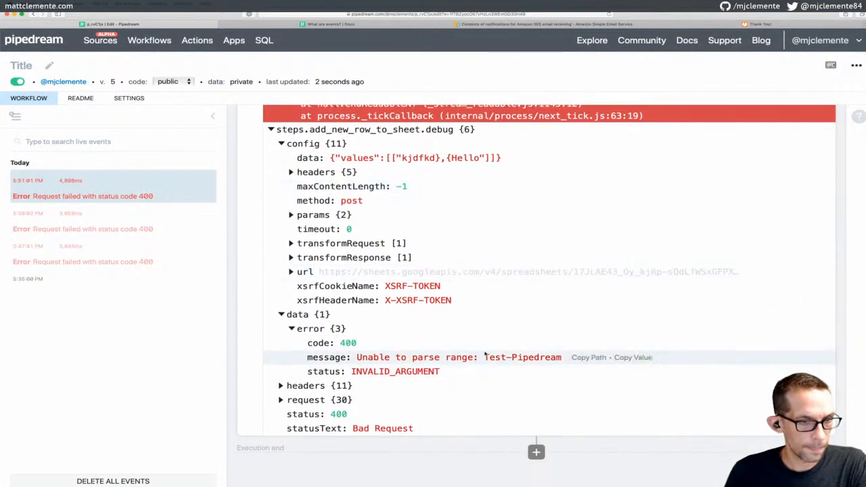
key("super+Tab")
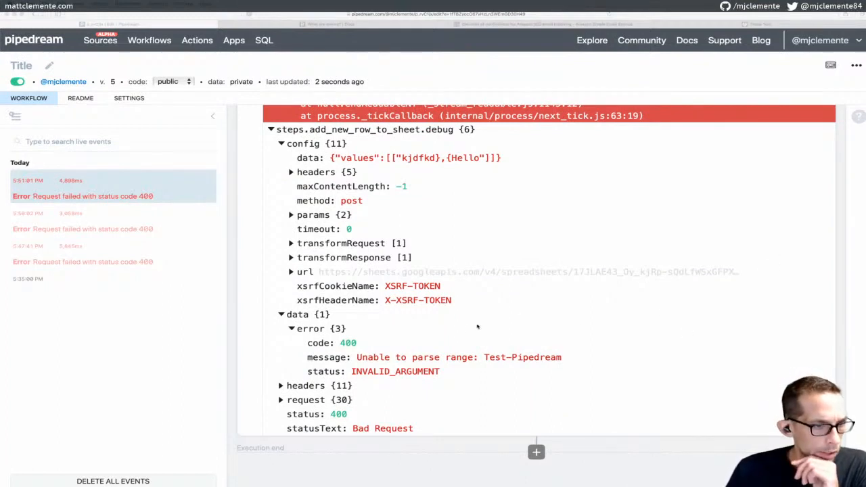
scroll(446, 287, "up", 3)
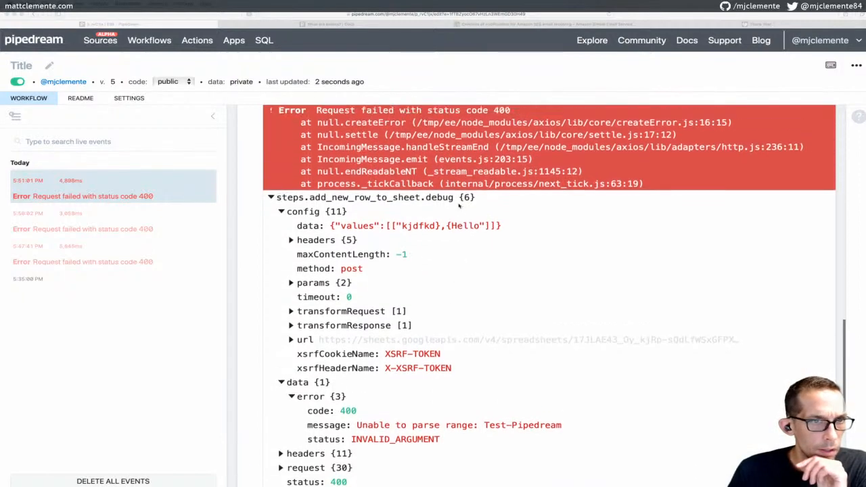
scroll(459, 205, "up", 10)
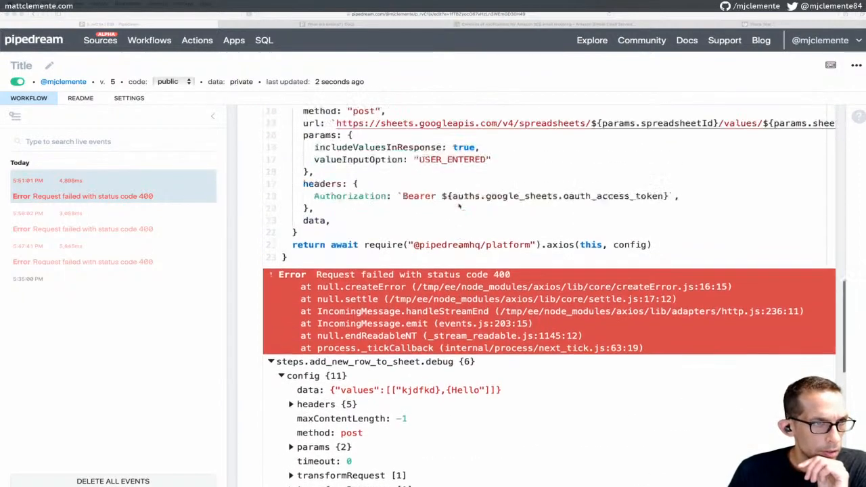
scroll(459, 204, "up", 5)
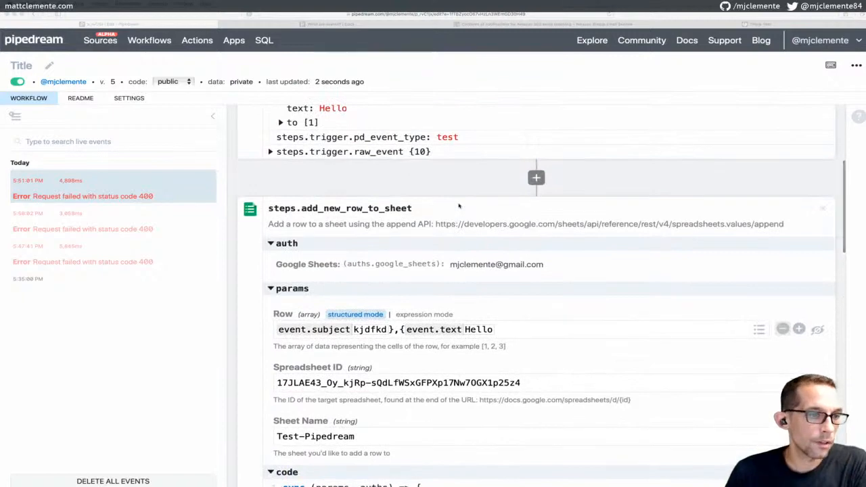
scroll(459, 205, "down", 4)
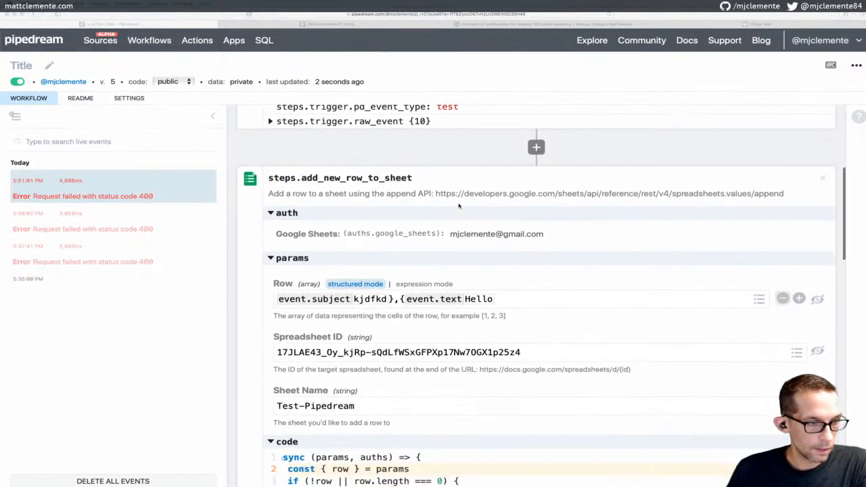
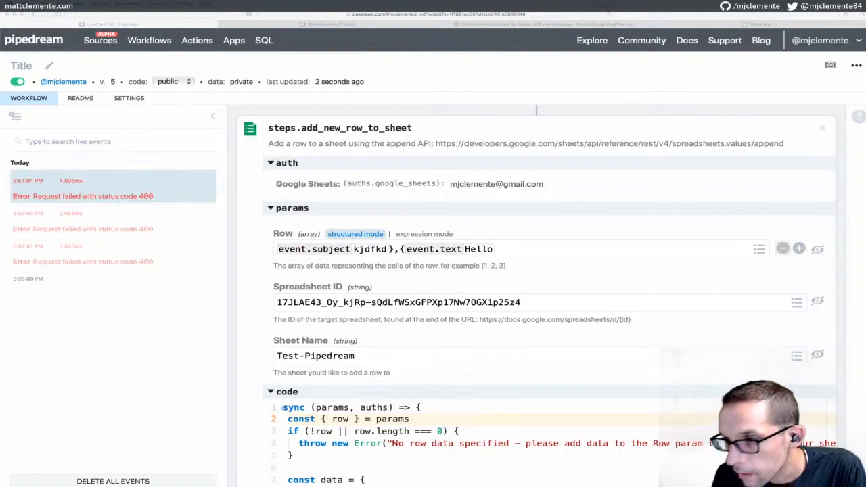
Fix the duplicated Spreadsheet ID so the field holds a single pasted copy of the ID
left_click(400, 300)
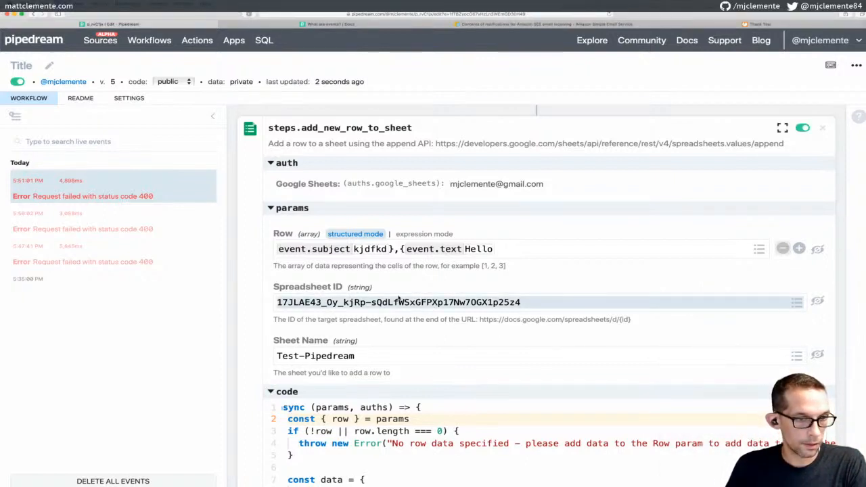
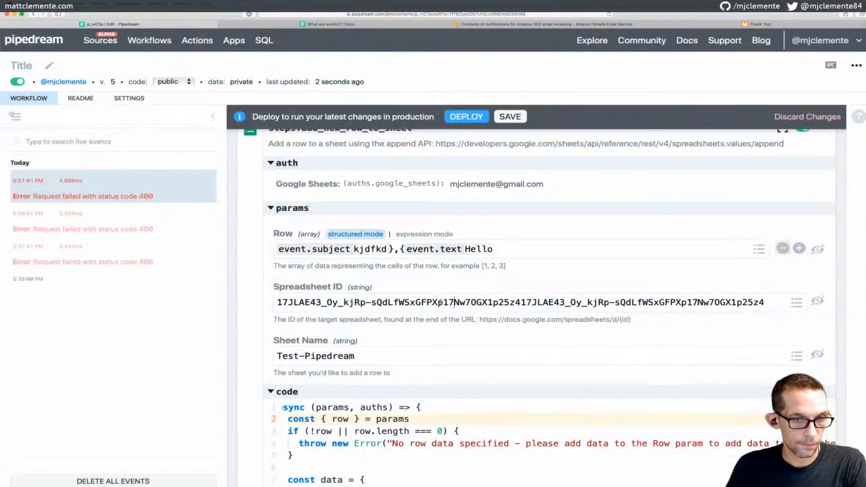
key("ctrl+a")
key("BackSpace")
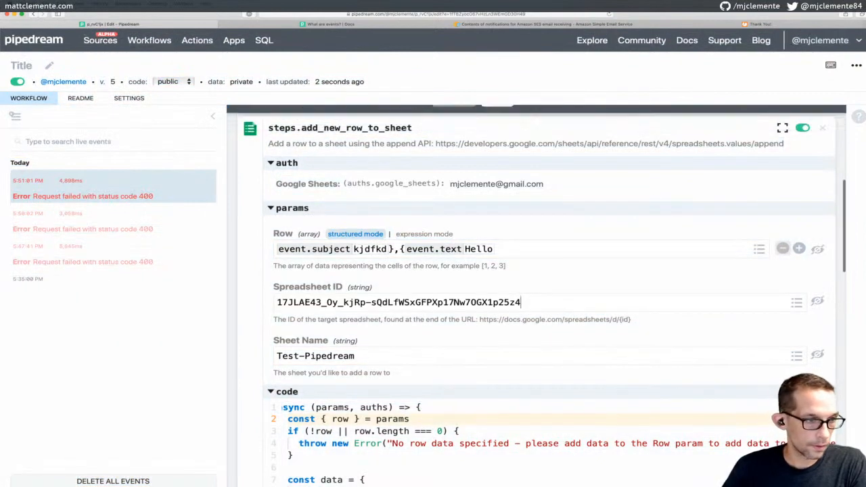
Change the Sheet Name from Test-Pipedream to Sheet1 and save the workflow
left_click(411, 352)
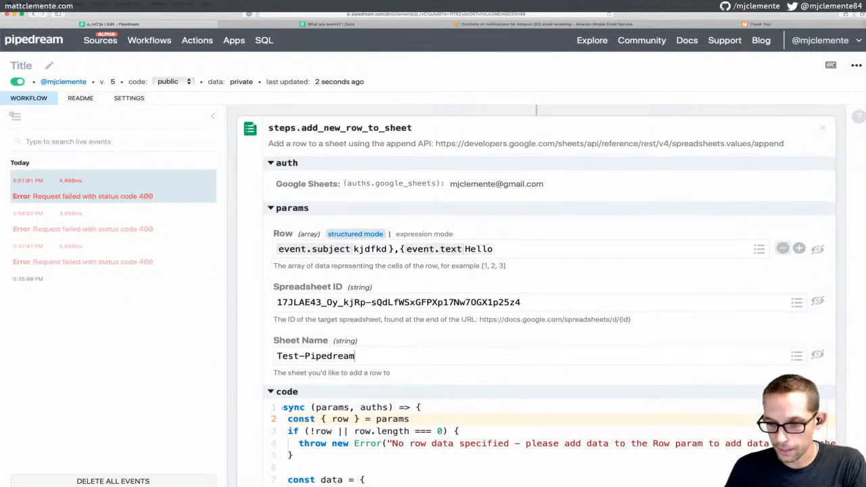
key("super+Tab")
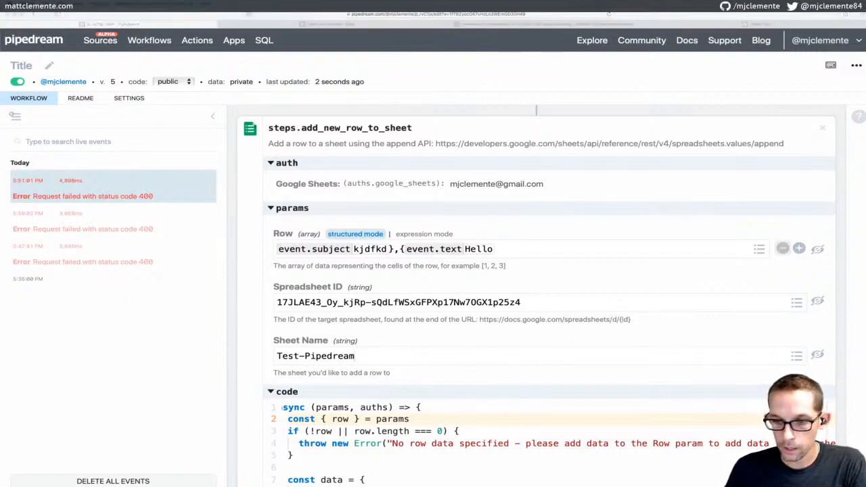
left_click(348, 357)
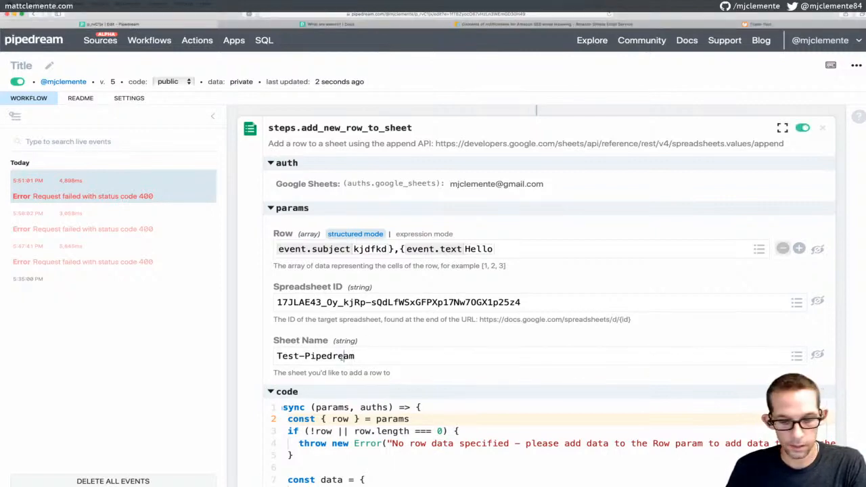
key("ctrl+a")
type("Sheet1")
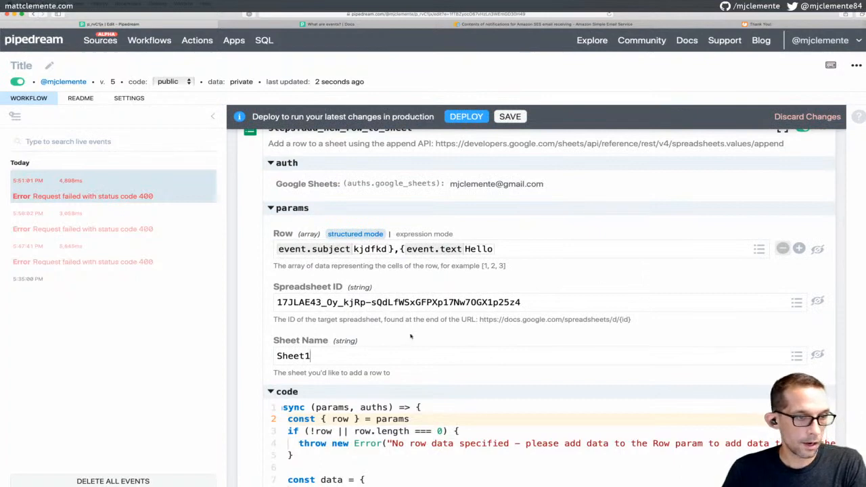
left_click(506, 118)
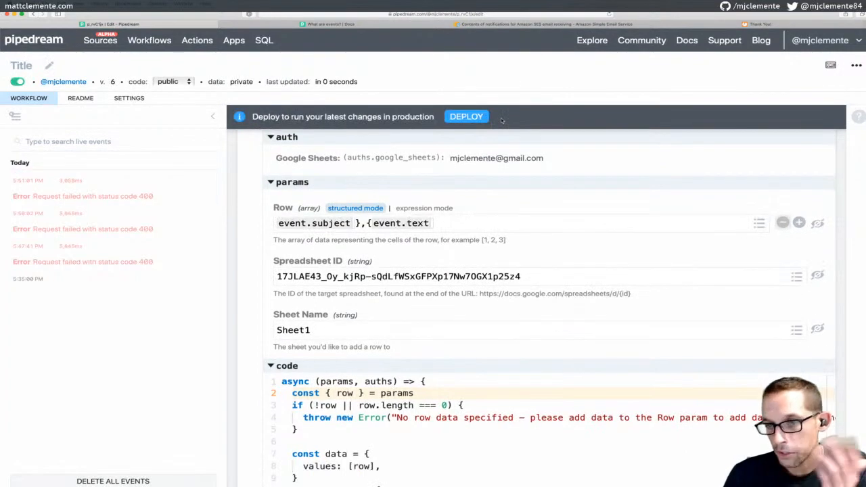
Deploy the saved workflow and send a test email event through it
left_click(466, 116)
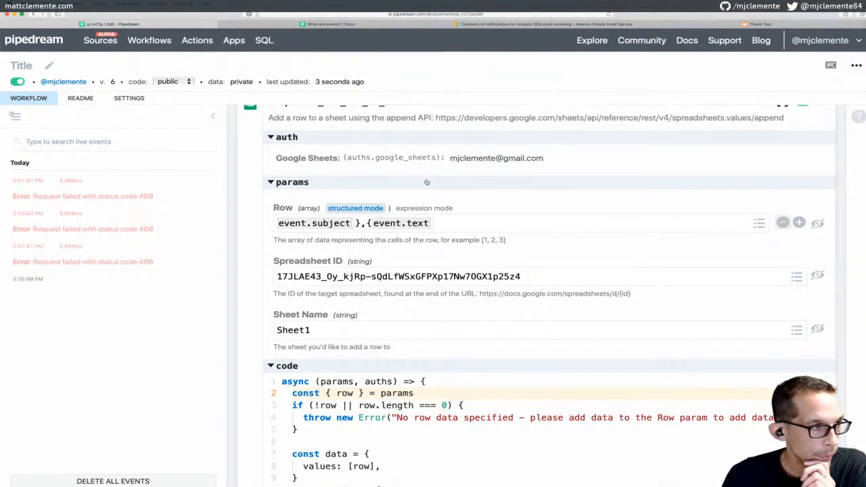
scroll(421, 208, "up", 5)
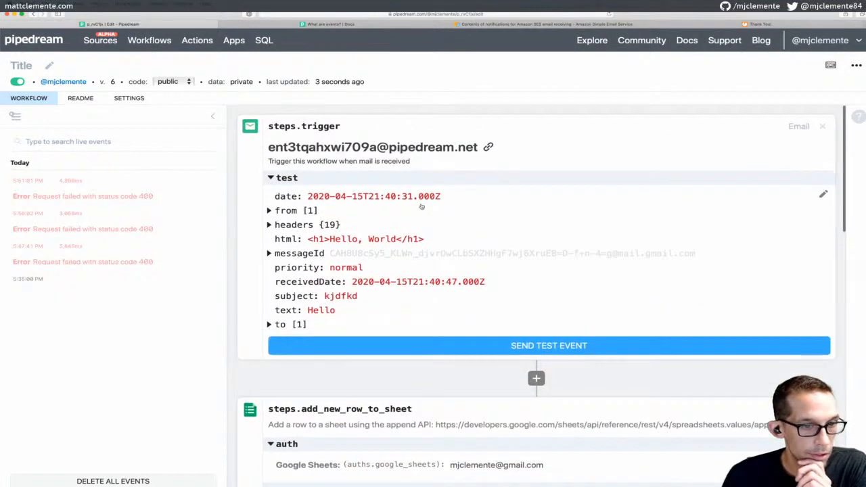
left_click(436, 346)
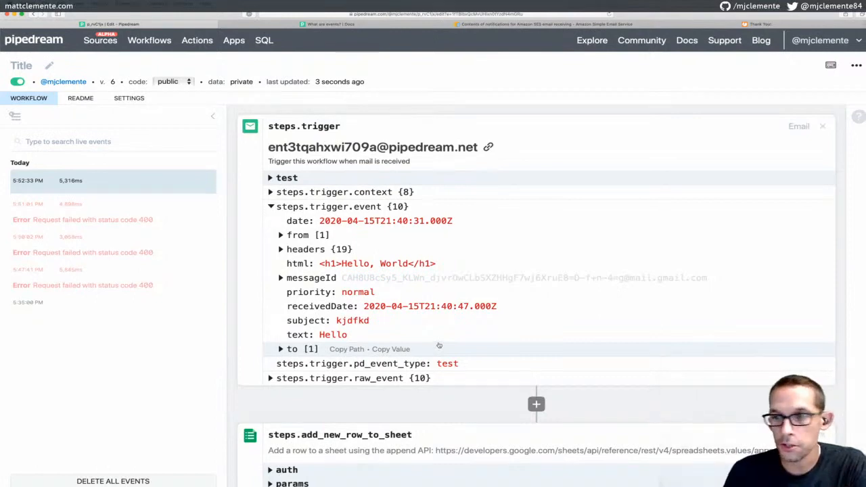
Bring the Test-Pipedream spreadsheet into view to check the new row, then move it away
key("super+Tab")
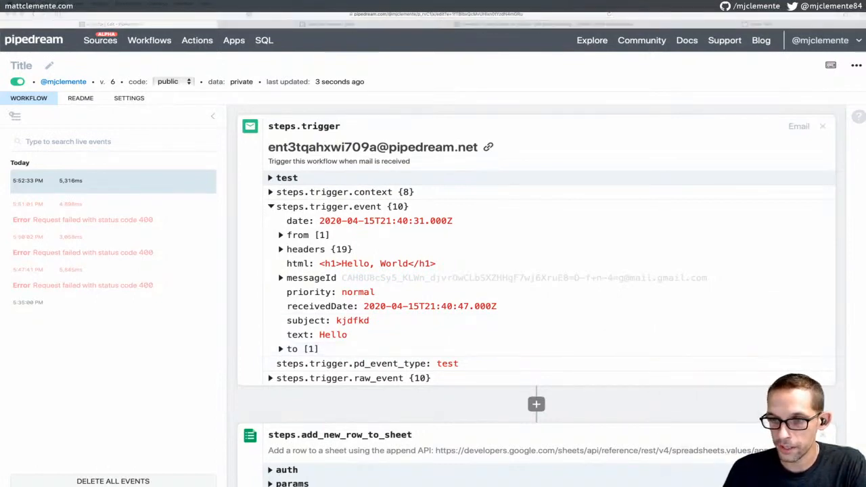
left_click(605, 99)
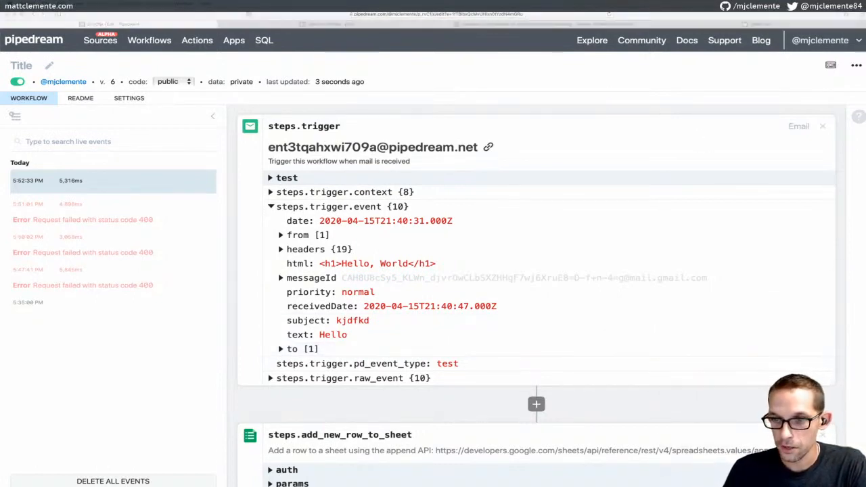
left_click_drag(865, 287, 506, 128)
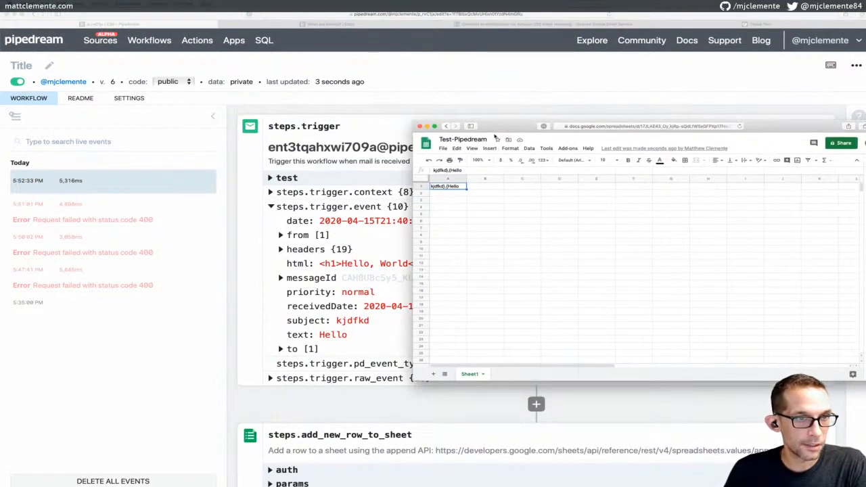
left_click_drag(505, 127, 865, 285)
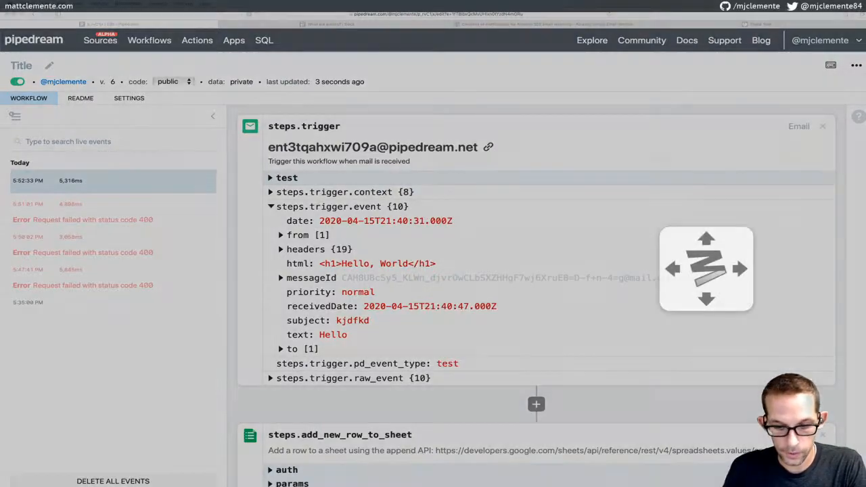
Rewrite the Row as [event.subject, event.text] without stray braces, then save and deploy as version 8
scroll(803, 248, "down", 5)
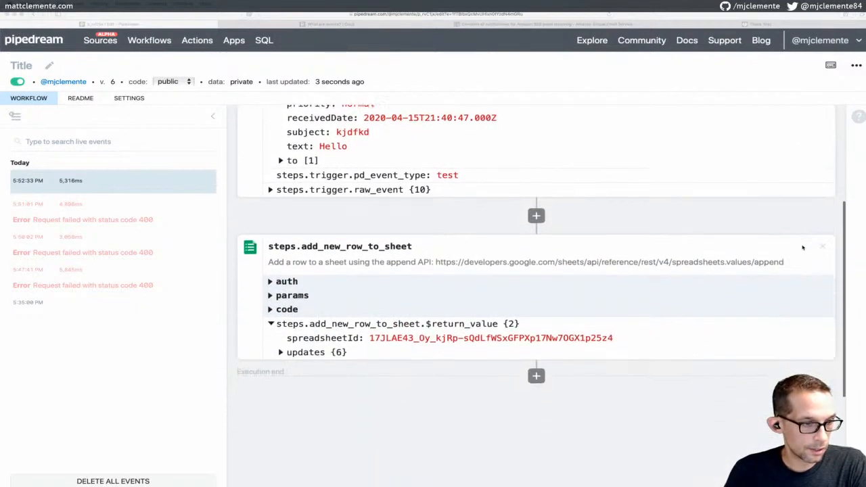
scroll(473, 155, "up", 5)
scroll(473, 155, "down", 4)
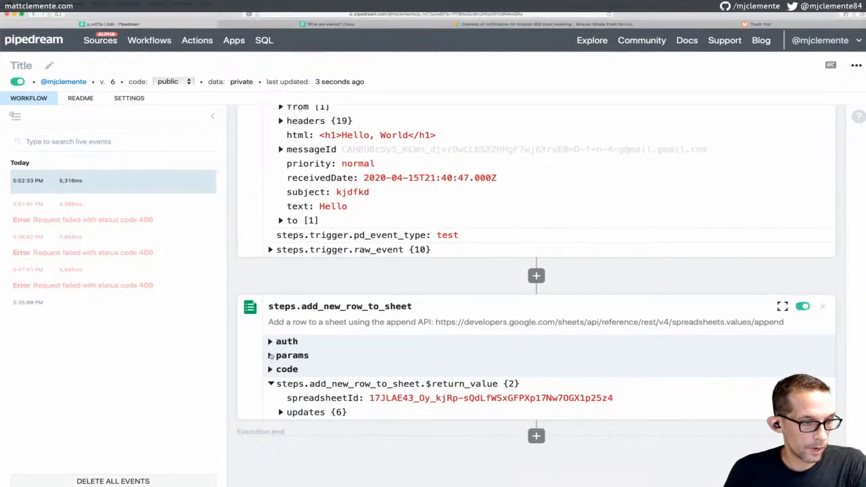
left_click(273, 361)
scroll(371, 283, "down", 2)
scroll(371, 283, "down", 2)
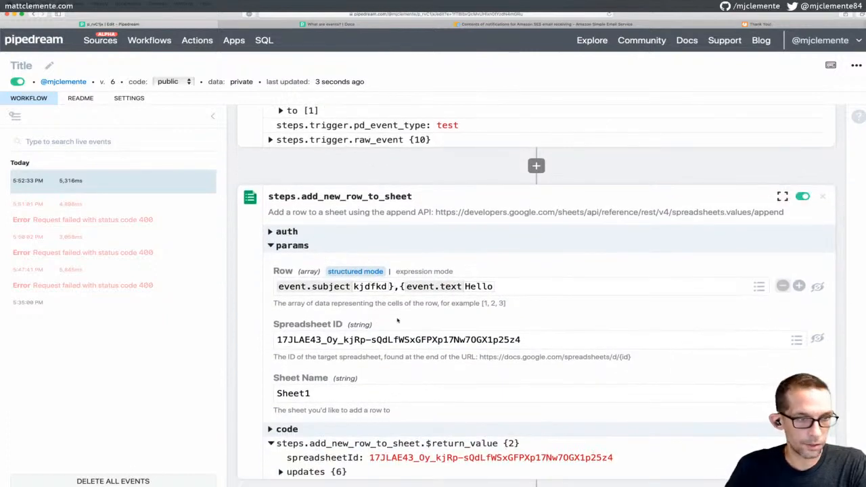
key("BackSpace")
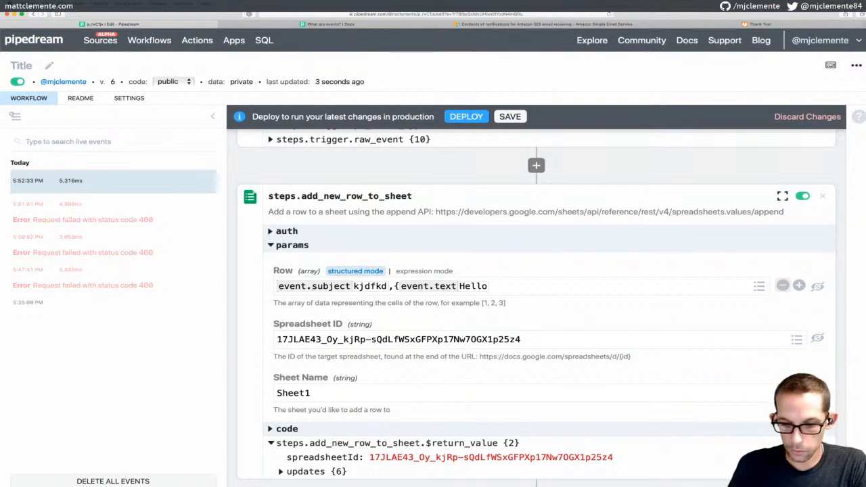
type("[")
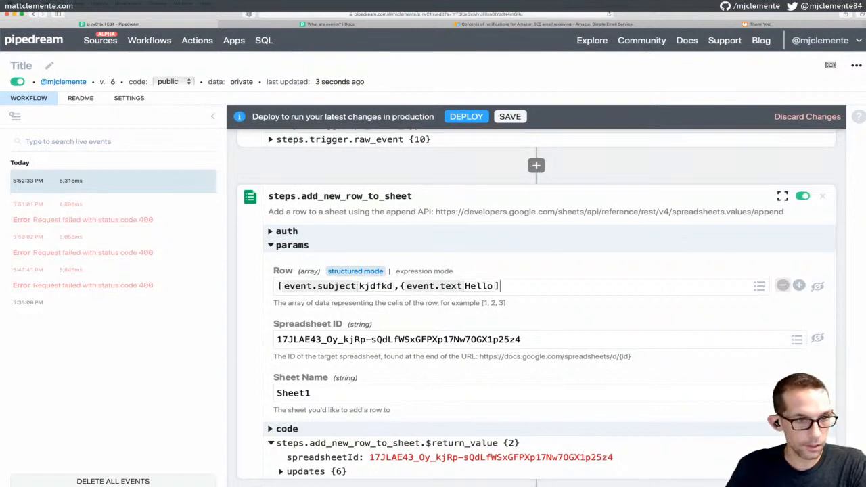
left_click(518, 116)
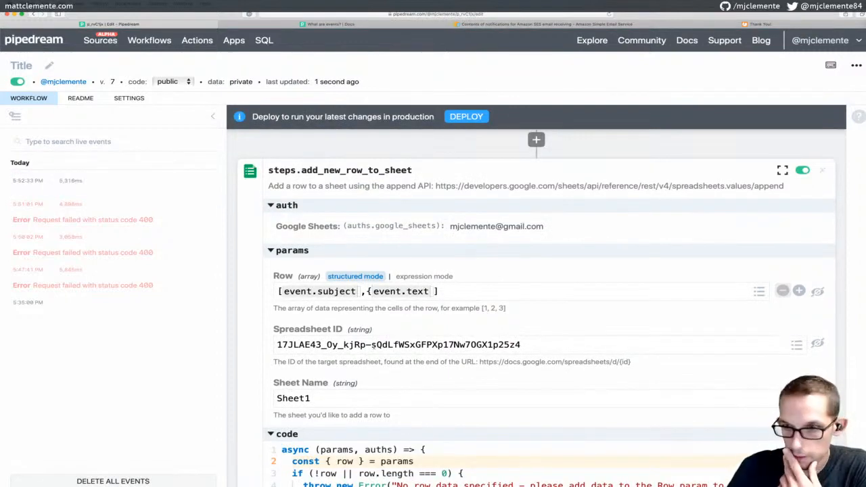
key("BackSpace")
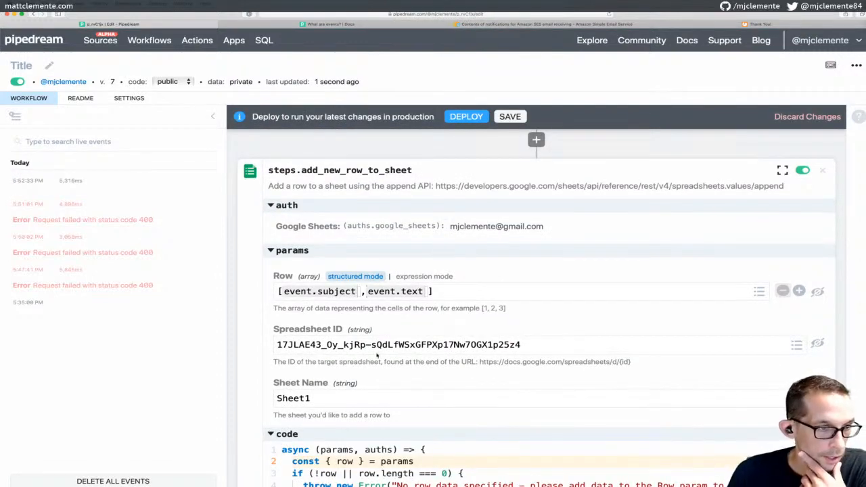
left_click(510, 116)
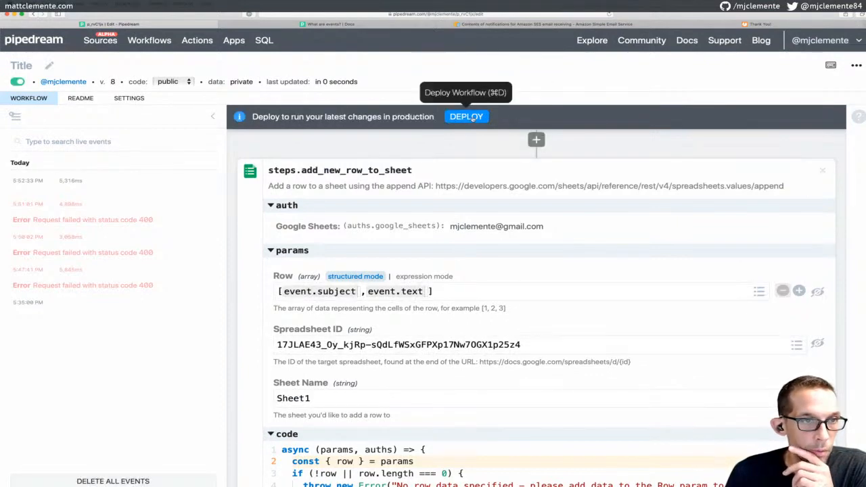
left_click(472, 115)
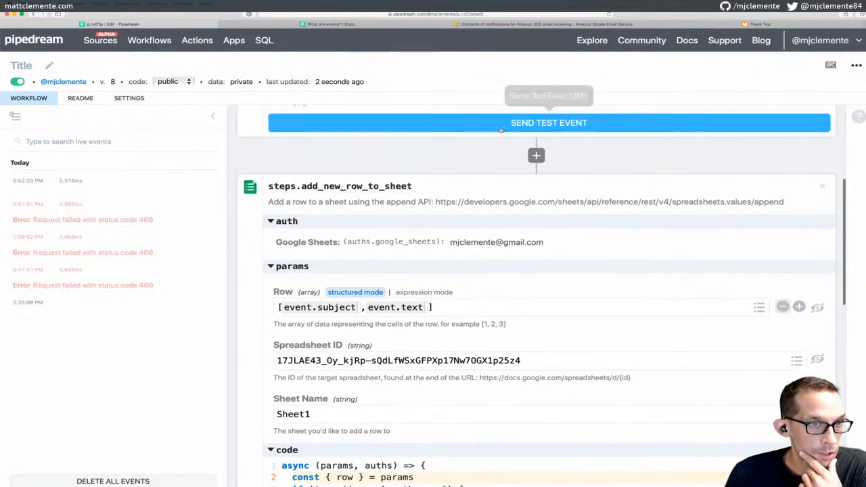
Send another test email event and check the kjdfkd / Hello row in the Test-Pipedream spreadsheet
left_click(499, 126)
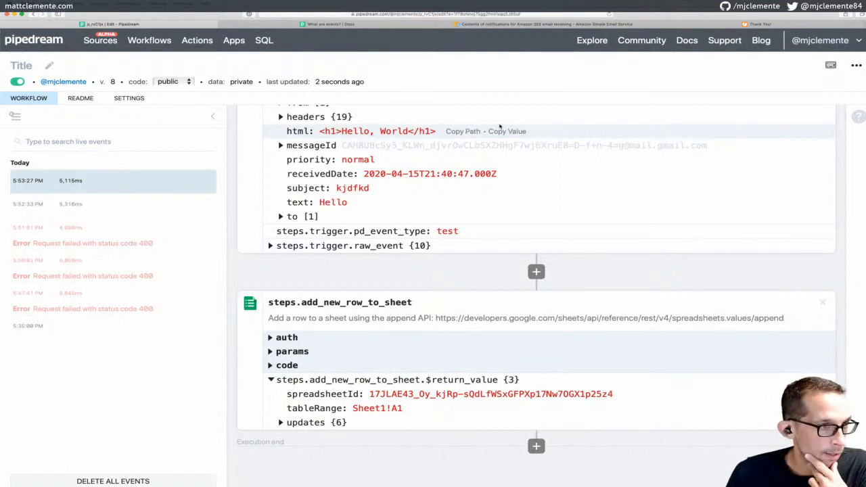
key("super+Tab")
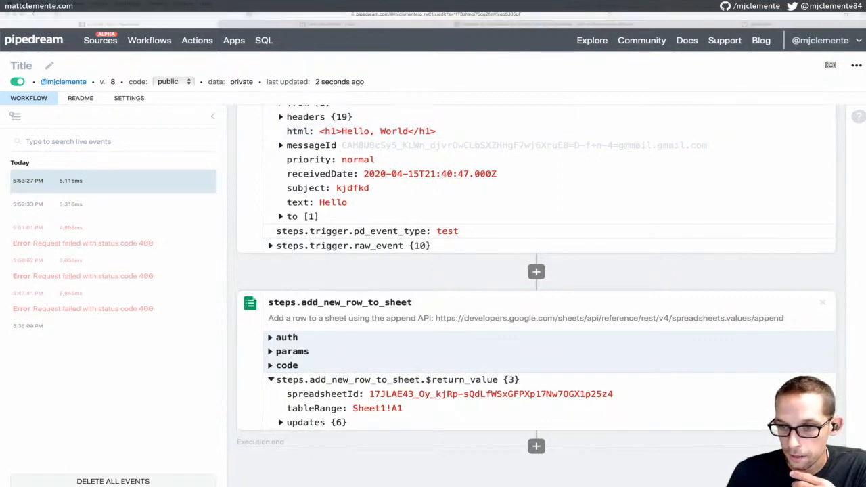
left_click_drag(865, 203, 574, 107)
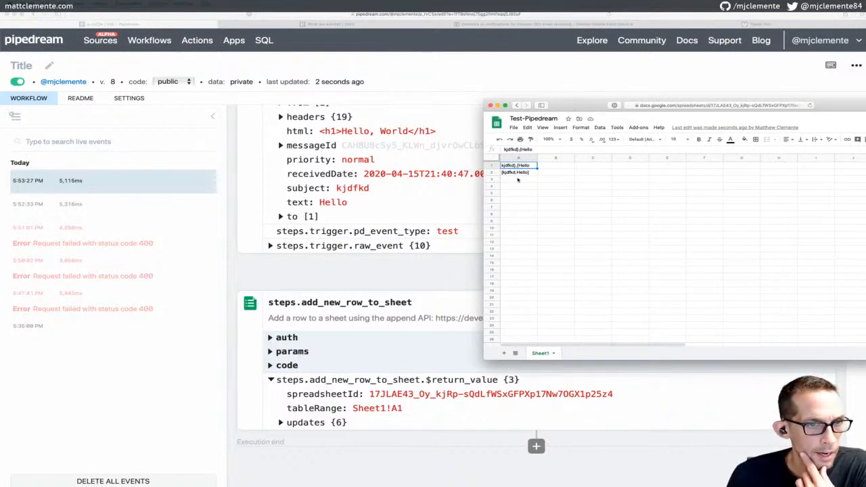
key("super+plus")
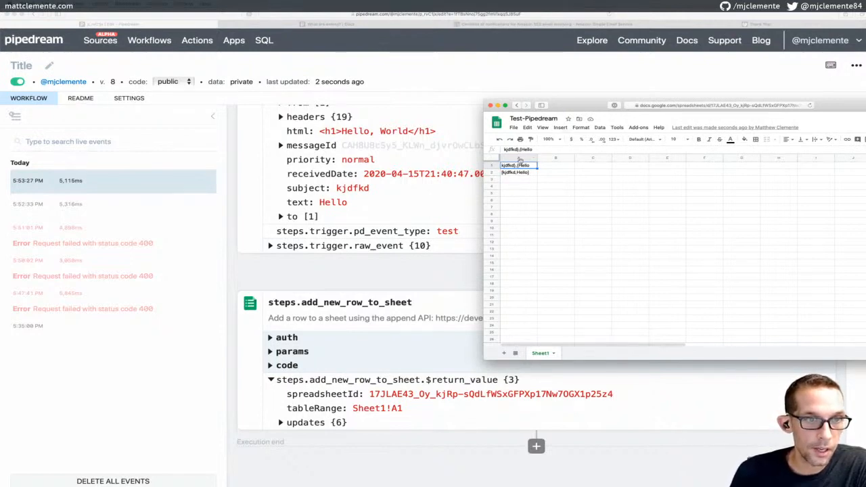
left_click_drag(571, 108, 865, 111)
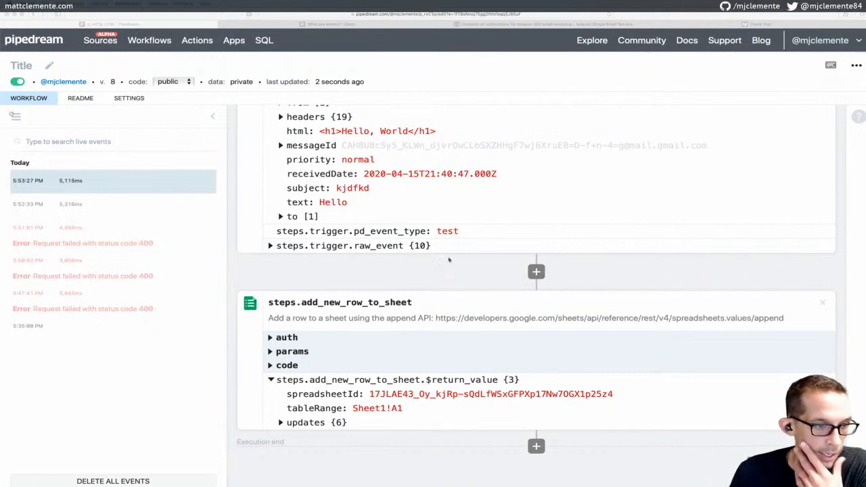
scroll(450, 260, "down", 2)
Expand the add_new_row_to_sheet step's params to review Row, Spreadsheet ID and Sheet Name
left_click(271, 292)
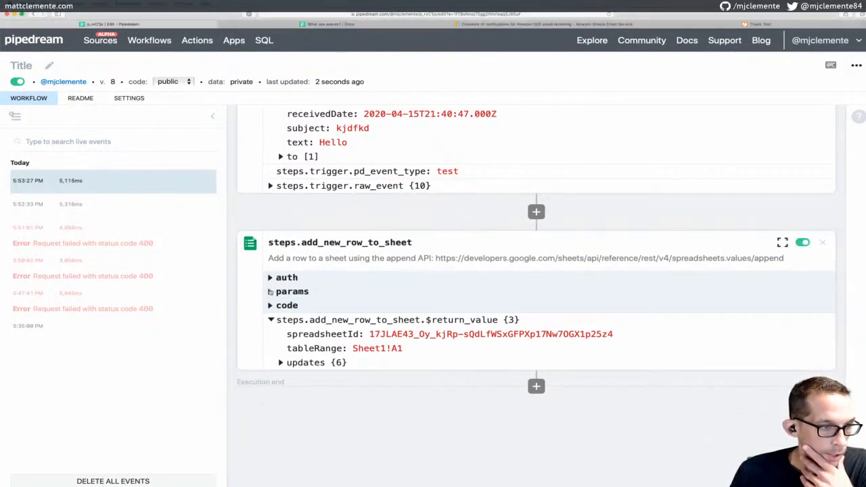
double_click(271, 292)
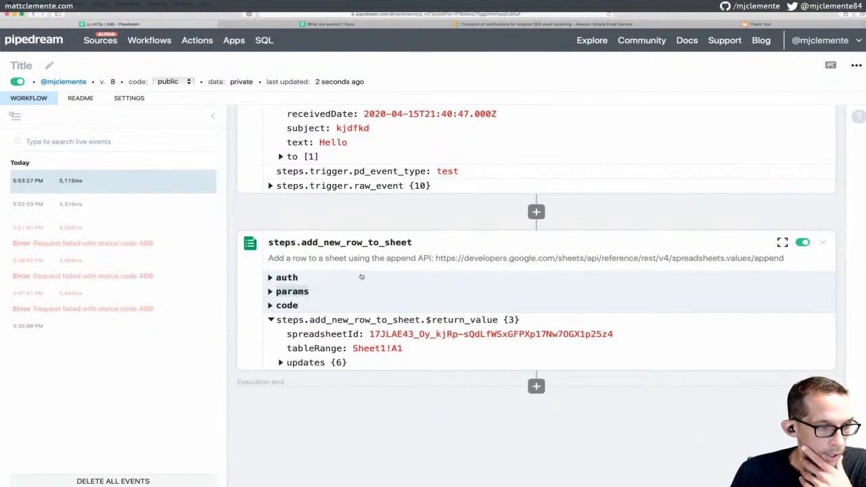
left_click(275, 292)
Replace the Row value with the copied example [1, 2, 3], then save and deploy as version 9
scroll(346, 254, "down", 4)
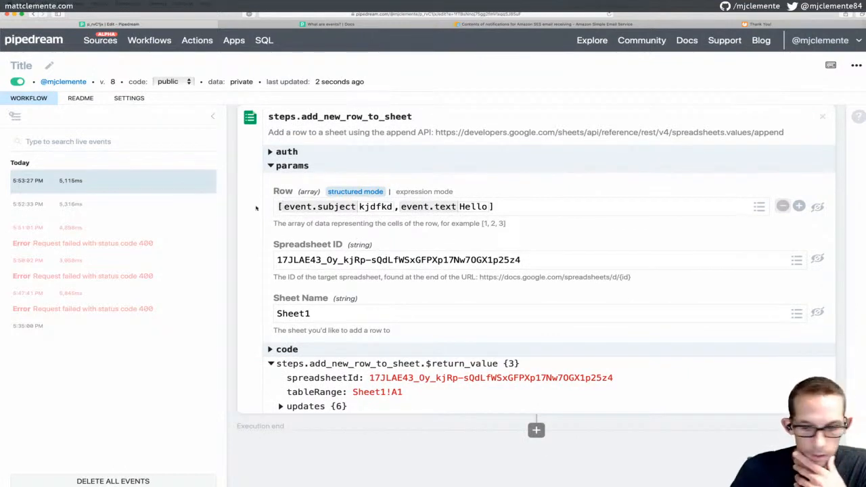
key("BackSpace")
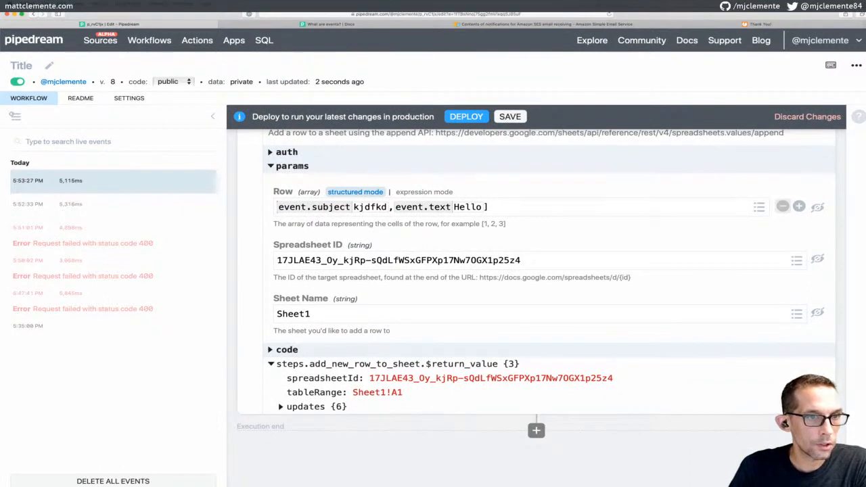
key("BackSpace")
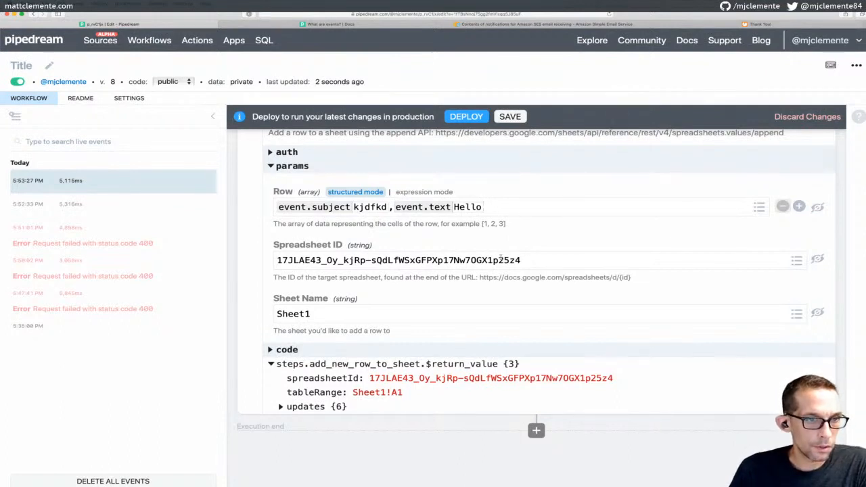
left_click_drag(482, 224, 507, 223)
key("super+c")
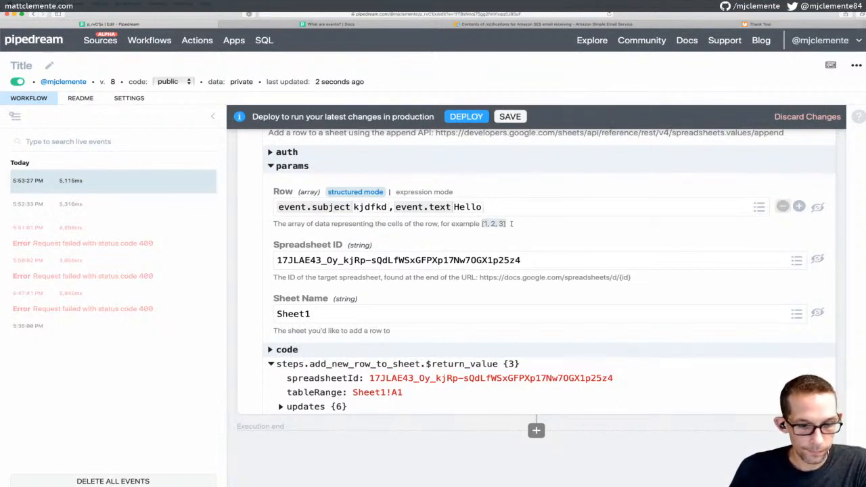
left_click(496, 203)
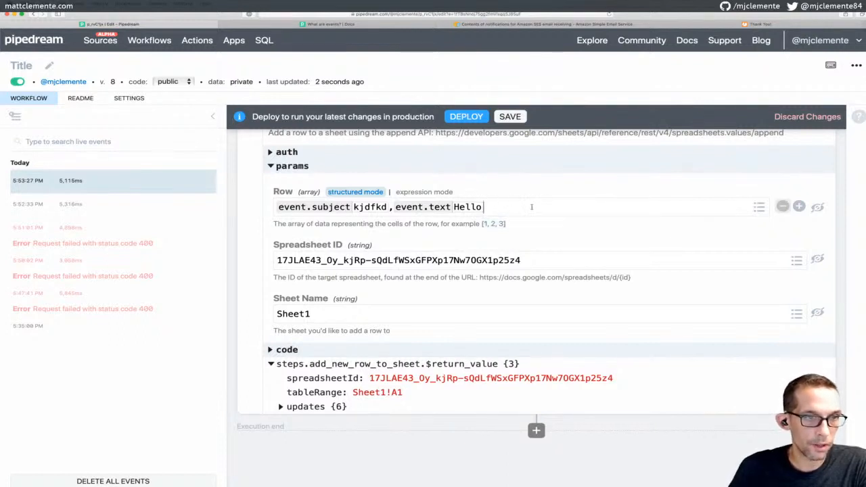
key("BackSpace")
key("BackSpace")
key("BackSpace")
key("BackSpace")
key("BackSpace")
key("BackSpace")
key("BackSpace")
key("BackSpace")
key("BackSpace")
key("BackSpace")
key("BackSpace")
key("BackSpace")
key("BackSpace")
key("BackSpace")
key("BackSpace")
key("BackSpace")
key("BackSpace")
key("BackSpace")
key("BackSpace")
key("BackSpace")
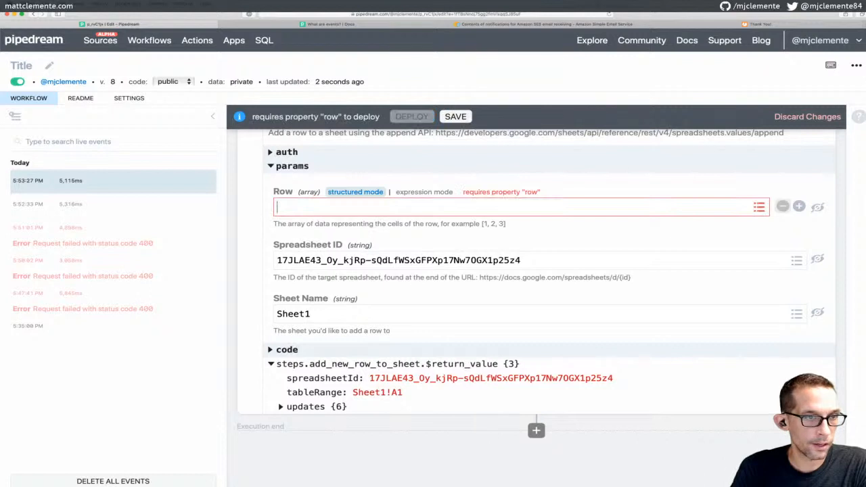
key("super+v")
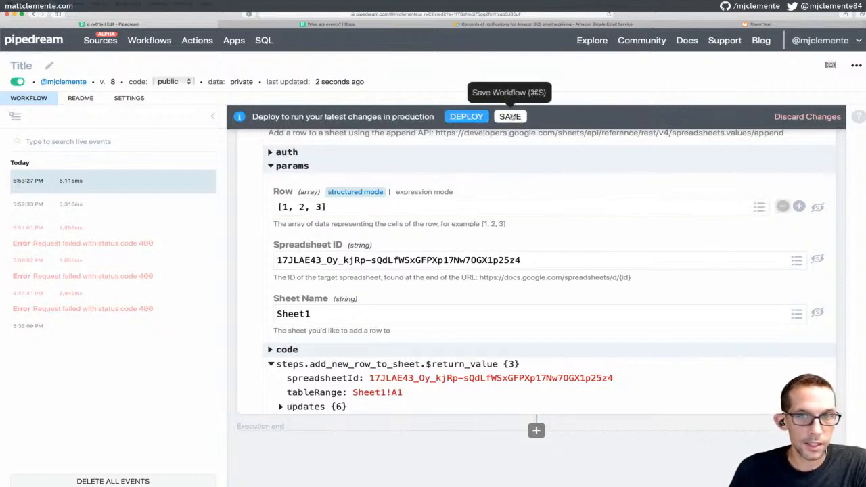
left_click(511, 117)
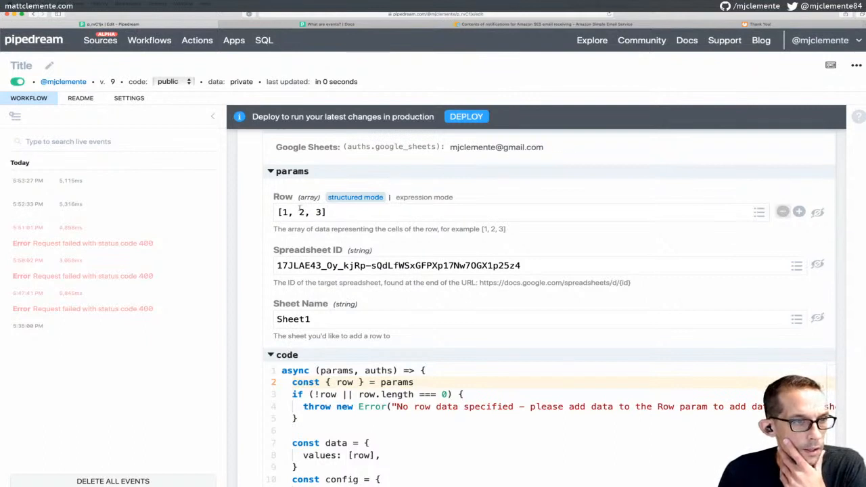
left_click(463, 116)
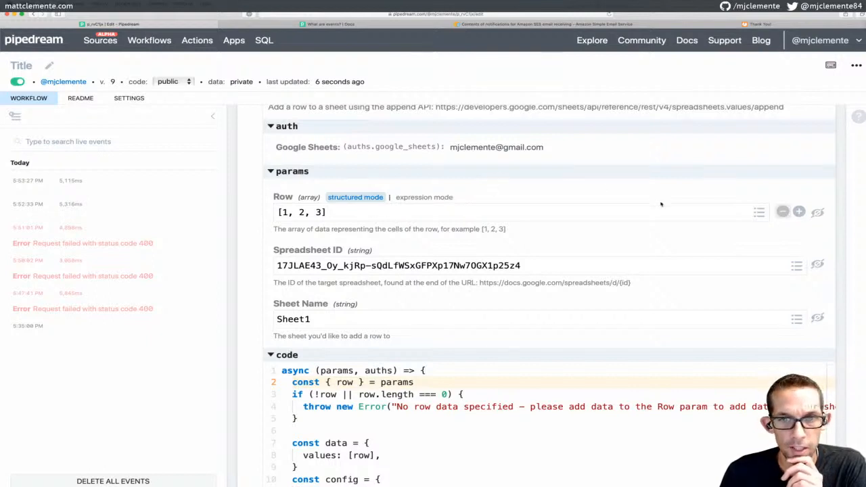
scroll(358, 174, "up", 3)
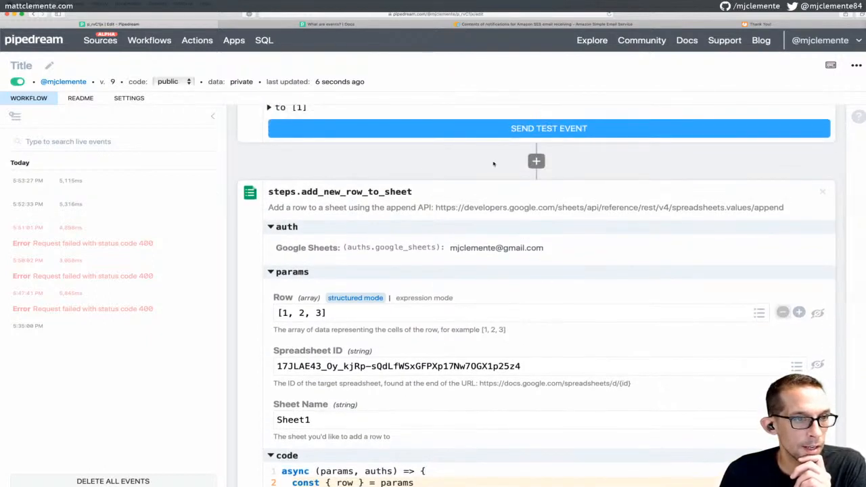
Send a test event and confirm the spreadsheet's new third row reads [1, 2, 3]
left_click(494, 129)
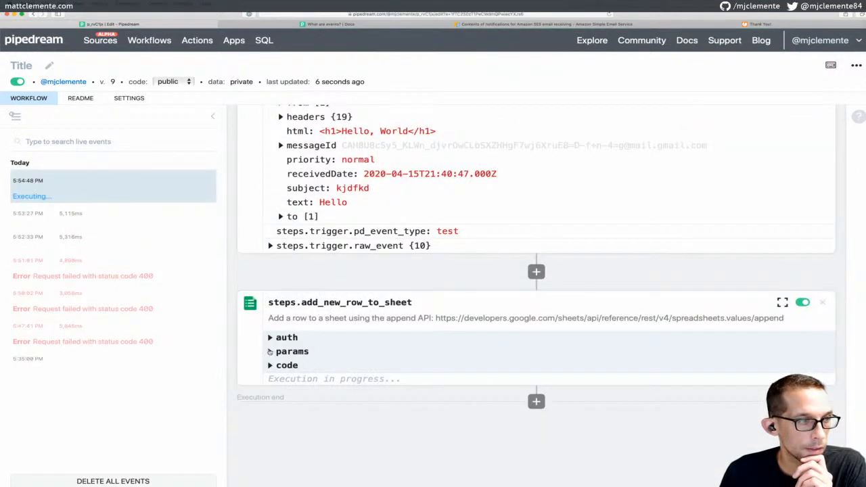
left_click(277, 352)
scroll(361, 243, "down", 1)
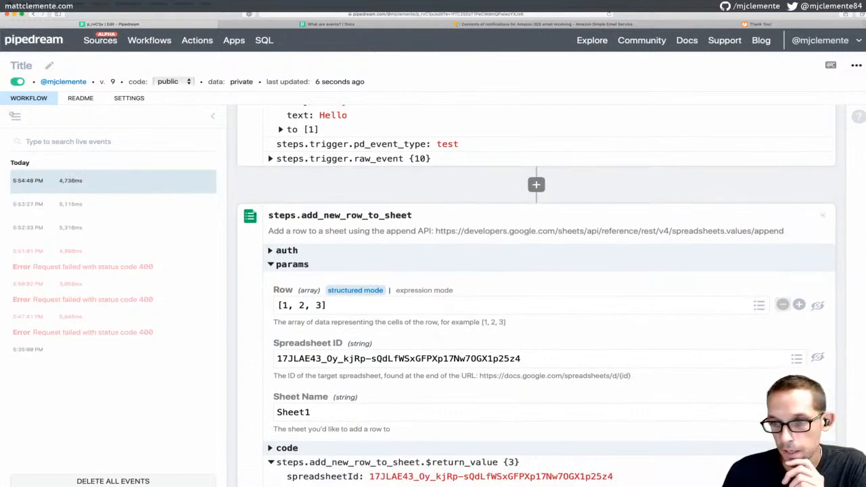
left_click_drag(865, 155, 403, 124)
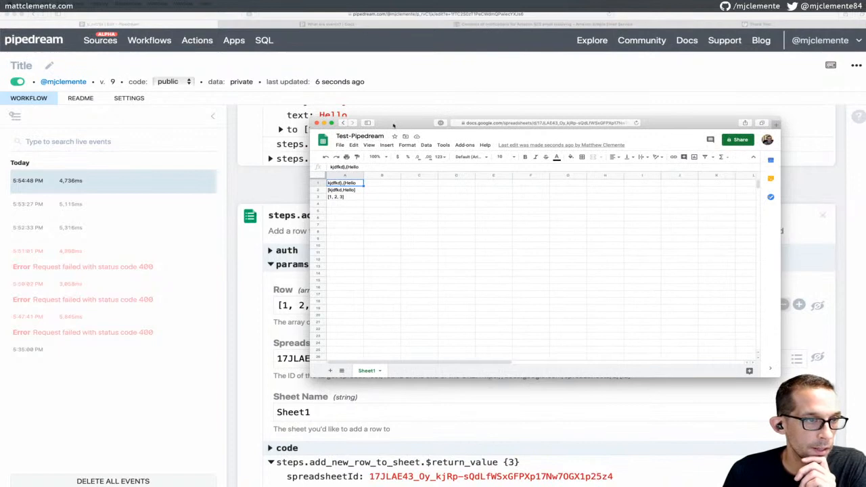
left_click_drag(394, 125, 865, 173)
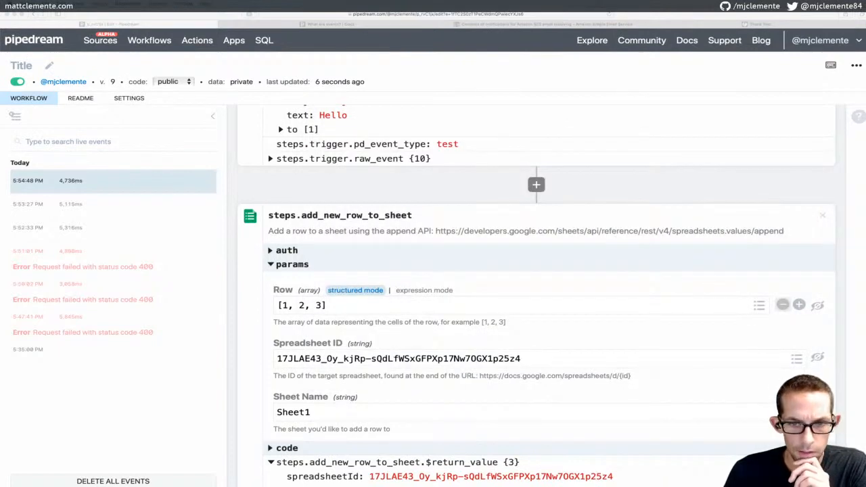
scroll(541, 237, "down", 2)
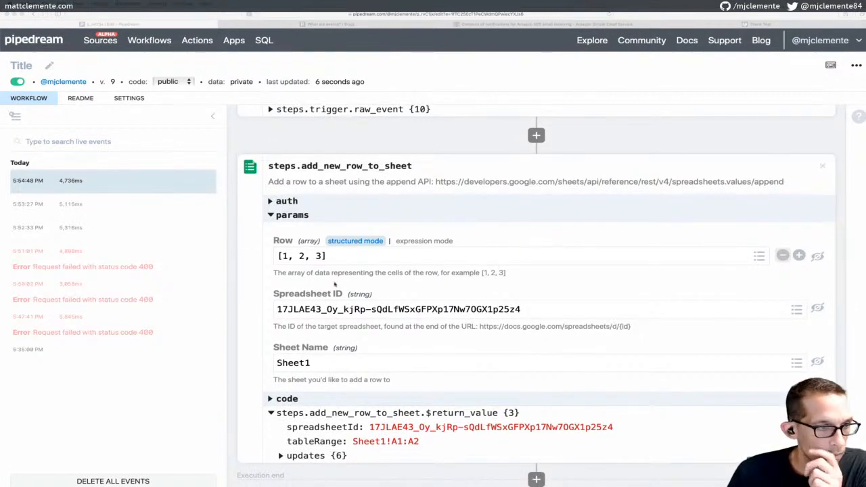
left_click(287, 257)
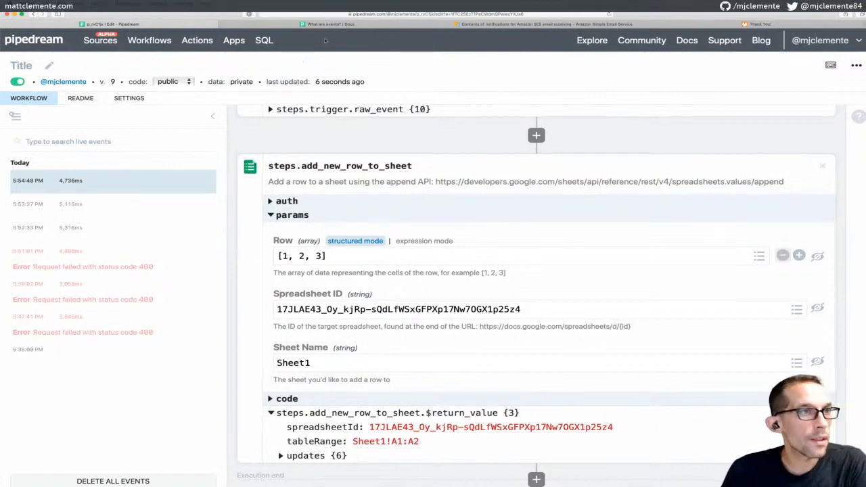
Go to Pipedream from the address bar and open the Explore community workflows page
left_click(341, 26)
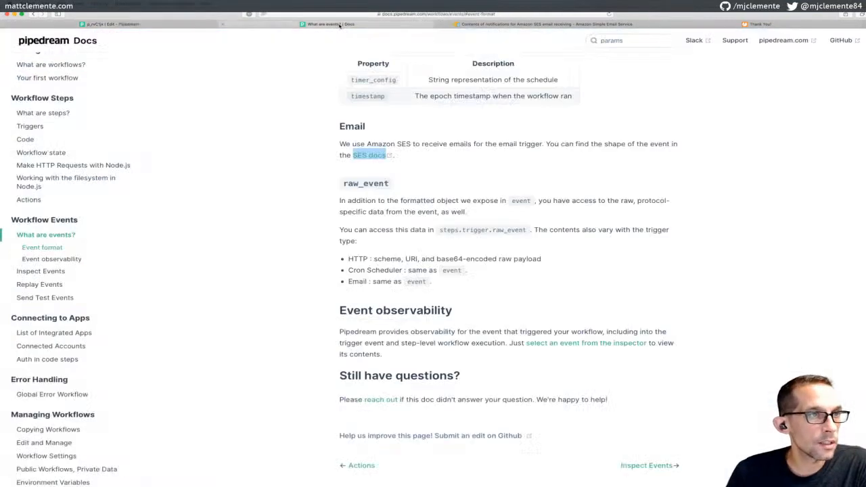
left_click(418, 14)
type("pipedream.com")
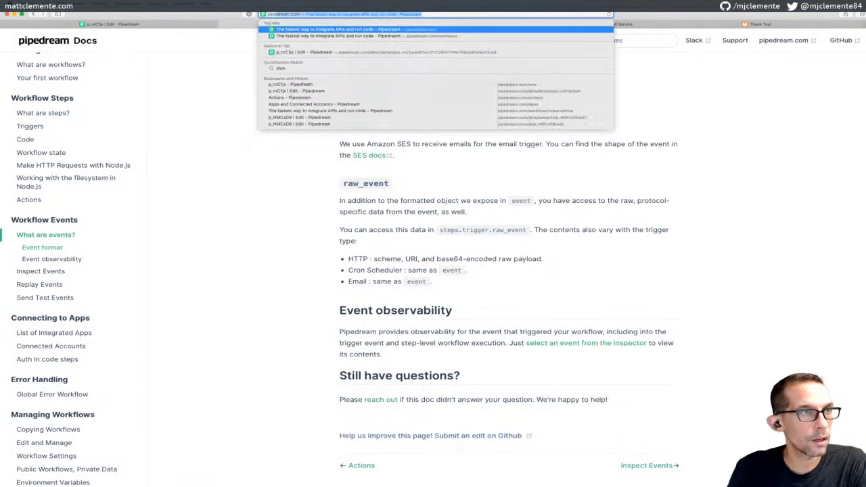
key("Return")
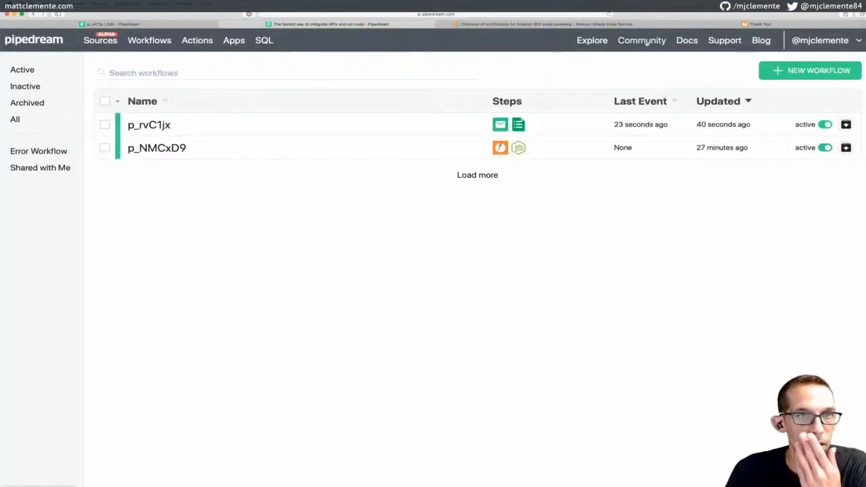
left_click(644, 41)
left_click(594, 42)
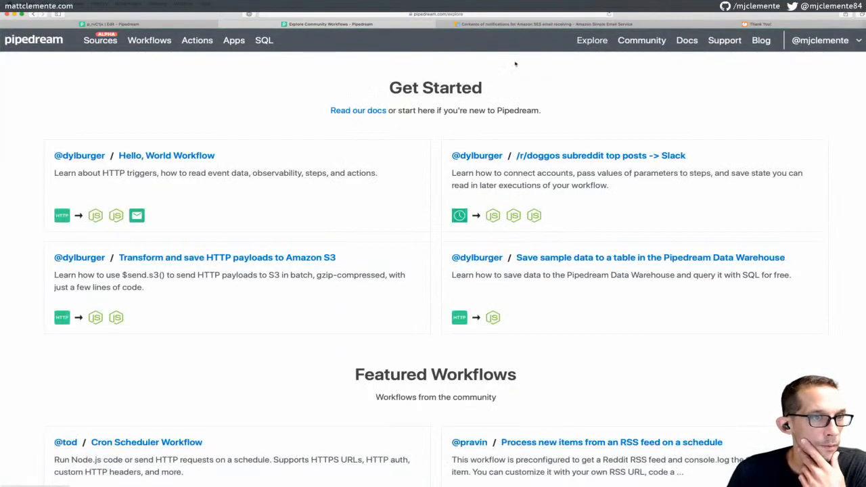
Browse the community workflows, loading more, then return to the workflow editor tab
scroll(453, 170, "down", 5)
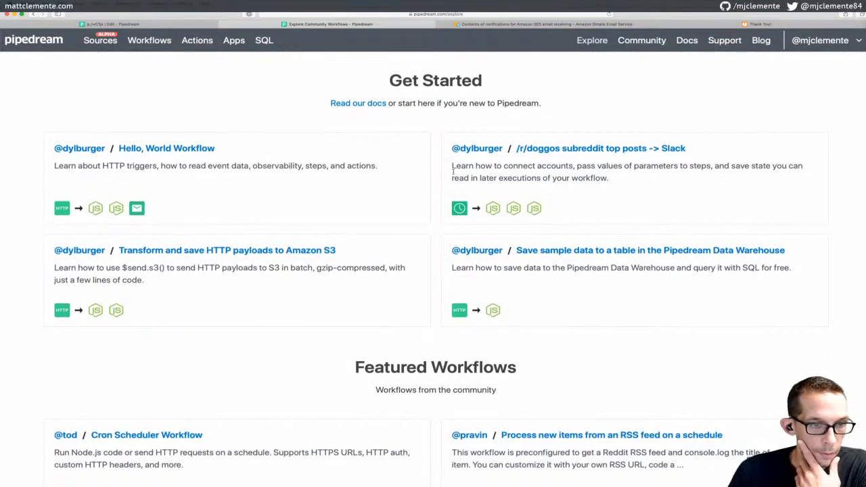
scroll(452, 175, "down", 4)
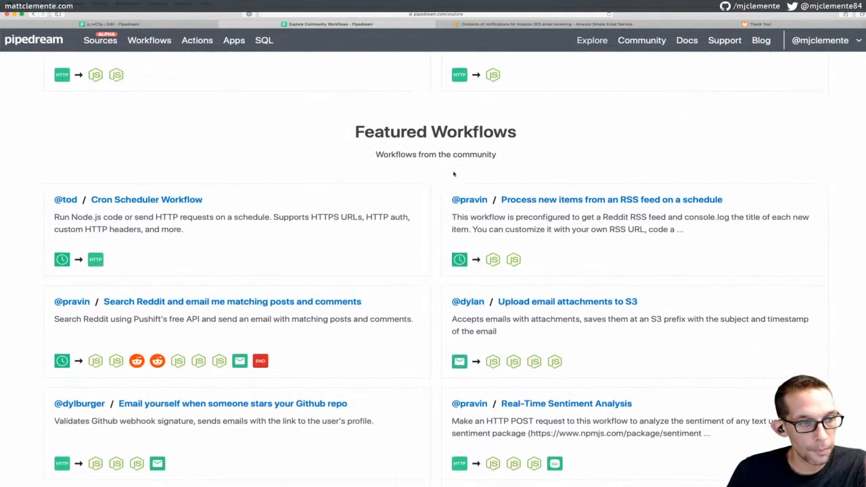
scroll(454, 174, "down", 6)
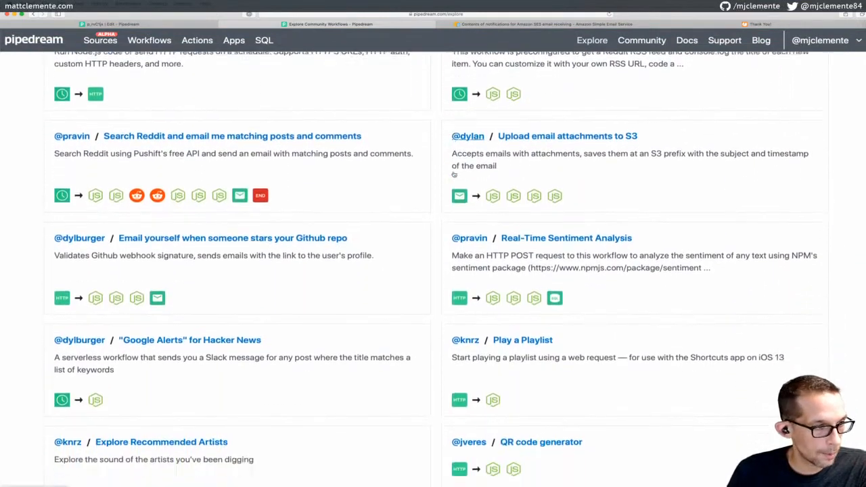
scroll(453, 172, "down", 7)
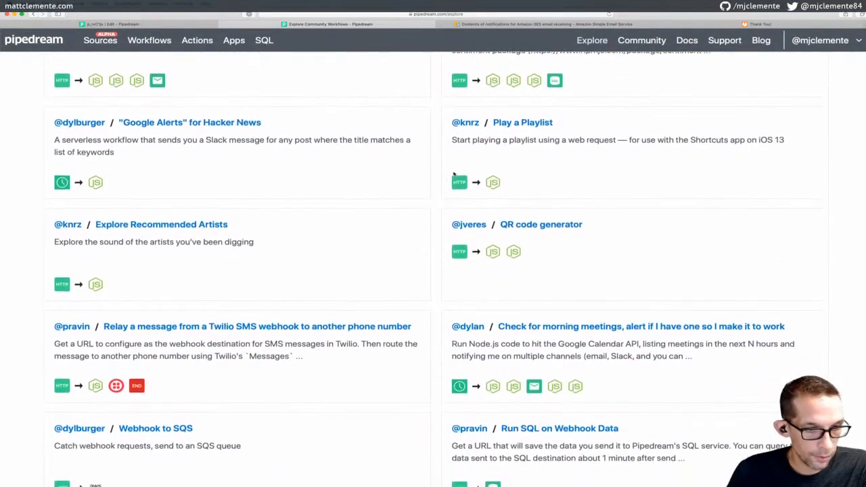
scroll(454, 173, "down", 1)
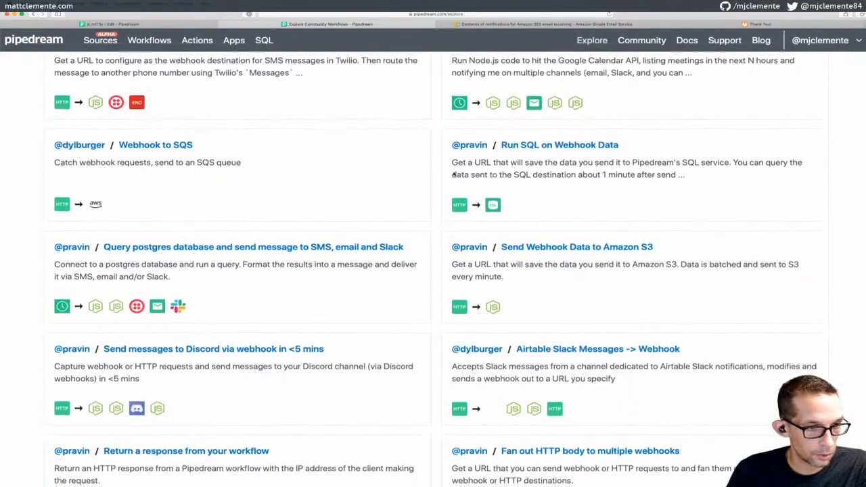
scroll(454, 173, "down", 4)
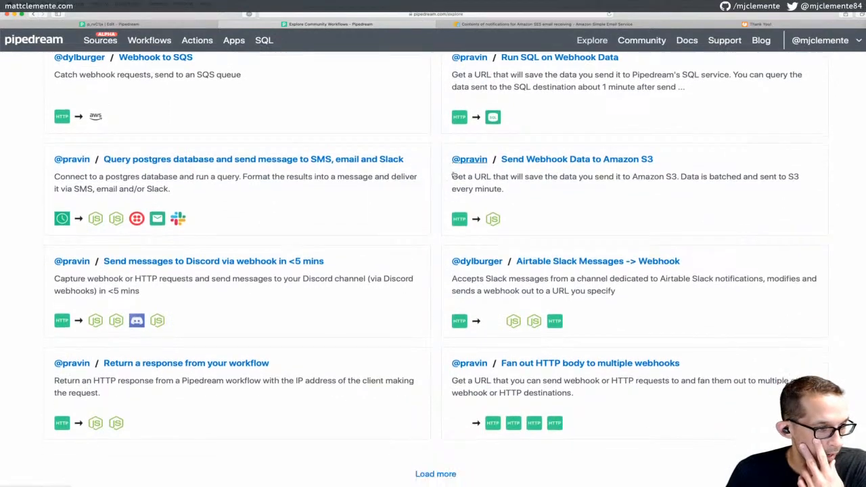
left_click(436, 409)
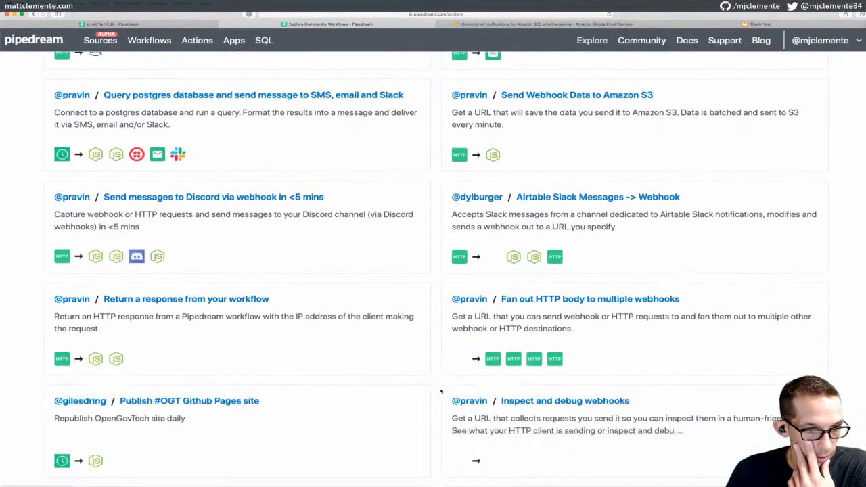
scroll(455, 337, "down", 5)
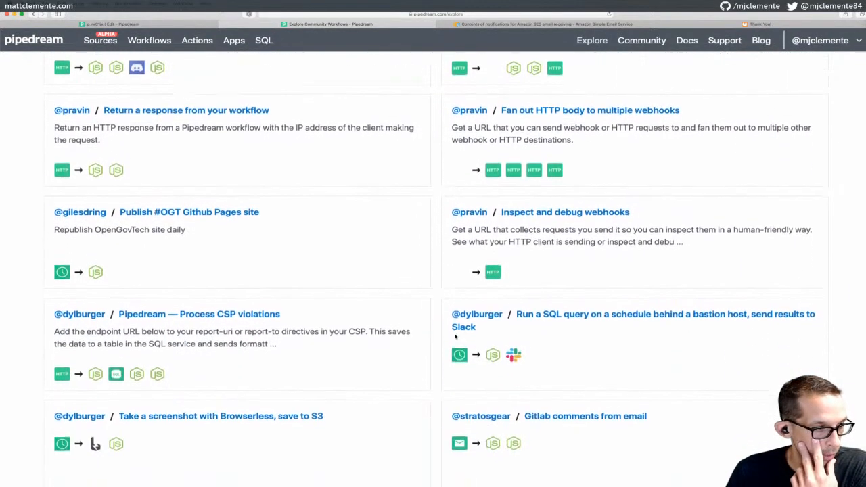
scroll(457, 337, "up", 10)
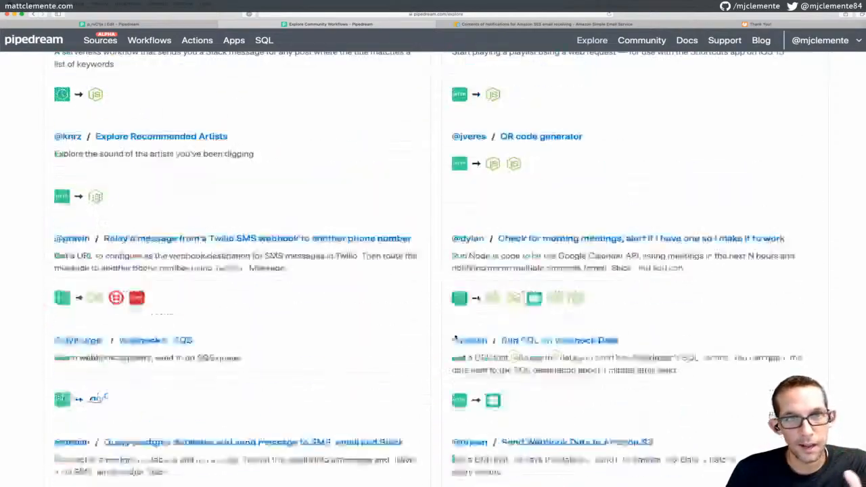
scroll(454, 336, "up", 3)
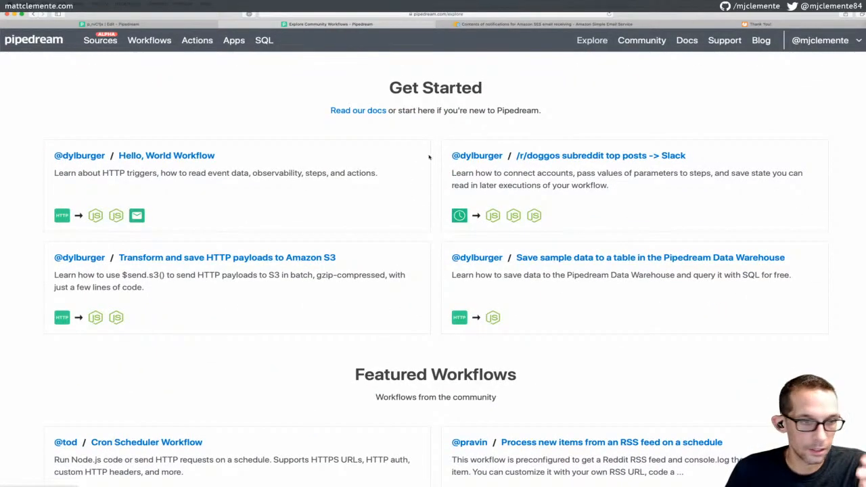
scroll(429, 157, "down", 10)
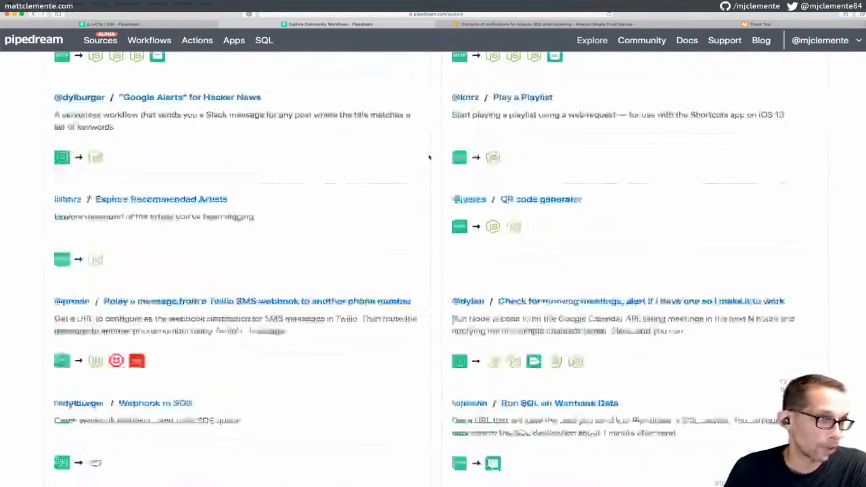
scroll(430, 157, "down", 5)
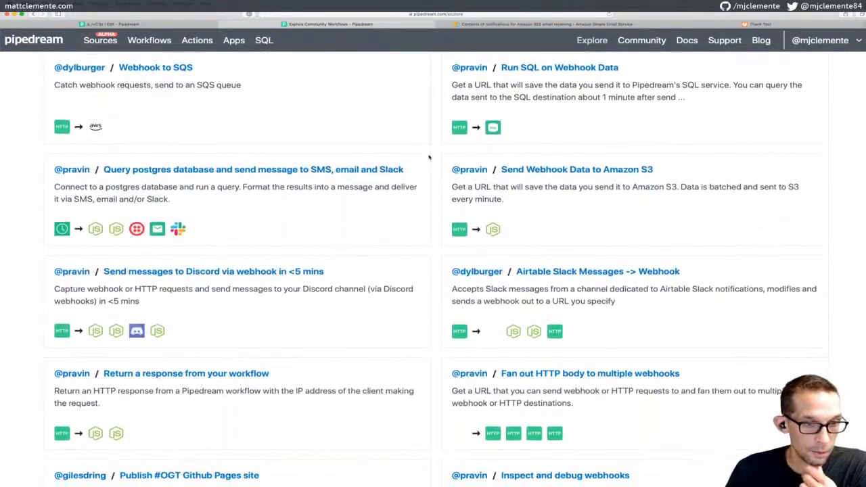
scroll(429, 157, "down", 5)
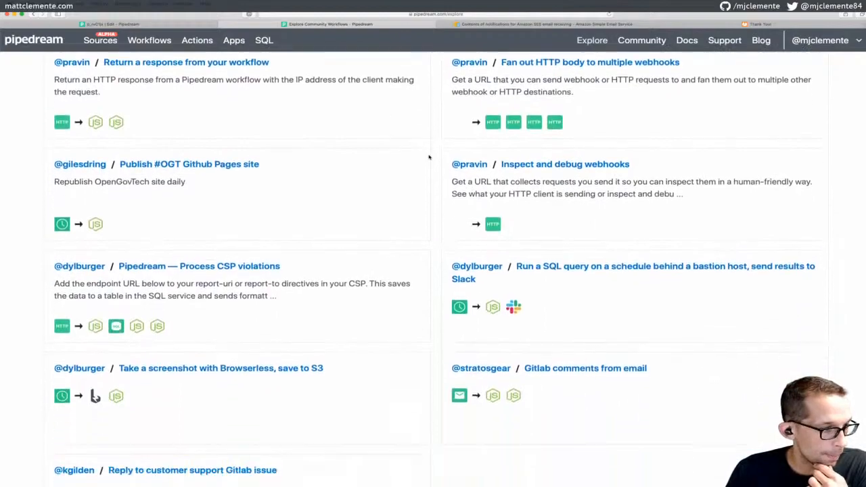
scroll(430, 157, "down", 3)
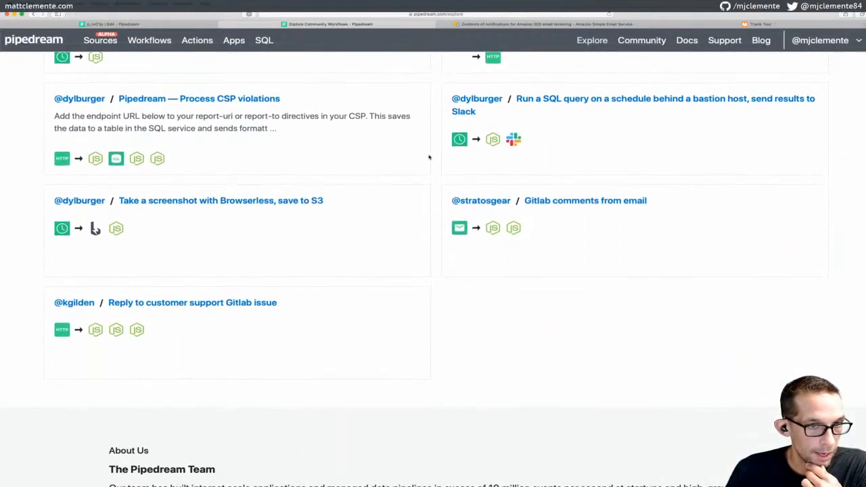
scroll(429, 157, "down", 2)
scroll(429, 157, "up", 20)
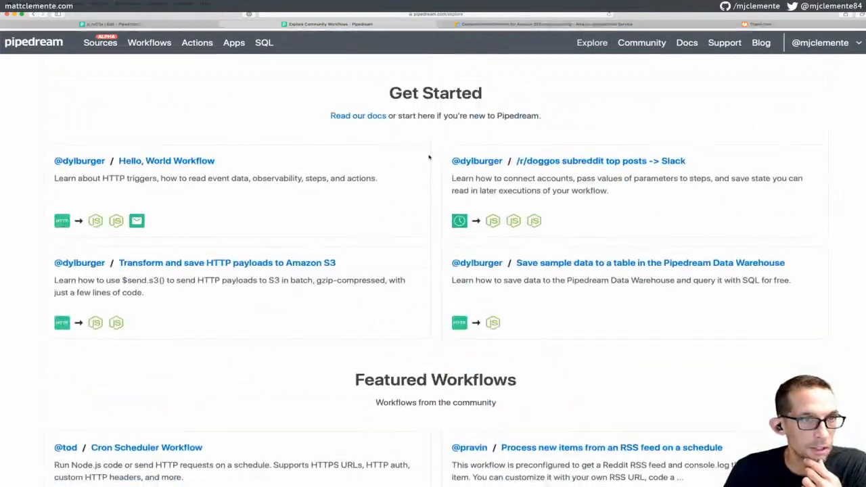
left_click(169, 24)
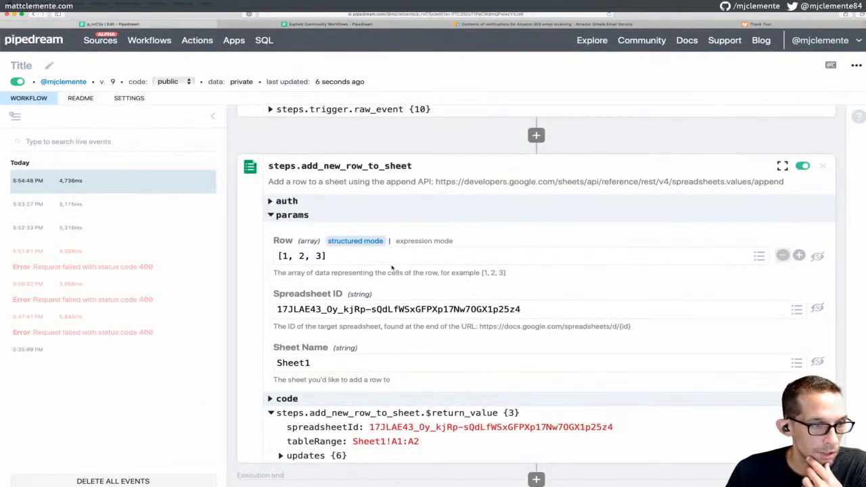
Strip the brackets so Row reads 1, 2, 3, then save and deploy as version 10
scroll(387, 254, "down", 2)
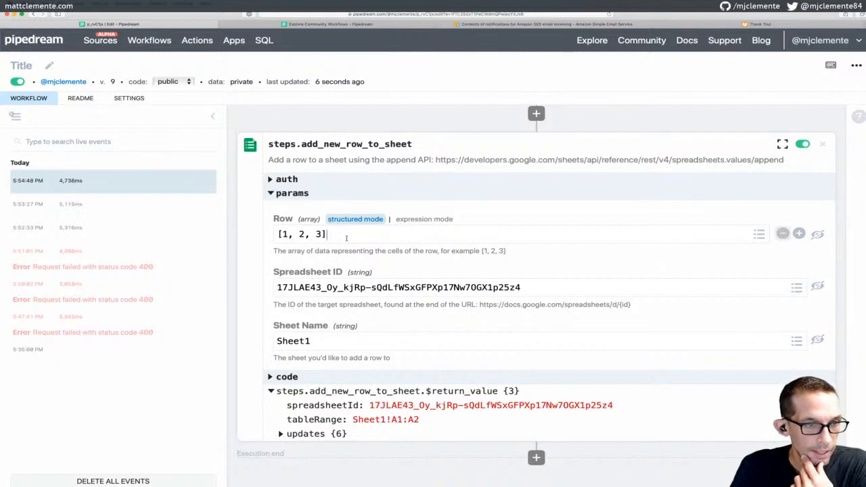
key("BackSpace")
key("super+Left")
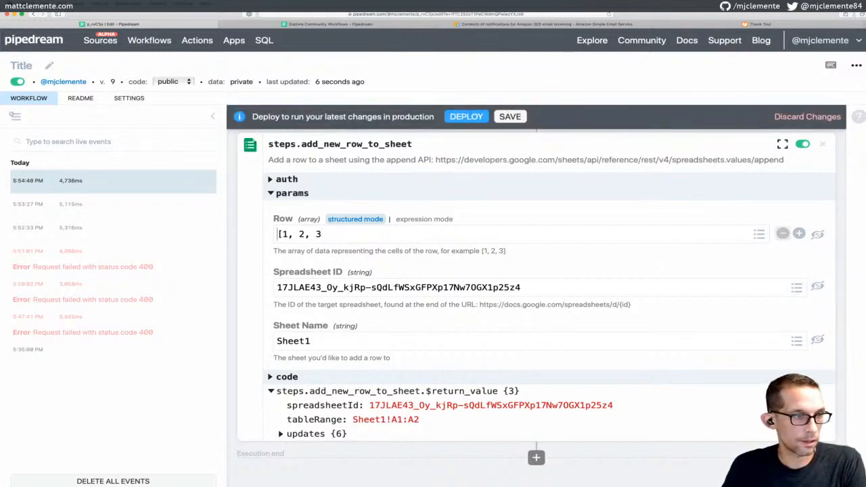
key("Delete")
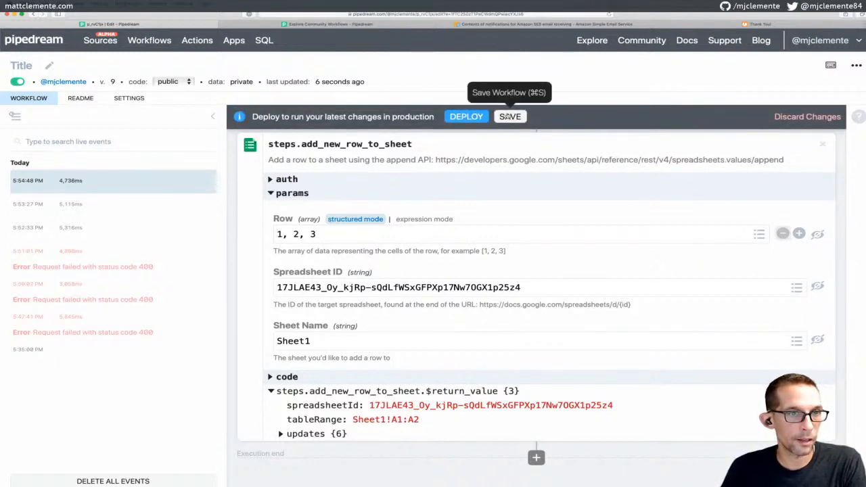
left_click(510, 116)
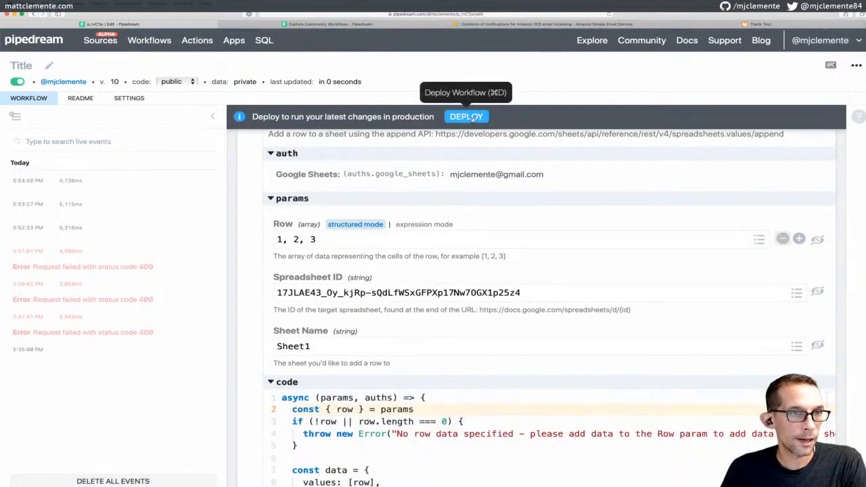
left_click(466, 116)
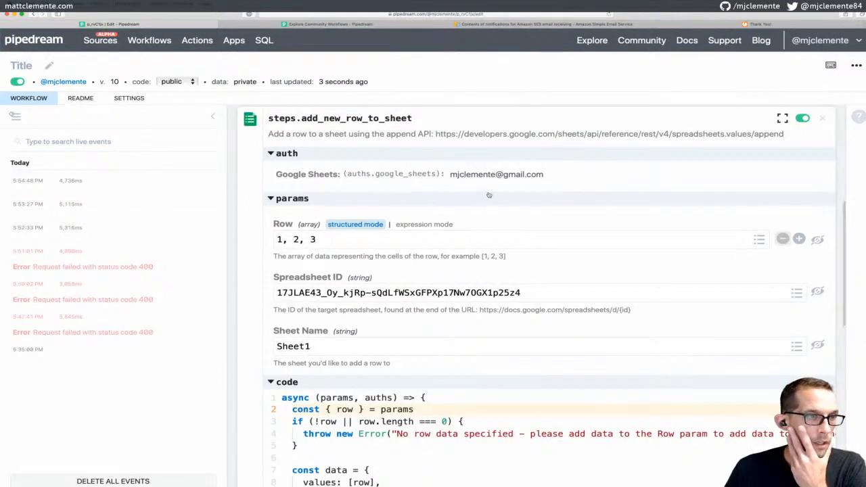
scroll(408, 203, "up", 3)
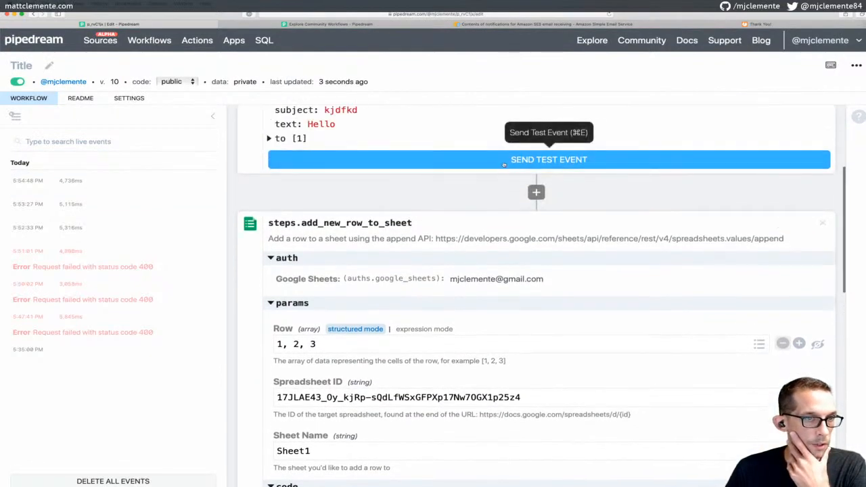
left_click(503, 161)
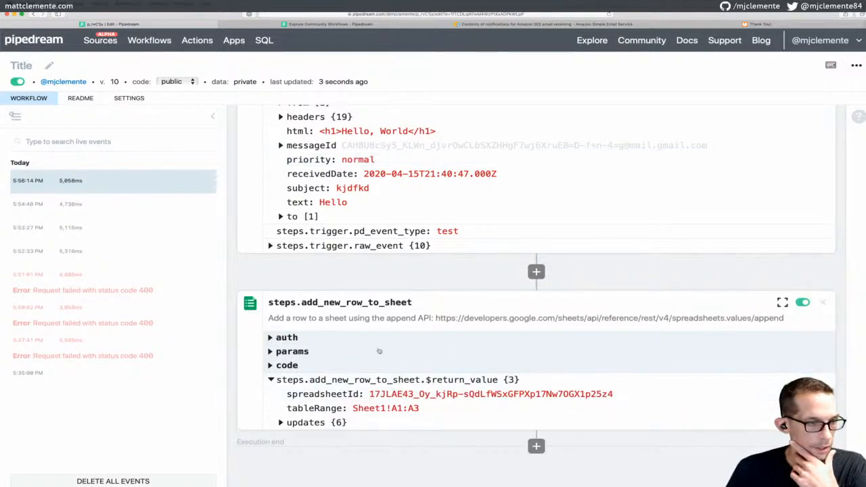
scroll(318, 389, "down", 2)
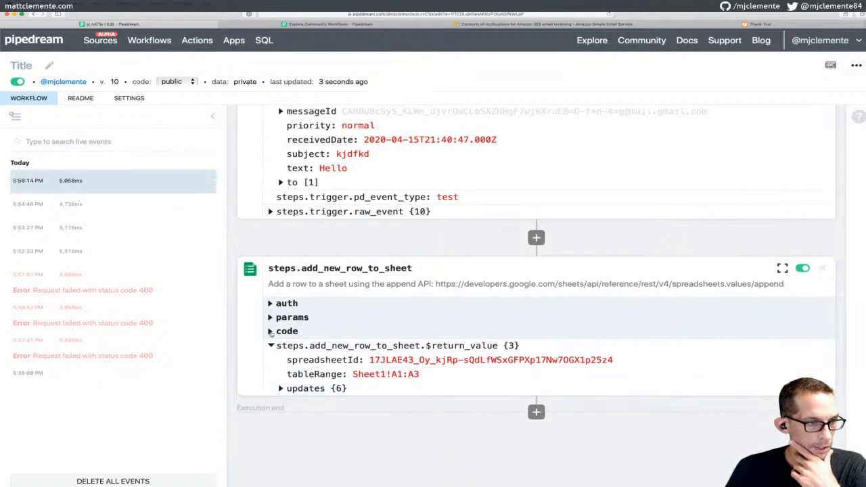
left_click(272, 332)
scroll(381, 326, "down", 5)
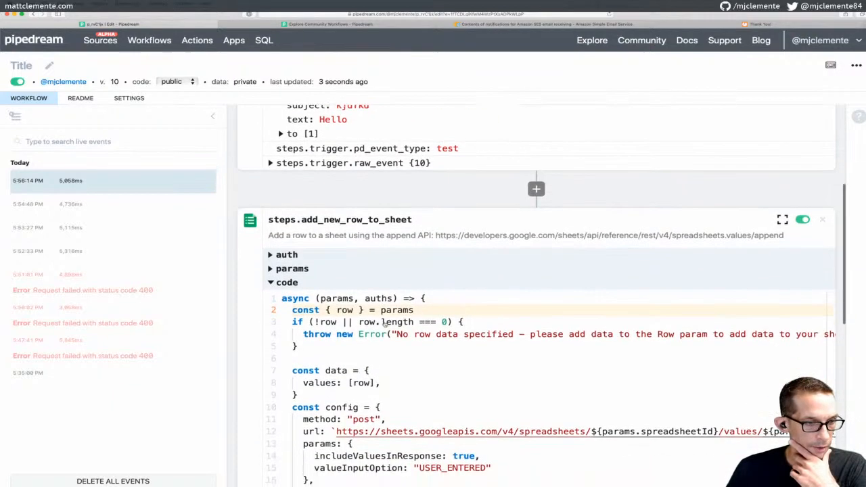
scroll(384, 325, "down", 1)
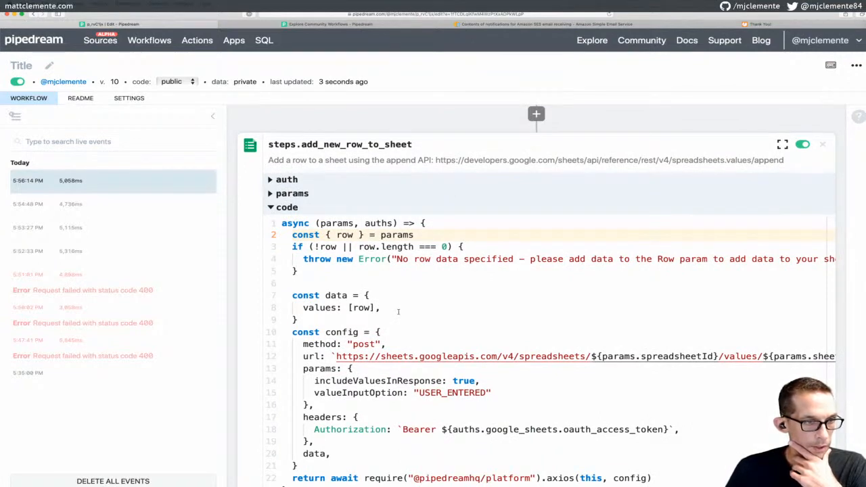
scroll(420, 284, "down", 5)
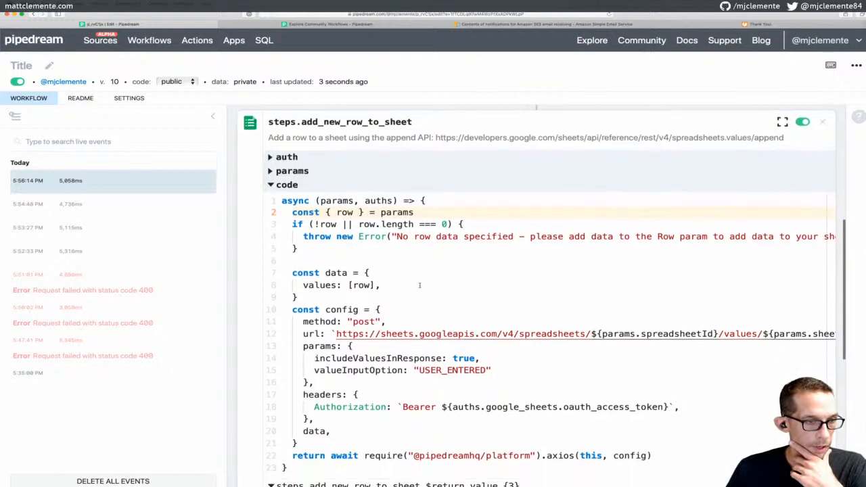
scroll(420, 284, "down", 3)
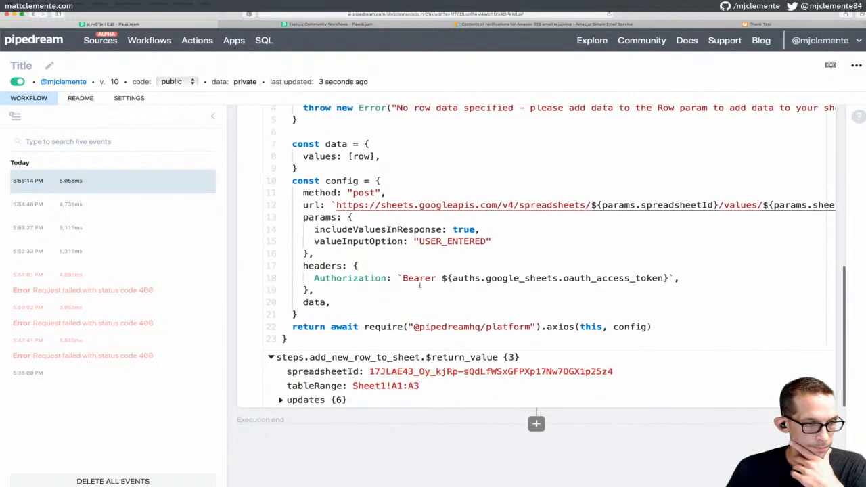
scroll(309, 367, "up", 10)
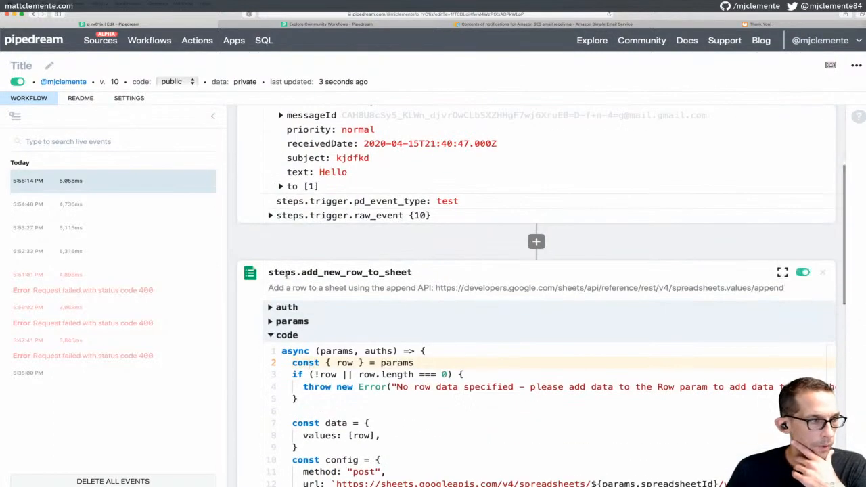
left_click(92, 188)
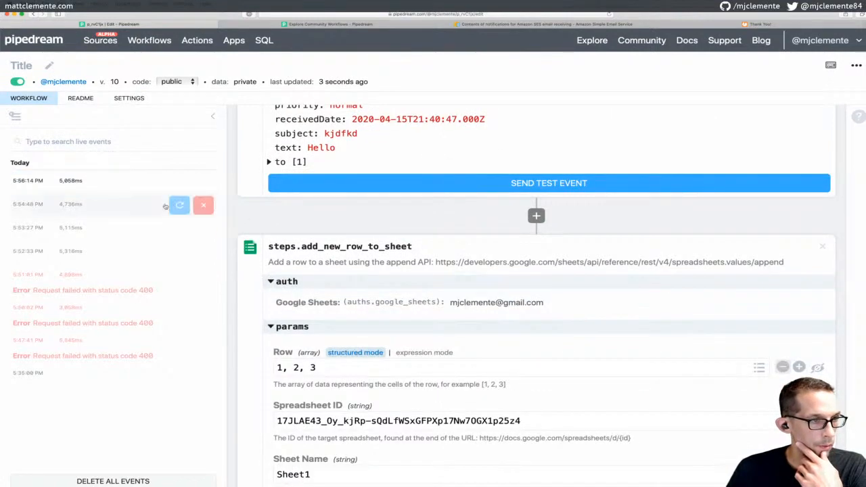
left_click(125, 191)
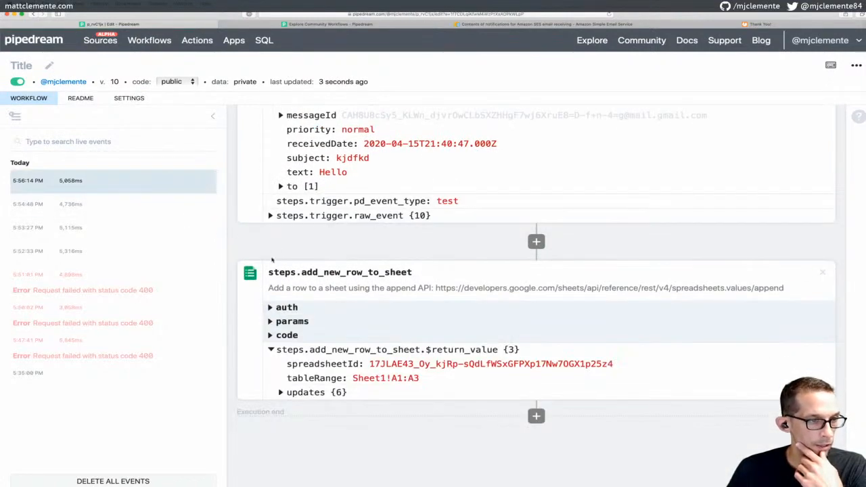
scroll(282, 289, "up", 3)
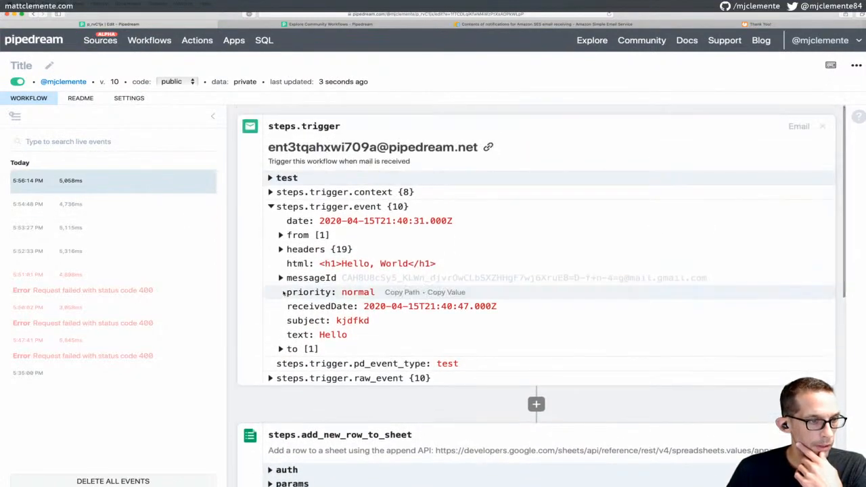
scroll(289, 265, "down", 3)
scroll(289, 266, "down", 2)
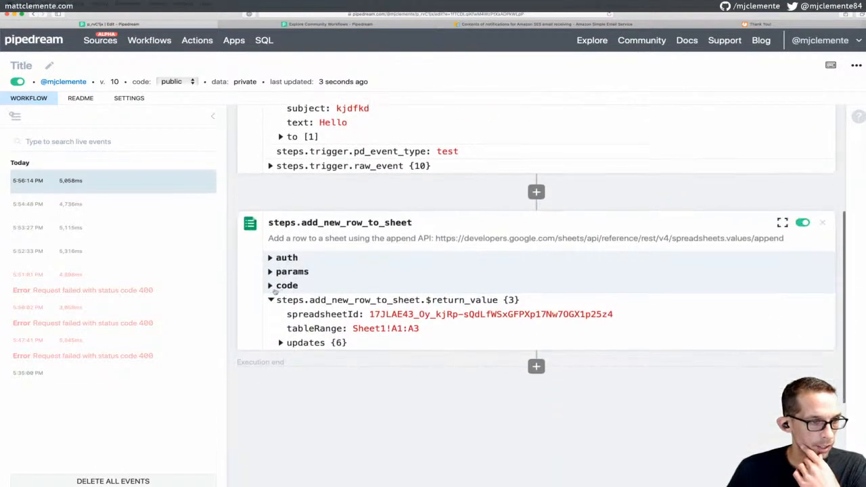
left_click(280, 343)
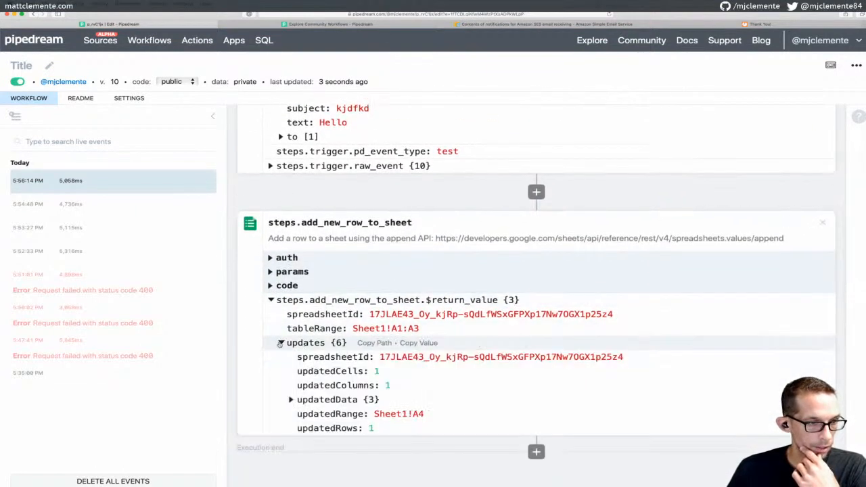
left_click(280, 343)
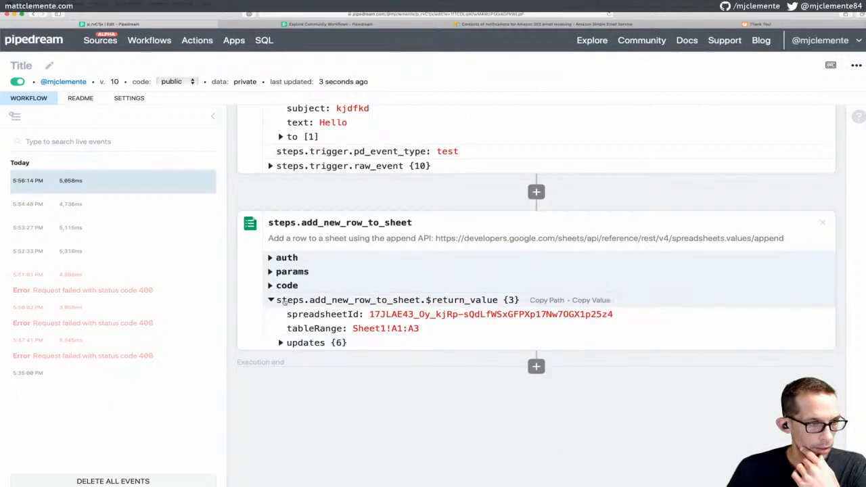
double_click(272, 300)
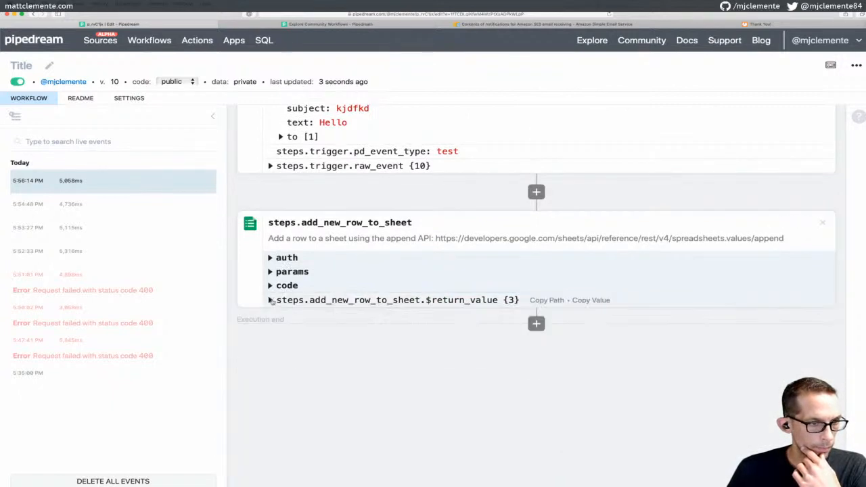
scroll(306, 218, "up", 1)
scroll(307, 218, "up", 2)
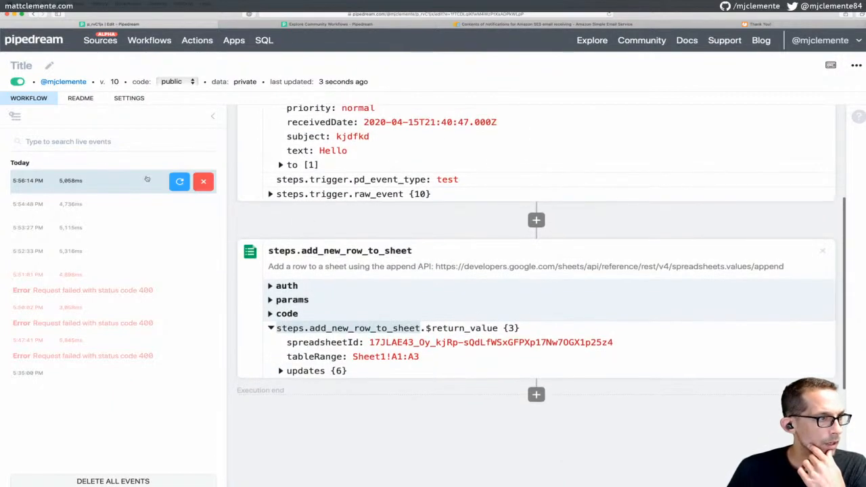
left_click(124, 181)
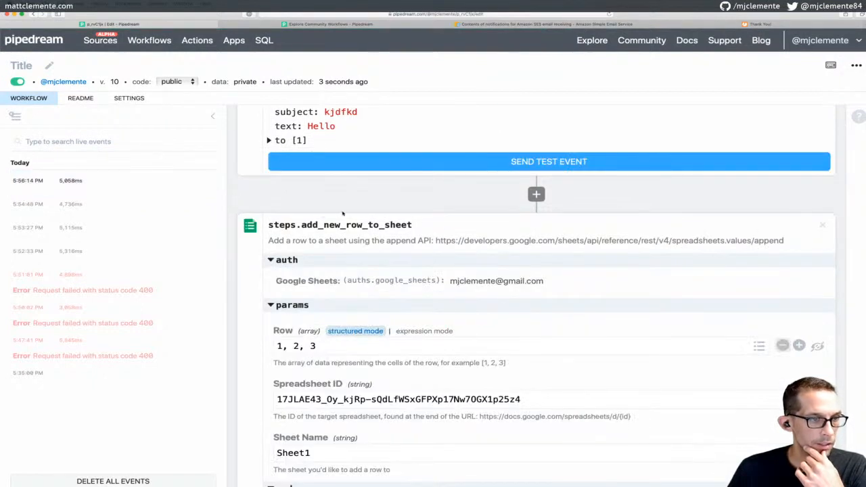
scroll(343, 212, "down", 5)
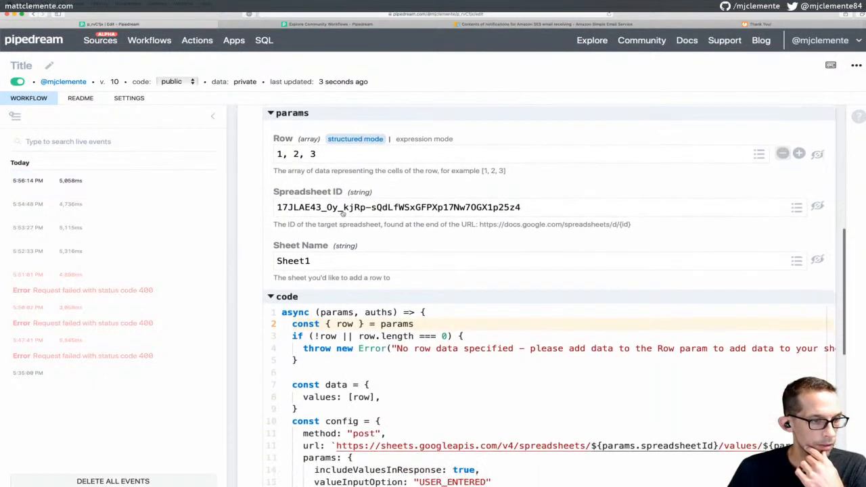
left_click(268, 298)
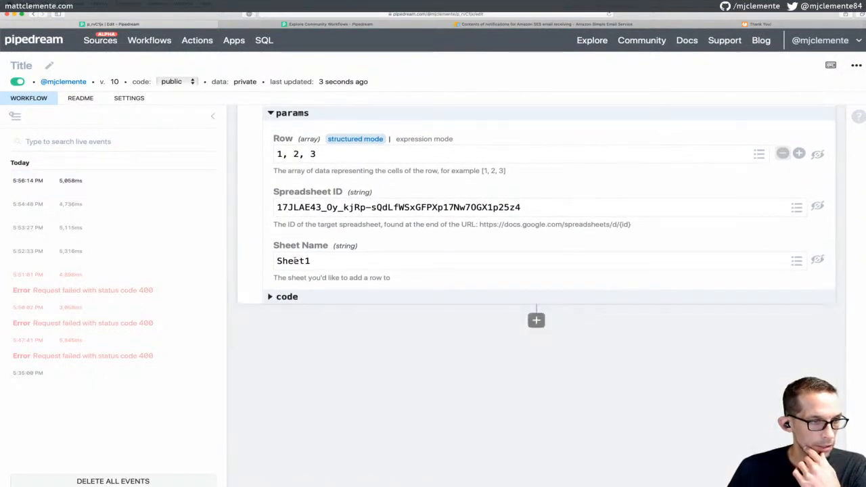
mouse_move(108, 185)
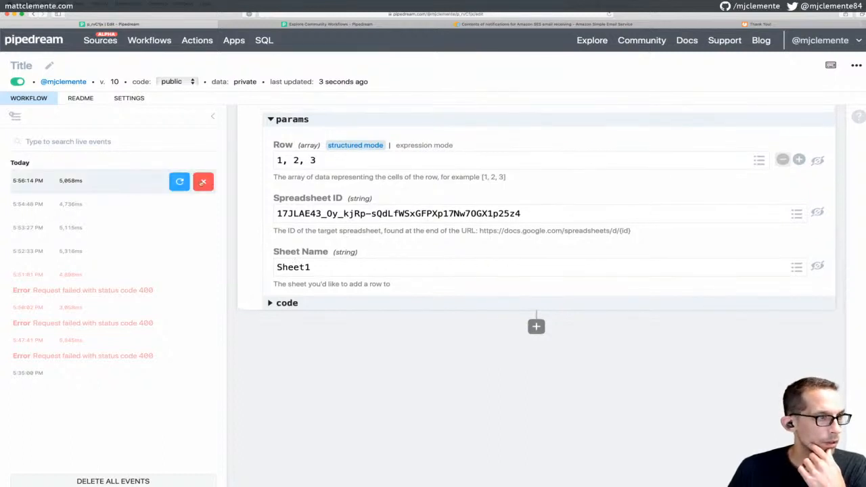
scroll(296, 185, "up", 3)
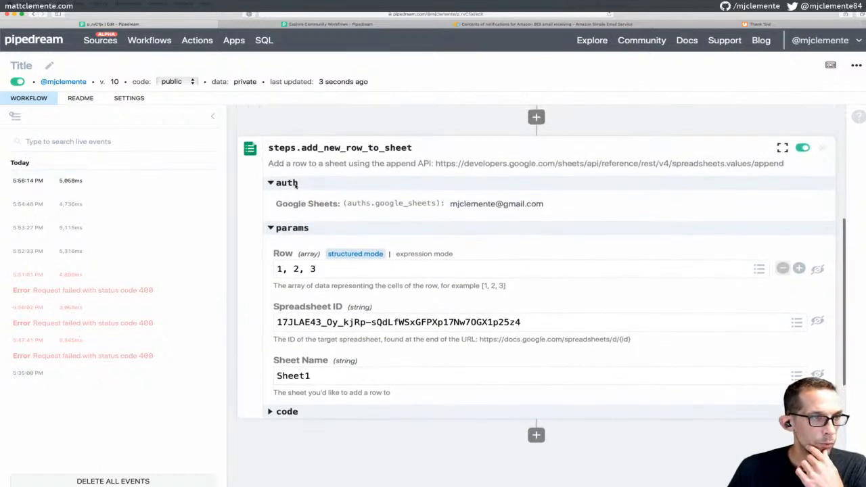
scroll(296, 184, "up", 5)
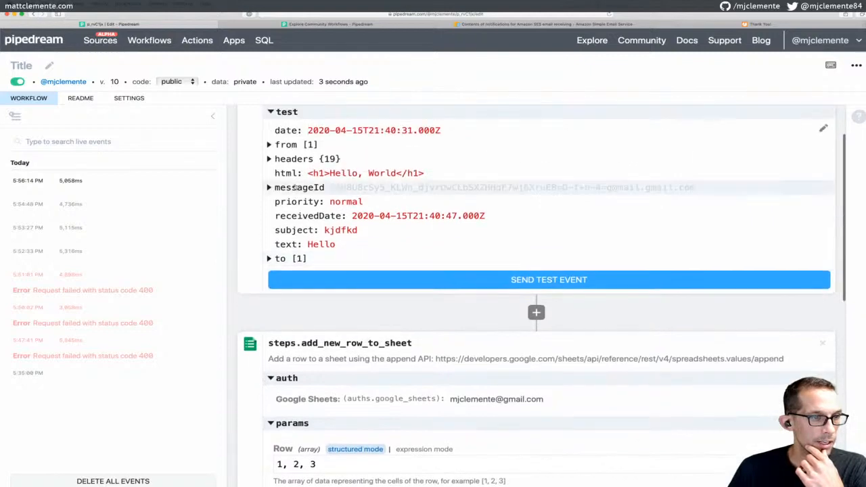
scroll(296, 187, "down", 5)
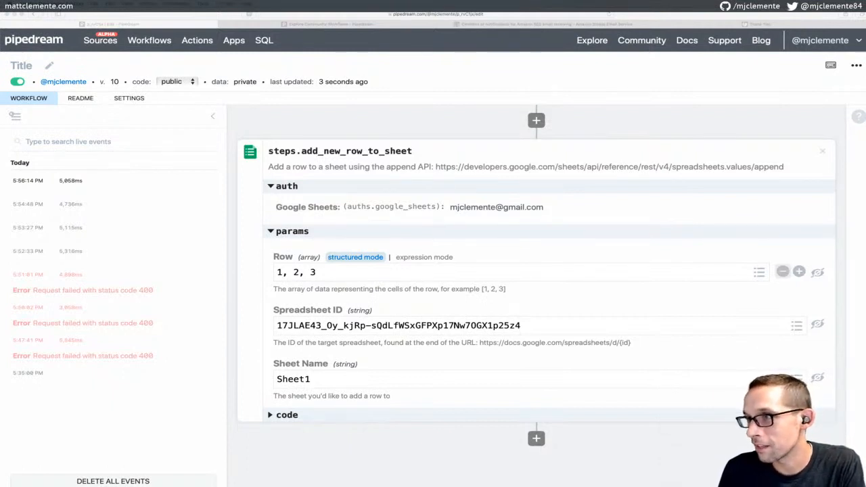
left_click(546, 248)
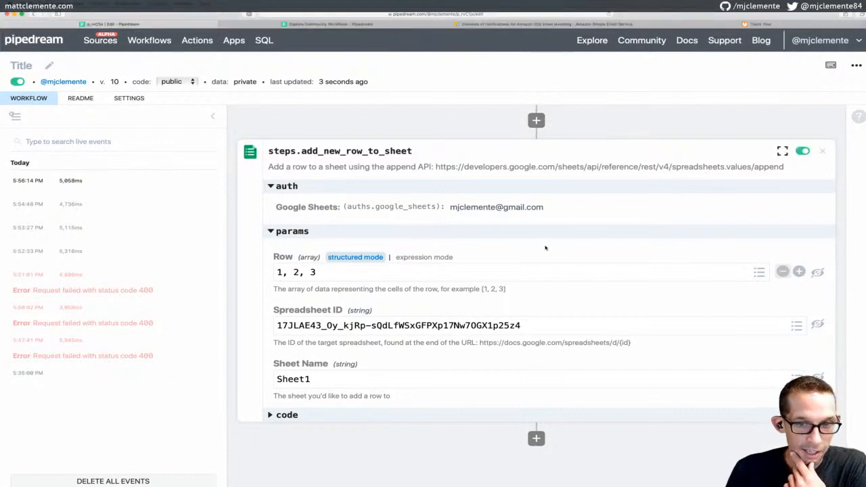
left_click(759, 273)
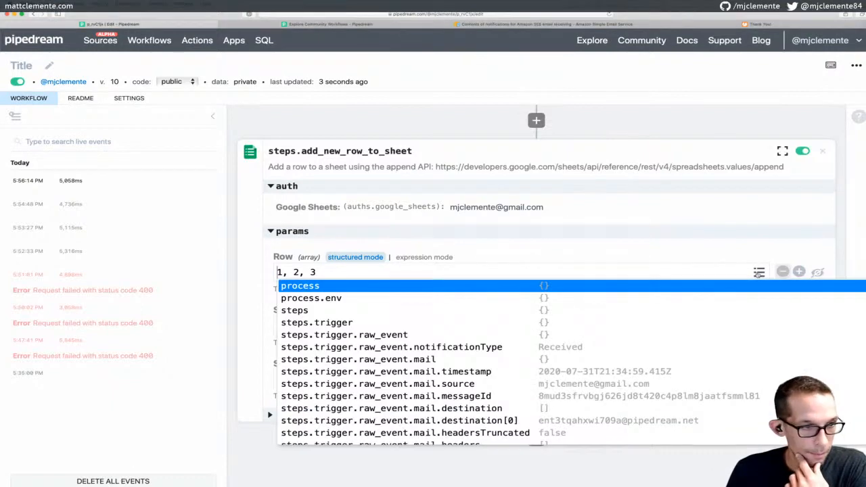
left_click(758, 272)
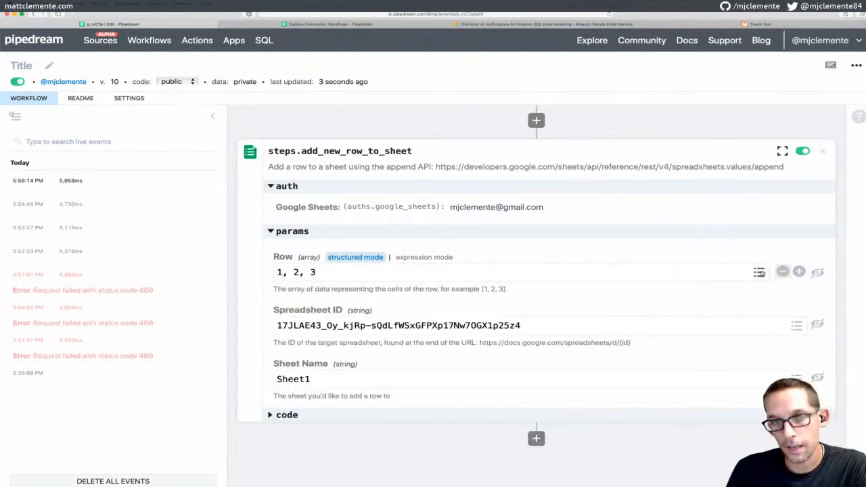
left_click(759, 272)
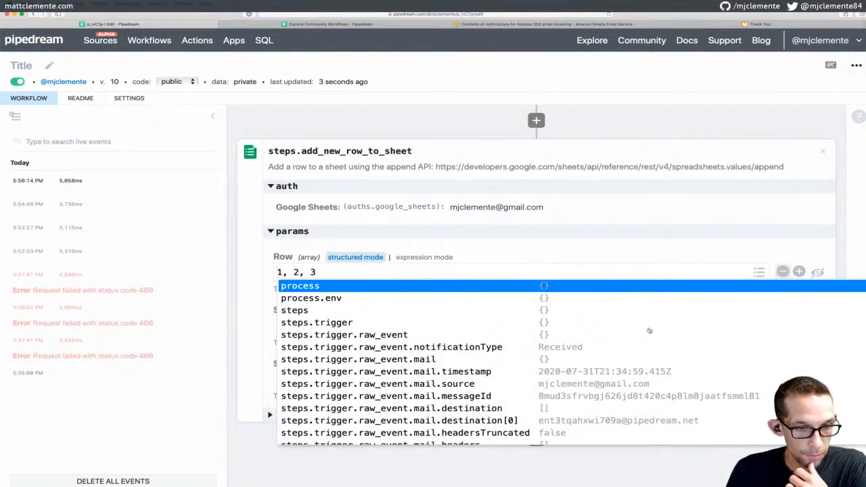
left_click(671, 250)
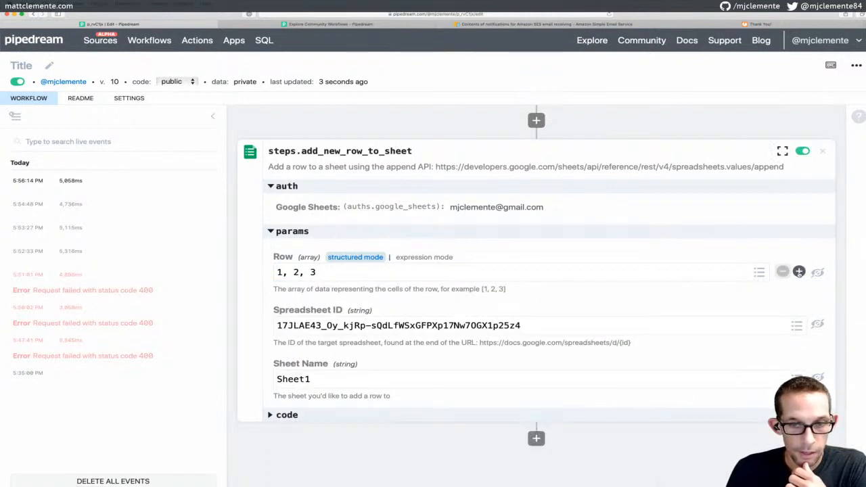
Add a second Row item, set both items to test, then save and deploy as version 11
left_click(800, 271)
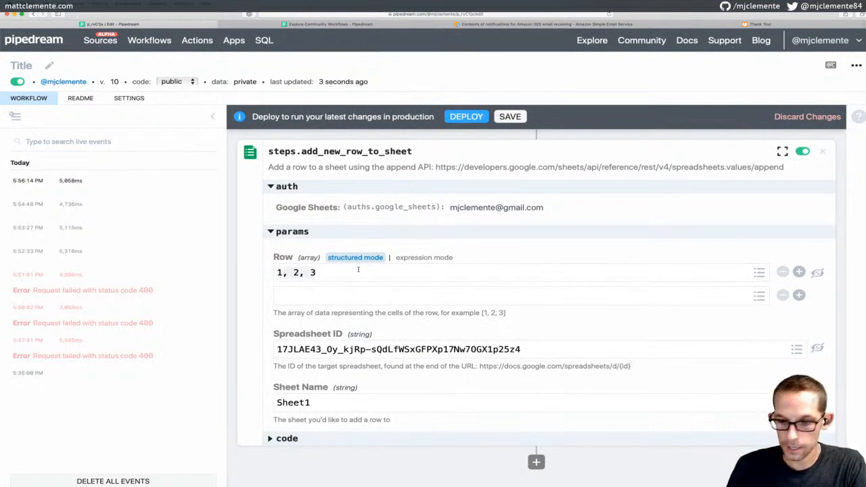
key("BackSpace")
type("test")
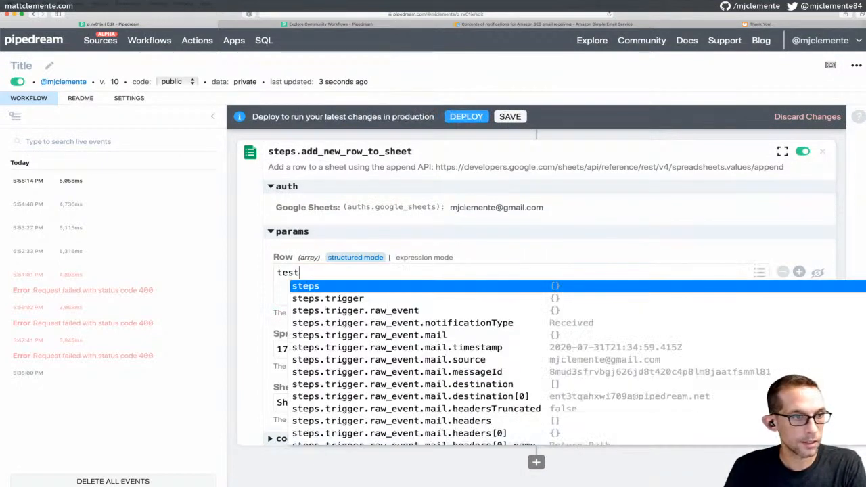
key("Escape")
left_click(373, 294)
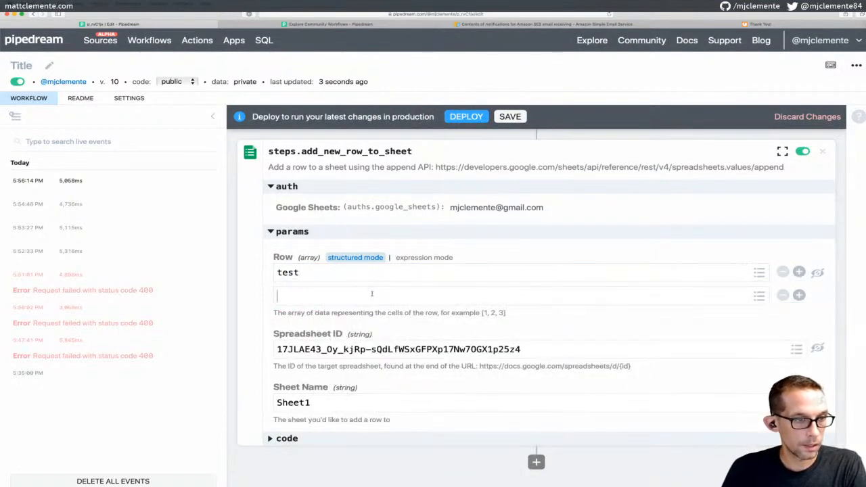
type("test")
key("Escape")
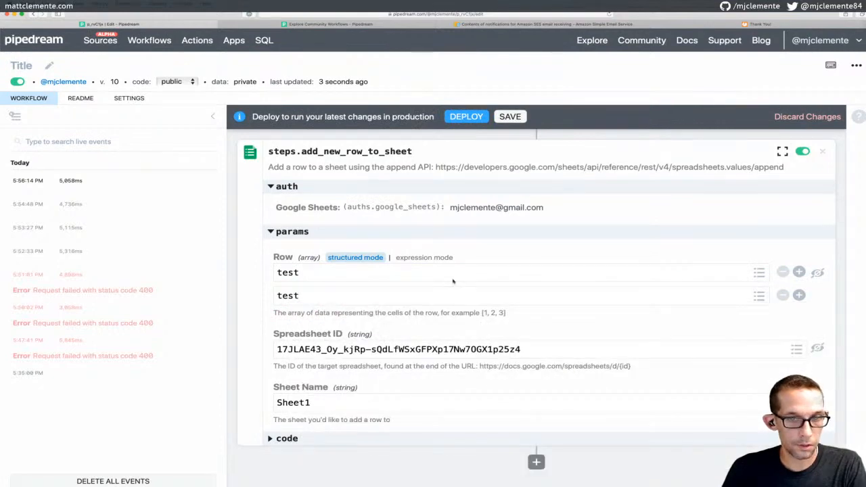
left_click(512, 117)
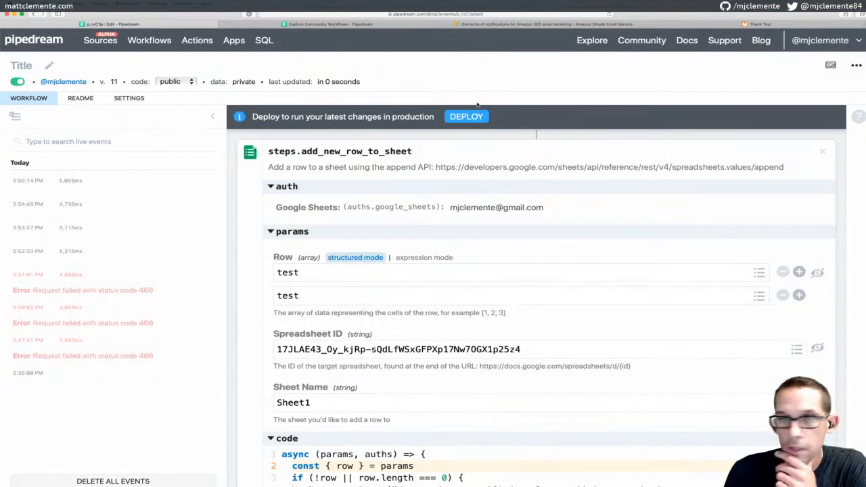
left_click(477, 117)
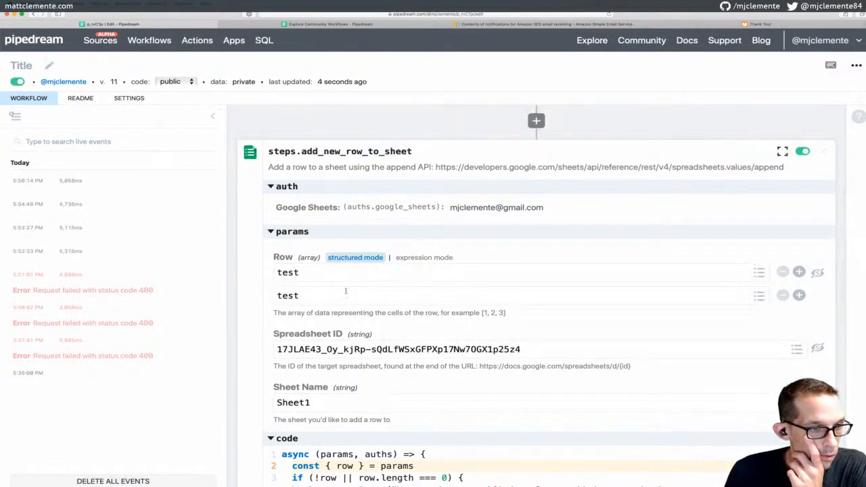
Change the second Row item from test to [1,2,3]
key("ctrl+a")
key("BackSpace")
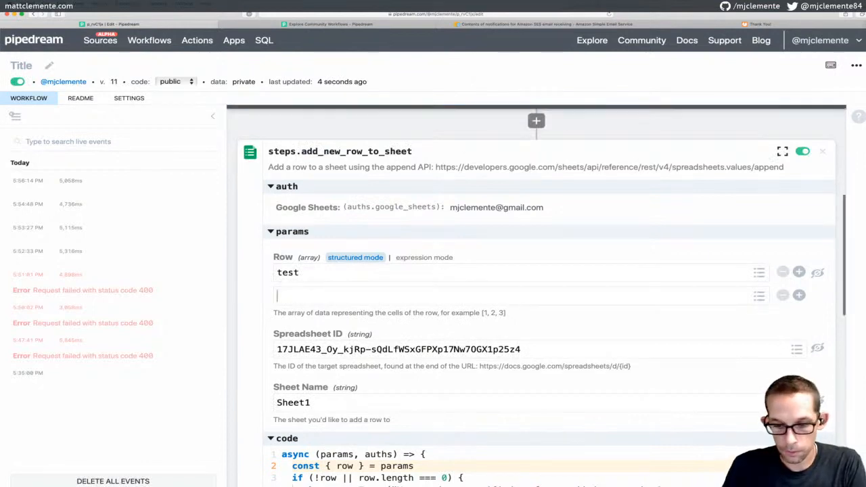
type("[]")
key("Left")
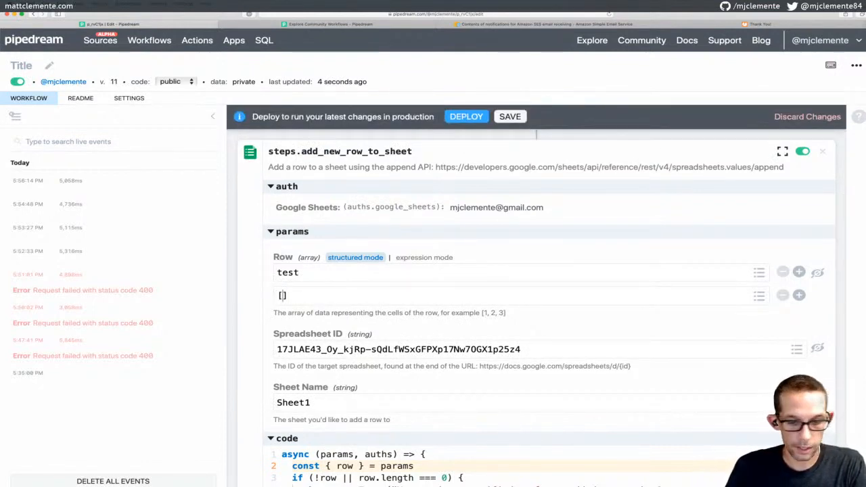
type("1,2,3")
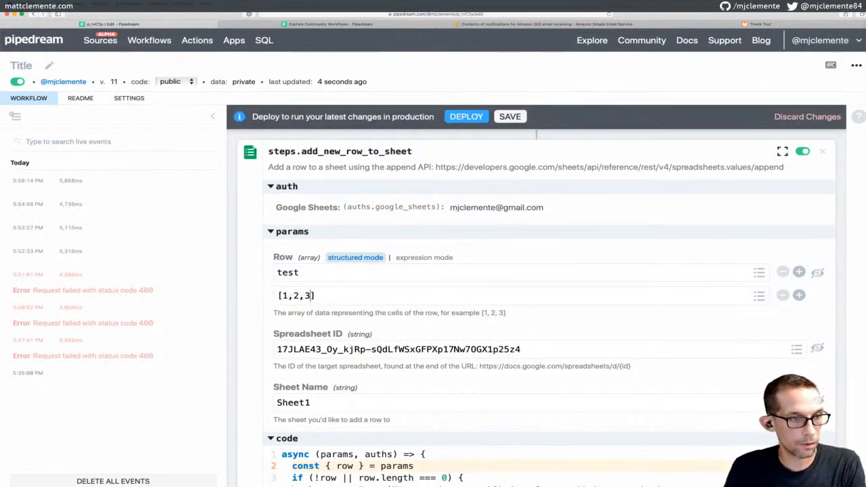
Add a third Row item reading [[test]]
left_click(799, 295)
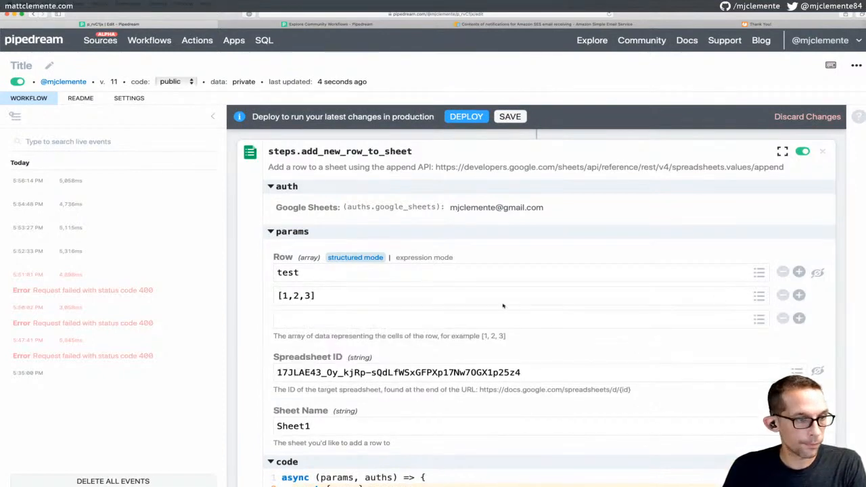
left_click(398, 321)
type("[][]")
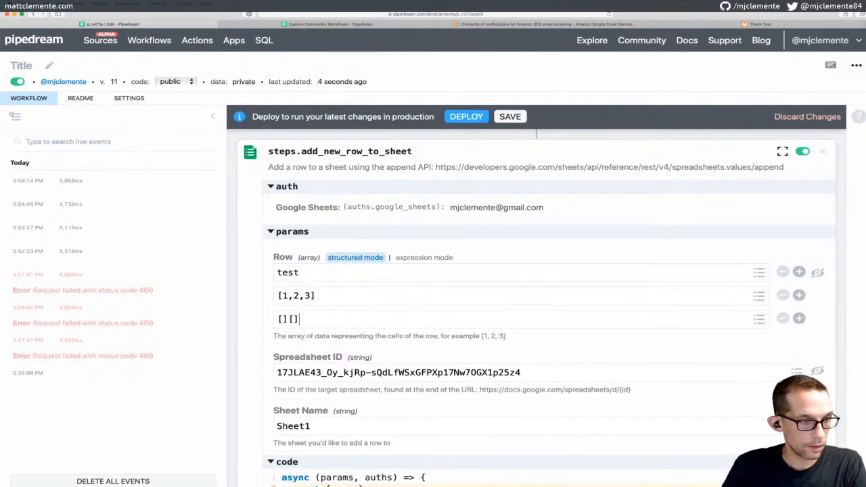
key("Left")
key("BackSpace")
key("BackSpace")
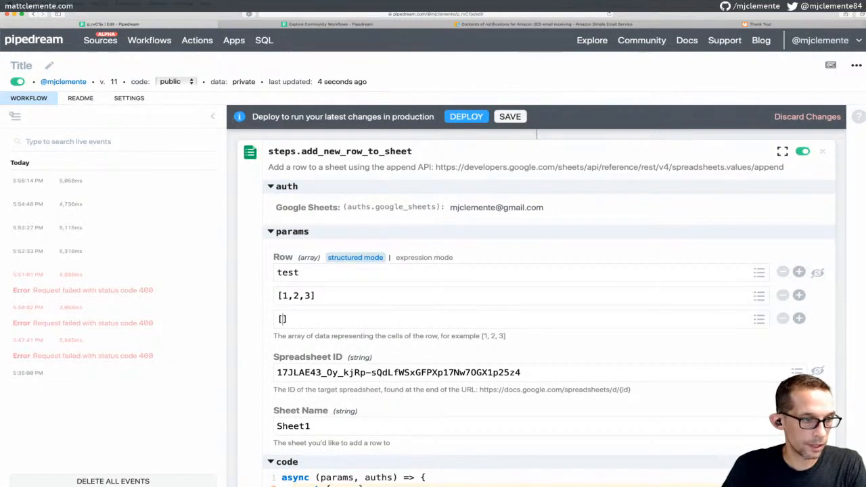
type("[test")
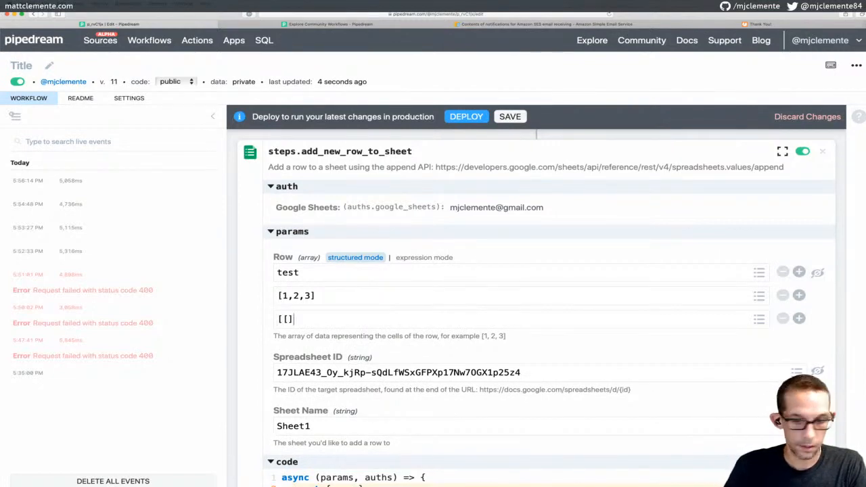
type("]")
key("Left")
key("Left")
type("test")
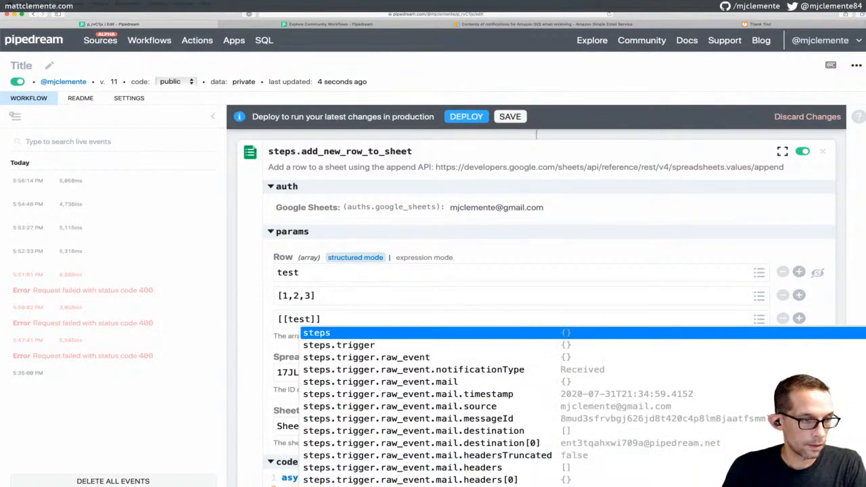
left_click(422, 311)
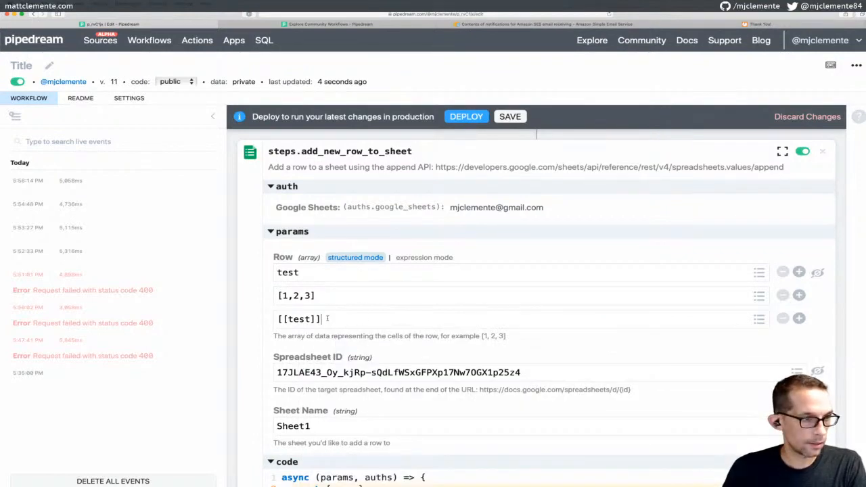
Add a fourth Row item ["test","test"] and save the workflow as version 12
left_click(799, 318)
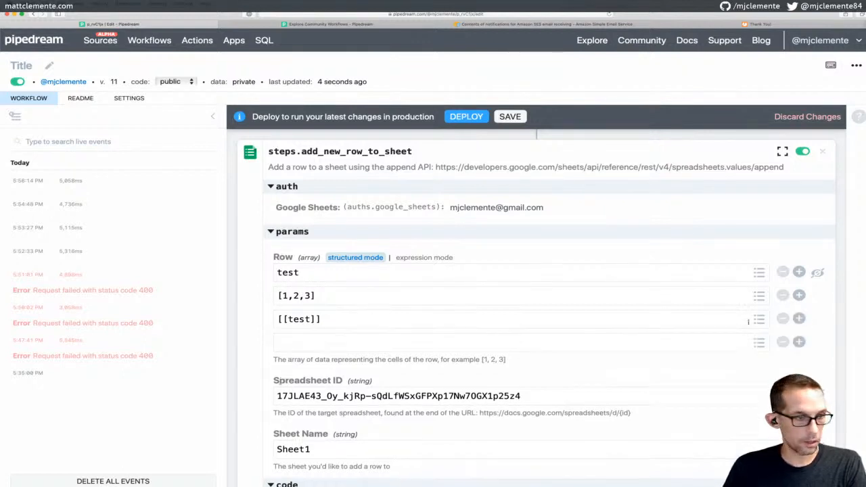
left_click(387, 339)
type("[\"test")
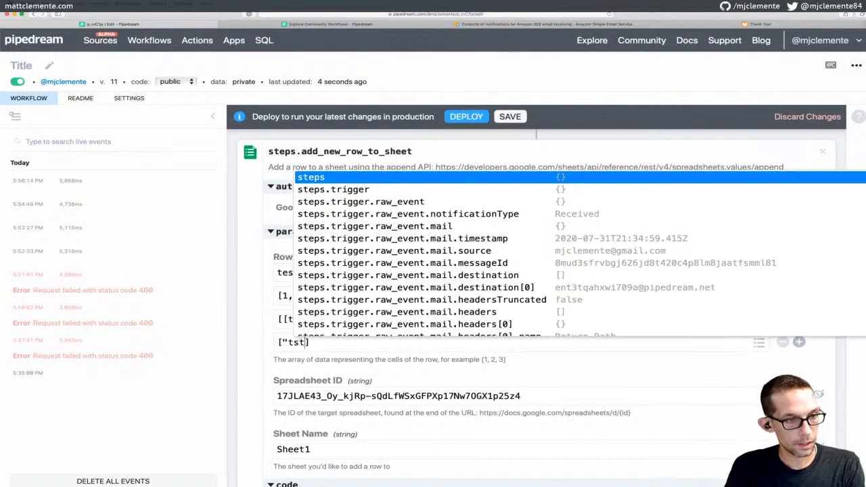
type("\"")
key("BackSpace")
key("BackSpace")
key("BackSpace")
type("est\"")
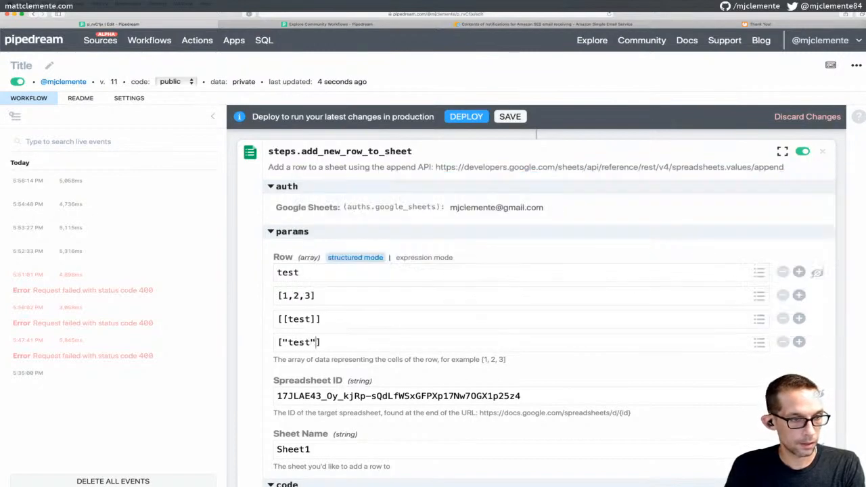
type(",\"test\"")
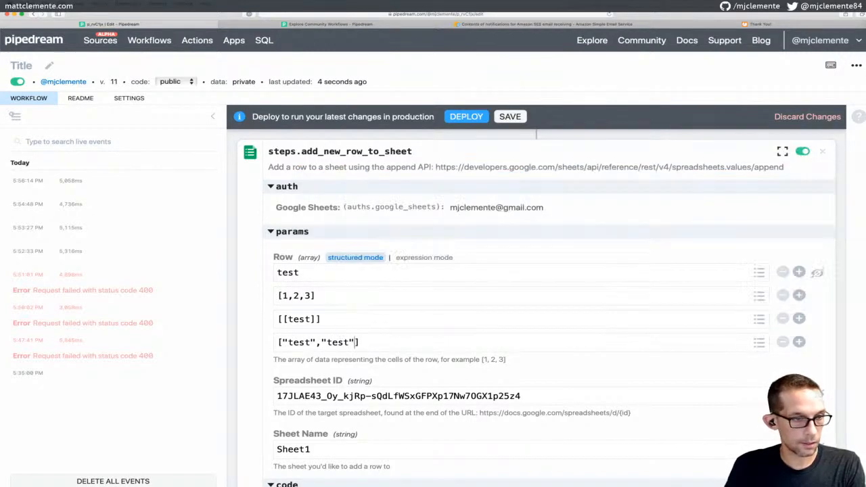
left_click(520, 118)
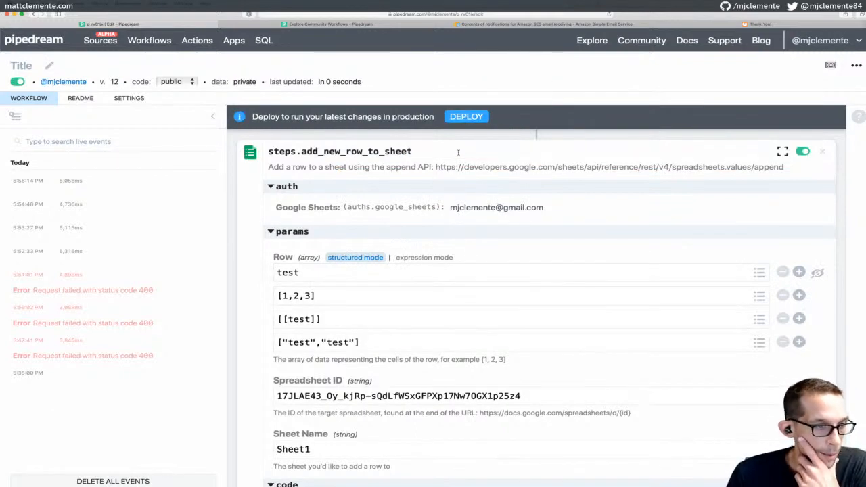
left_click(473, 118)
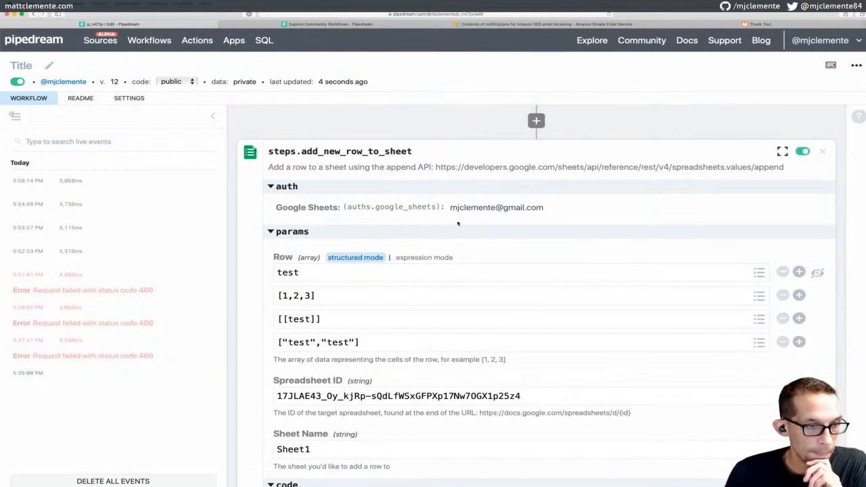
left_click(500, 121)
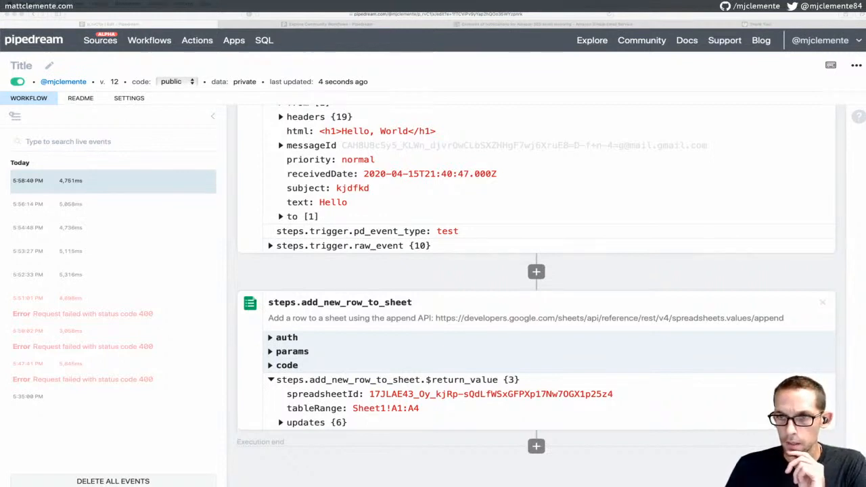
left_click_drag(865, 170, 569, 94)
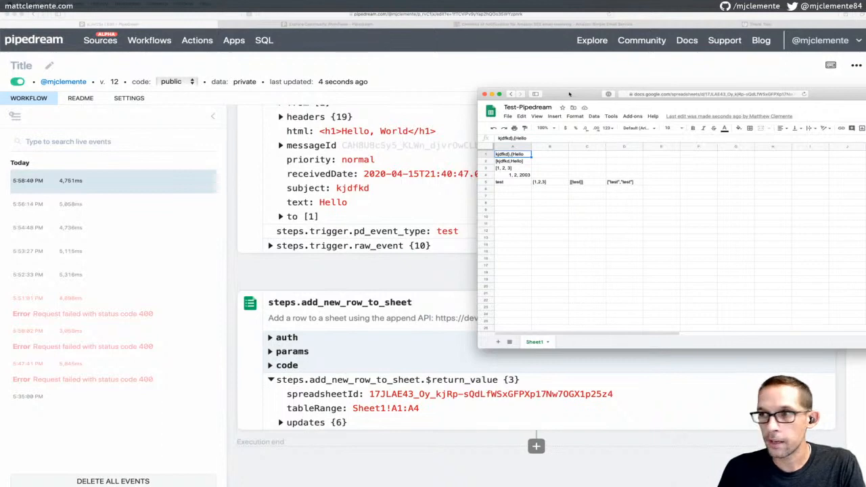
left_click_drag(570, 94, 865, 129)
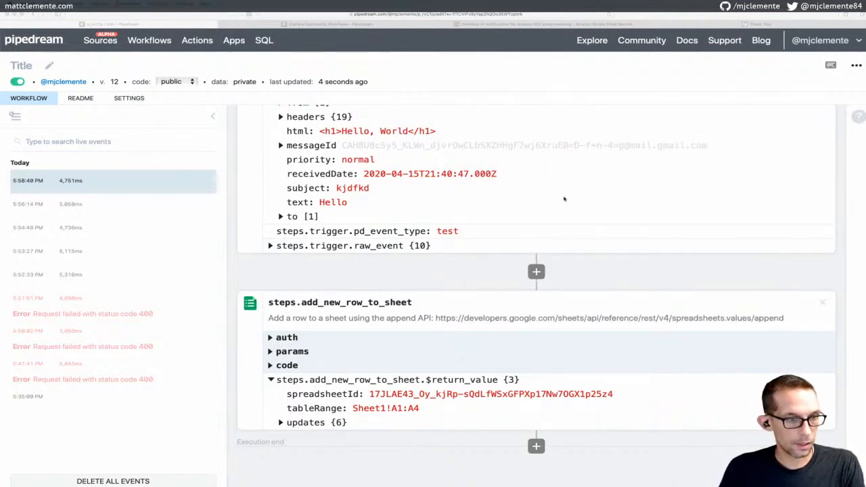
scroll(546, 248, "down", 2)
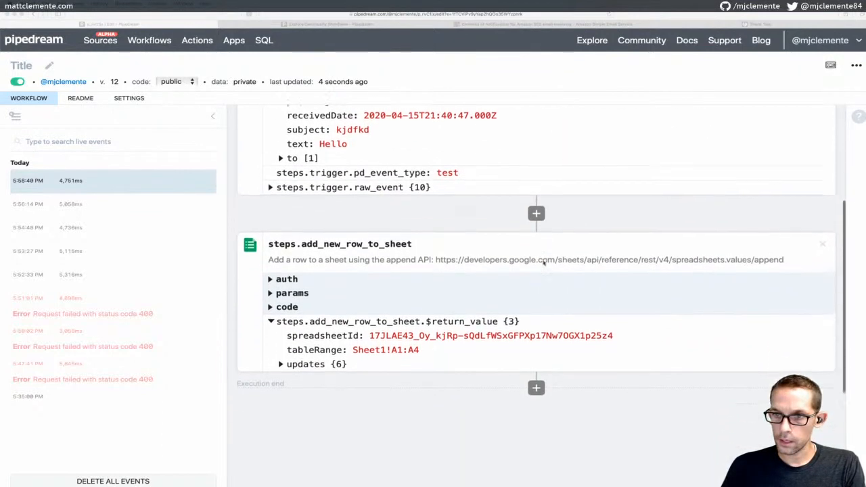
scroll(544, 263, "down", 1)
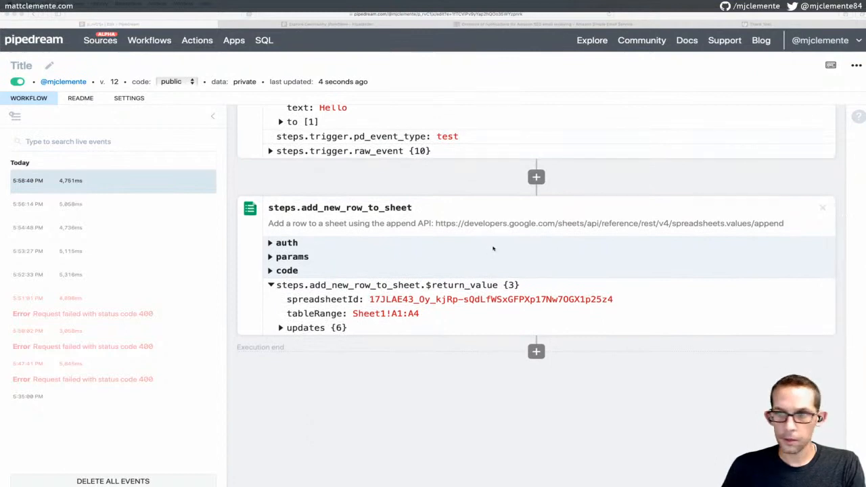
scroll(493, 249, "down", 1)
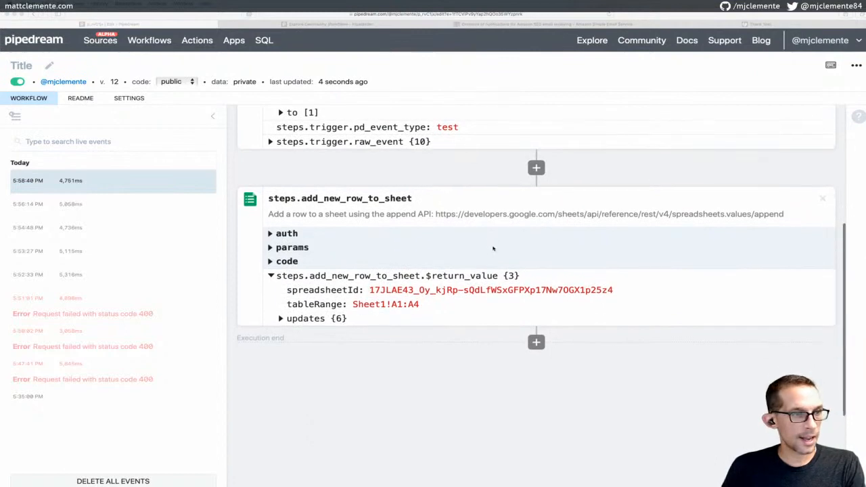
left_click(272, 248)
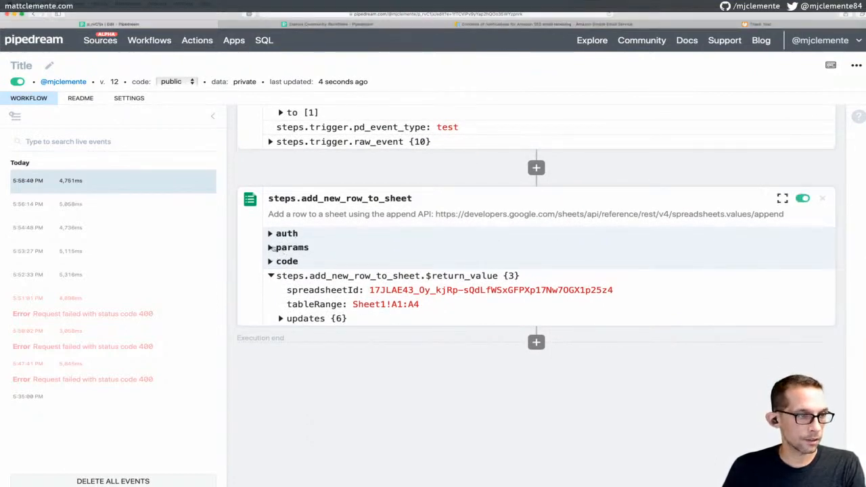
Expand the add-row step to show its Row, Spreadsheet ID and Sheet Name settings
double_click(271, 248)
left_click(270, 247)
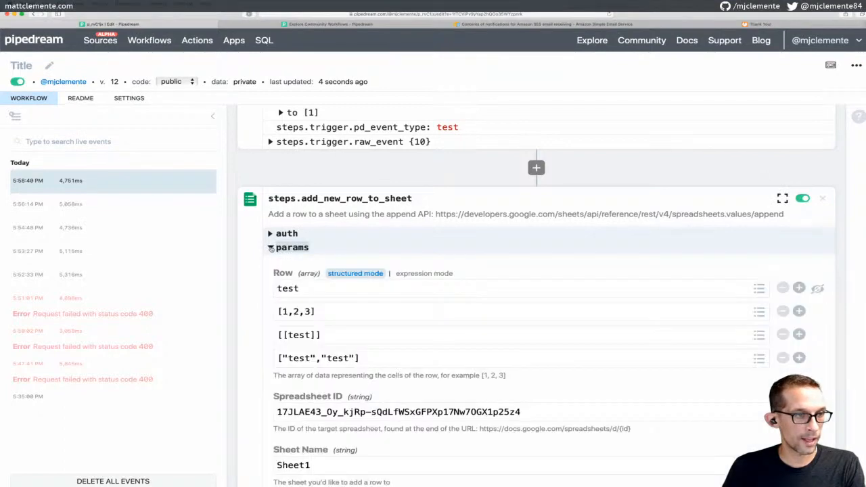
left_click(271, 248)
left_click(270, 248)
scroll(332, 231, "down", 2)
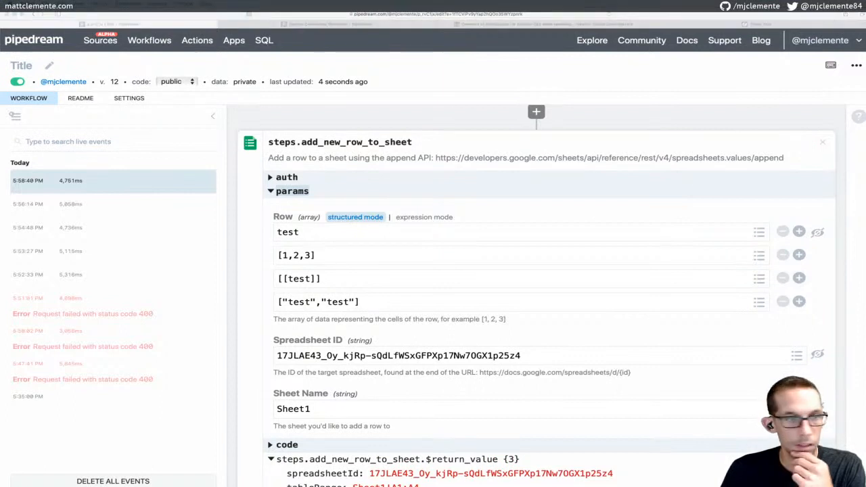
Replace the first two Row values with event.subject and event.text
left_click(331, 234)
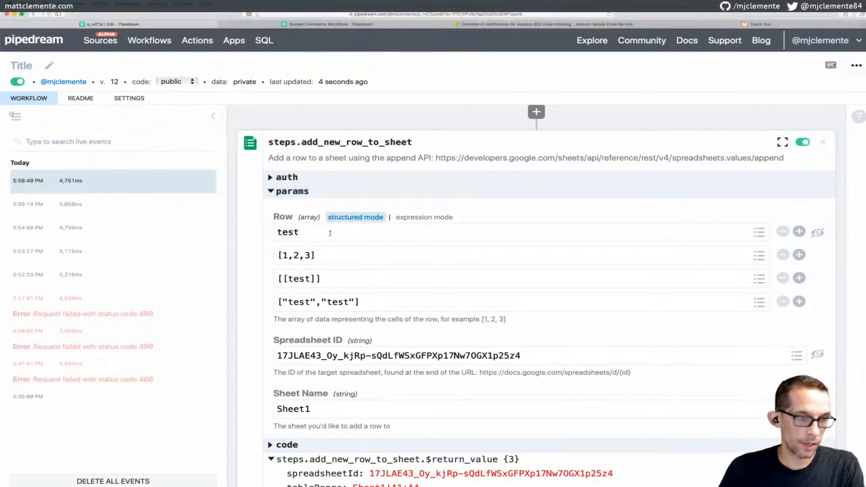
key("BackSpace")
key("BackSpace")
key("BackSpace")
key("BackSpace")
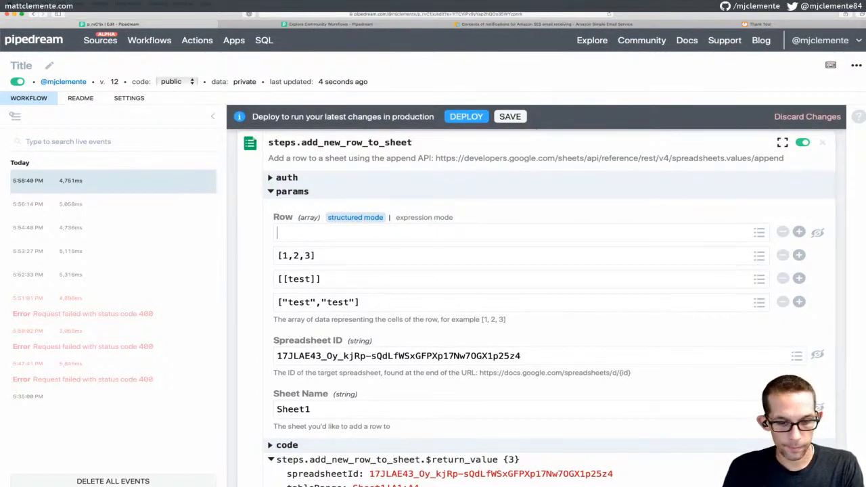
type("event.su")
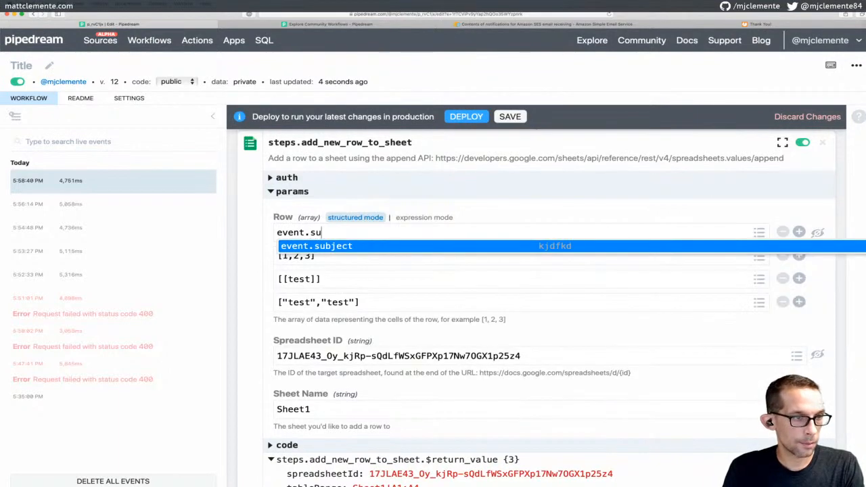
key("Return")
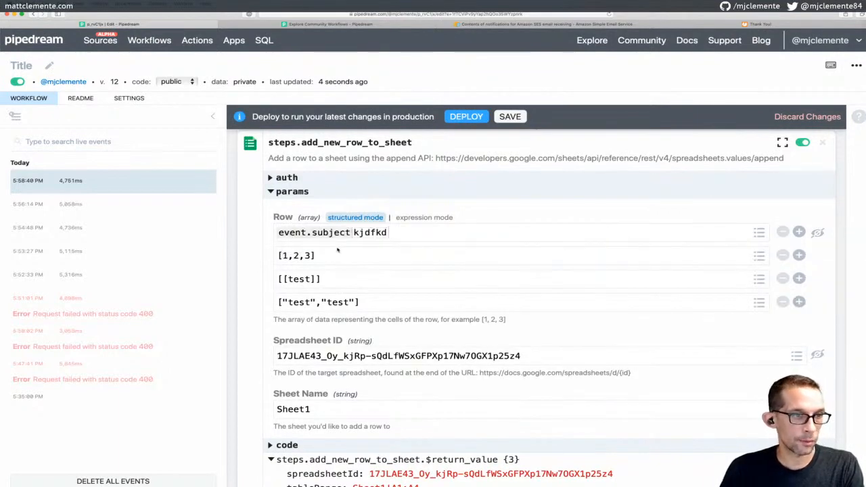
left_click(330, 253)
key("super+a")
type("event")
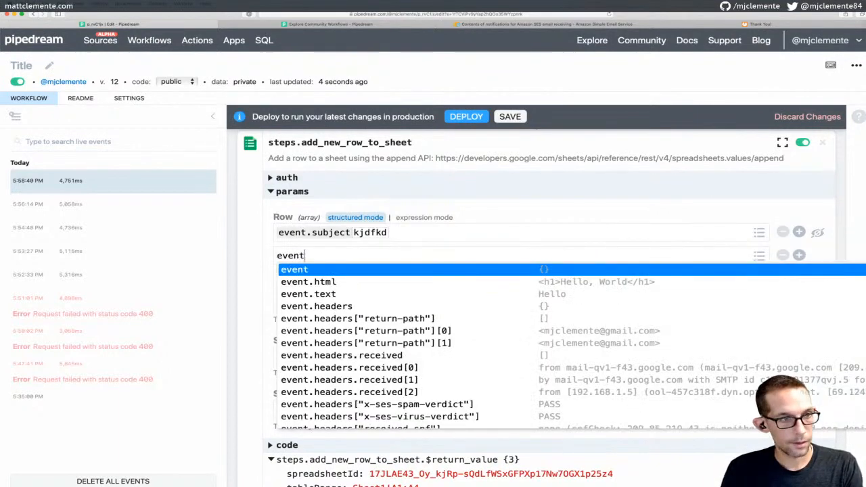
type(".text")
key("Return")
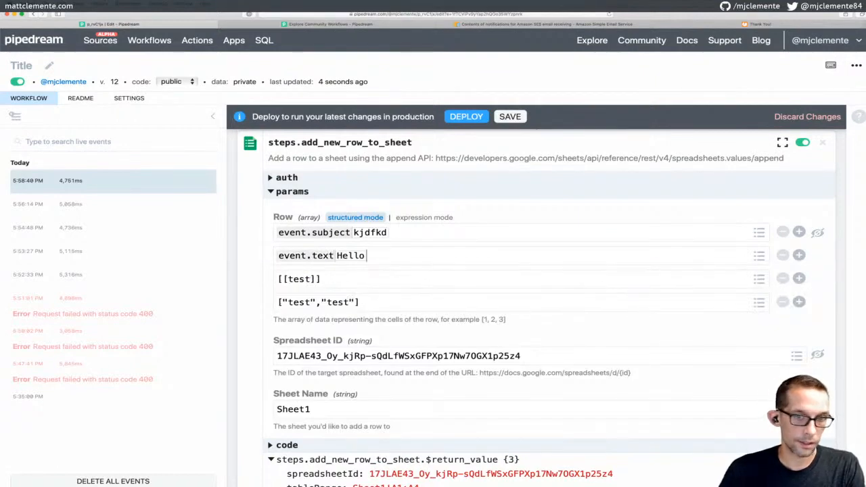
Remove the ["test","test"] and [[test]] Row entries and save the workflow
left_click(783, 302)
left_click(783, 279)
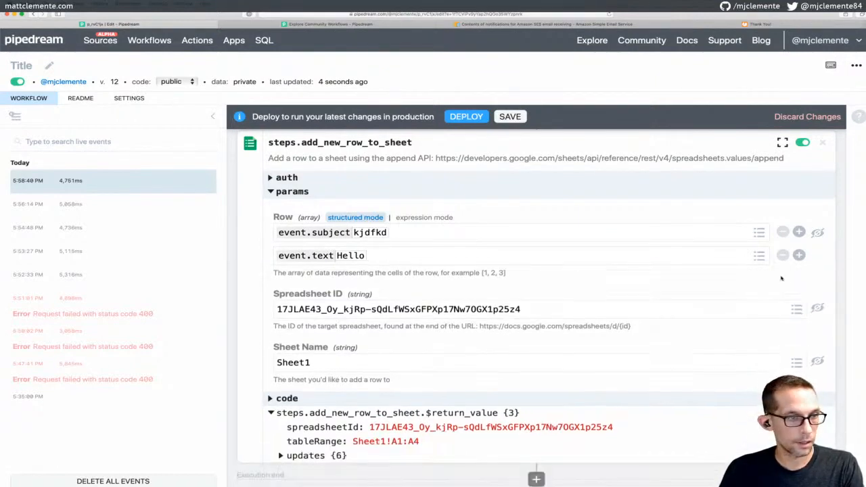
scroll(622, 286, "up", 5)
left_click(511, 116)
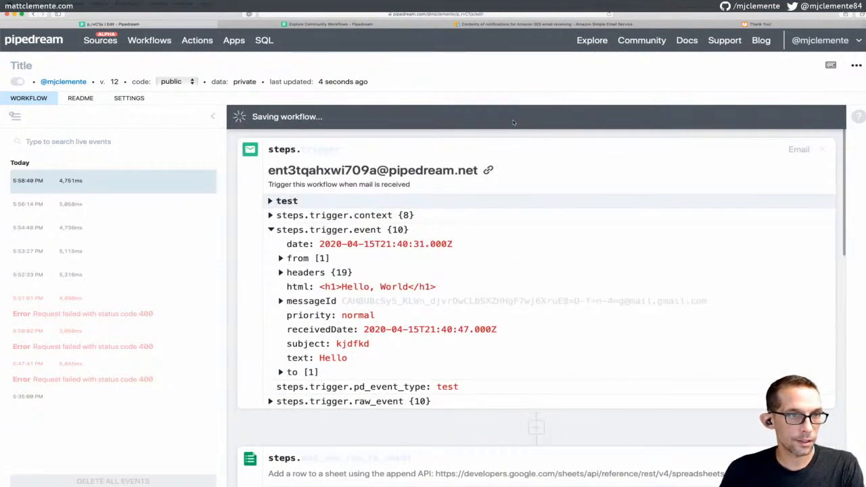
Deploy the updated workflow and send a test email event through it
left_click(474, 116)
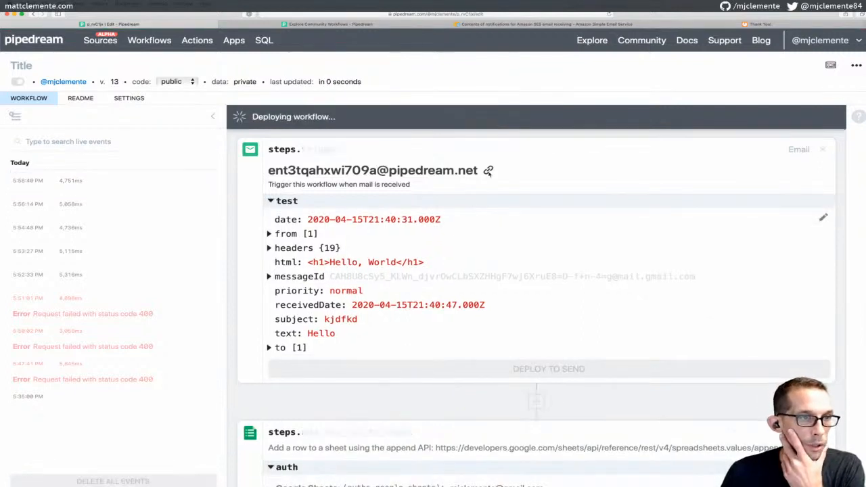
scroll(496, 204, "down", 4)
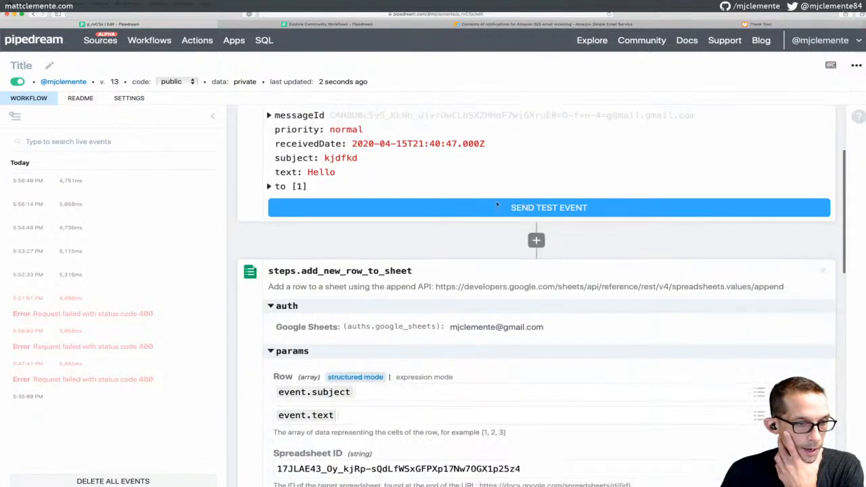
scroll(496, 204, "down", 2)
scroll(497, 204, "up", 3)
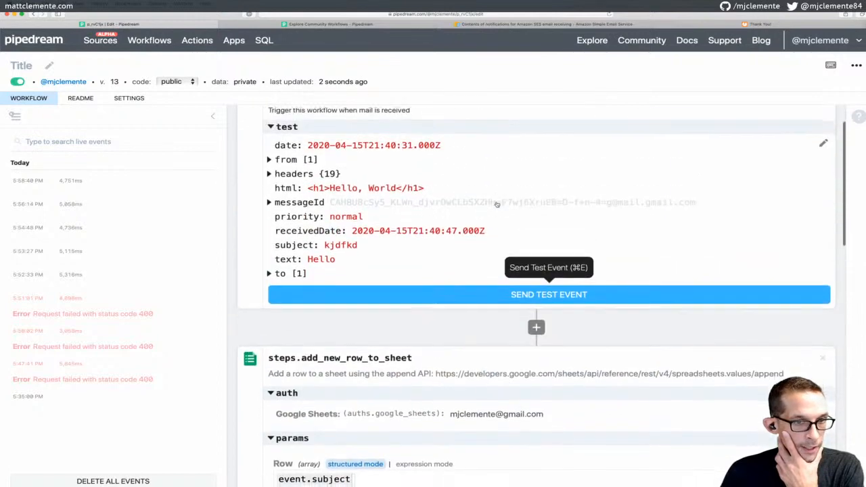
left_click(479, 296)
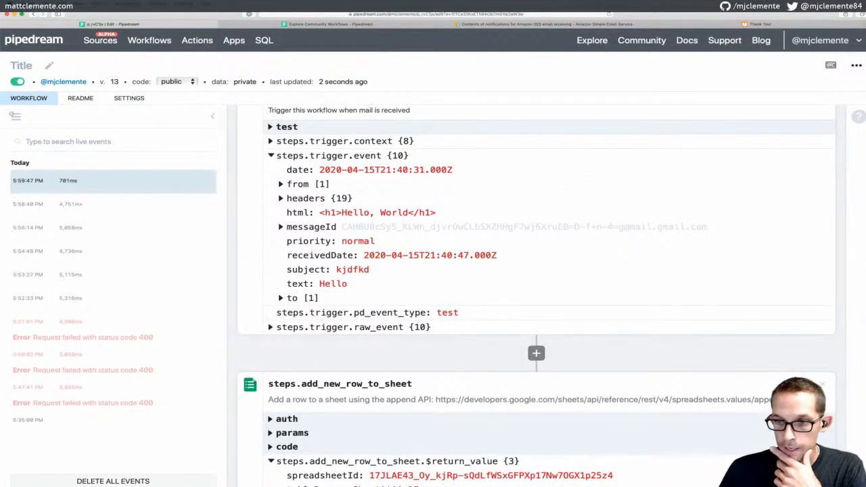
Verify the Test-Pipedream sheet's new row 6 holds kjdfkd in A6 and Hello in B6
left_click_drag(865, 190, 496, 141)
left_click(432, 232)
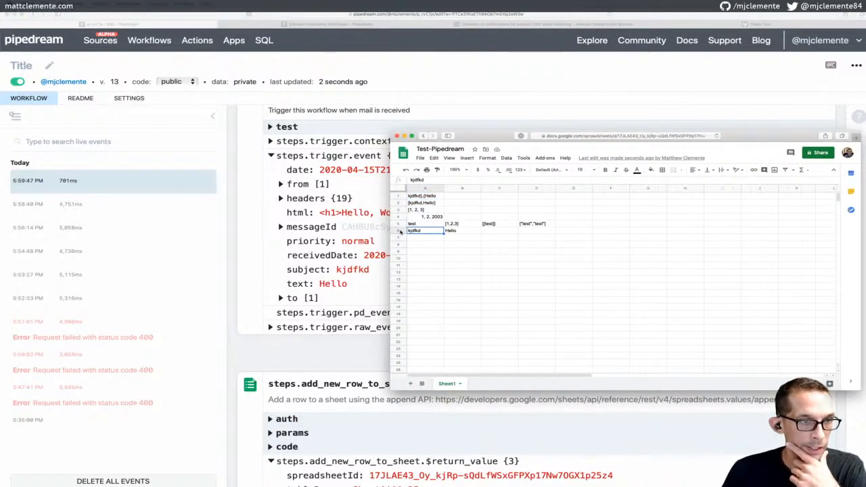
left_click(463, 232)
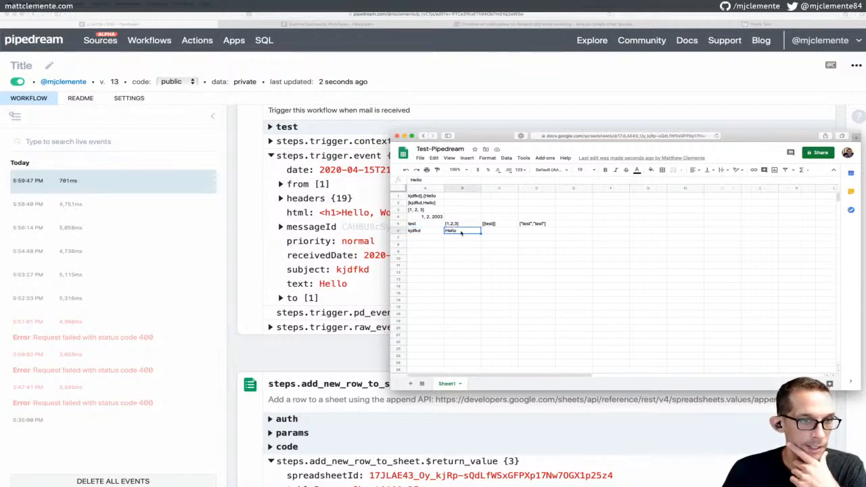
left_click_drag(476, 135, 865, 172)
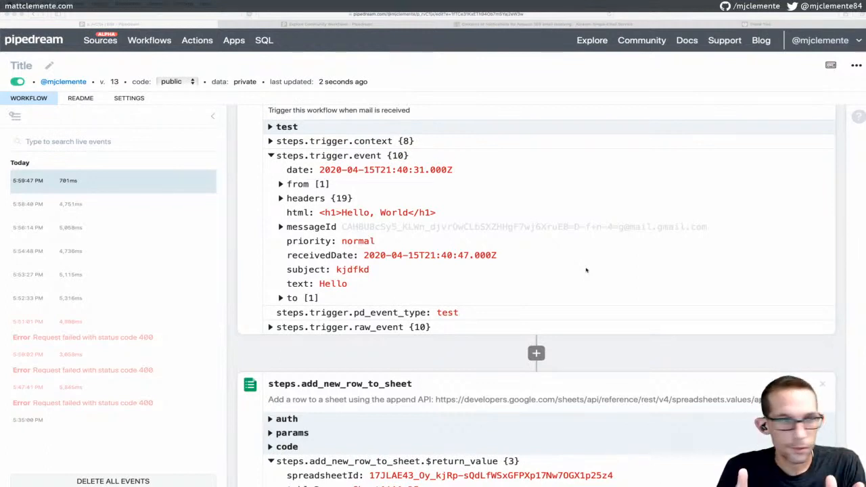
left_click(434, 78)
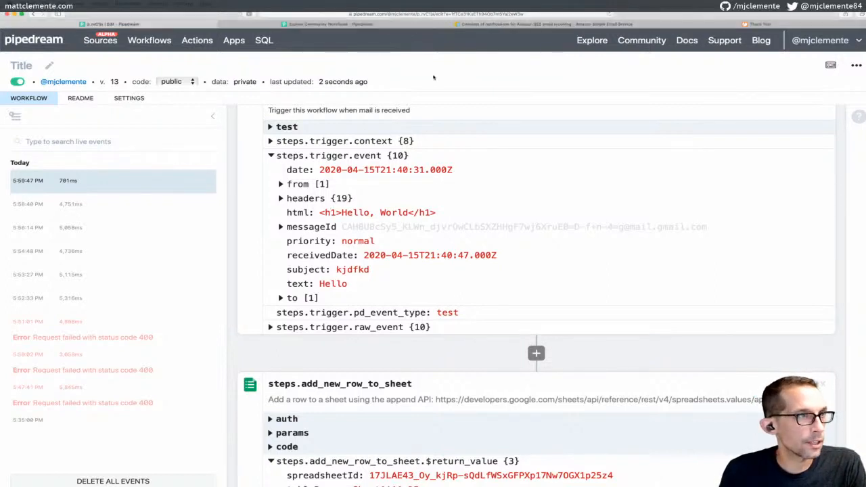
left_click(156, 43)
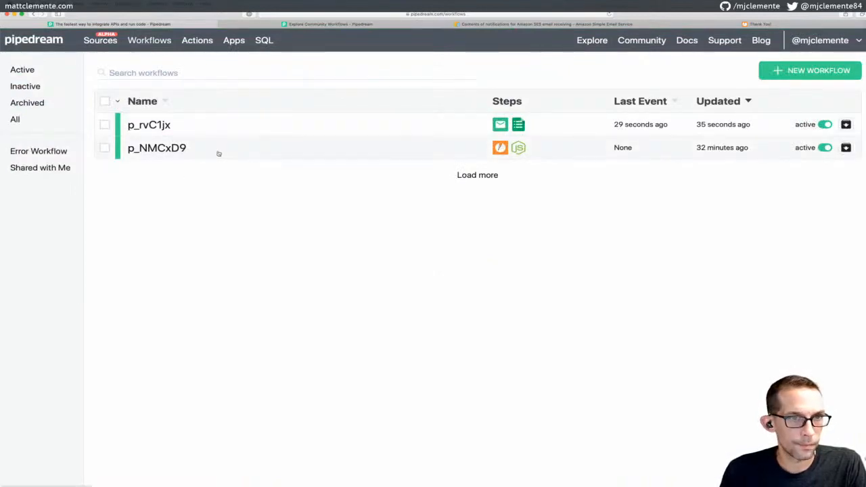
left_click(181, 148)
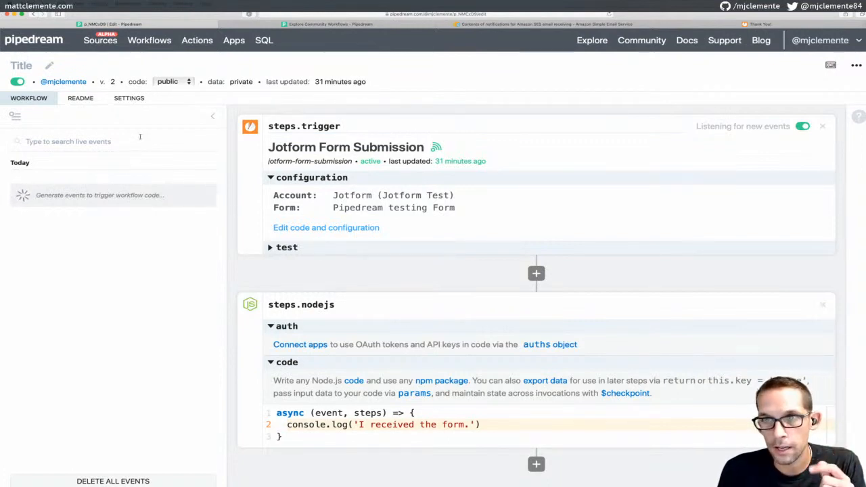
left_click(157, 44)
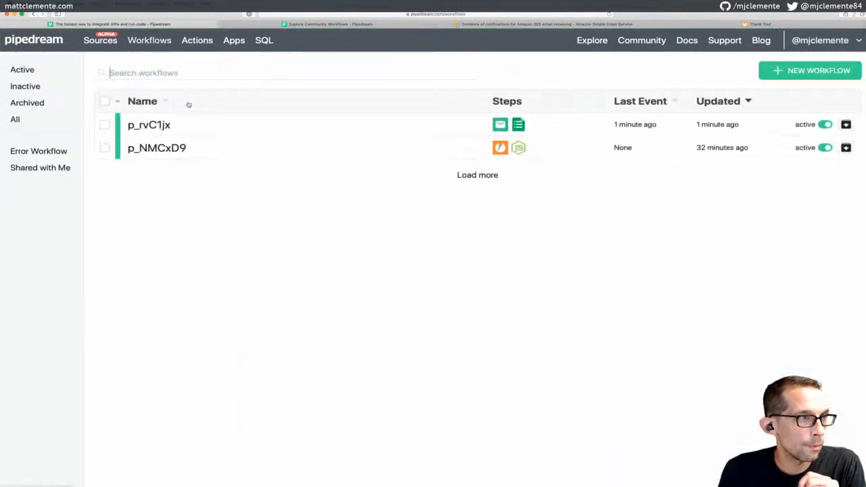
left_click(161, 127)
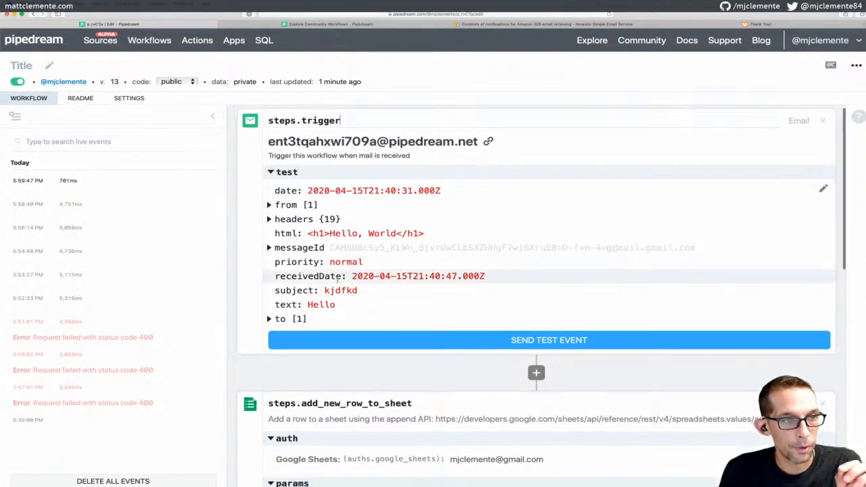
scroll(389, 229, "down", 2)
scroll(387, 233, "down", 3)
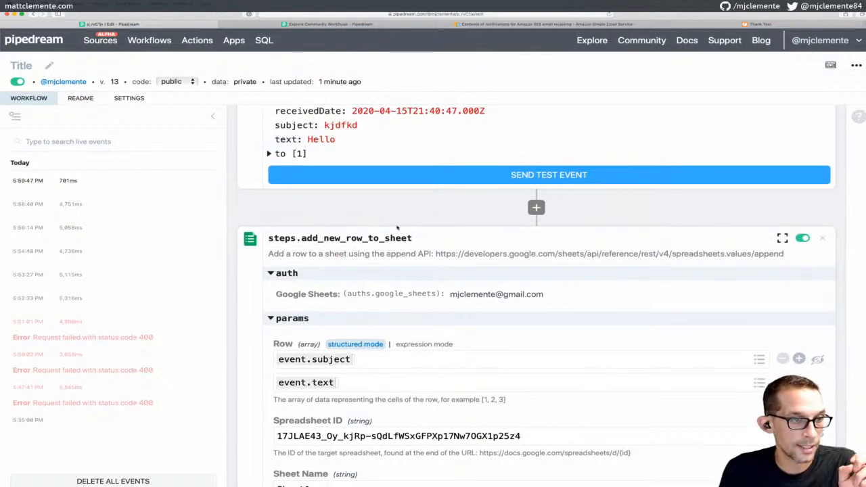
scroll(408, 222, "down", 5)
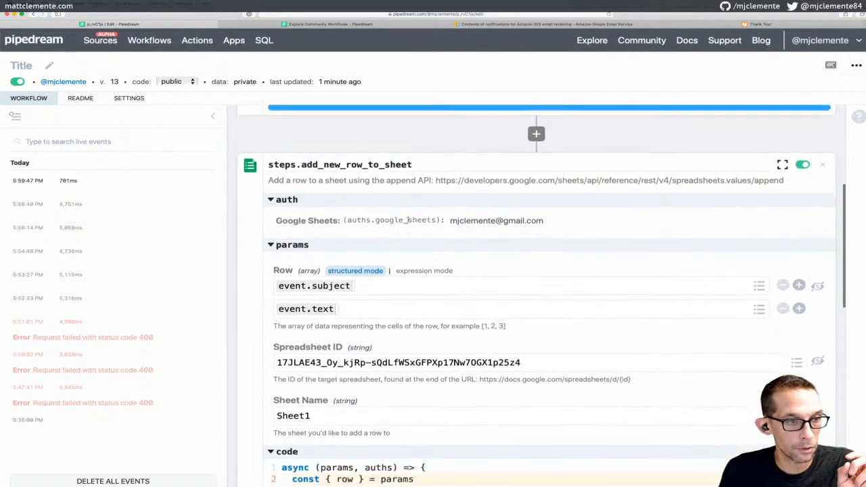
scroll(408, 219, "up", 10)
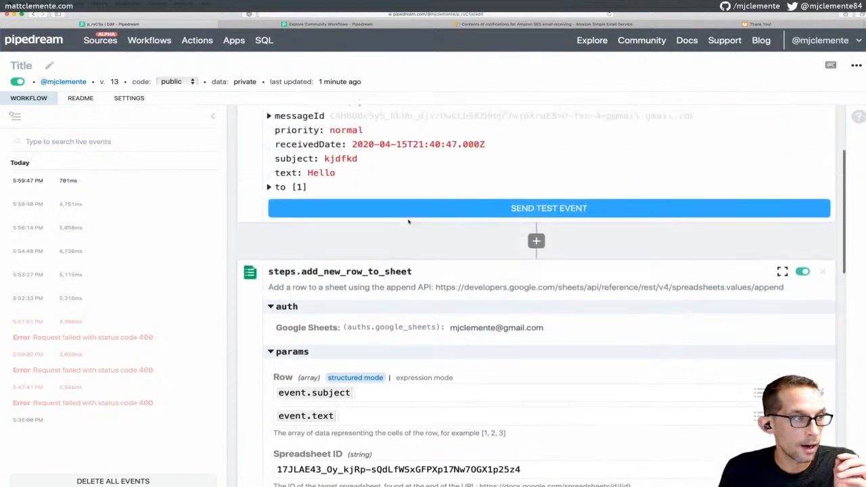